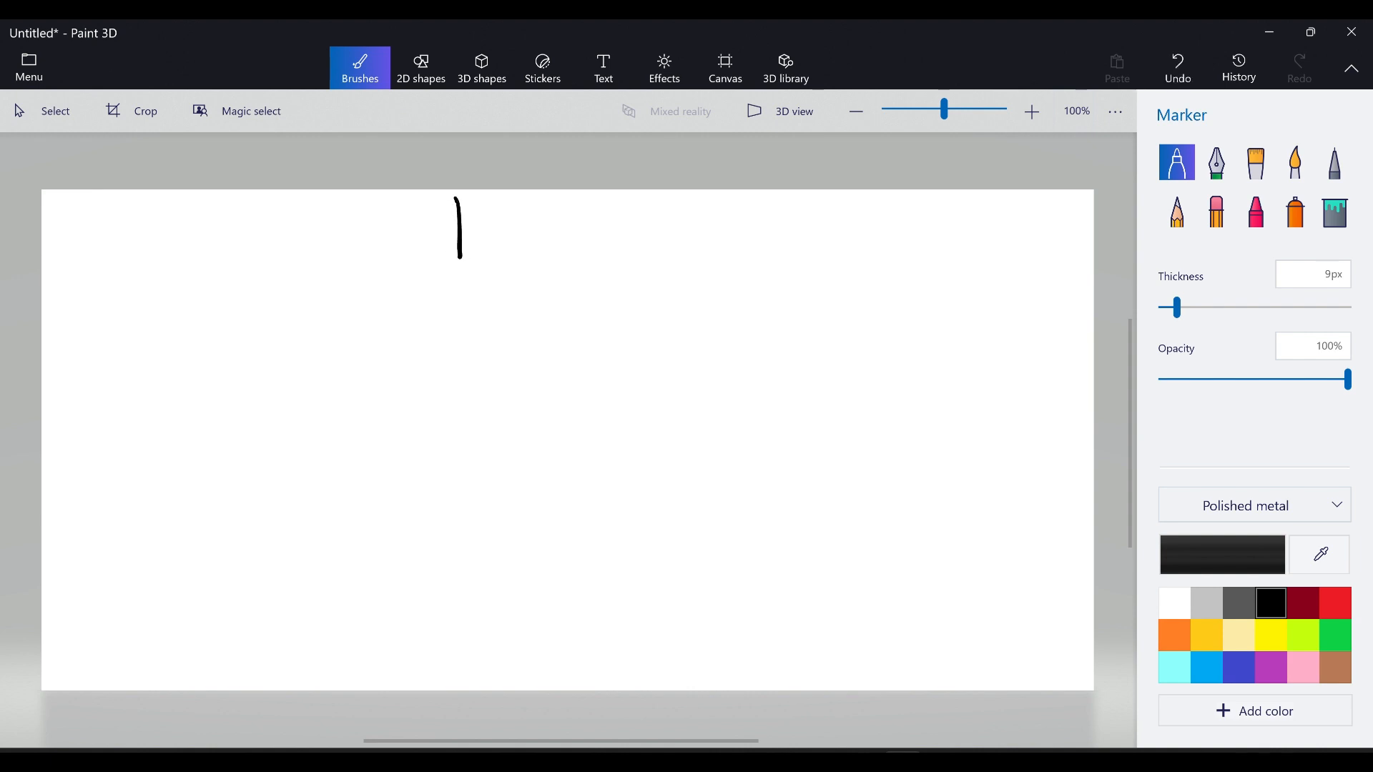
Handwrite 'Switching' in the marker title and underline 'Role Switching'.
{"action": "mouse_move", "coordinate": [596, 203]}
{"action": "left_mouse_down"}
{"action": "mouse_move", "coordinate": [572, 241]}
{"action": "mouse_move", "coordinate": [661, 216]}
{"action": "mouse_move", "coordinate": [721, 223]}
{"action": "mouse_move", "coordinate": [476, 271]}
{"action": "left_mouse_up"}
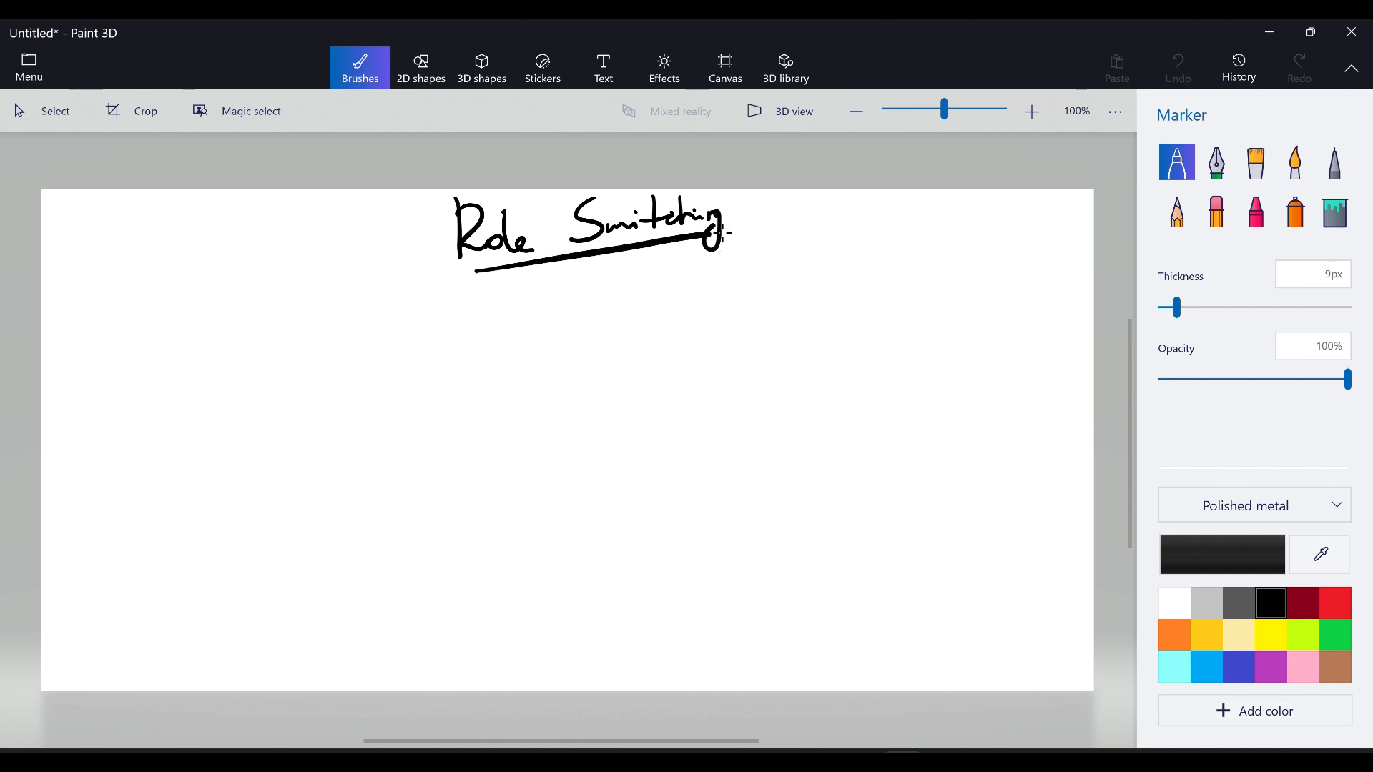
{"action": "mouse_move", "coordinate": [776, 206]}
{"action": "left_mouse_down"}
{"action": "mouse_move", "coordinate": [810, 206]}
{"action": "mouse_move", "coordinate": [807, 219]}
{"action": "left_mouse_up"}
Draw a square box on the left with 'M' inside and 'Ans' above it.
{"action": "left_click_drag", "start_coordinate": [87, 388], "coordinate": [95, 595]}
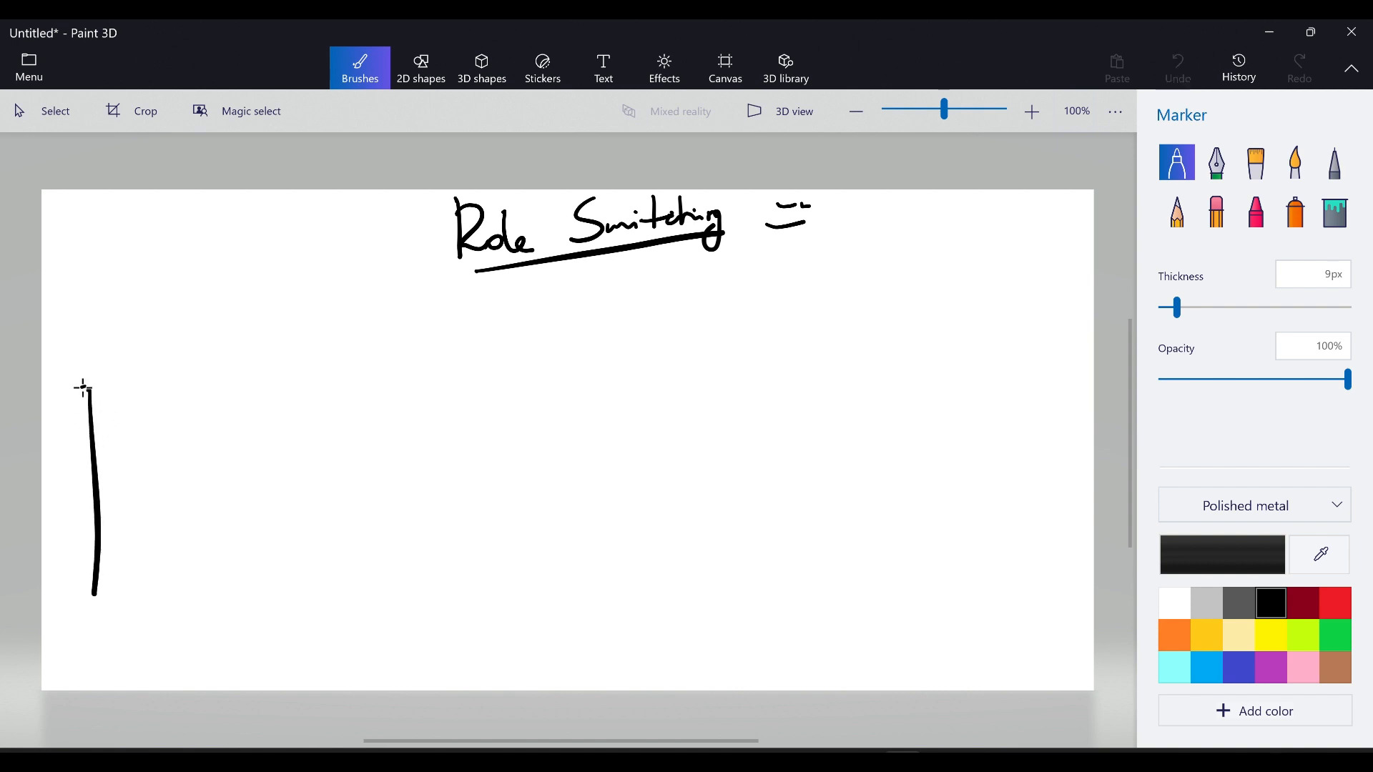
{"action": "mouse_move", "coordinate": [83, 387]}
{"action": "left_mouse_down"}
{"action": "mouse_move", "coordinate": [282, 463]}
{"action": "mouse_move", "coordinate": [95, 593]}
{"action": "left_mouse_up"}
{"action": "mouse_move", "coordinate": [129, 378]}
{"action": "left_mouse_down"}
{"action": "mouse_move", "coordinate": [183, 324]}
{"action": "mouse_move", "coordinate": [183, 344]}
{"action": "left_mouse_up"}
{"action": "left_click_drag", "start_coordinate": [124, 438], "coordinate": [139, 494]}
{"action": "mouse_move", "coordinate": [125, 442]}
{"action": "left_mouse_down"}
{"action": "mouse_move", "coordinate": [169, 453]}
{"action": "mouse_move", "coordinate": [177, 428]}
{"action": "left_mouse_up"}
{"action": "left_click_drag", "start_coordinate": [175, 424], "coordinate": [201, 514]}
Draw an 'Ans(String)' rectangle below the title and a 'QA' rectangle beneath it.
{"action": "left_click_drag", "start_coordinate": [501, 302], "coordinate": [512, 379]}
{"action": "mouse_move", "coordinate": [499, 303]}
{"action": "left_mouse_down"}
{"action": "mouse_move", "coordinate": [806, 315]}
{"action": "mouse_move", "coordinate": [524, 365]}
{"action": "mouse_move", "coordinate": [556, 394]}
{"action": "mouse_move", "coordinate": [614, 356]}
{"action": "left_mouse_up"}
{"action": "left_click_drag", "start_coordinate": [562, 359], "coordinate": [635, 354]}
{"action": "mouse_move", "coordinate": [687, 300]}
{"action": "left_mouse_down"}
{"action": "mouse_move", "coordinate": [657, 361]}
{"action": "mouse_move", "coordinate": [719, 354]}
{"action": "mouse_move", "coordinate": [736, 336]}
{"action": "mouse_move", "coordinate": [760, 354]}
{"action": "left_mouse_up"}
{"action": "mouse_move", "coordinate": [537, 479]}
{"action": "left_mouse_down"}
{"action": "mouse_move", "coordinate": [541, 576]}
{"action": "mouse_move", "coordinate": [818, 607]}
{"action": "mouse_move", "coordinate": [537, 611]}
{"action": "mouse_move", "coordinate": [517, 501]}
{"action": "mouse_move", "coordinate": [542, 615]}
{"action": "left_mouse_up"}
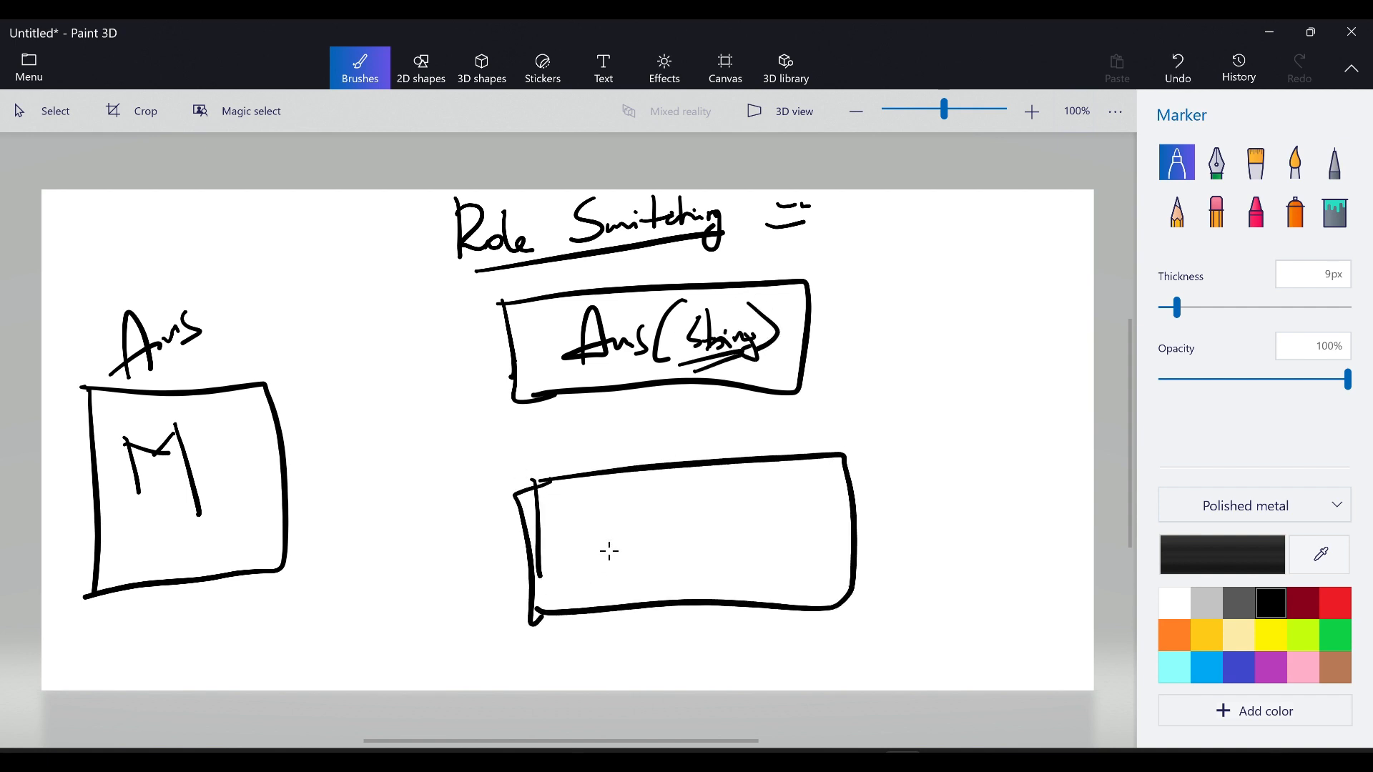
{"action": "mouse_move", "coordinate": [614, 507]}
{"action": "left_mouse_down"}
{"action": "mouse_move", "coordinate": [647, 501]}
{"action": "mouse_move", "coordinate": [655, 554]}
{"action": "mouse_move", "coordinate": [710, 525]}
{"action": "left_mouse_up"}
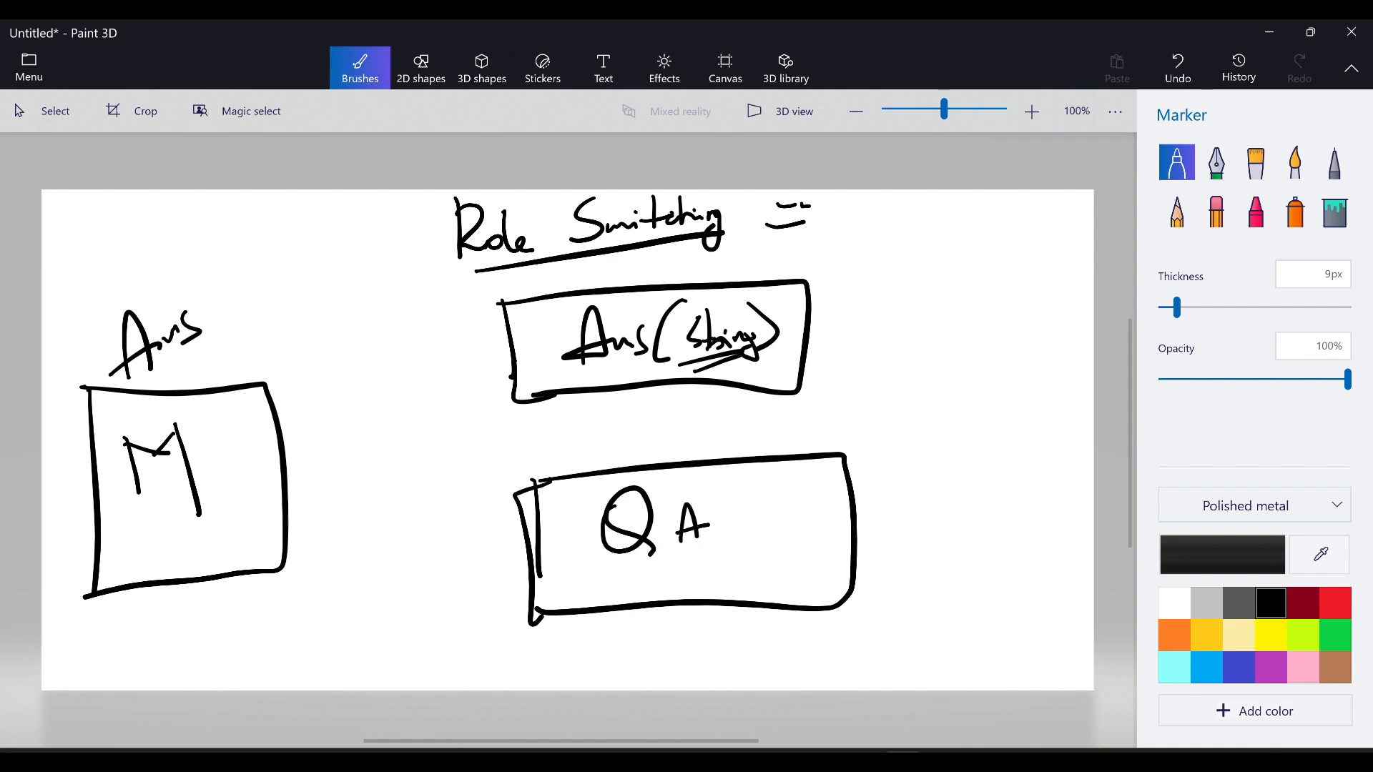
Add a connector and a circled 1 to the right of both the Ans(String) and QA boxes.
{"action": "left_click_drag", "start_coordinate": [811, 327], "coordinate": [898, 311]}
{"action": "left_click_drag", "start_coordinate": [871, 285], "coordinate": [928, 332]}
{"action": "left_click_drag", "start_coordinate": [931, 284], "coordinate": [845, 293]}
{"action": "left_click_drag", "start_coordinate": [856, 514], "coordinate": [924, 498]}
{"action": "left_click_drag", "start_coordinate": [935, 466], "coordinate": [937, 509]}
{"action": "mouse_move", "coordinate": [905, 466]}
{"action": "left_mouse_down"}
{"action": "mouse_move", "coordinate": [942, 532]}
{"action": "mouse_move", "coordinate": [884, 456]}
{"action": "left_mouse_up"}
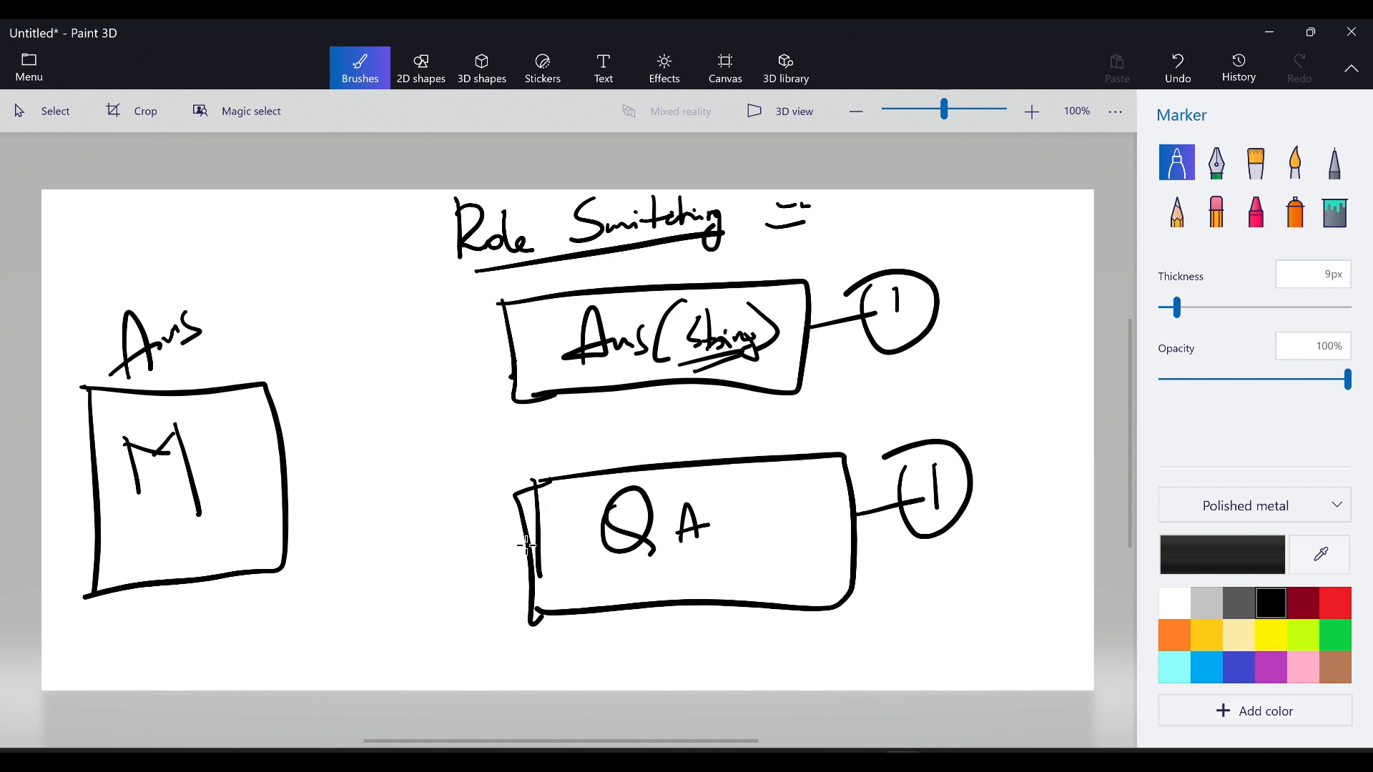
Draw arrows from the QA and Ans(String) boxes pointing into the M box.
{"action": "mouse_move", "coordinate": [527, 545]}
{"action": "left_mouse_down"}
{"action": "mouse_move", "coordinate": [484, 515]}
{"action": "mouse_move", "coordinate": [281, 499]}
{"action": "left_mouse_up"}
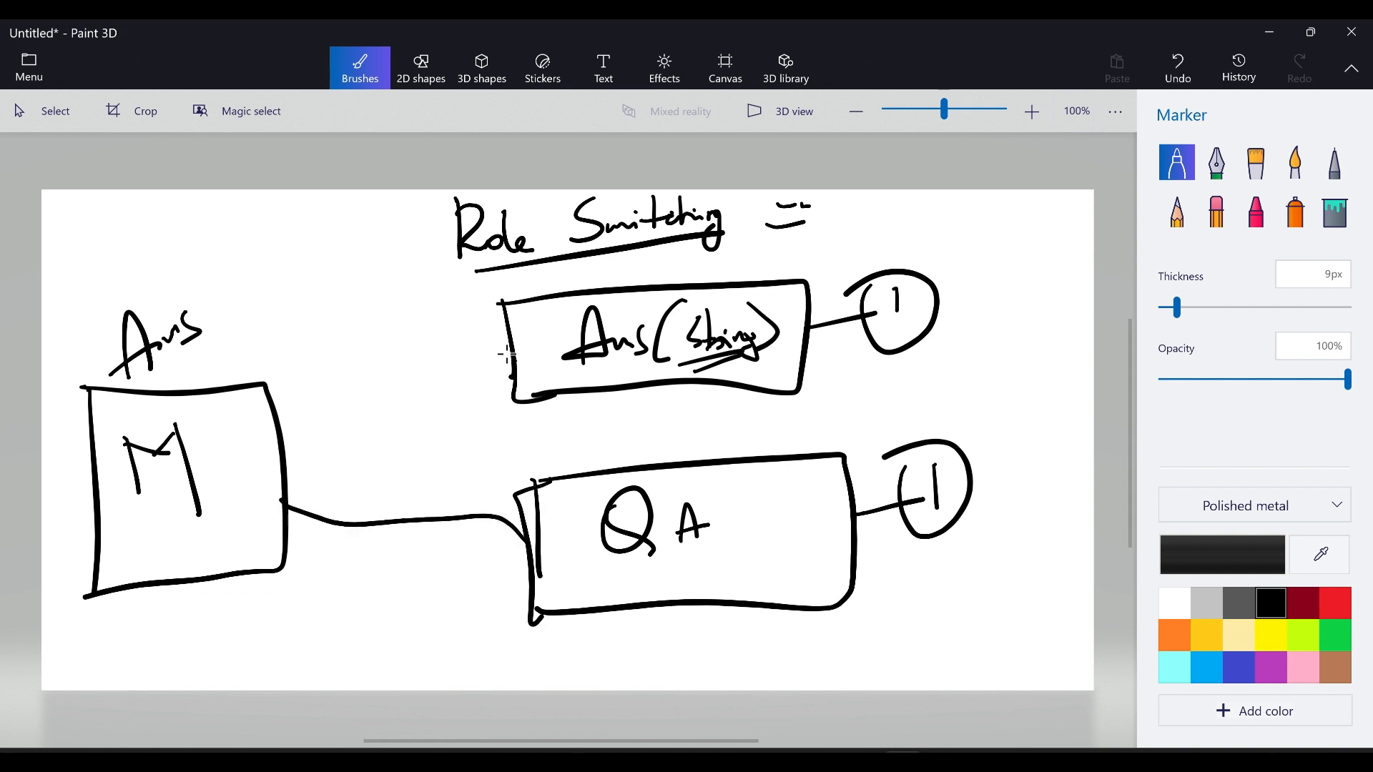
{"action": "mouse_move", "coordinate": [507, 353]}
{"action": "left_mouse_down"}
{"action": "mouse_move", "coordinate": [460, 355]}
{"action": "mouse_move", "coordinate": [266, 470]}
{"action": "left_mouse_up"}
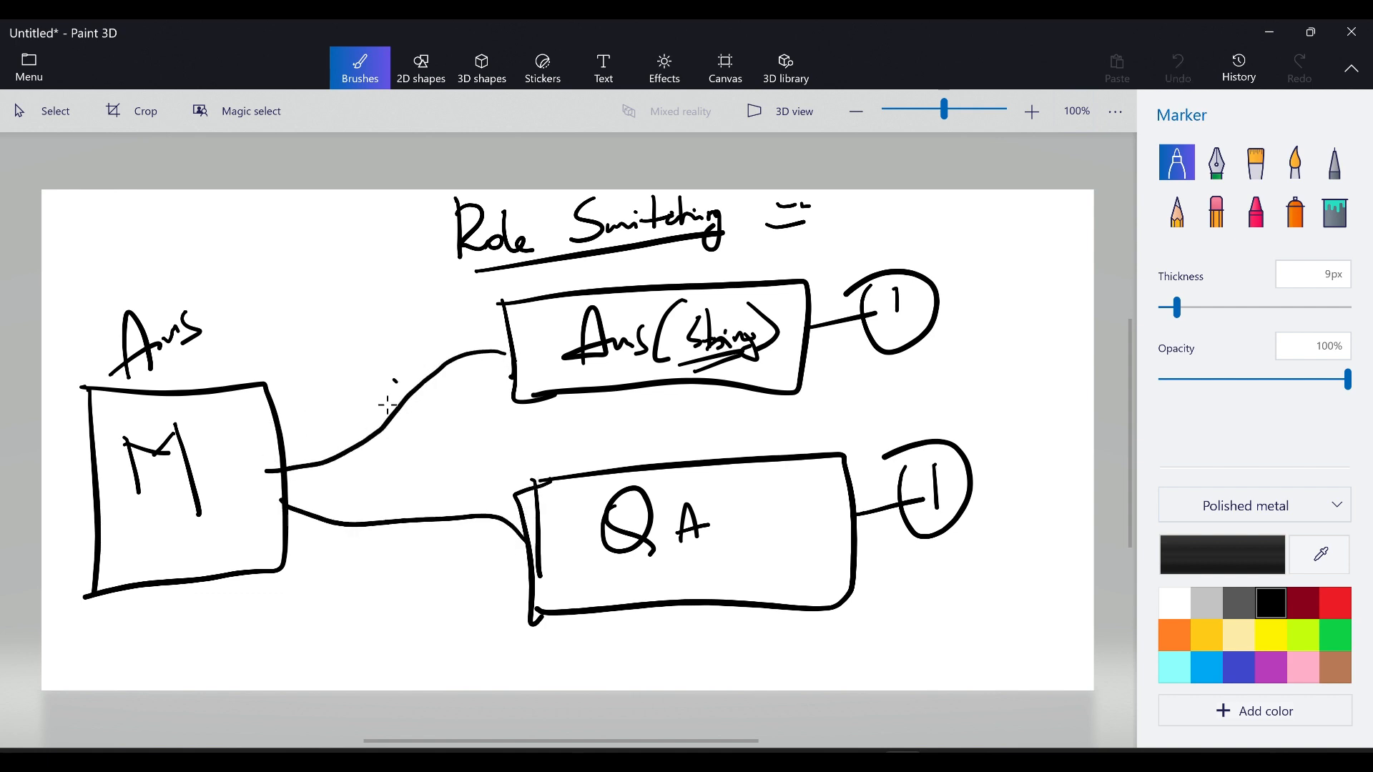
{"action": "mouse_move", "coordinate": [387, 405]}
{"action": "left_mouse_down"}
{"action": "mouse_move", "coordinate": [386, 508]}
{"action": "mouse_move", "coordinate": [417, 545]}
{"action": "left_mouse_up"}
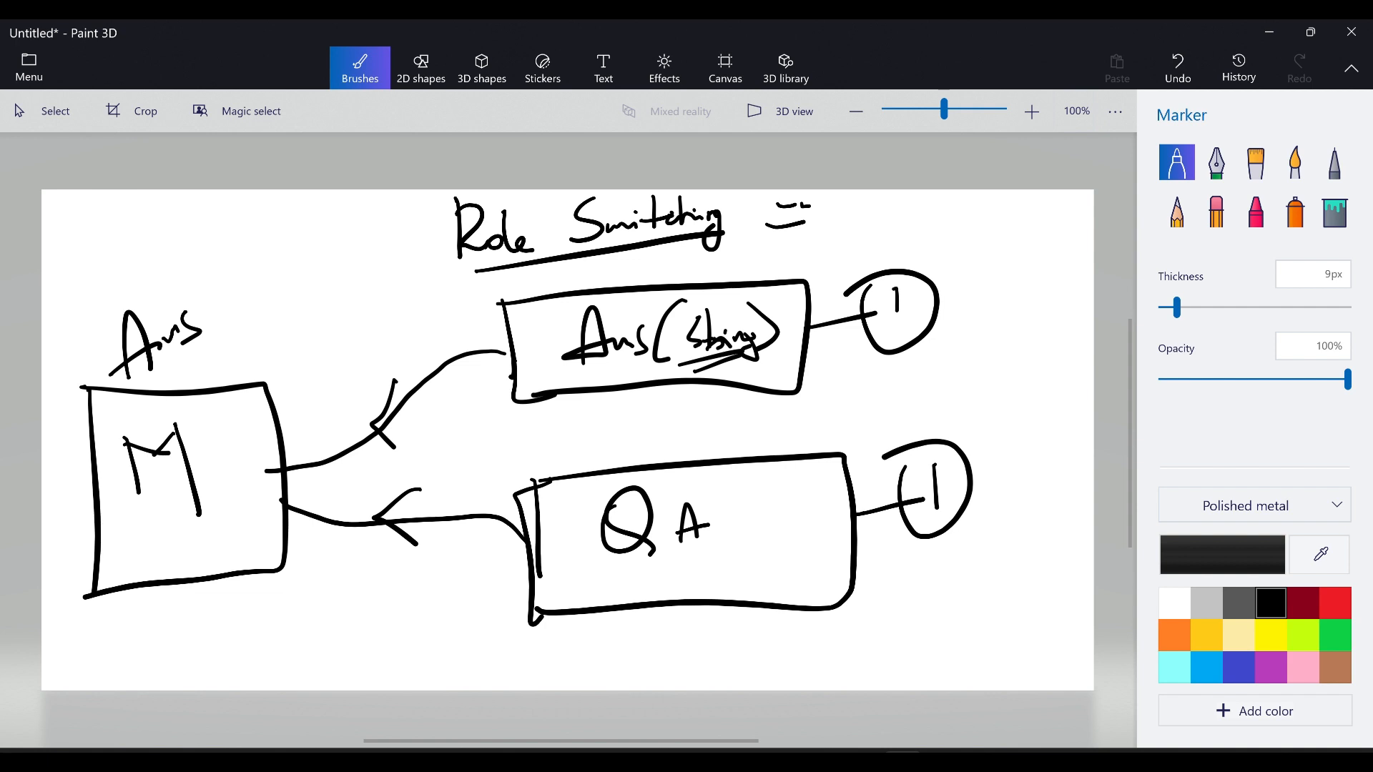
Add circled 1 and 2 labels by Ans, group them with a brace, and begin a VG label.
{"action": "left_click_drag", "start_coordinate": [192, 250], "coordinate": [206, 270]}
{"action": "left_click_drag", "start_coordinate": [185, 289], "coordinate": [159, 266]}
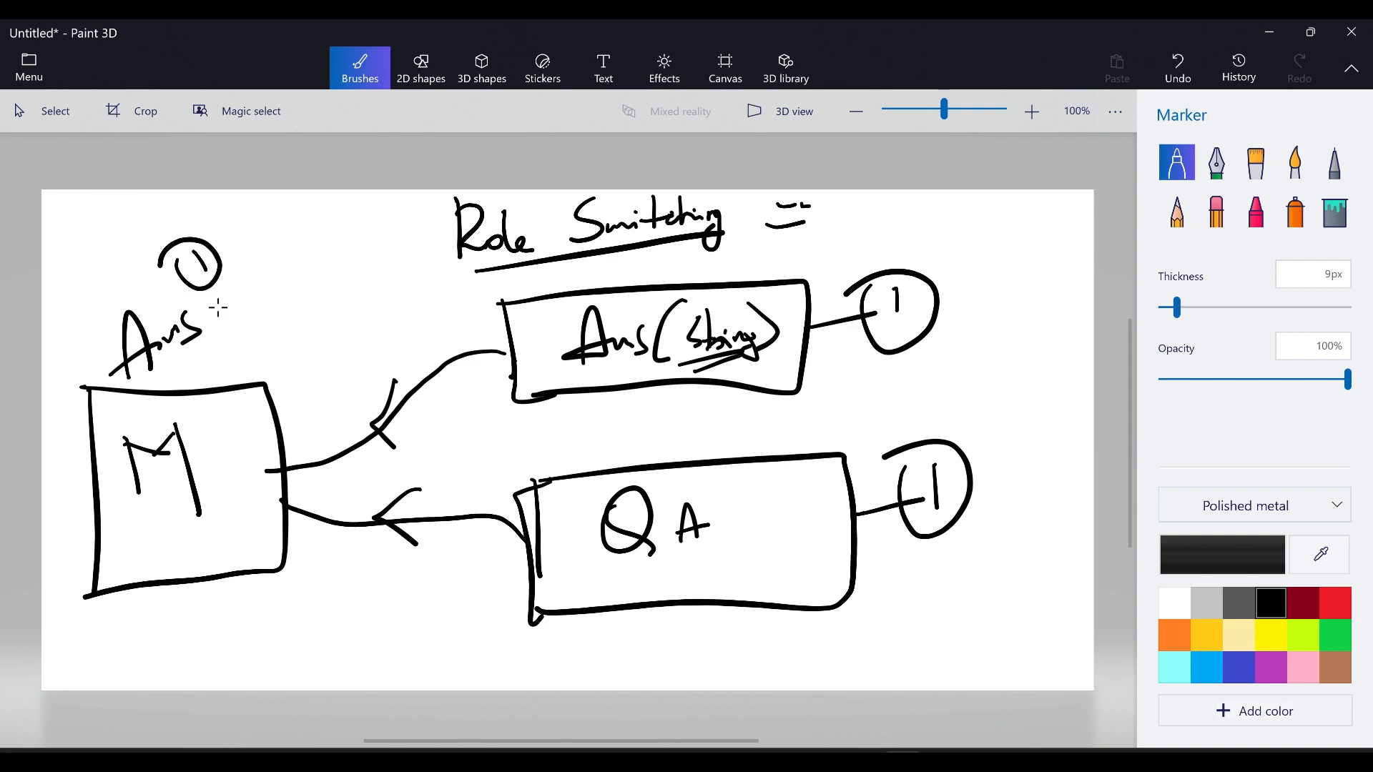
{"action": "mouse_move", "coordinate": [214, 304]}
{"action": "left_mouse_down"}
{"action": "mouse_move", "coordinate": [236, 331]}
{"action": "mouse_move", "coordinate": [213, 289]}
{"action": "left_mouse_up"}
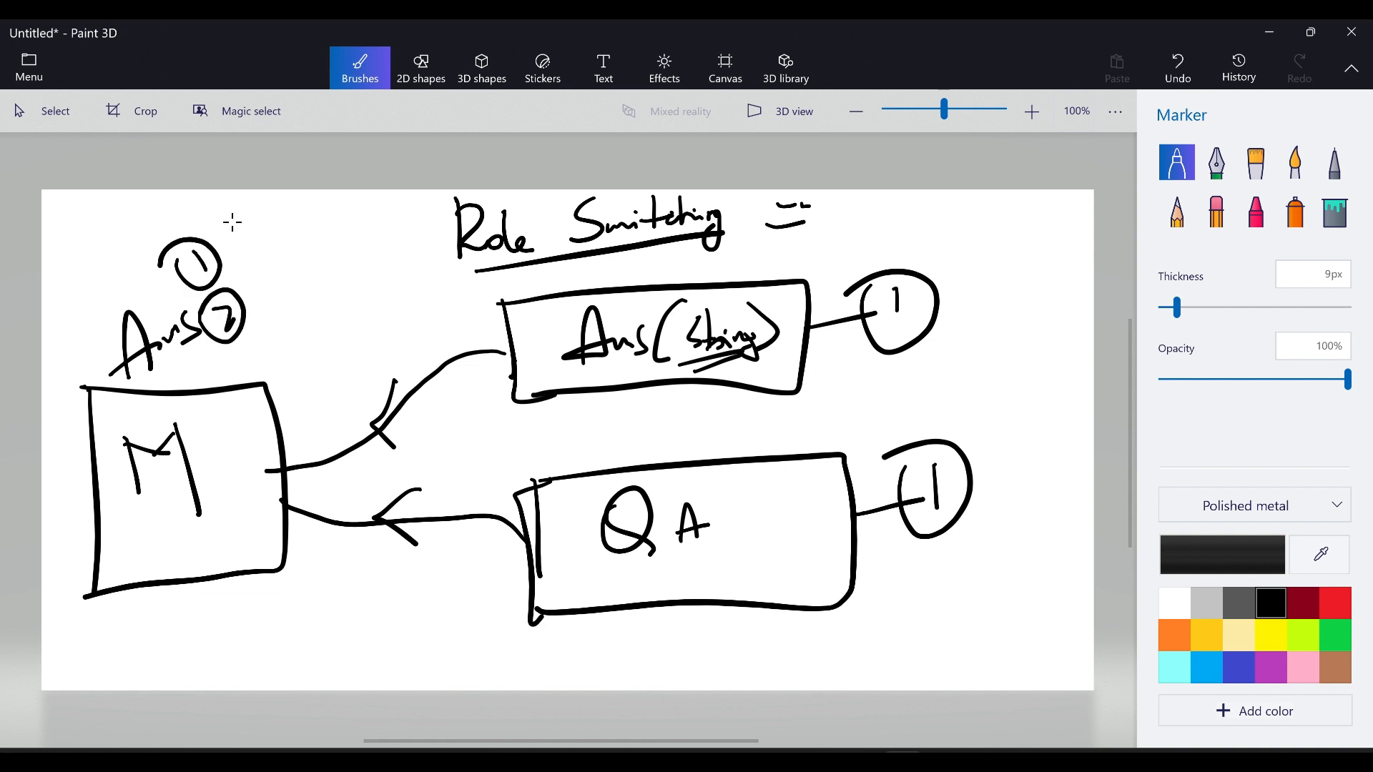
{"action": "mouse_move", "coordinate": [214, 219]}
{"action": "left_mouse_down"}
{"action": "mouse_move", "coordinate": [230, 225]}
{"action": "mouse_move", "coordinate": [256, 310]}
{"action": "left_mouse_up"}
{"action": "mouse_move", "coordinate": [270, 215]}
{"action": "left_mouse_down"}
{"action": "mouse_move", "coordinate": [296, 208]}
{"action": "mouse_move", "coordinate": [325, 252]}
{"action": "mouse_move", "coordinate": [270, 192]}
{"action": "left_mouse_up"}
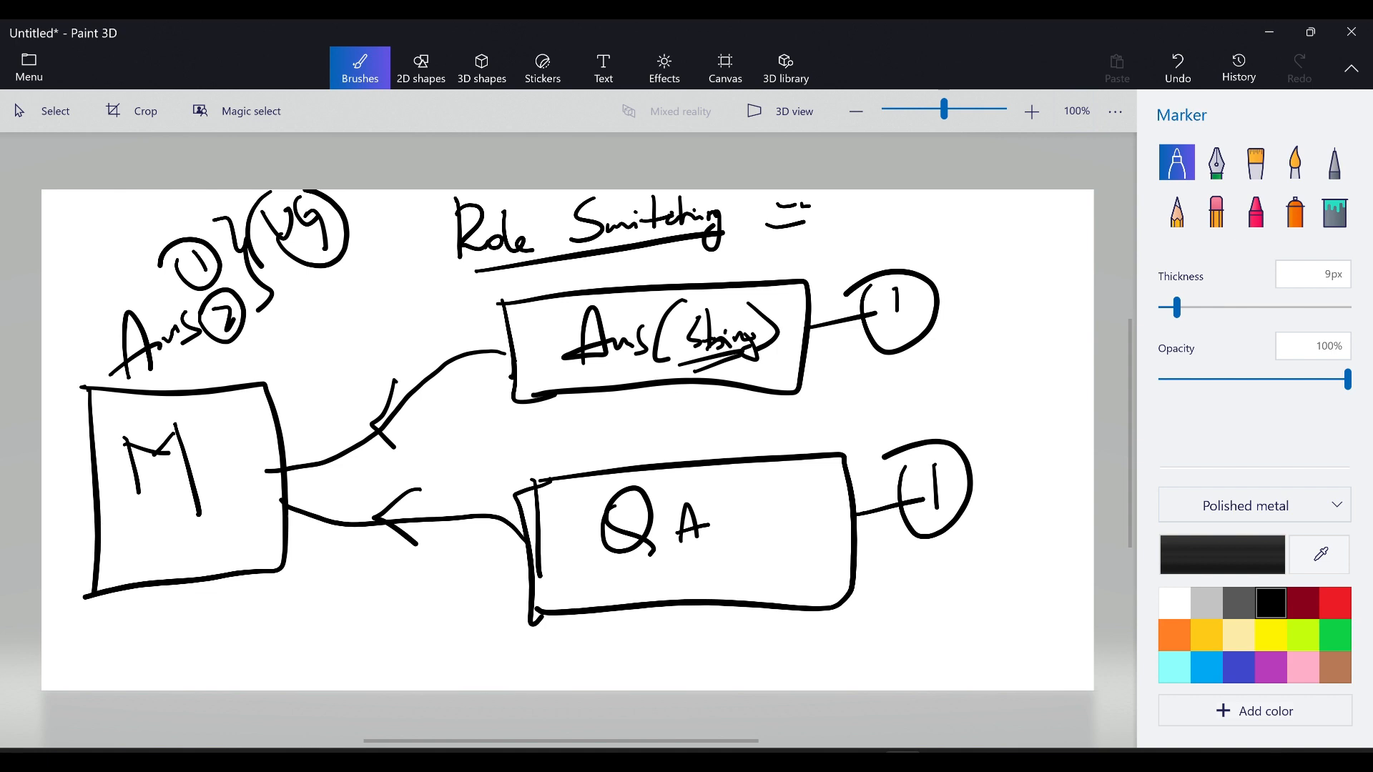
Draw a large marker arc sweeping around the whole diagram.
{"action": "mouse_move", "coordinate": [115, 260]}
{"action": "left_mouse_down"}
{"action": "mouse_move", "coordinate": [911, 443]}
{"action": "mouse_move", "coordinate": [676, 689]}
{"action": "left_mouse_up"}
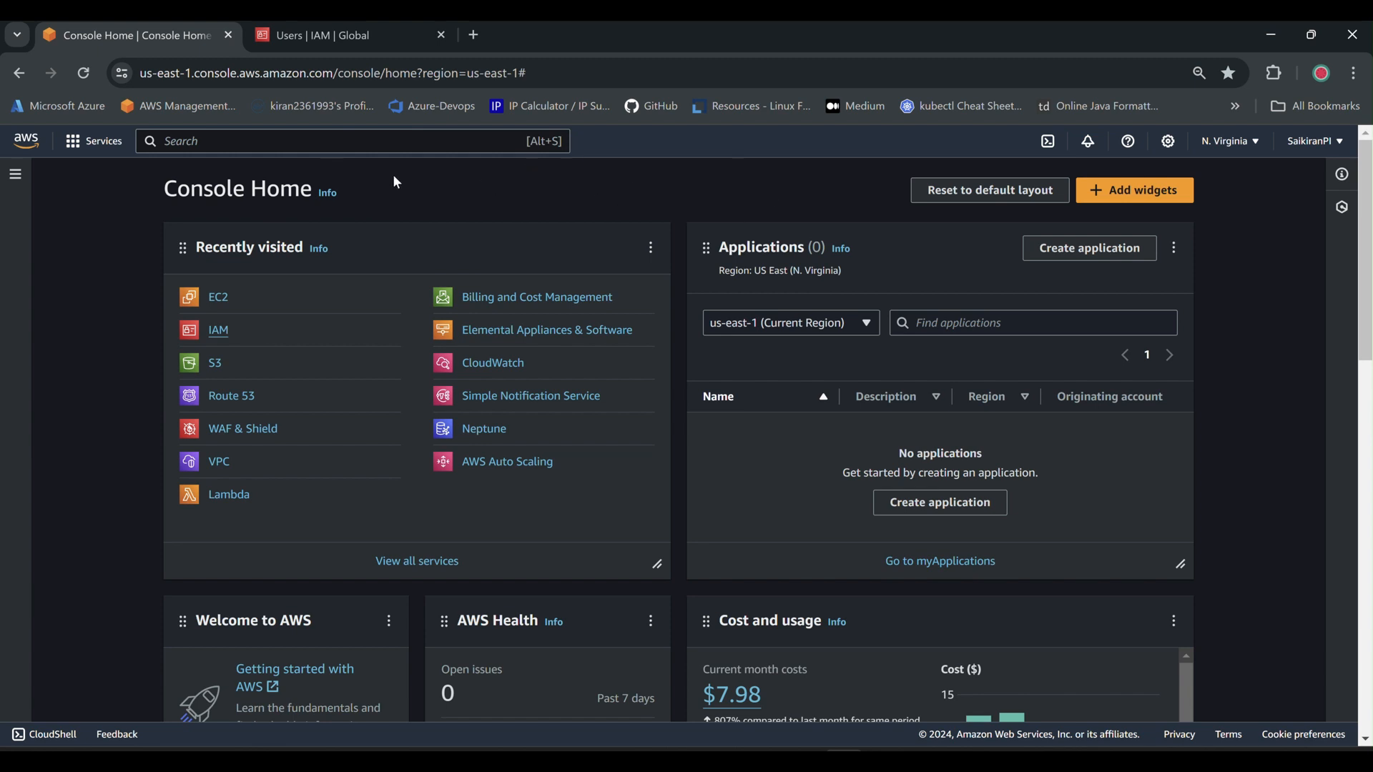
Check the signed-in account, switch to QA-Account, and return to the IAM Roles page.
{"action": "left_click", "coordinate": [1318, 141]}
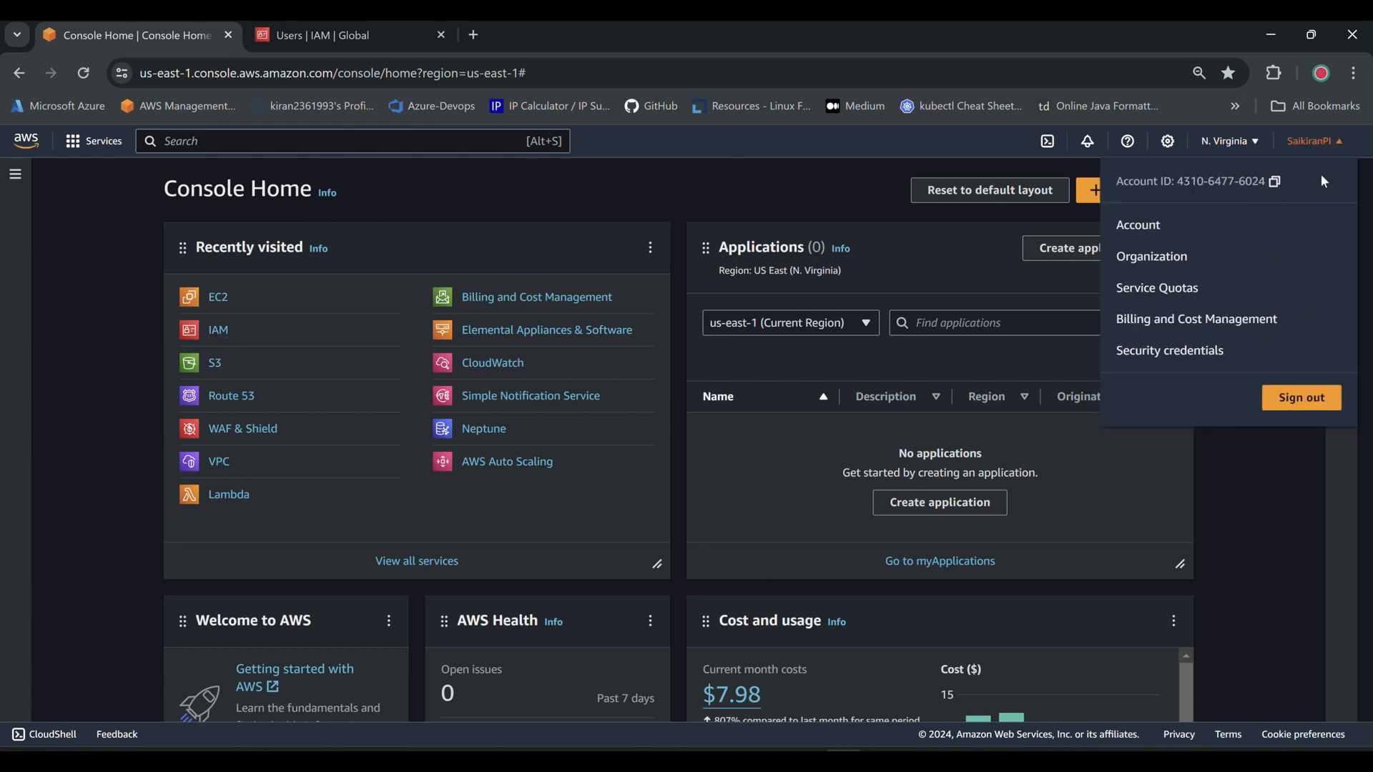
{"action": "left_click", "coordinate": [1320, 143]}
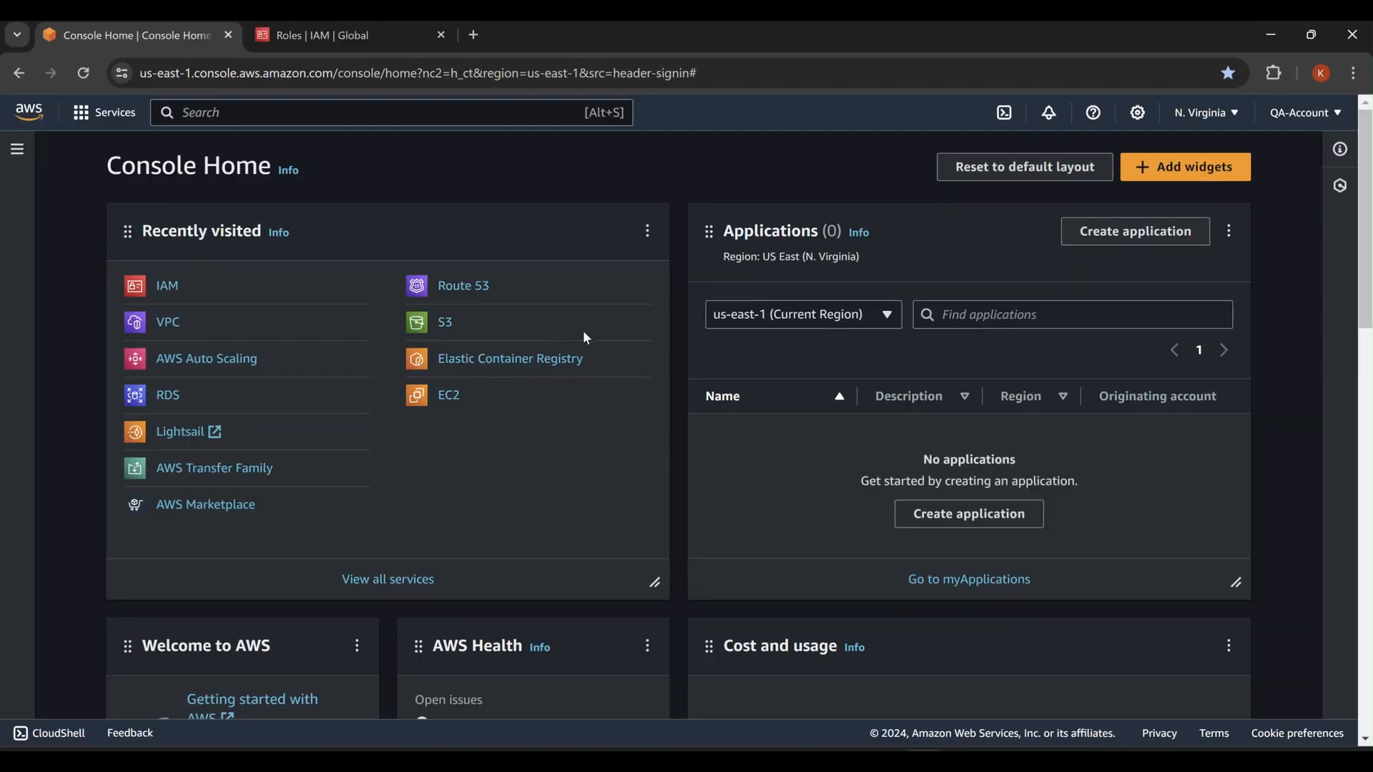
{"action": "left_click", "coordinate": [1305, 113]}
{"action": "left_click", "coordinate": [1303, 113]}
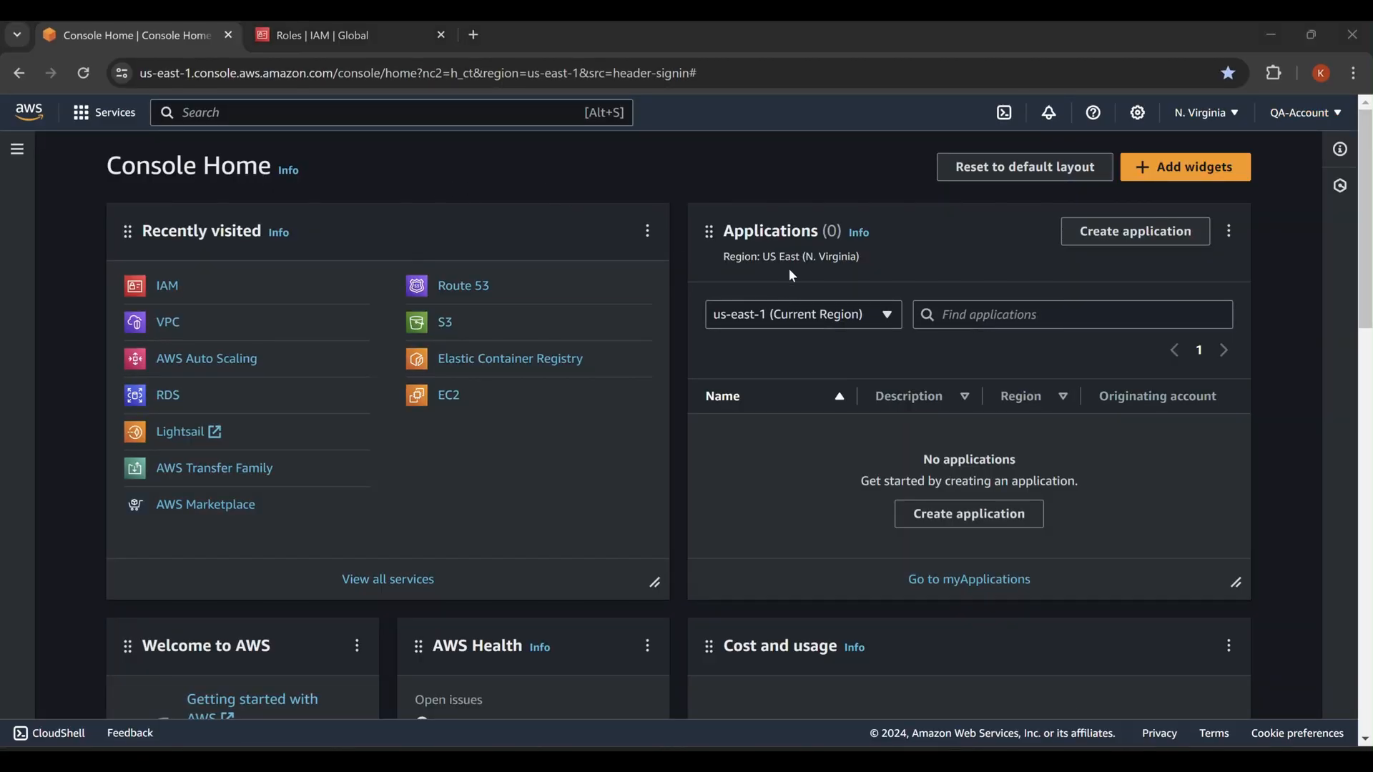
{"action": "left_click", "coordinate": [290, 37]}
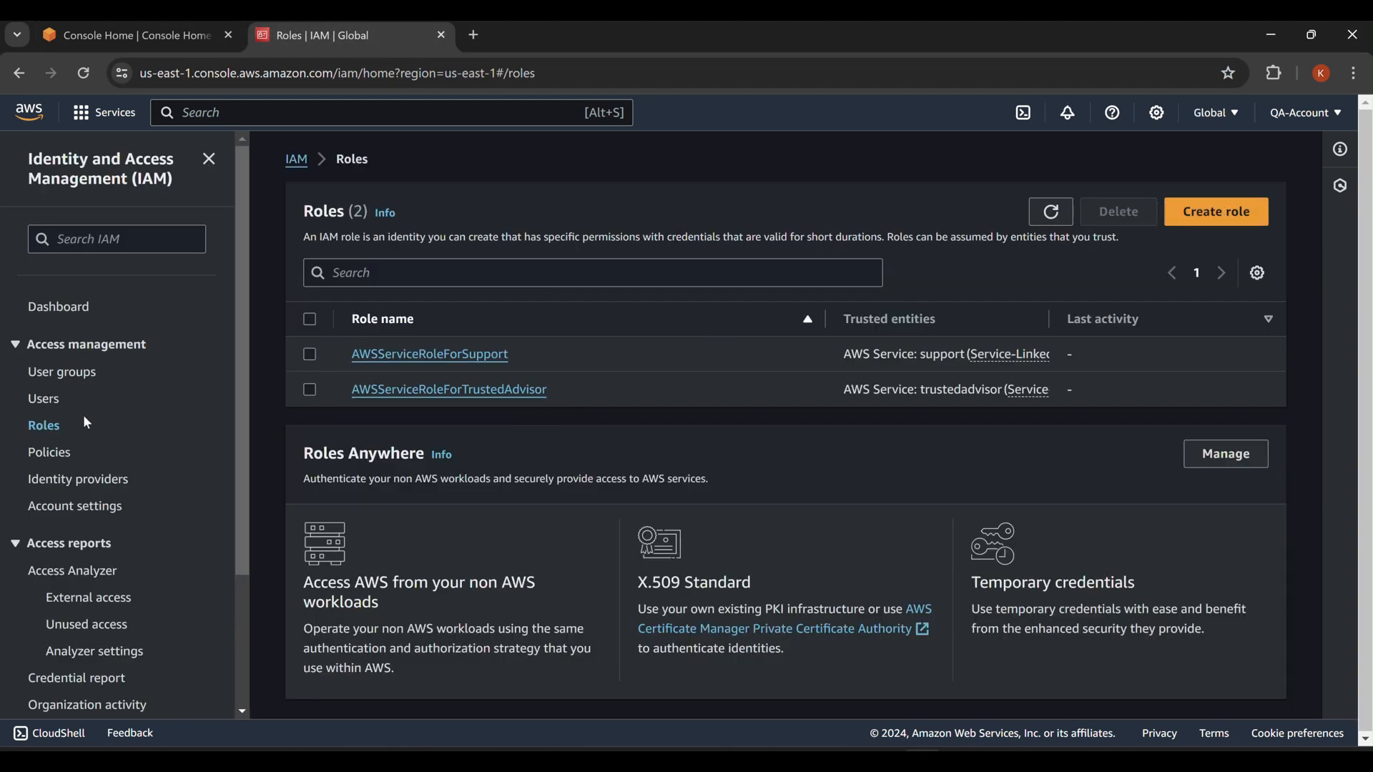
Start a new role trusted by another AWS account, pasting that account's ID.
{"action": "left_click", "coordinate": [1223, 213]}
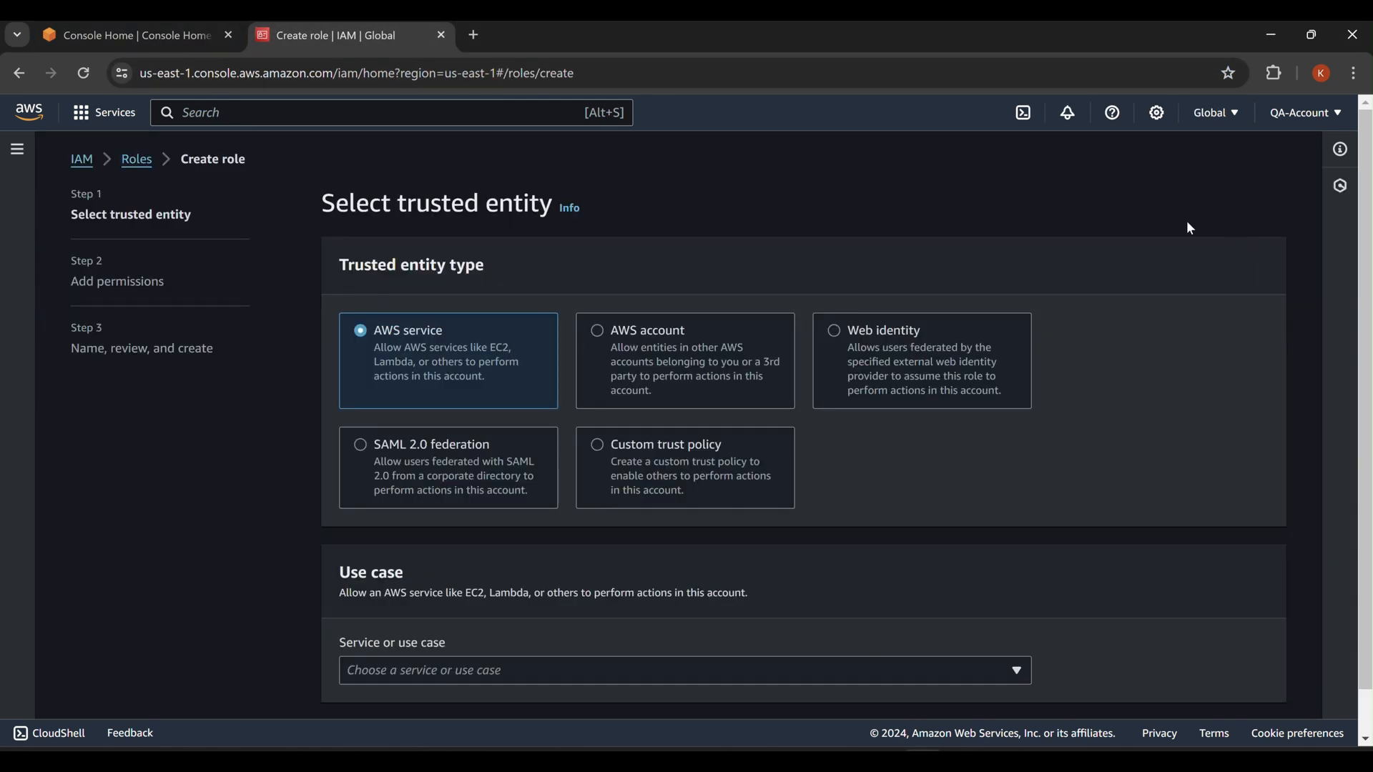
{"action": "left_click", "coordinate": [698, 334]}
{"action": "scroll", "coordinate": [891, 460], "scroll_direction": "down", "scroll_amount": 2}
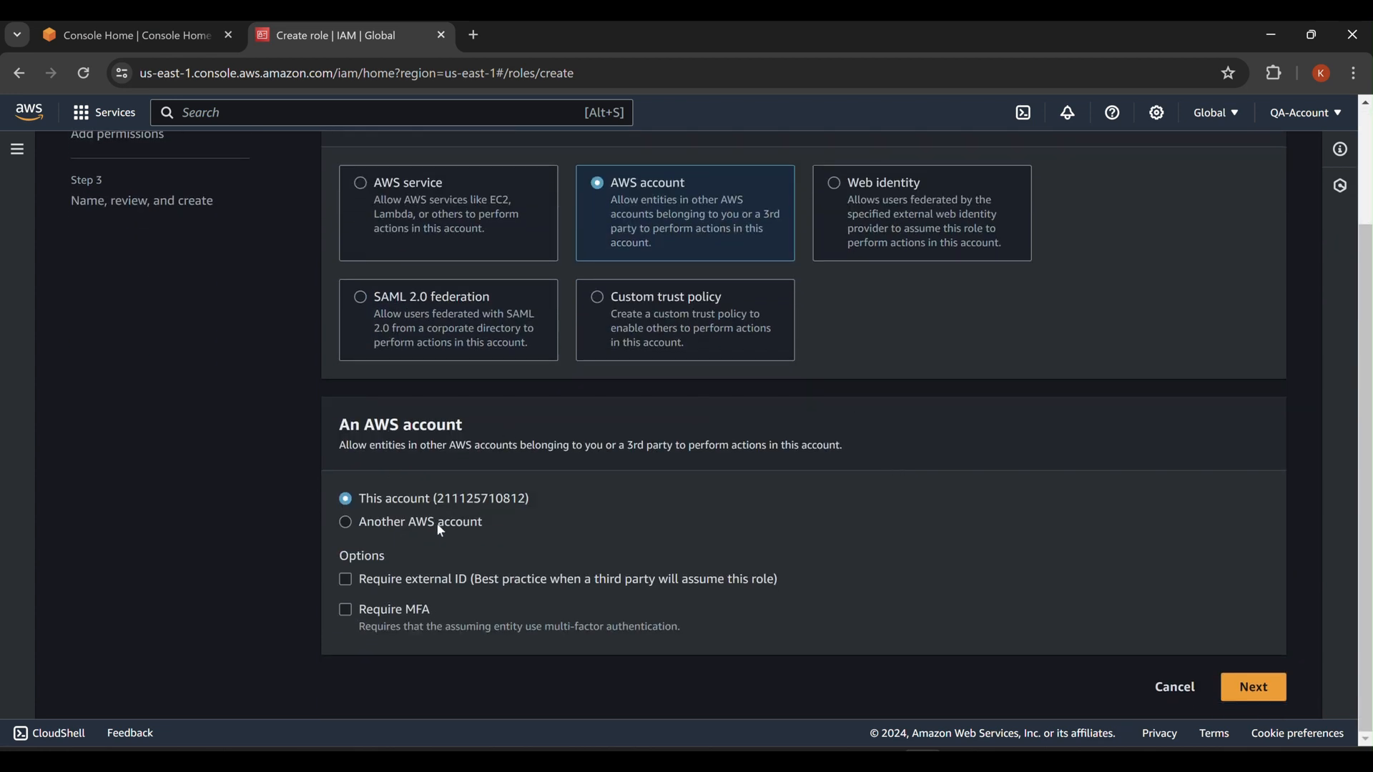
{"action": "left_click", "coordinate": [408, 527]}
{"action": "left_click", "coordinate": [436, 586]}
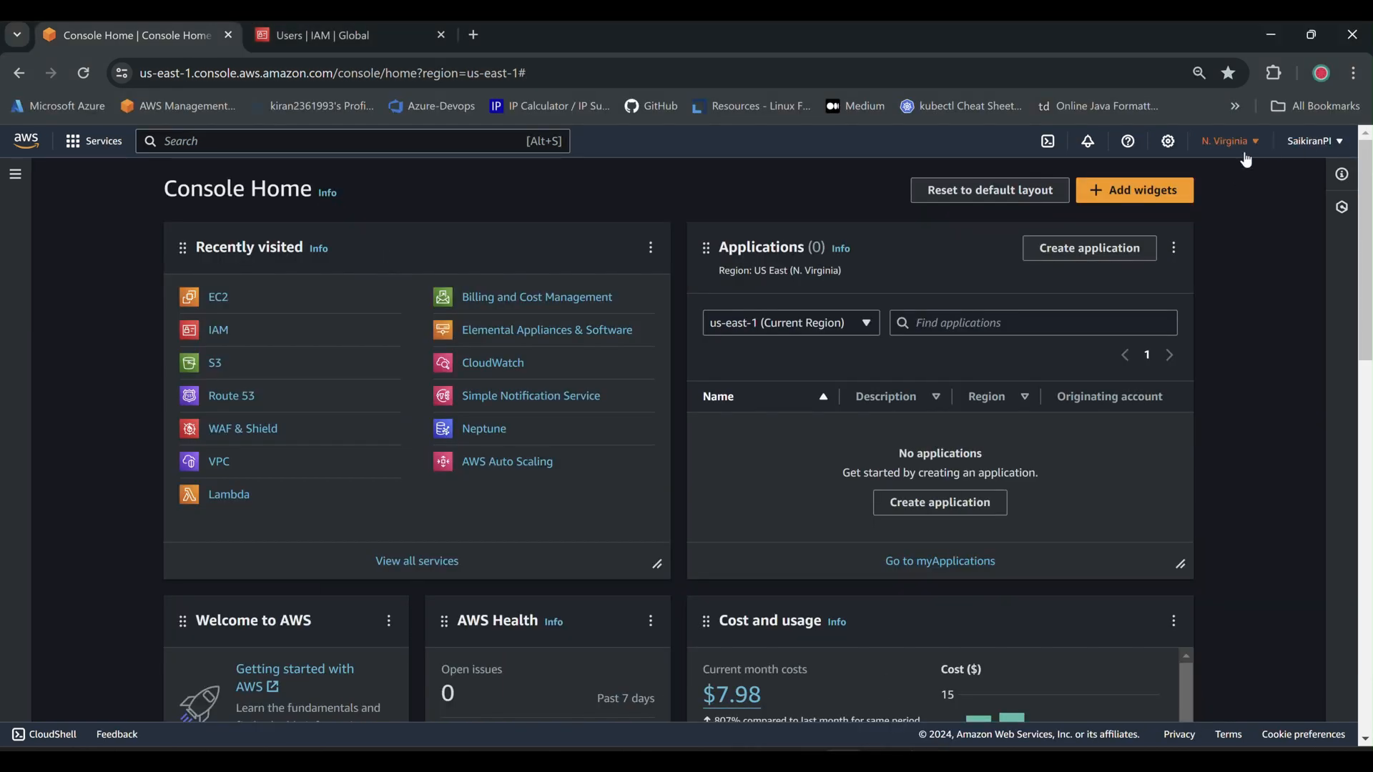
{"action": "left_click", "coordinate": [1293, 142]}
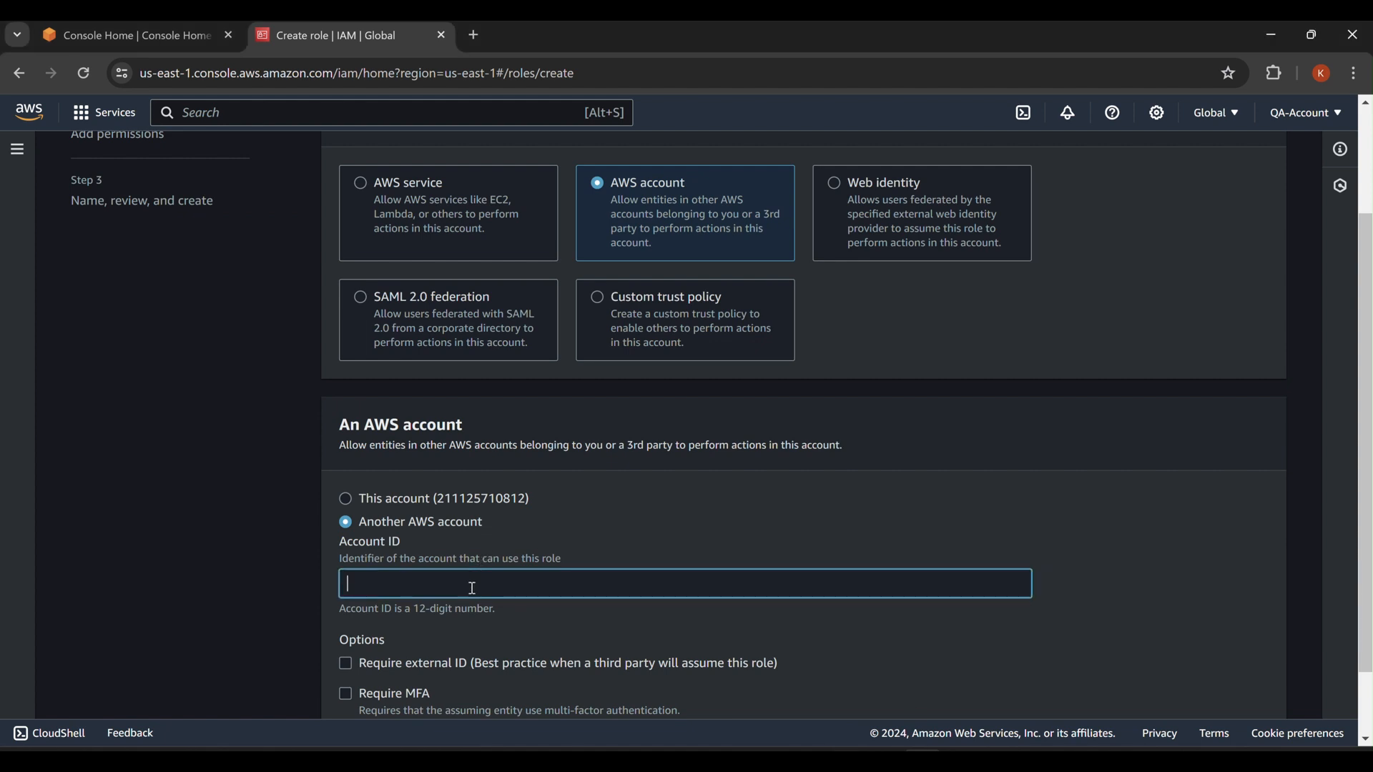
{"action": "right_click", "coordinate": [472, 587]}
{"action": "left_click", "coordinate": [543, 390]}
{"action": "scroll", "coordinate": [853, 497], "scroll_direction": "down", "scroll_amount": 2}
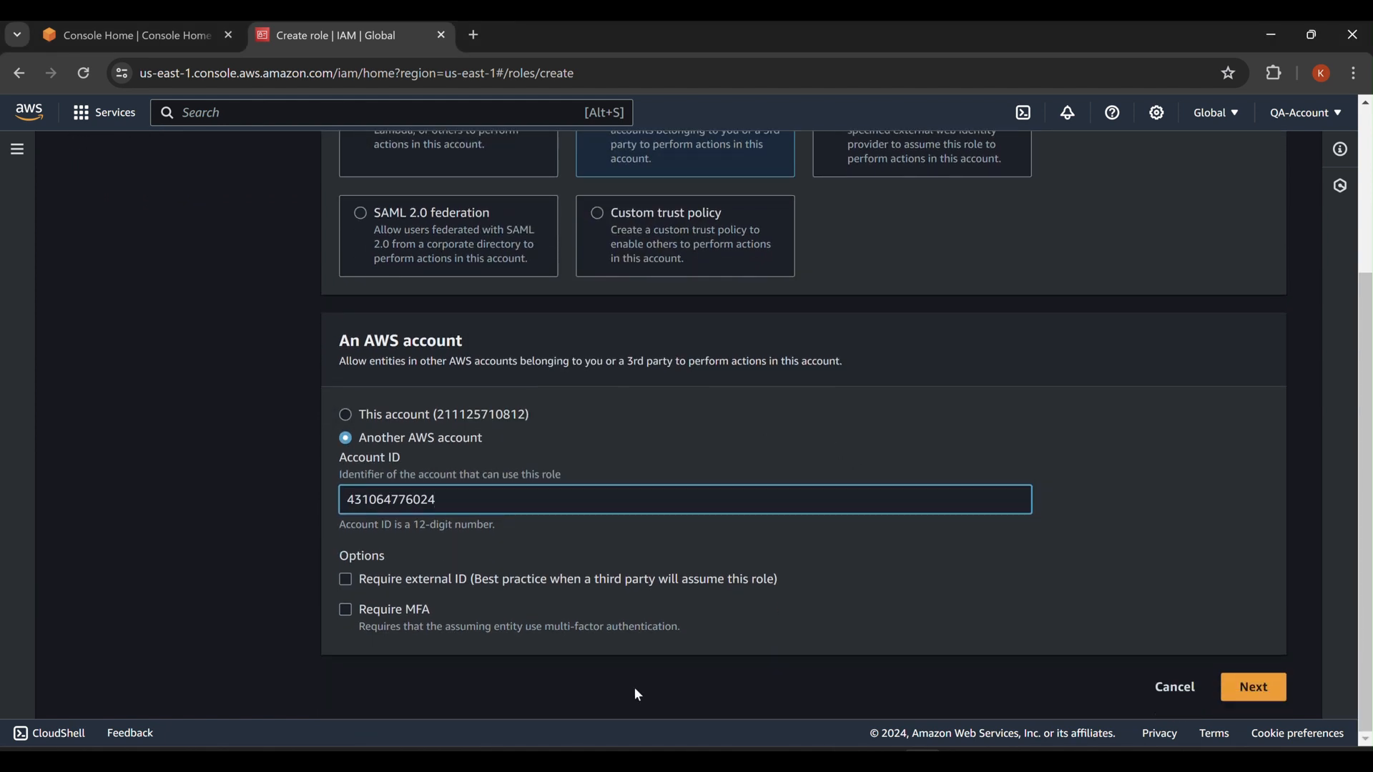
Grant the role the AdministratorAccess policy.
{"action": "left_click", "coordinate": [1253, 691]}
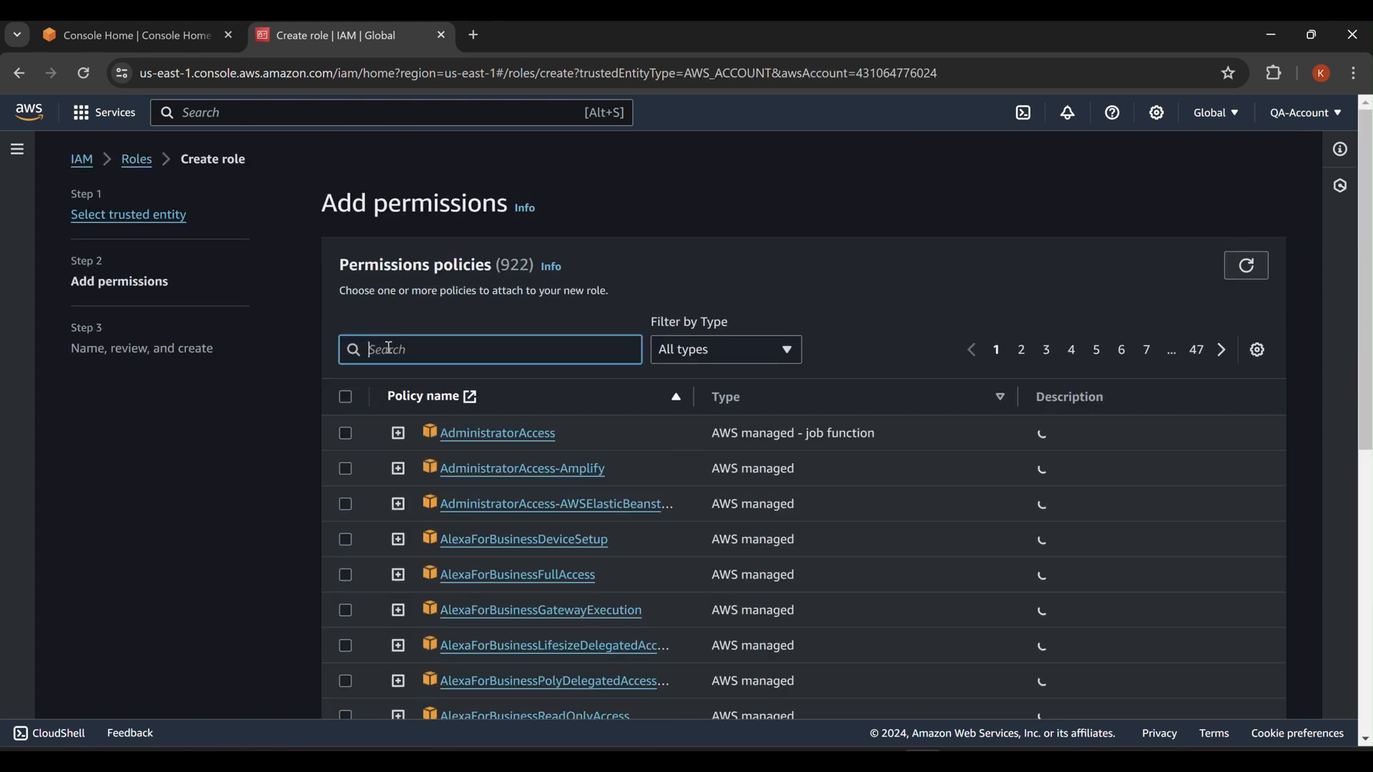
{"action": "left_click", "coordinate": [347, 435]}
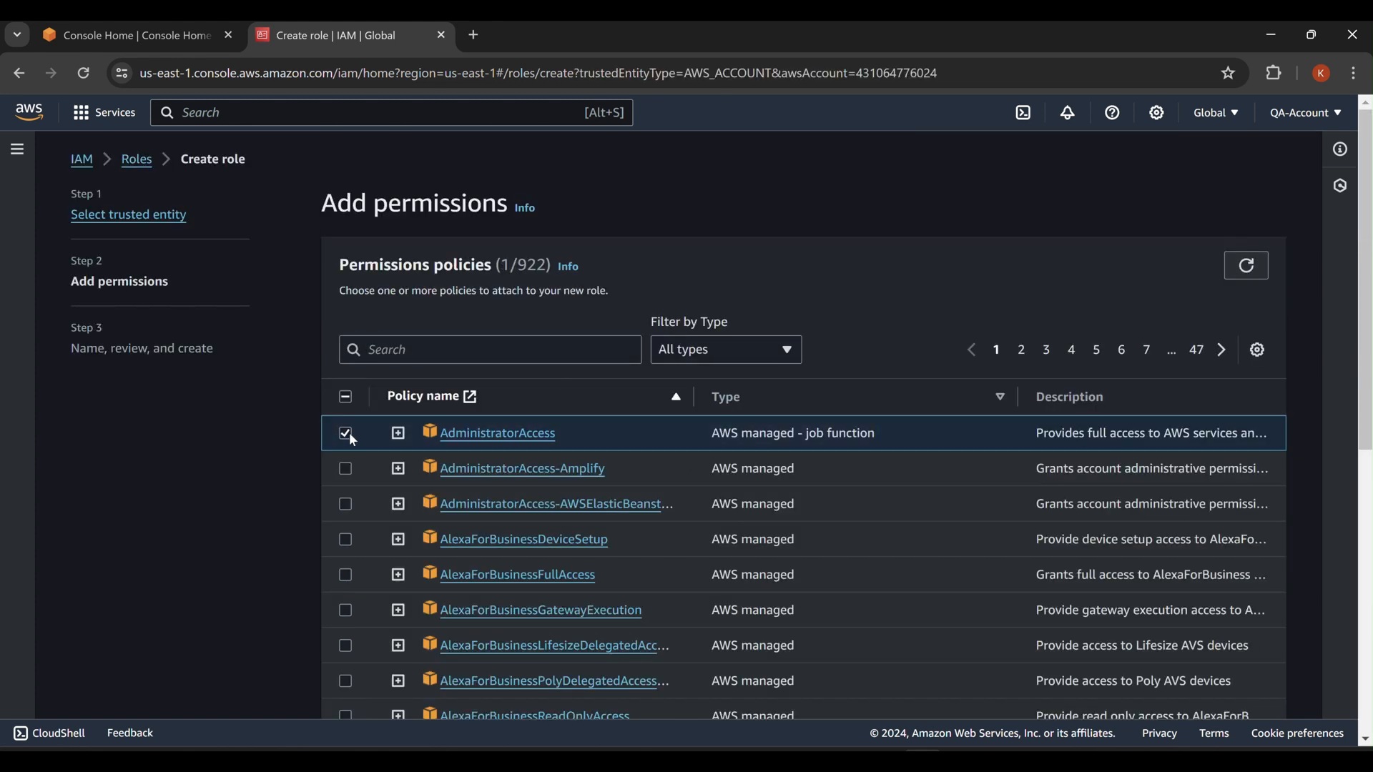
{"action": "scroll", "coordinate": [915, 472], "scroll_direction": "down", "scroll_amount": 7}
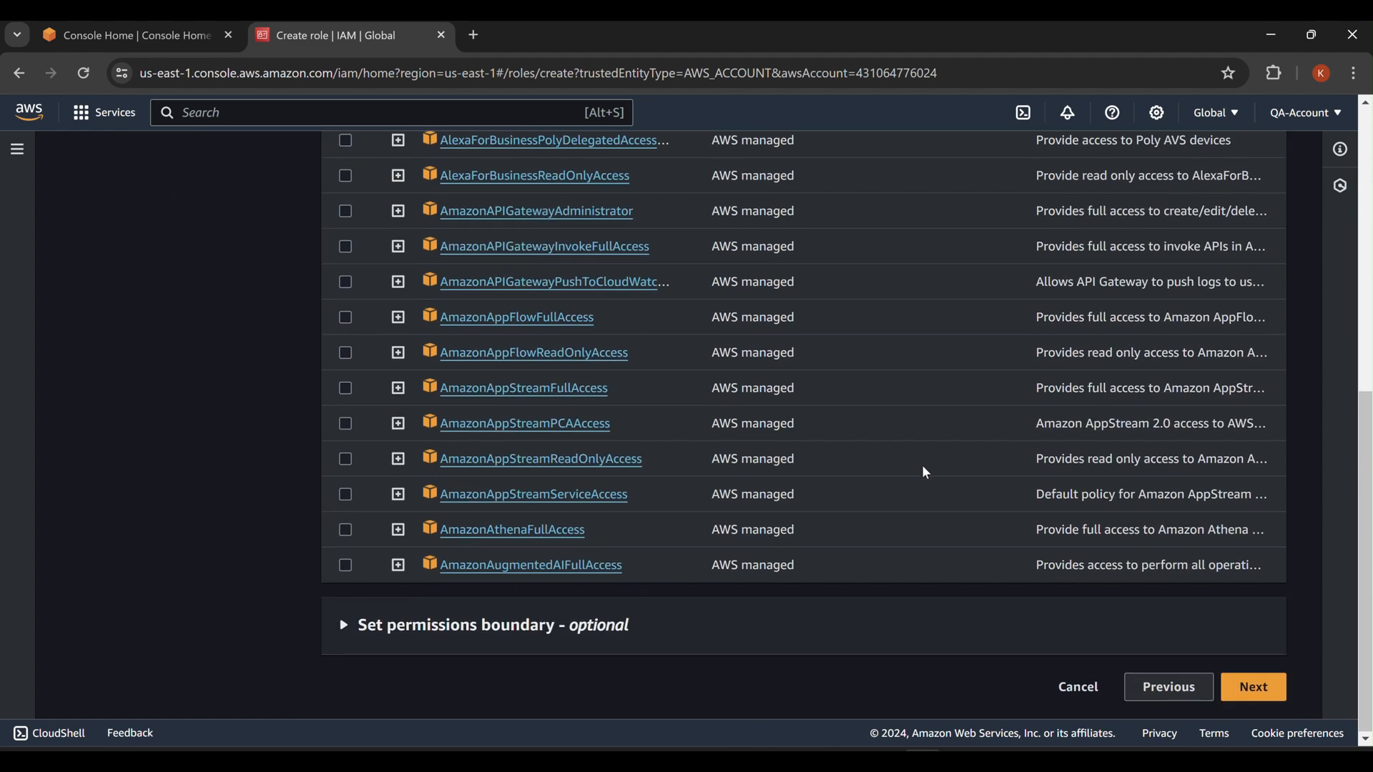
{"action": "left_click", "coordinate": [1255, 687]}
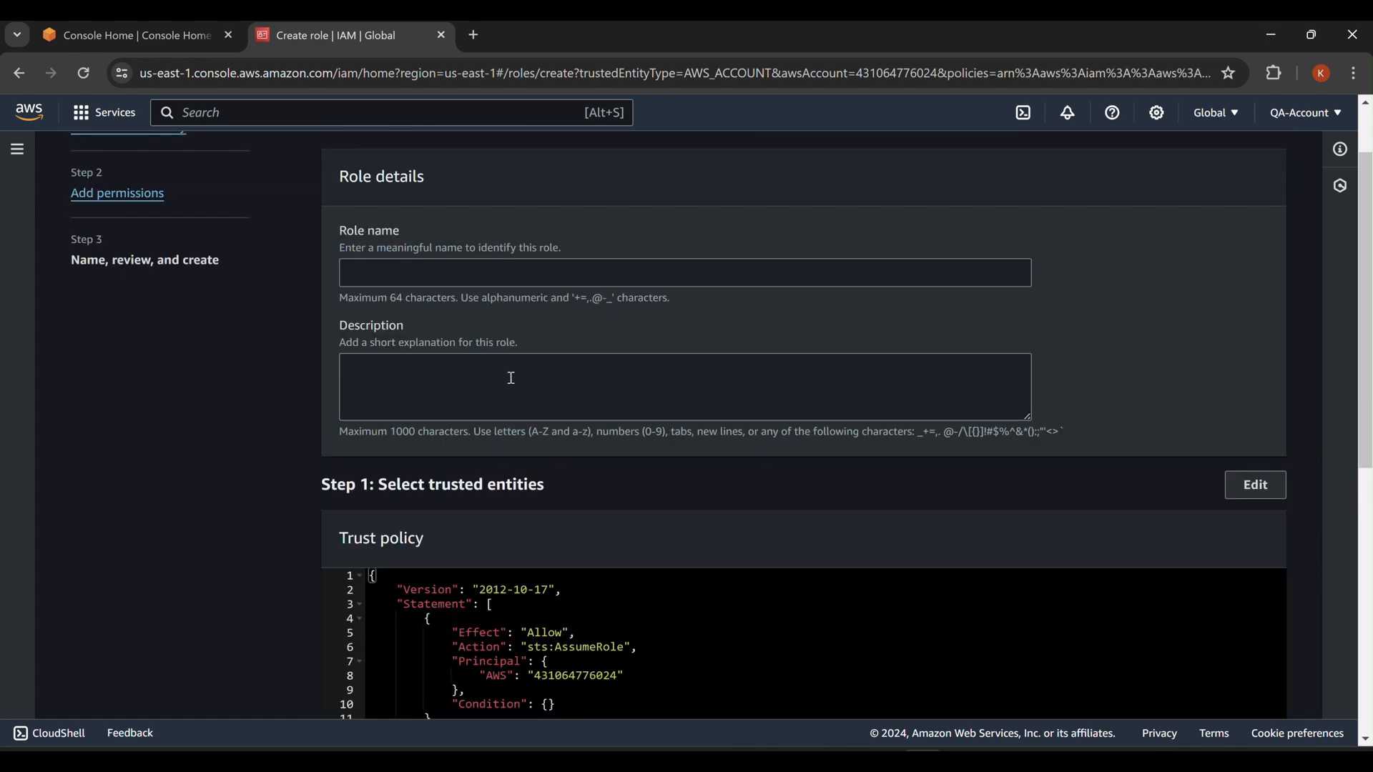
Name the role QA-Role and create it.
{"action": "left_click", "coordinate": [449, 274]}
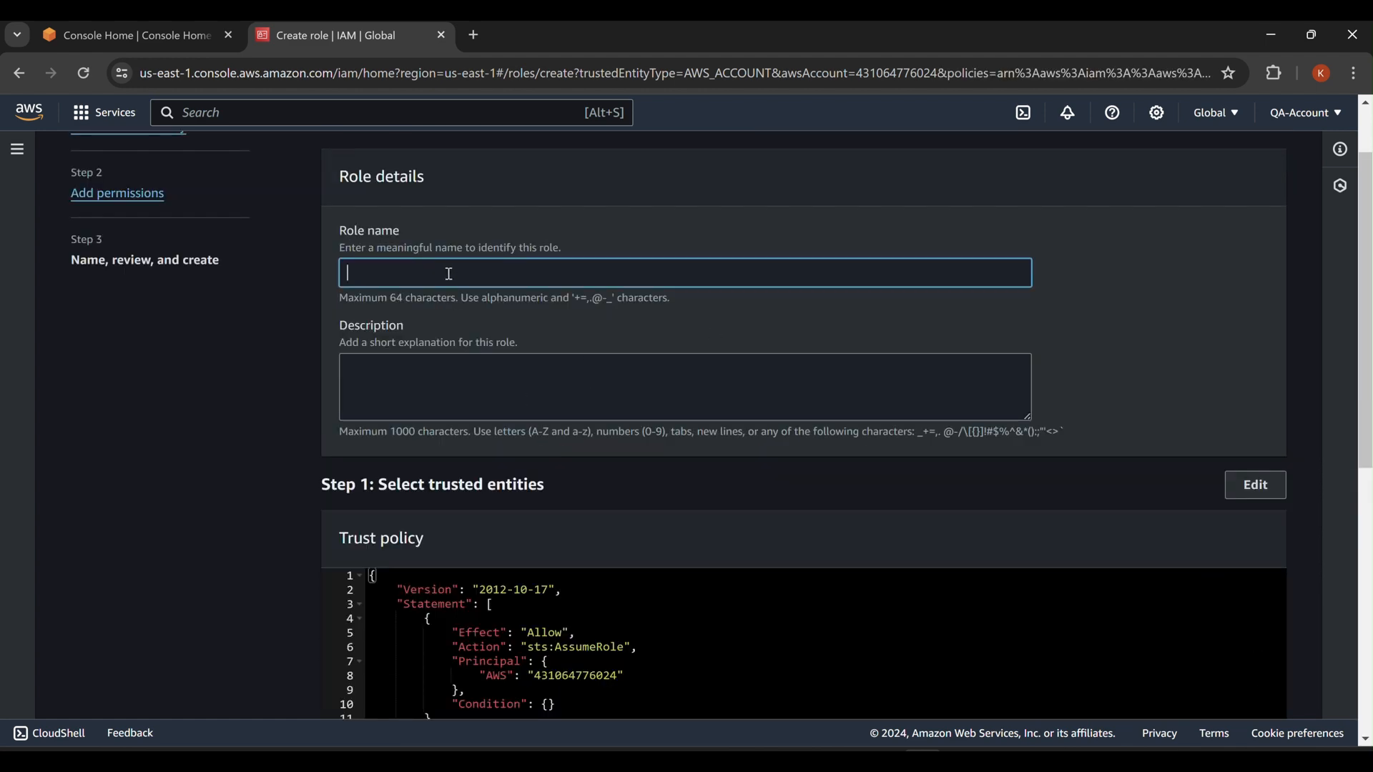
{"action": "type", "text": "QA-Role"}
{"action": "scroll", "coordinate": [902, 363], "scroll_direction": "down", "scroll_amount": 8}
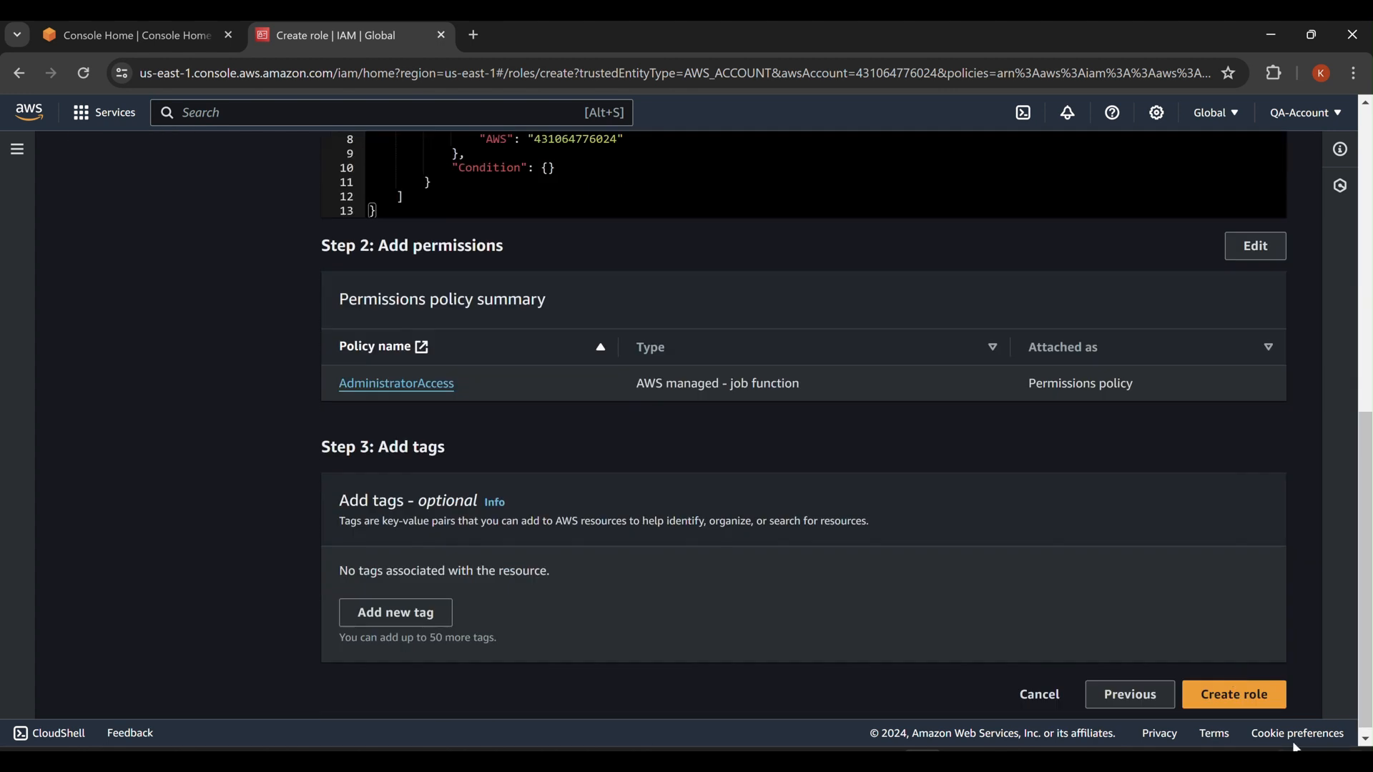
{"action": "left_click", "coordinate": [1236, 692]}
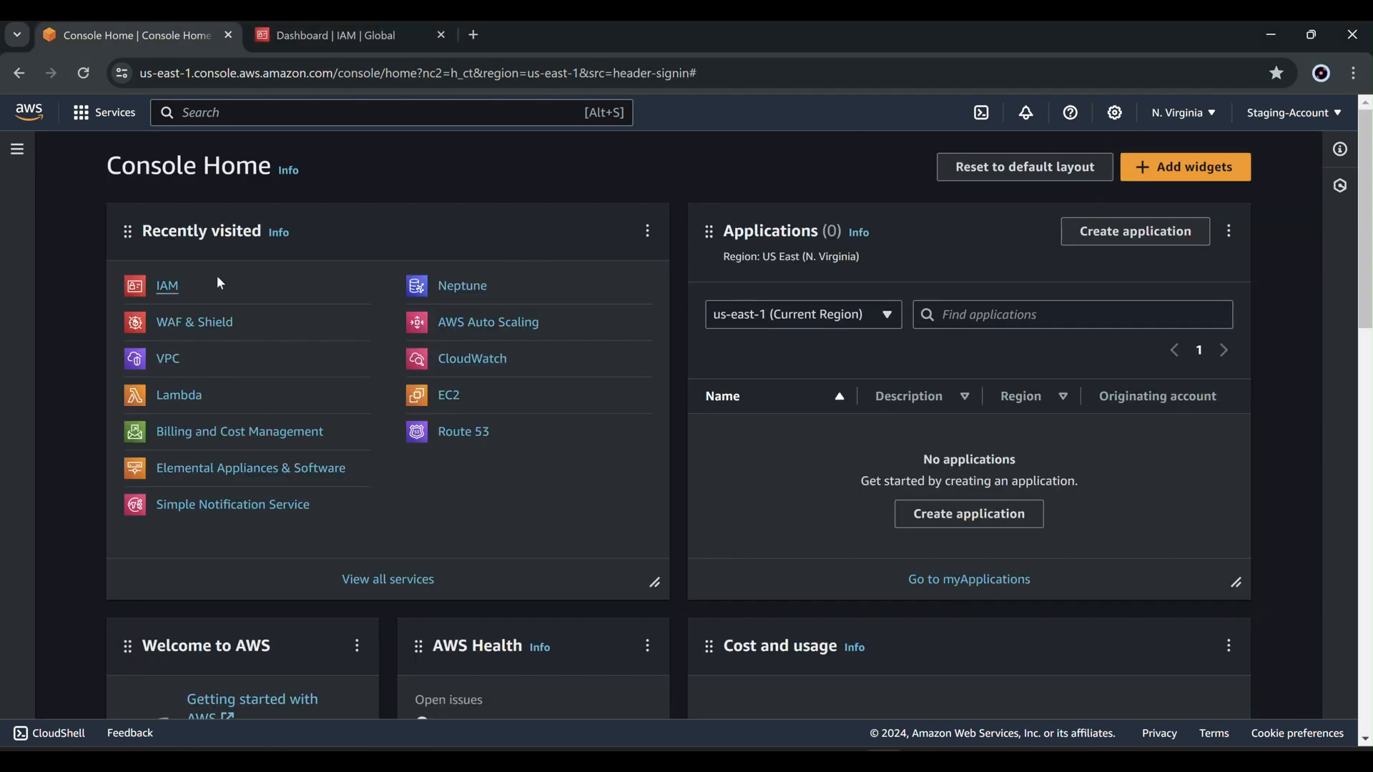
From IAM Roles, start a new role trusted by another AWS account with its pasted ID.
{"action": "left_click", "coordinate": [303, 43]}
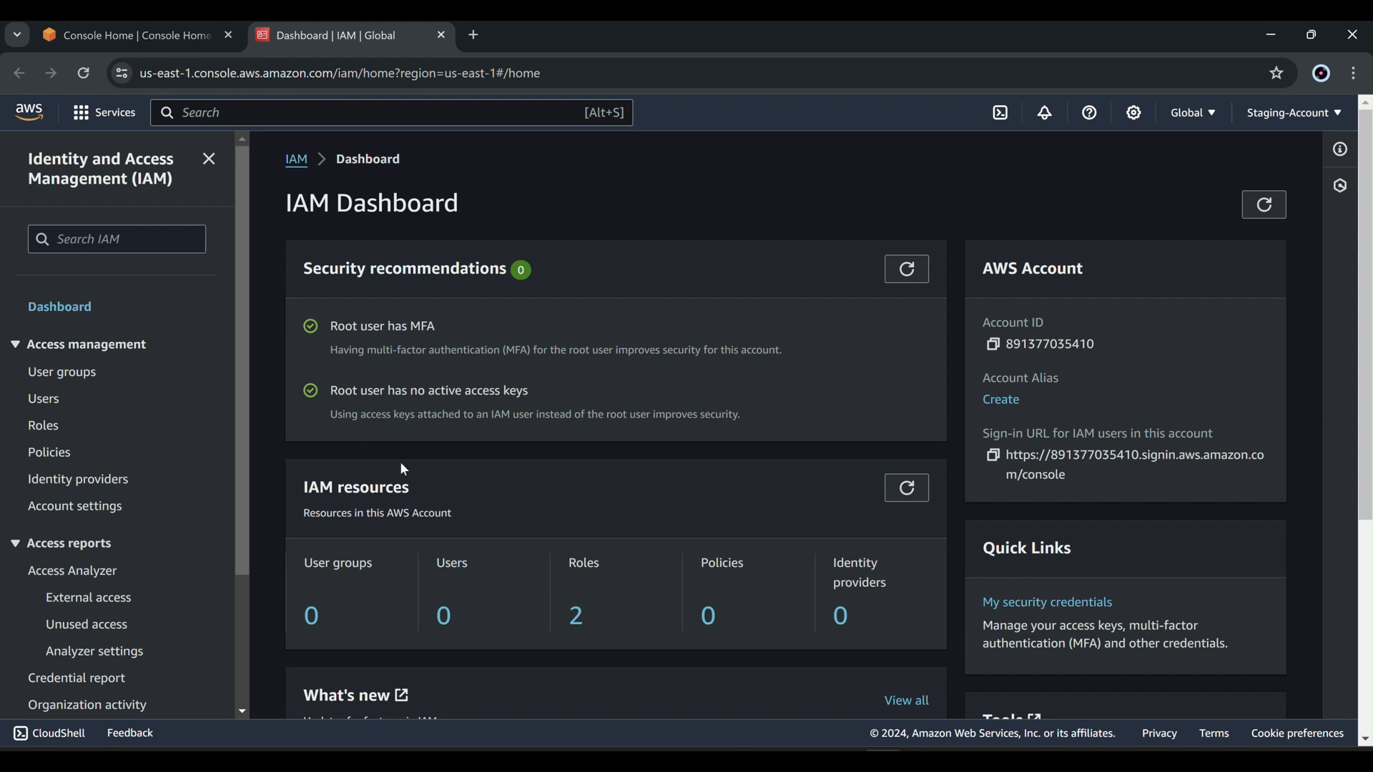
{"action": "left_click", "coordinate": [40, 422]}
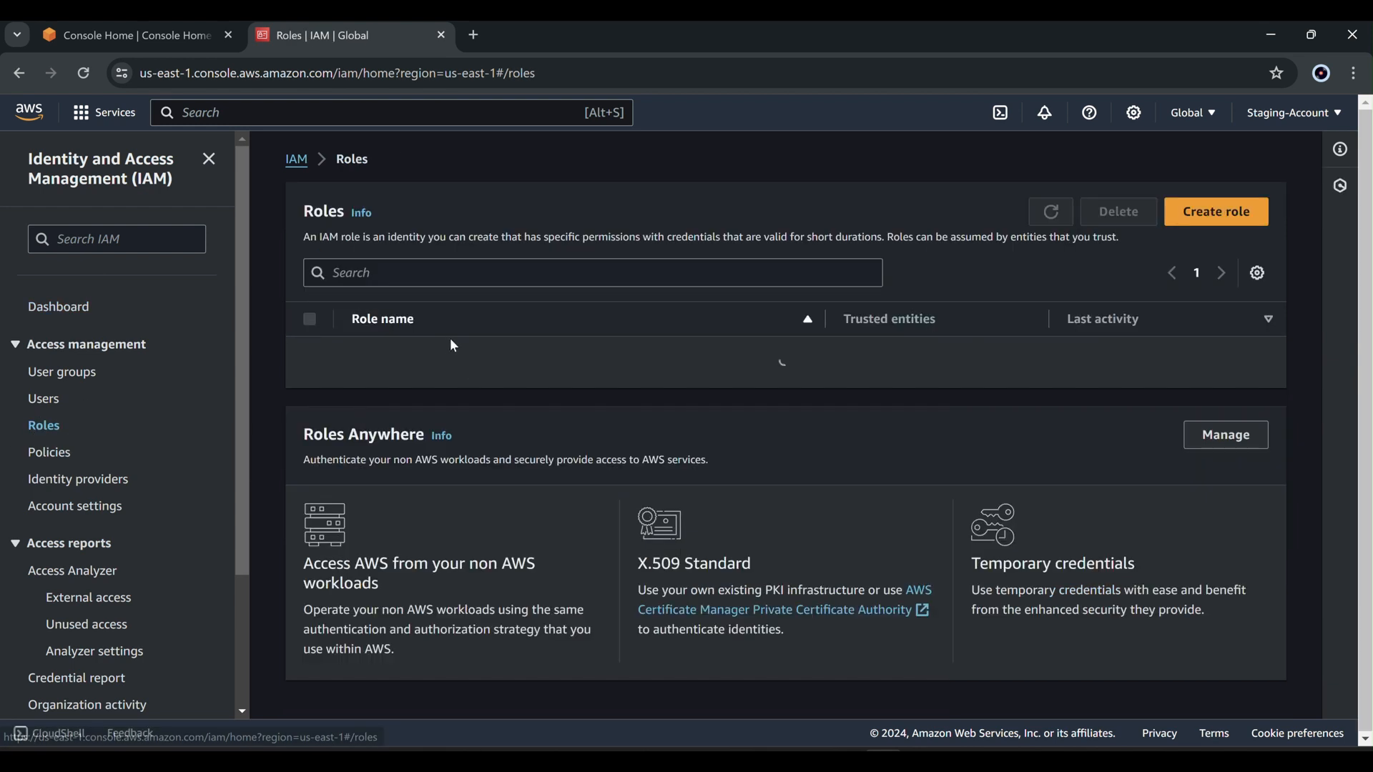
{"action": "left_click", "coordinate": [1211, 218]}
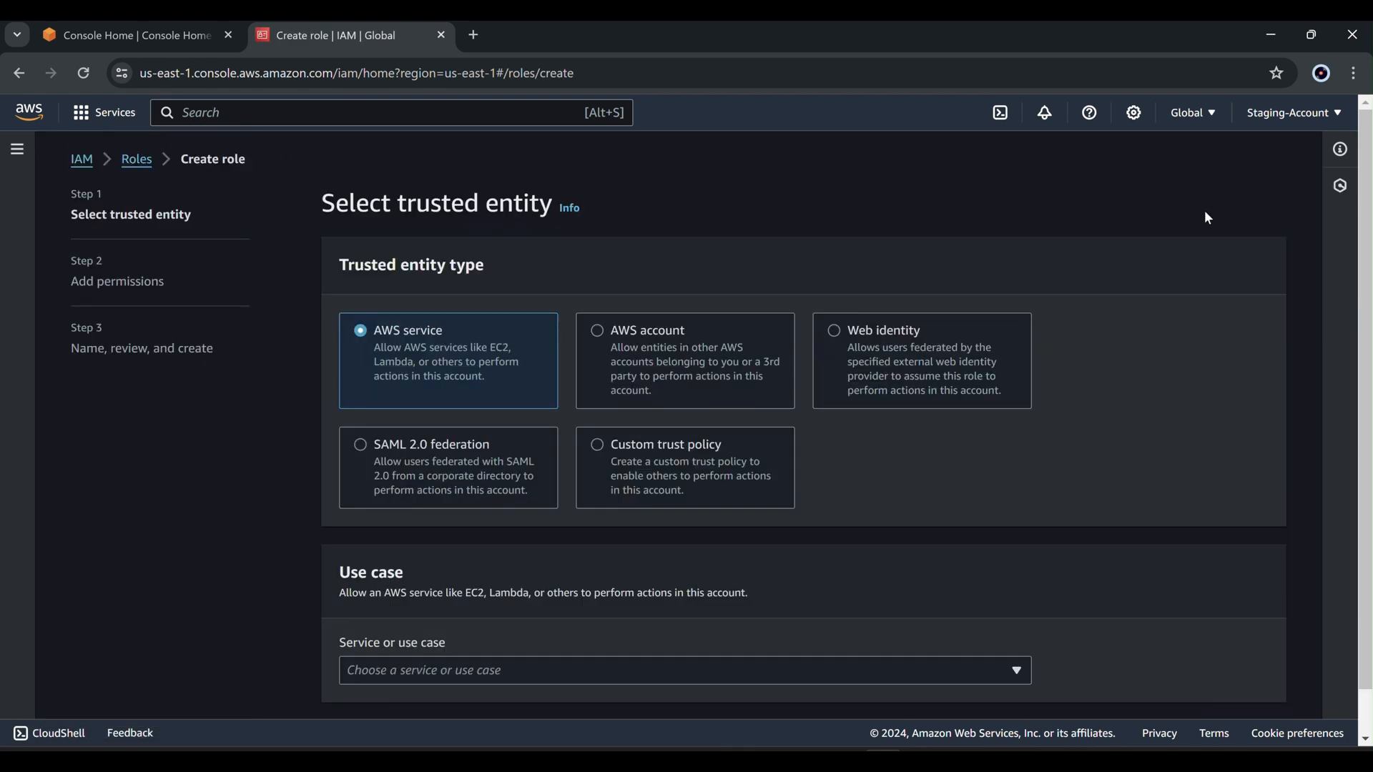
{"action": "left_click", "coordinate": [698, 383]}
{"action": "scroll", "coordinate": [695, 346], "scroll_direction": "down", "scroll_amount": 2}
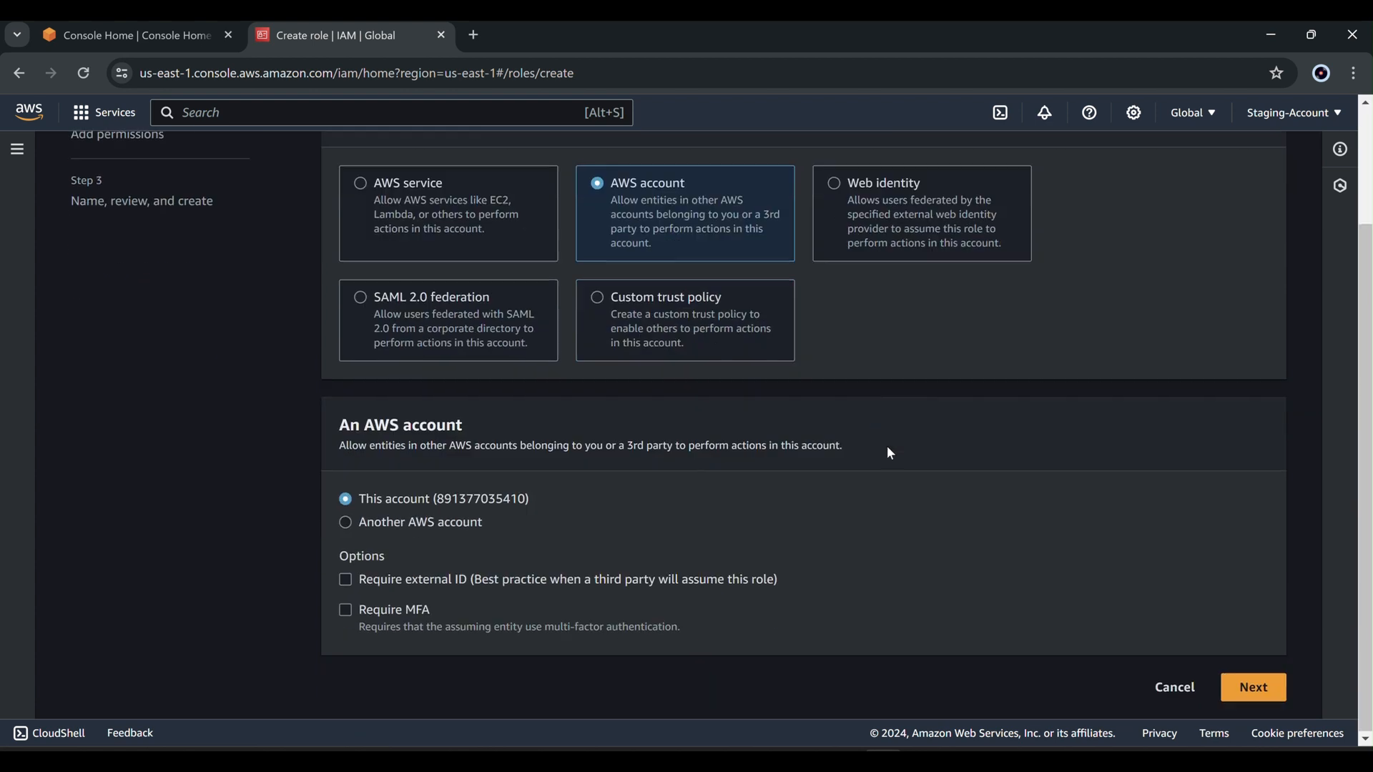
{"action": "left_click", "coordinate": [407, 521]}
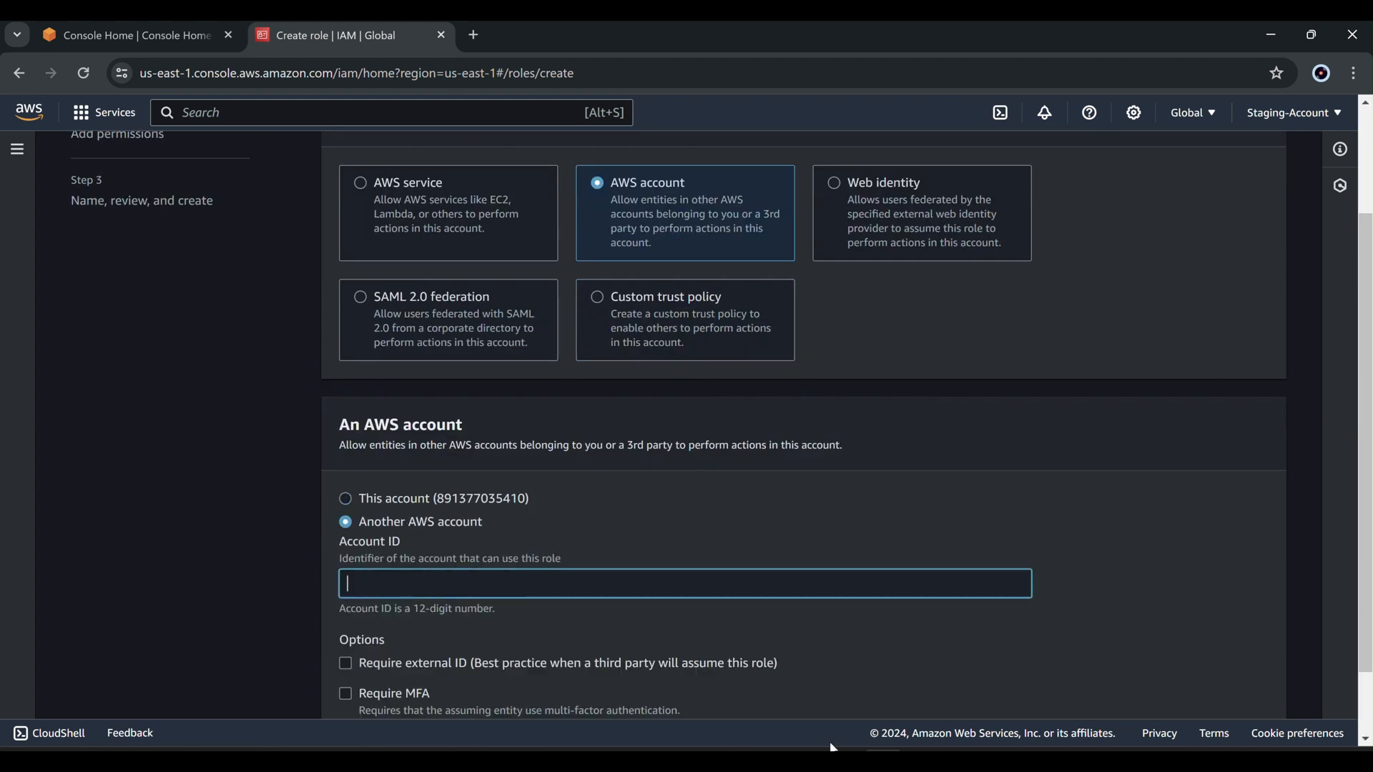
{"action": "right_click", "coordinate": [543, 584]}
{"action": "left_click", "coordinate": [599, 392]}
{"action": "scroll", "coordinate": [1016, 466], "scroll_direction": "down", "scroll_amount": 2}
Attach AdministratorAccess to the new role.
{"action": "left_click", "coordinate": [1251, 688]}
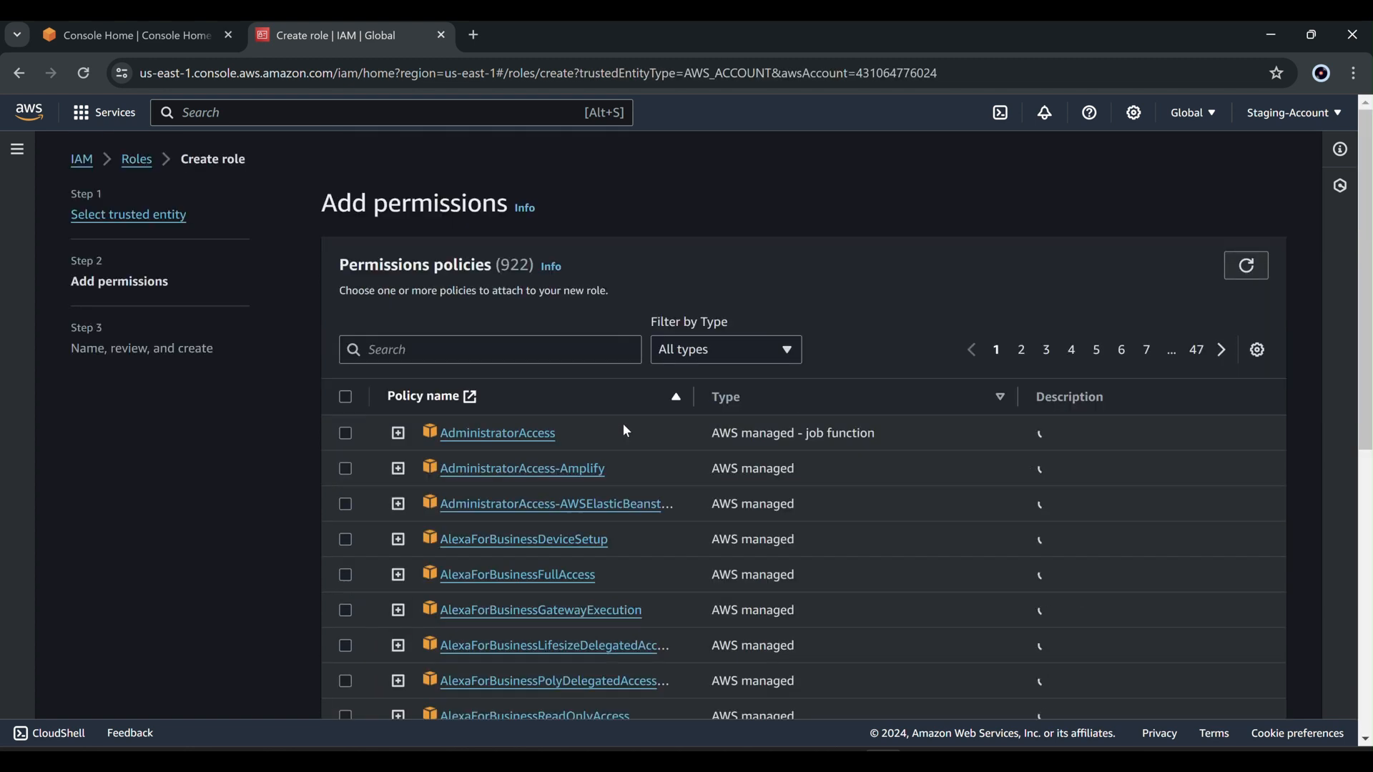
{"action": "left_click", "coordinate": [347, 435]}
{"action": "scroll", "coordinate": [1037, 413], "scroll_direction": "down", "scroll_amount": 8}
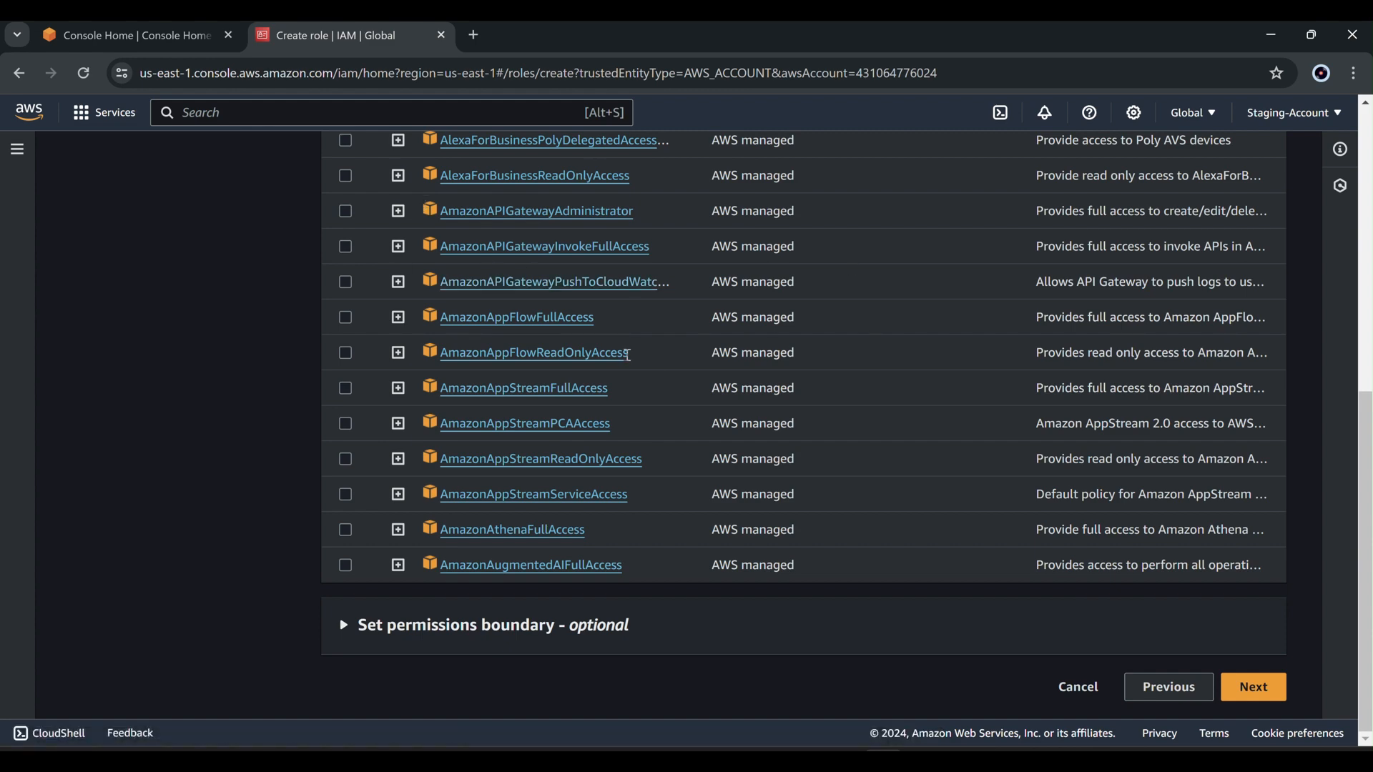
{"action": "scroll", "coordinate": [637, 337], "scroll_direction": "up", "scroll_amount": 6}
{"action": "scroll", "coordinate": [1219, 624], "scroll_direction": "down", "scroll_amount": 6}
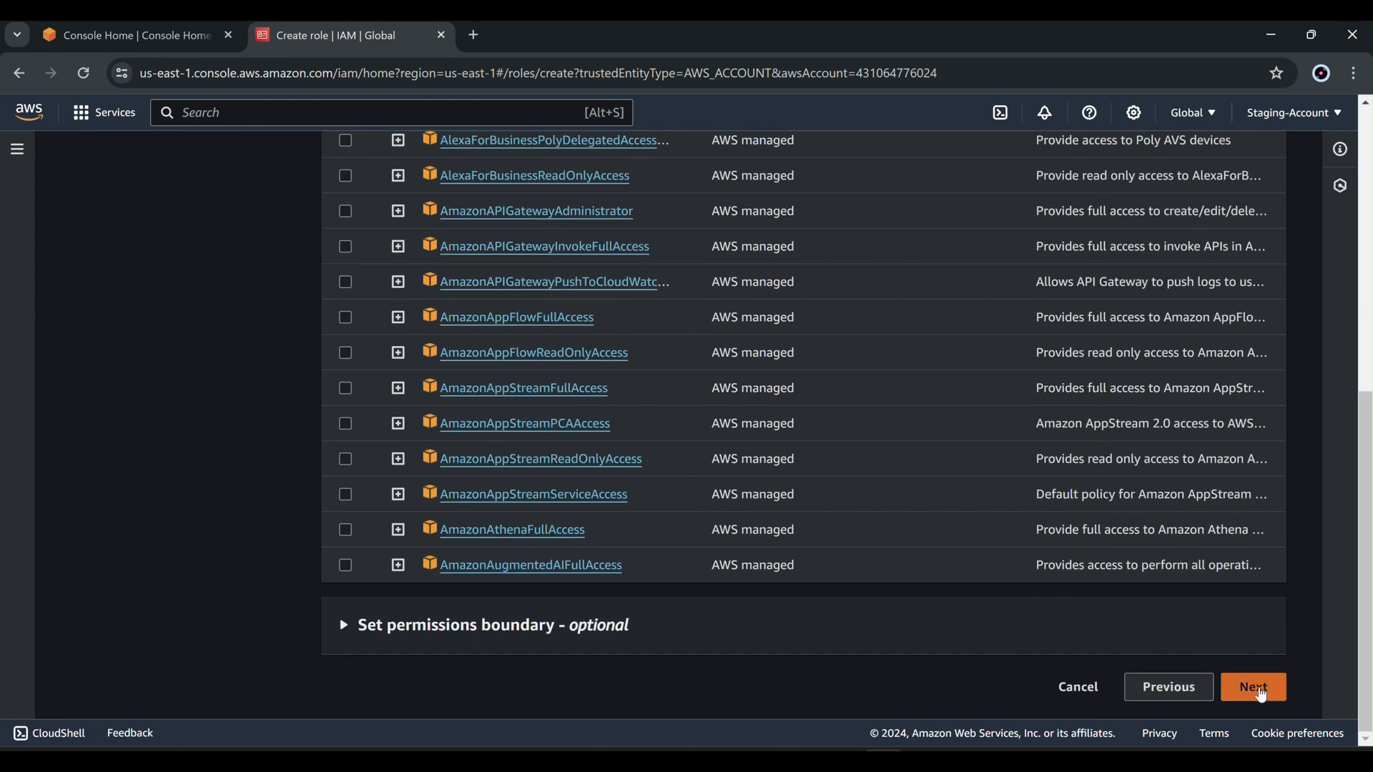
{"action": "left_click", "coordinate": [1255, 688]}
Name the role staging-role, create it, and dismiss the success notice.
{"action": "left_click", "coordinate": [436, 280]}
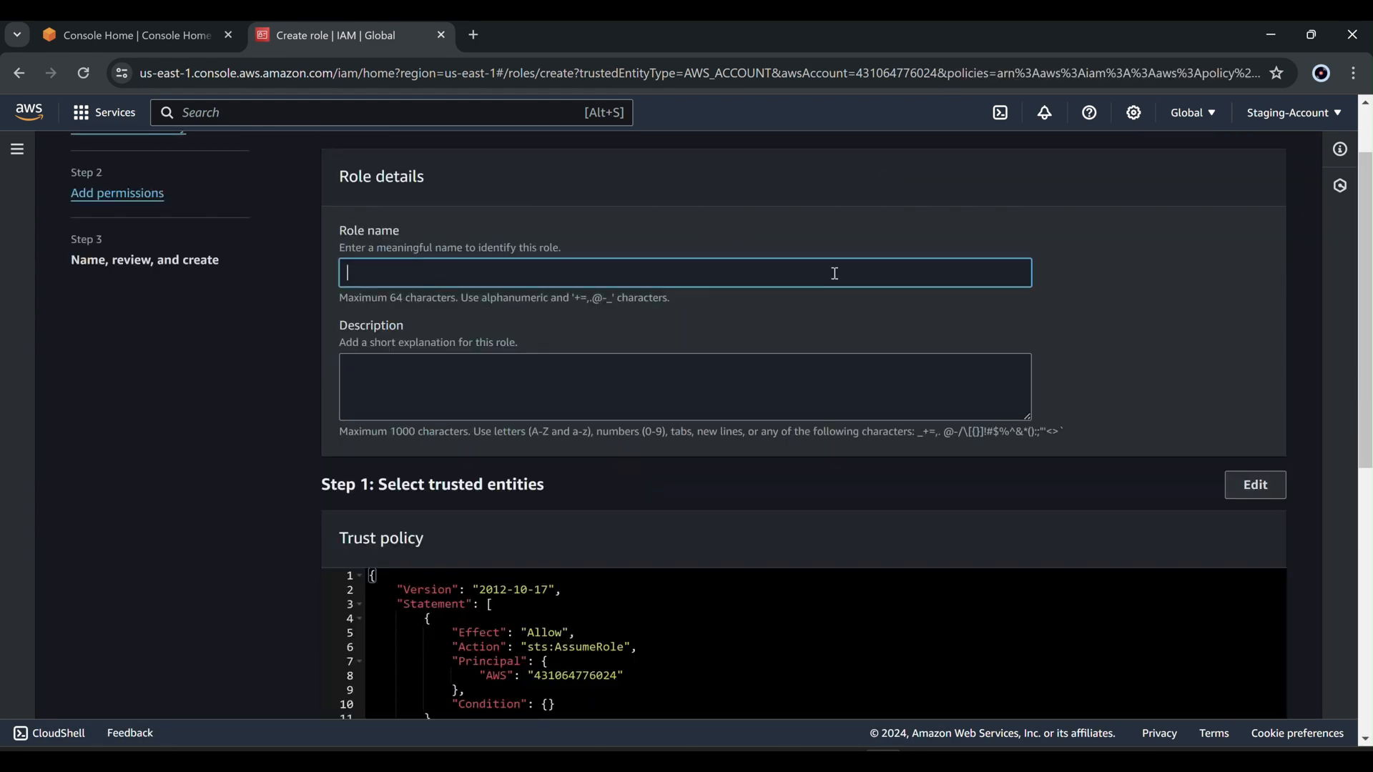
{"action": "type", "text": "staging-role"}
{"action": "scroll", "coordinate": [851, 280], "scroll_direction": "down", "scroll_amount": 7}
{"action": "left_click", "coordinate": [1235, 701]}
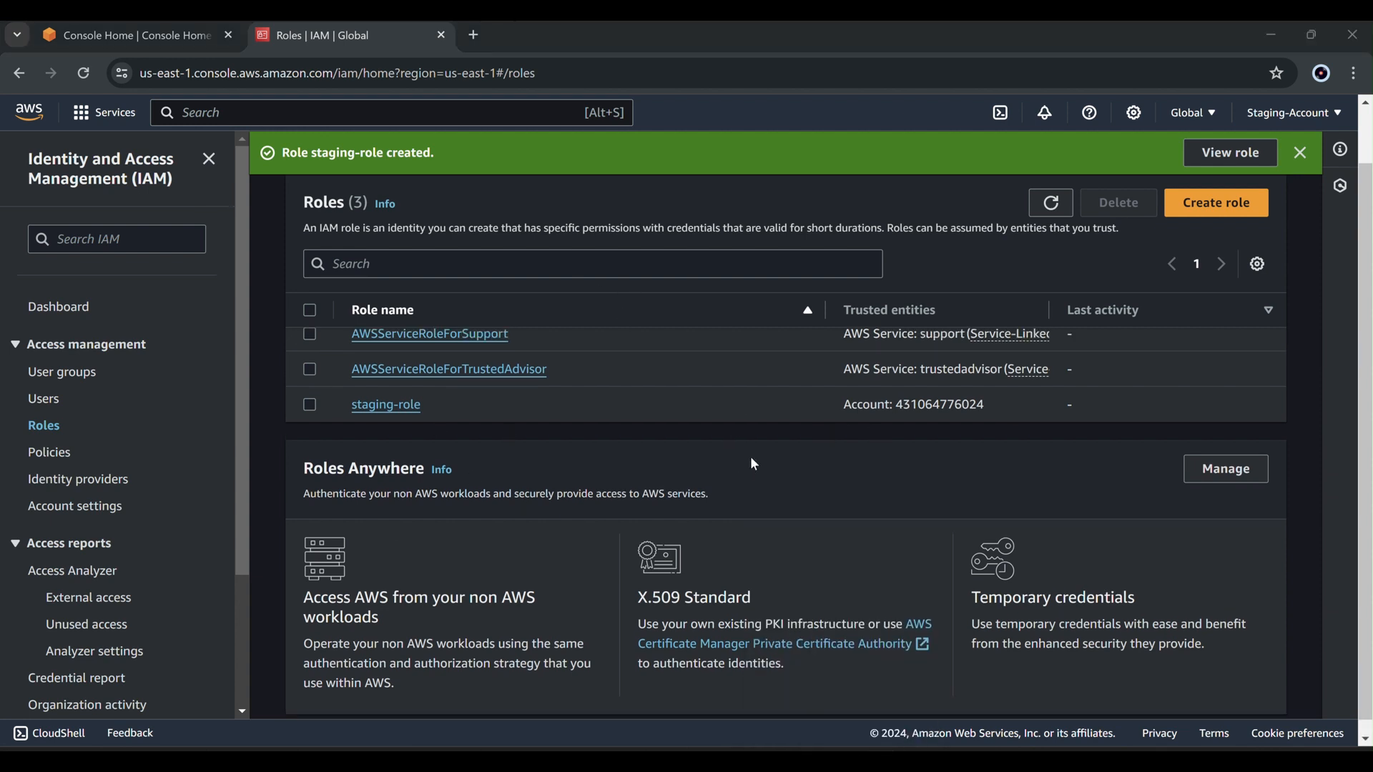
{"action": "left_click", "coordinate": [1300, 152]}
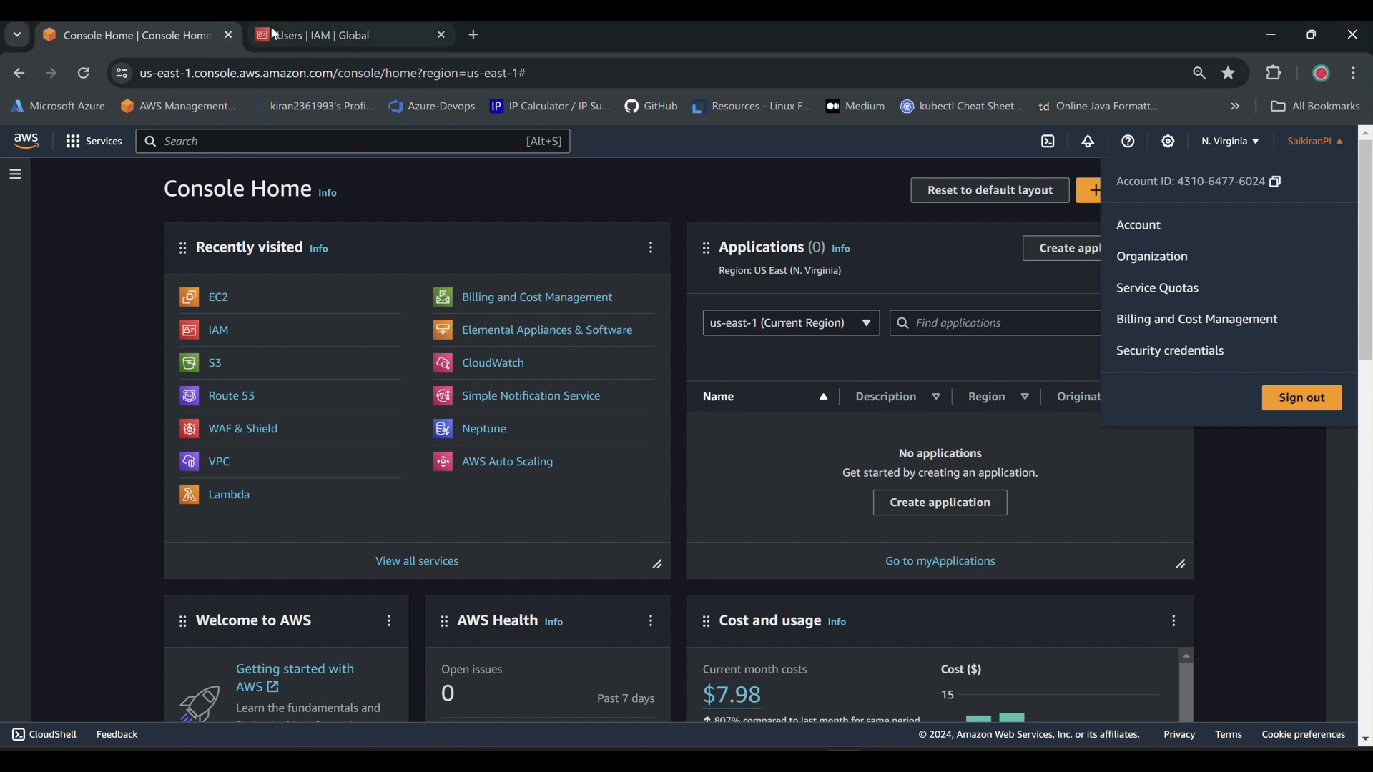
Begin a new IAM user admin1 with console access as a plain IAM user.
{"action": "left_click", "coordinate": [274, 34]}
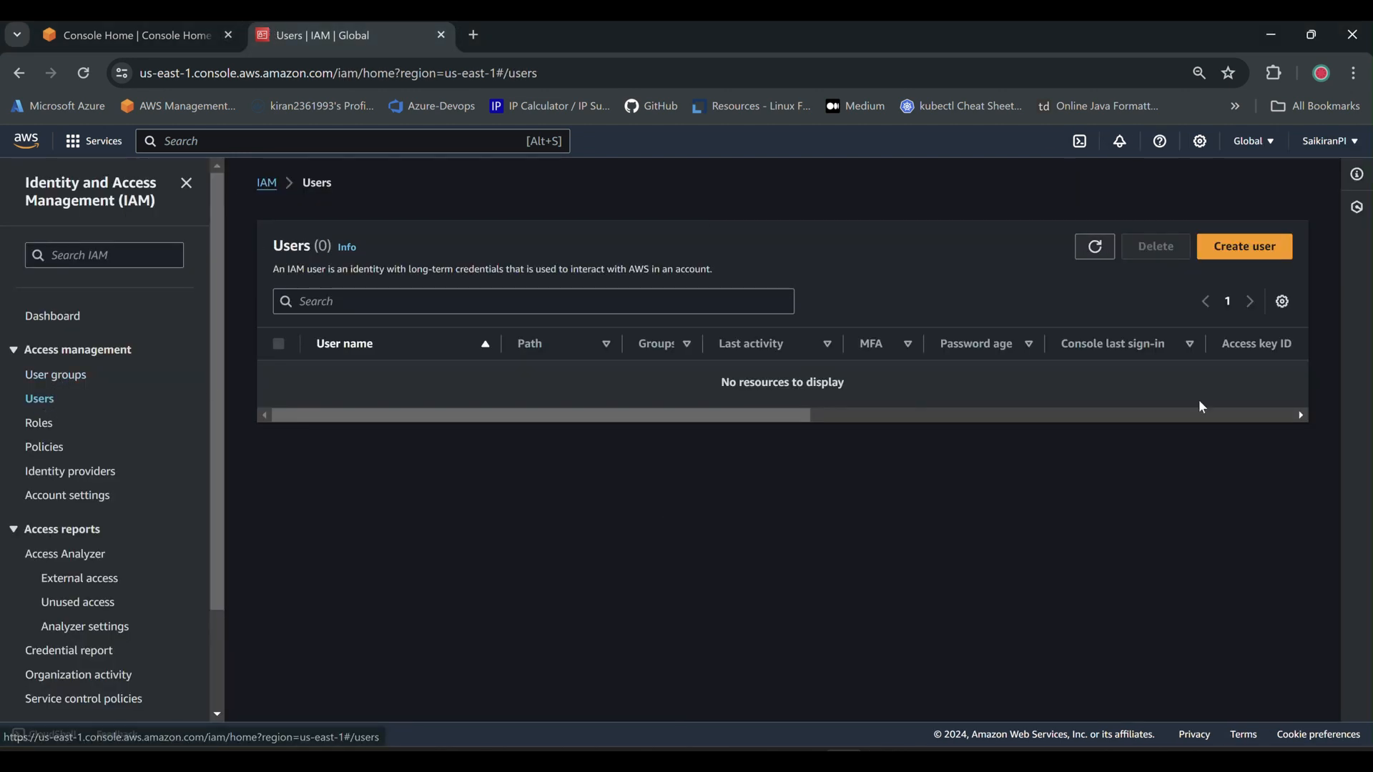
{"action": "left_click", "coordinate": [1245, 251]}
{"action": "left_click", "coordinate": [423, 364]}
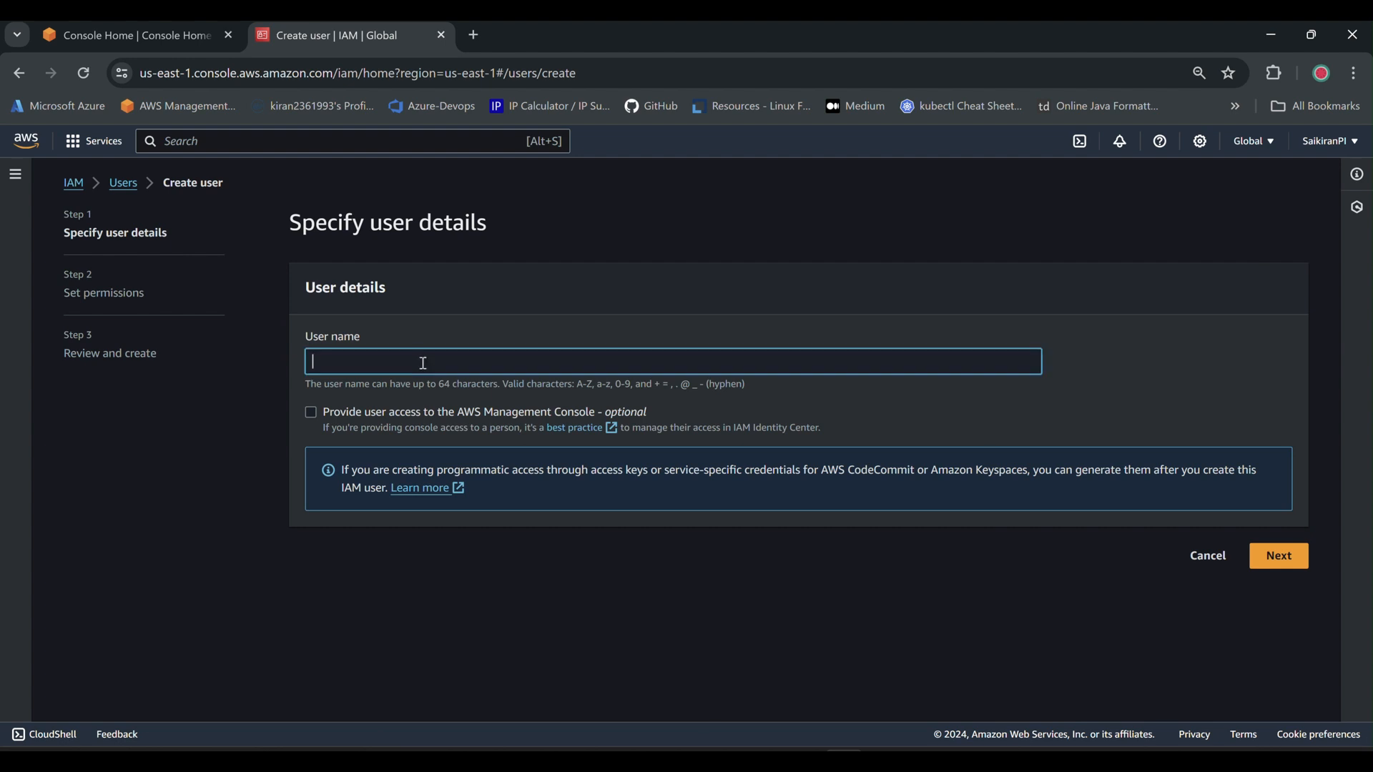
{"action": "type", "text": "admin1"}
{"action": "left_click", "coordinate": [311, 413]}
{"action": "scroll", "coordinate": [387, 522], "scroll_direction": "down", "scroll_amount": 1}
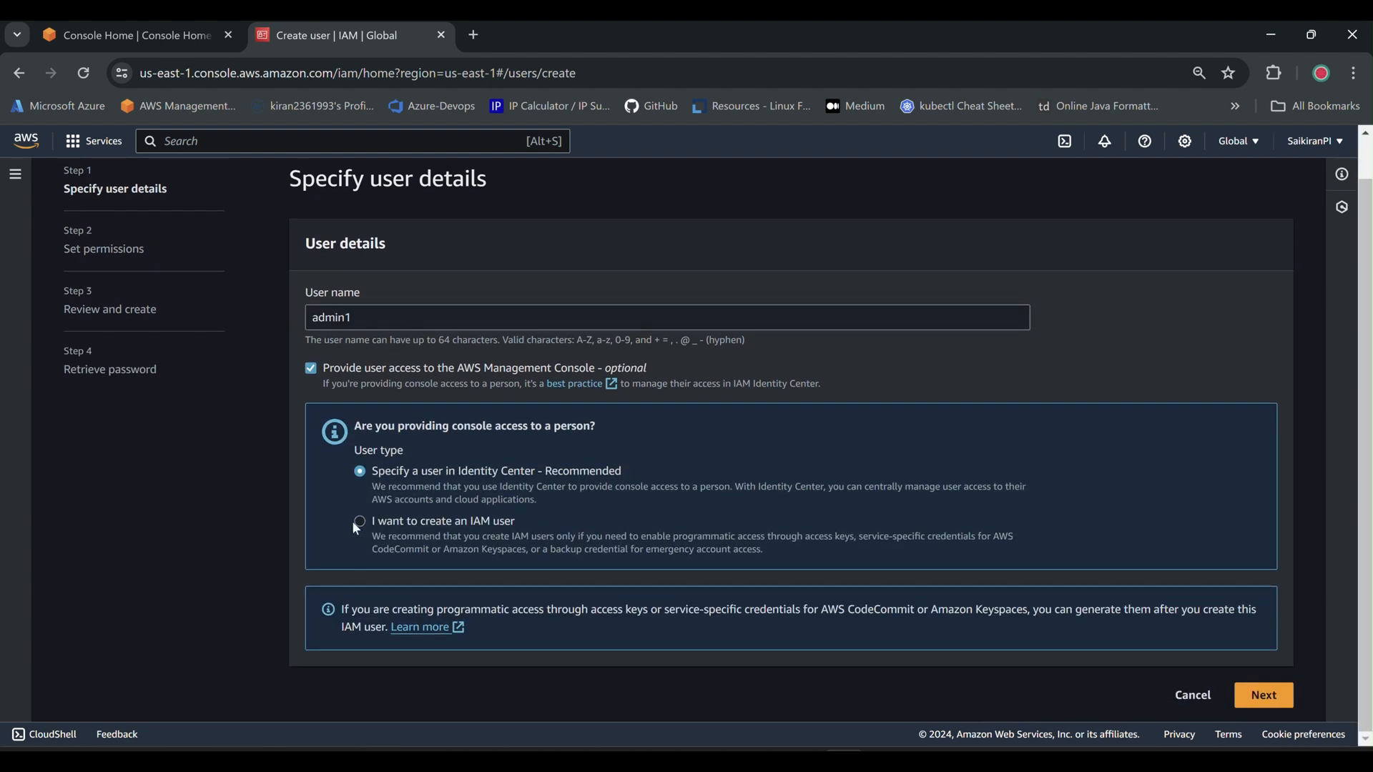
{"action": "left_click", "coordinate": [358, 524]}
Set a custom console password for admin1 without forcing a change at next sign-in.
{"action": "scroll", "coordinate": [336, 572], "scroll_direction": "down", "scroll_amount": 3}
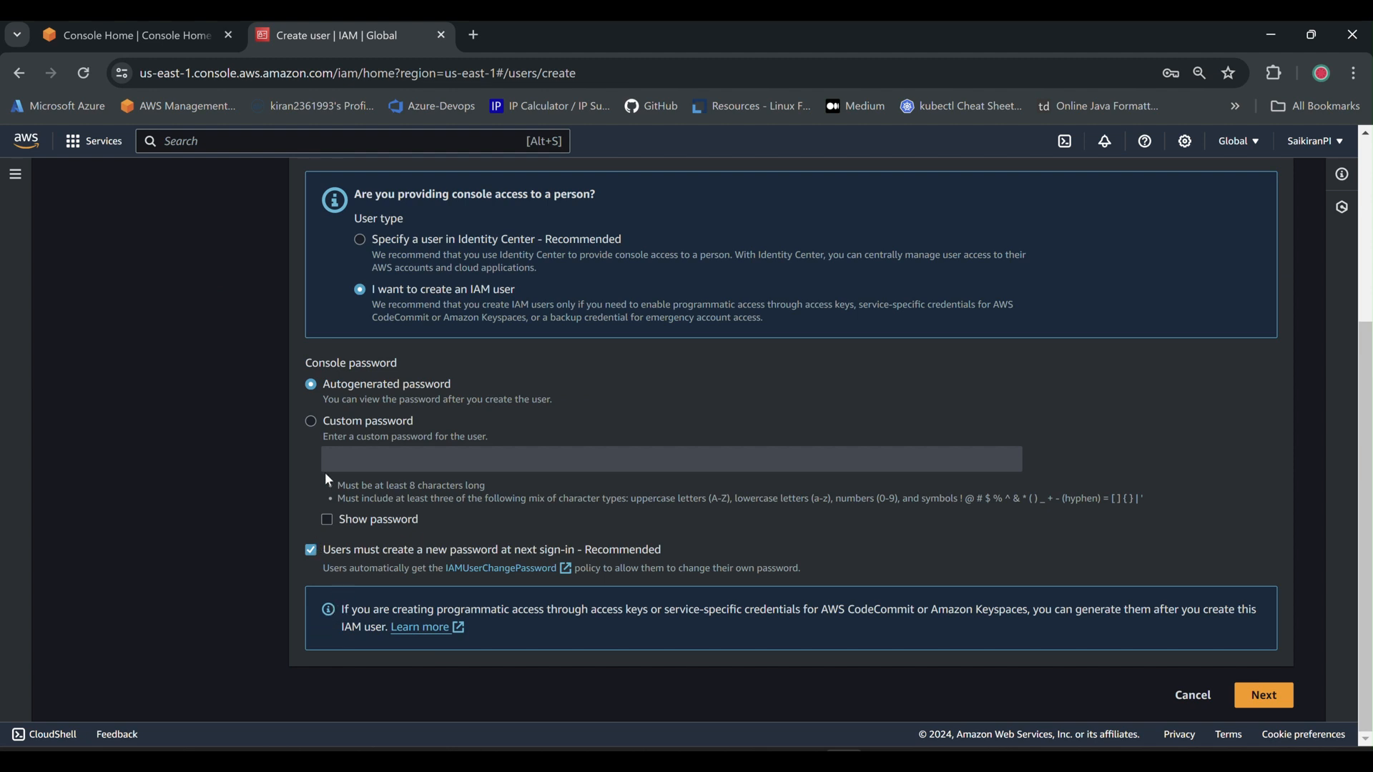
{"action": "left_click", "coordinate": [310, 420]}
{"action": "left_click", "coordinate": [310, 549]}
{"action": "left_click", "coordinate": [400, 458]}
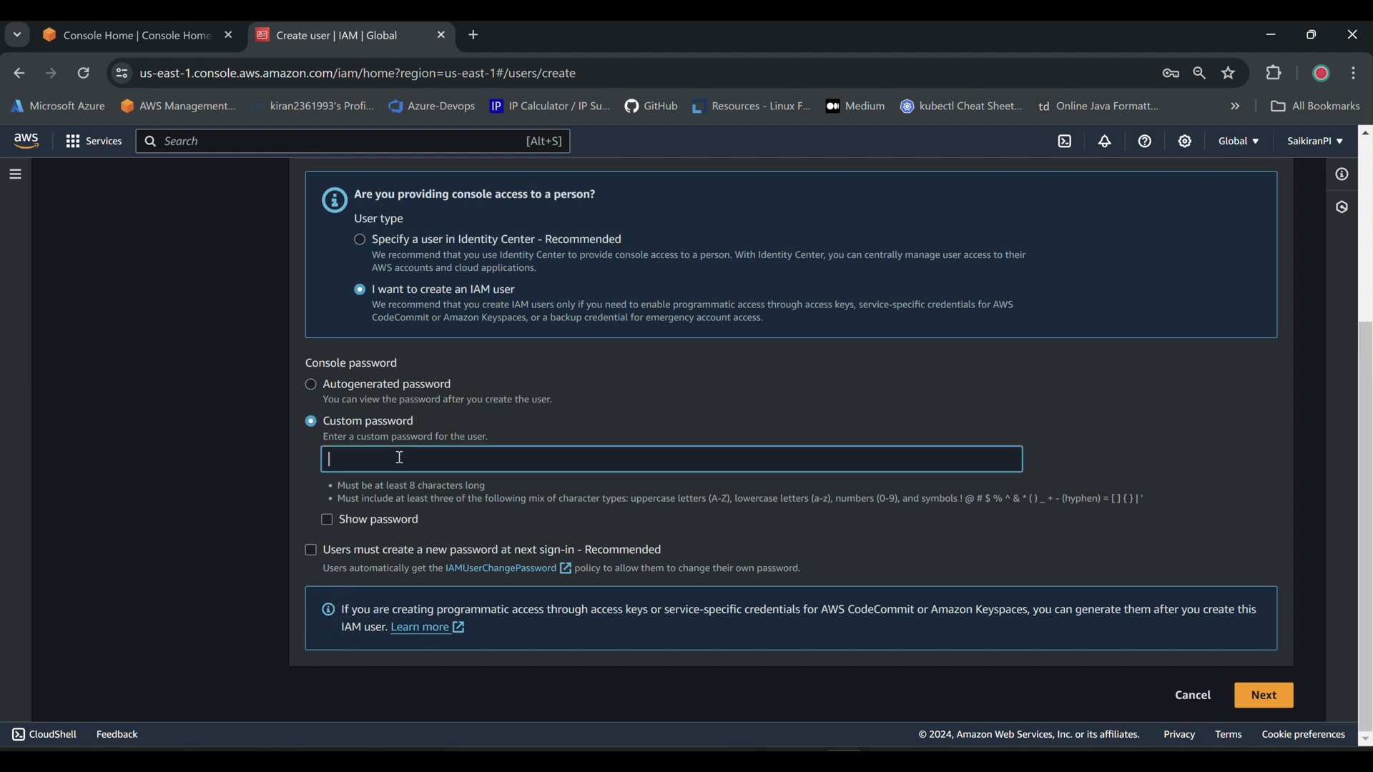
{"action": "type", "text": "••••••••••"}
{"action": "left_click", "coordinate": [327, 520]}
{"action": "left_click", "coordinate": [327, 519]}
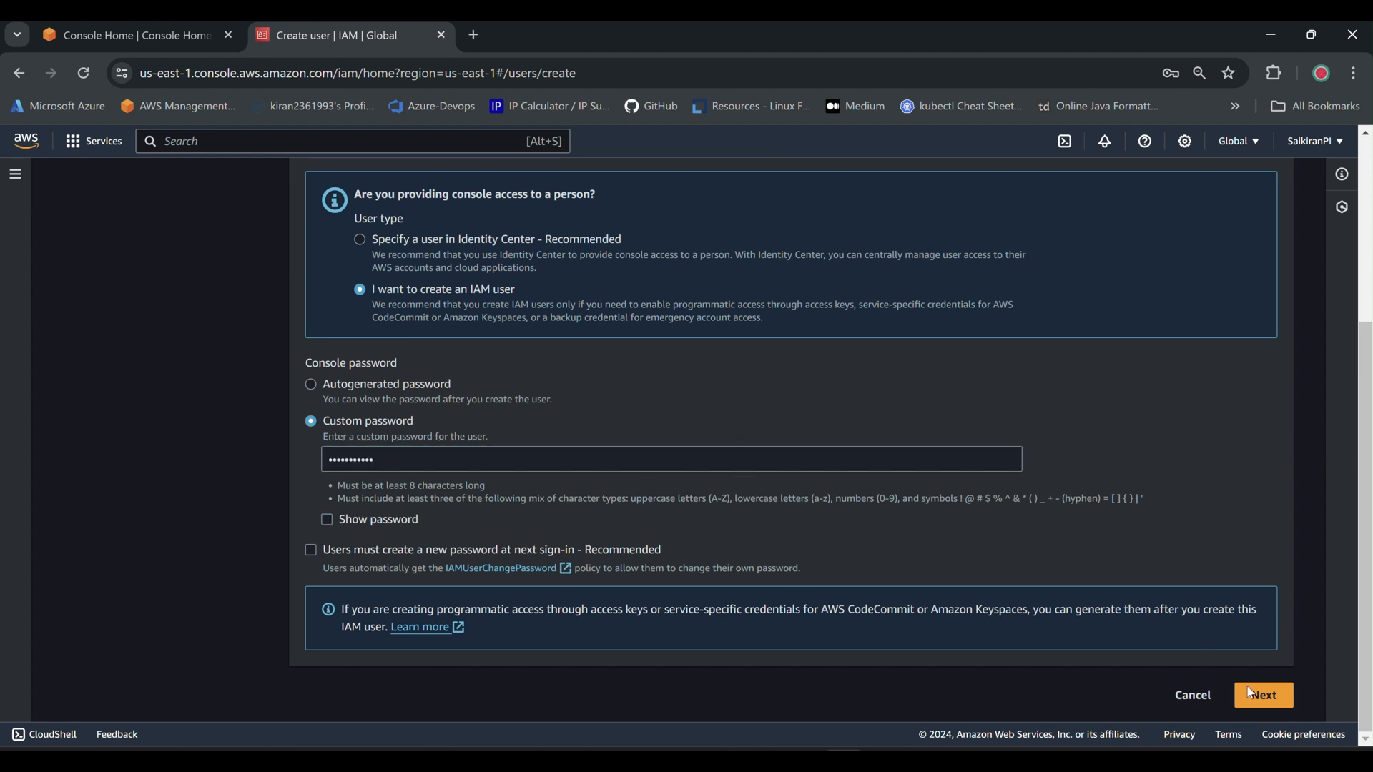
Create admin1 with no added permissions, return to Users, and start another new user.
{"action": "left_click", "coordinate": [1263, 703]}
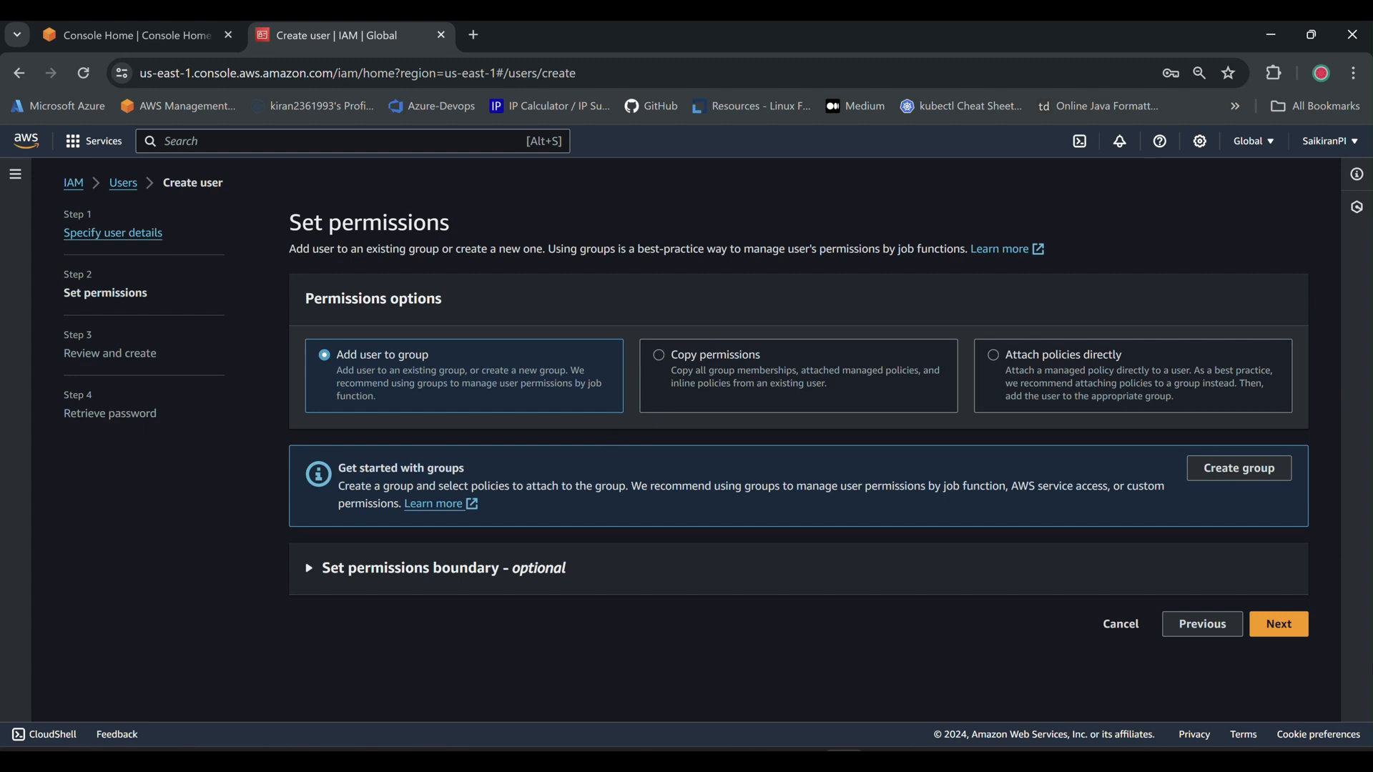
{"action": "left_click", "coordinate": [1268, 626]}
{"action": "scroll", "coordinate": [920, 613], "scroll_direction": "down", "scroll_amount": 2}
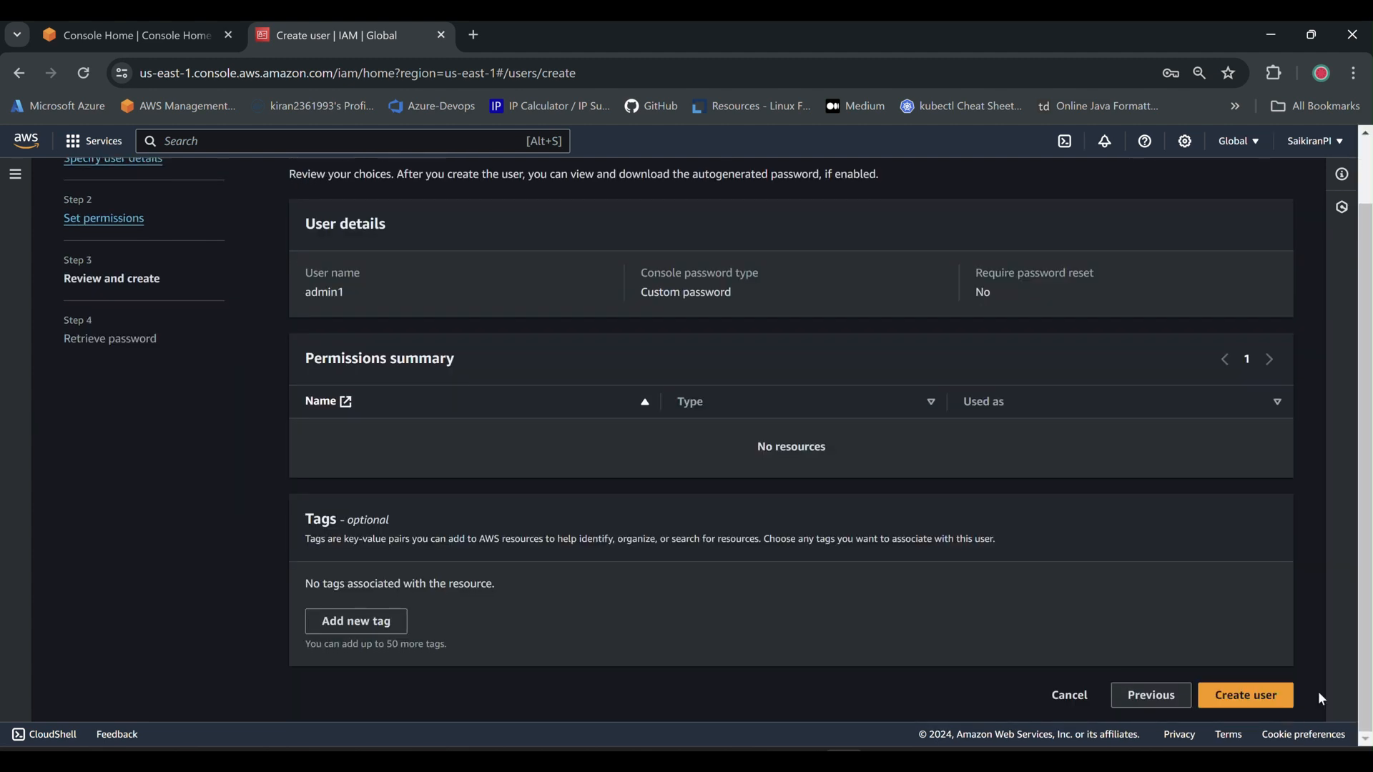
{"action": "left_click", "coordinate": [1267, 697]}
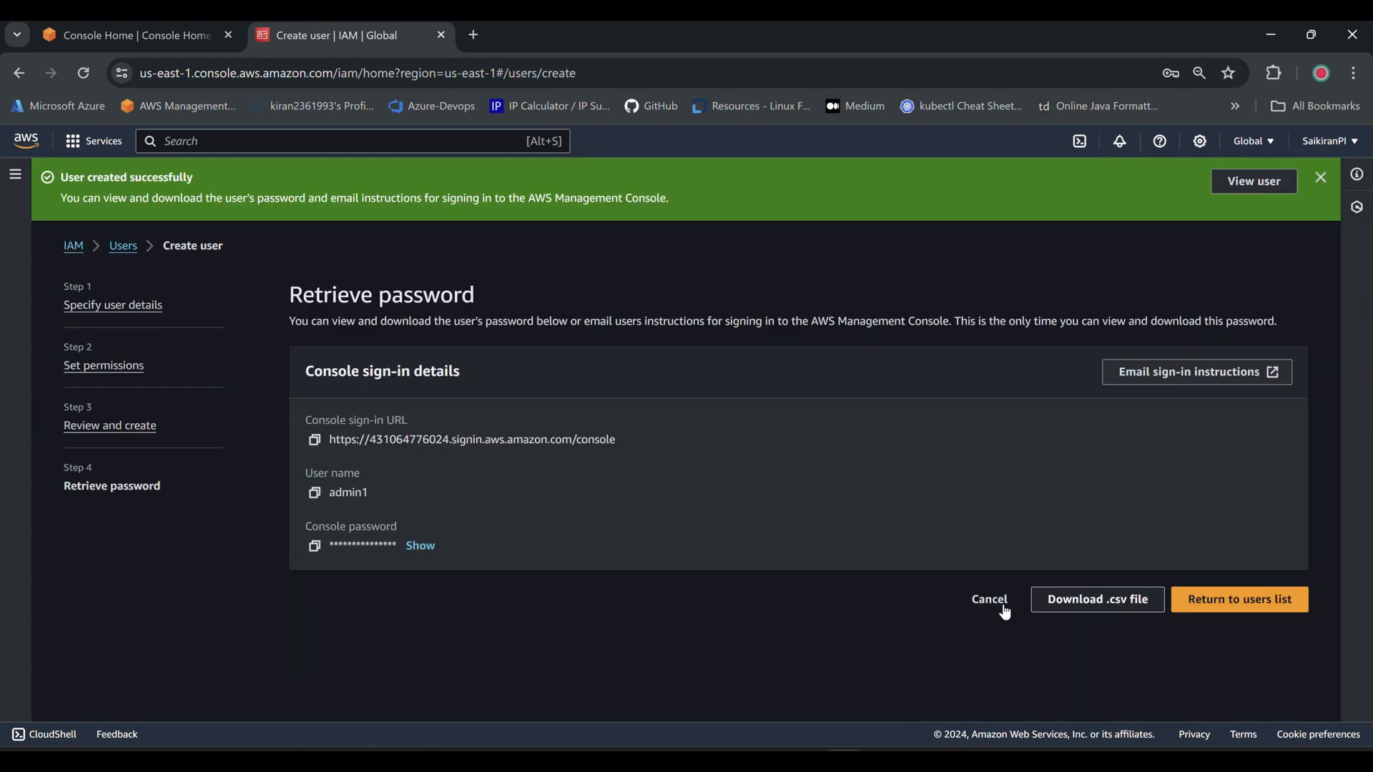
{"action": "left_click", "coordinate": [121, 252]}
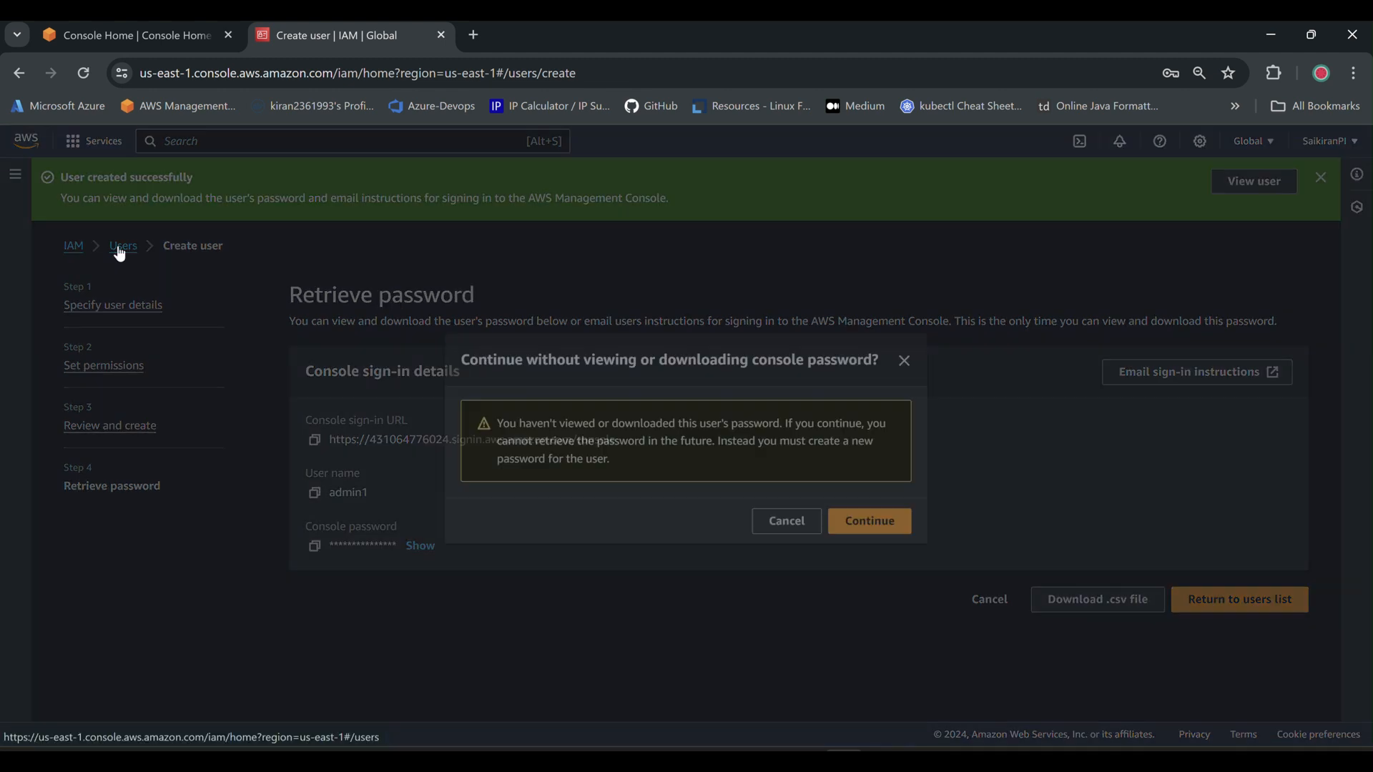
{"action": "left_click", "coordinate": [861, 528]}
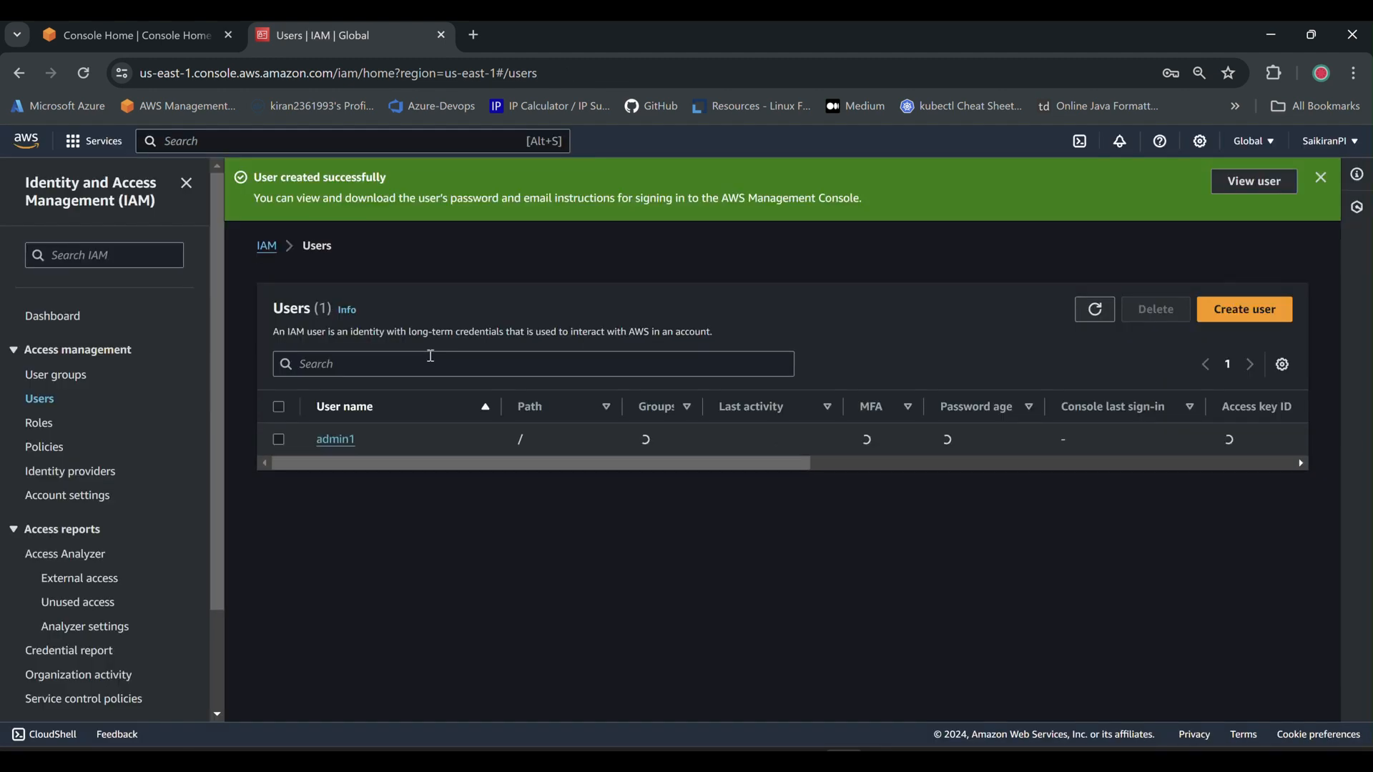
{"action": "left_click", "coordinate": [1239, 312]}
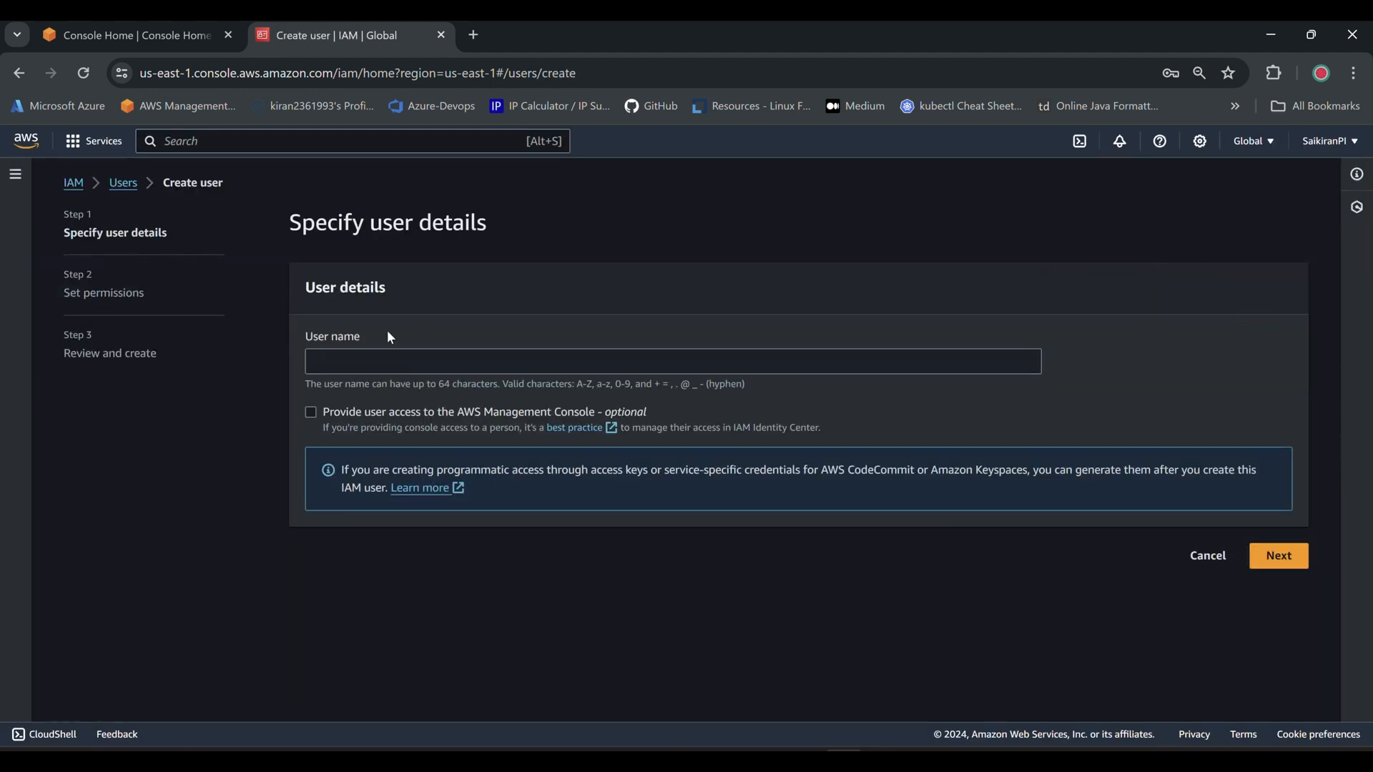
Enter user admin2 with console access as an IAM user and a custom password.
{"action": "left_click", "coordinate": [371, 363]}
{"action": "type", "text": "admin2"}
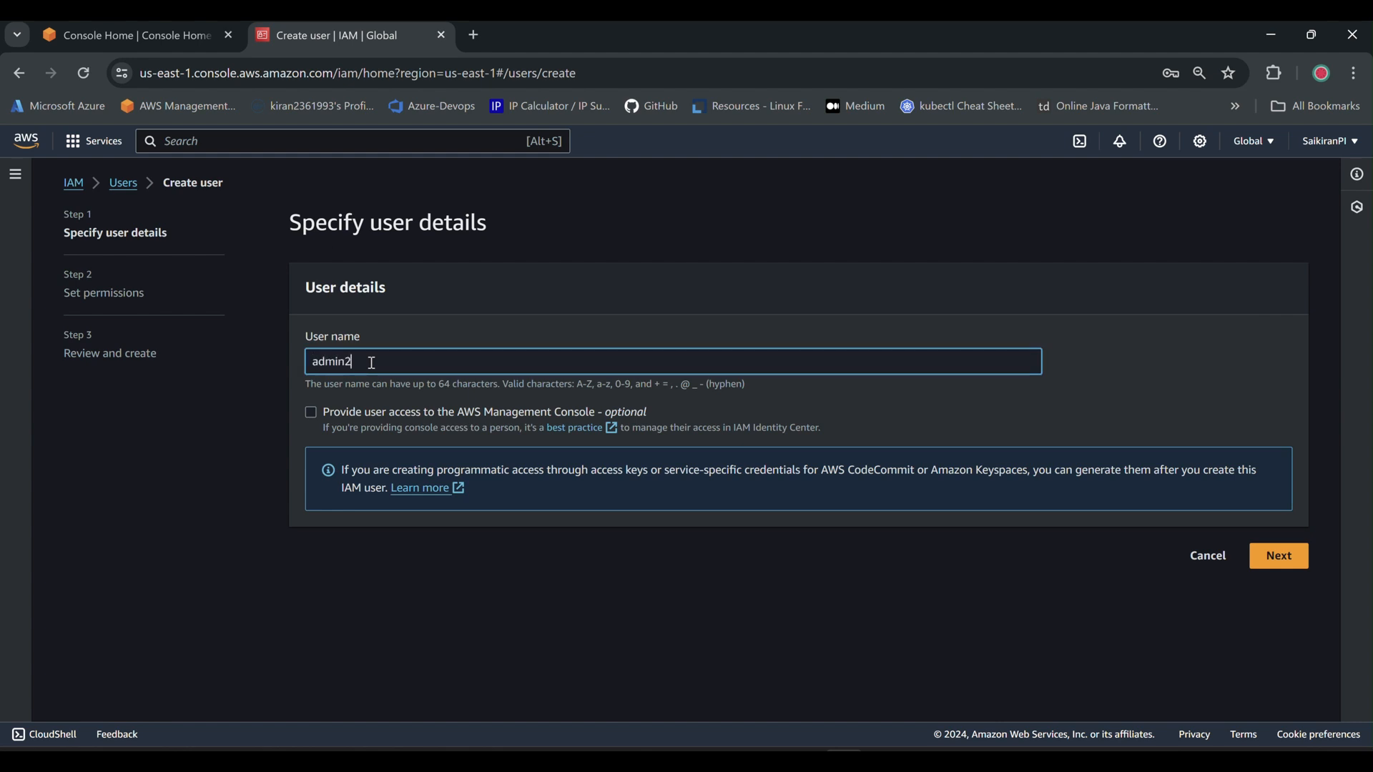
{"action": "left_click", "coordinate": [310, 413]}
{"action": "scroll", "coordinate": [439, 389], "scroll_direction": "down", "scroll_amount": 1}
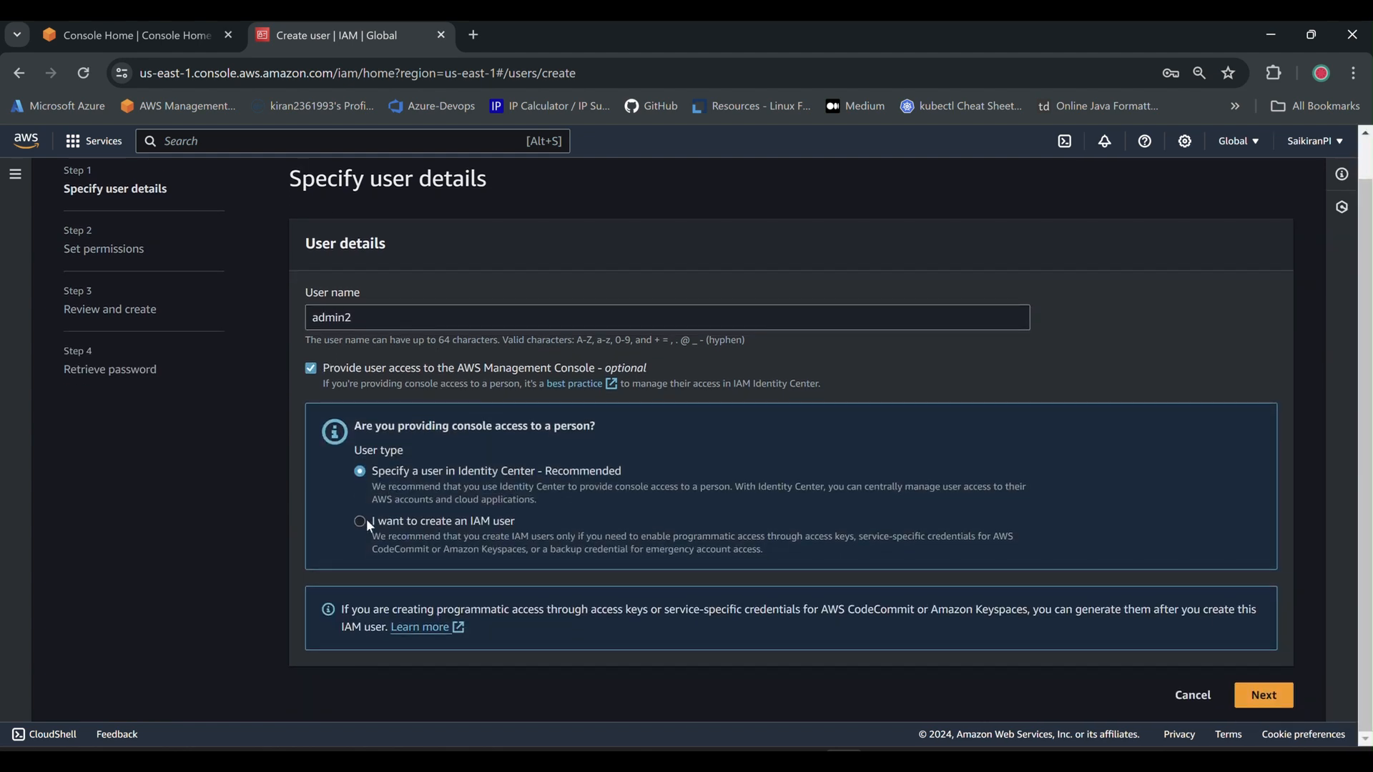
{"action": "left_click", "coordinate": [361, 522]}
{"action": "scroll", "coordinate": [630, 448], "scroll_direction": "down", "scroll_amount": 3}
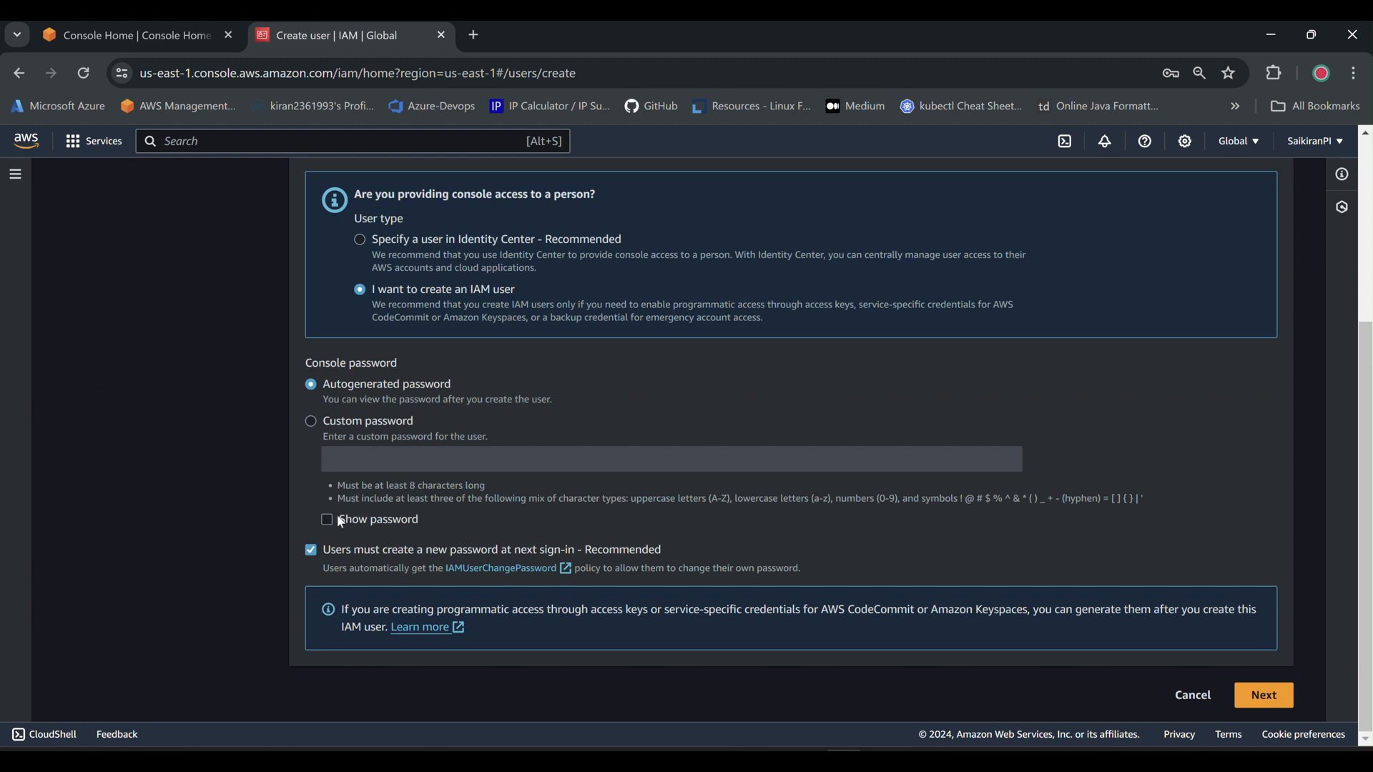
{"action": "left_click", "coordinate": [312, 421]}
{"action": "left_click", "coordinate": [392, 454]}
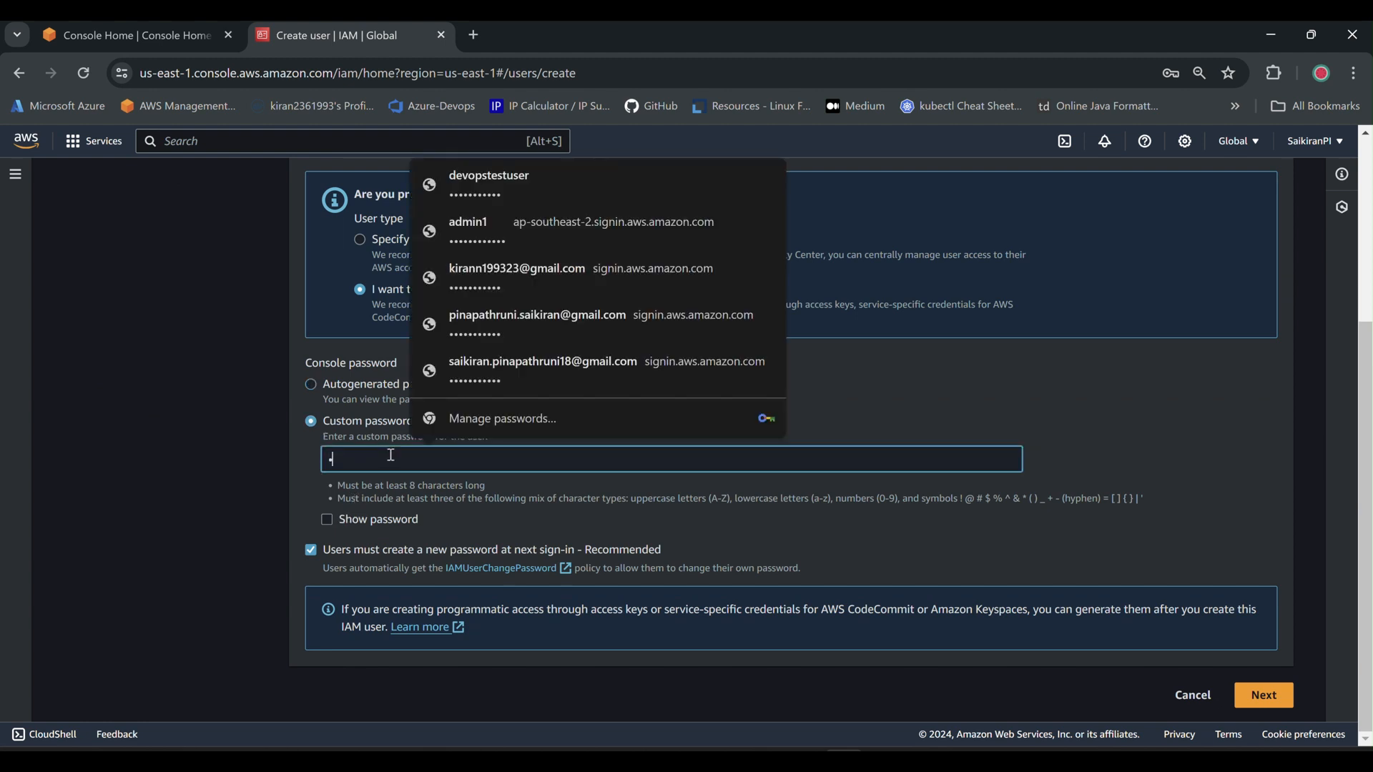
{"action": "type", "text": "Admin@12345"}
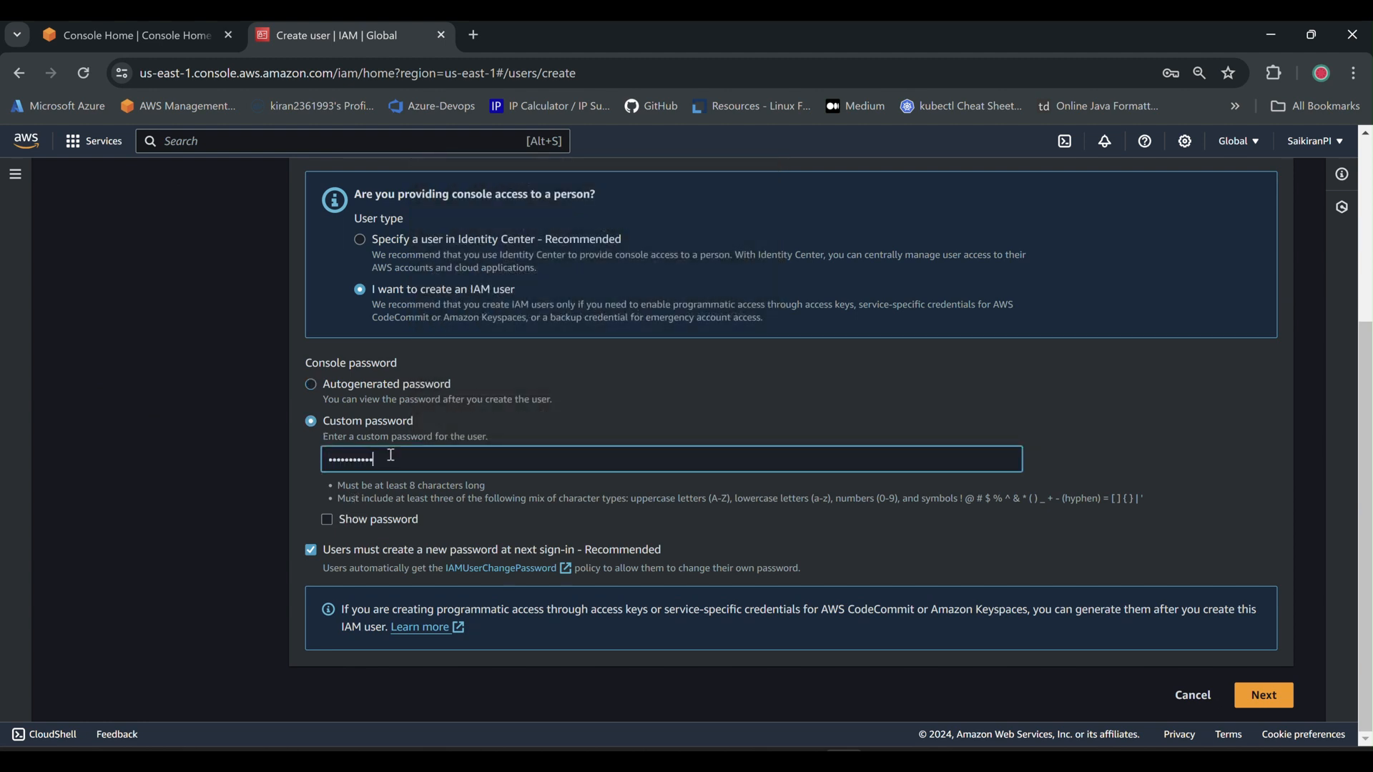
Create admin2 without extra permissions and return to the Users list.
{"action": "left_click", "coordinate": [1264, 695]}
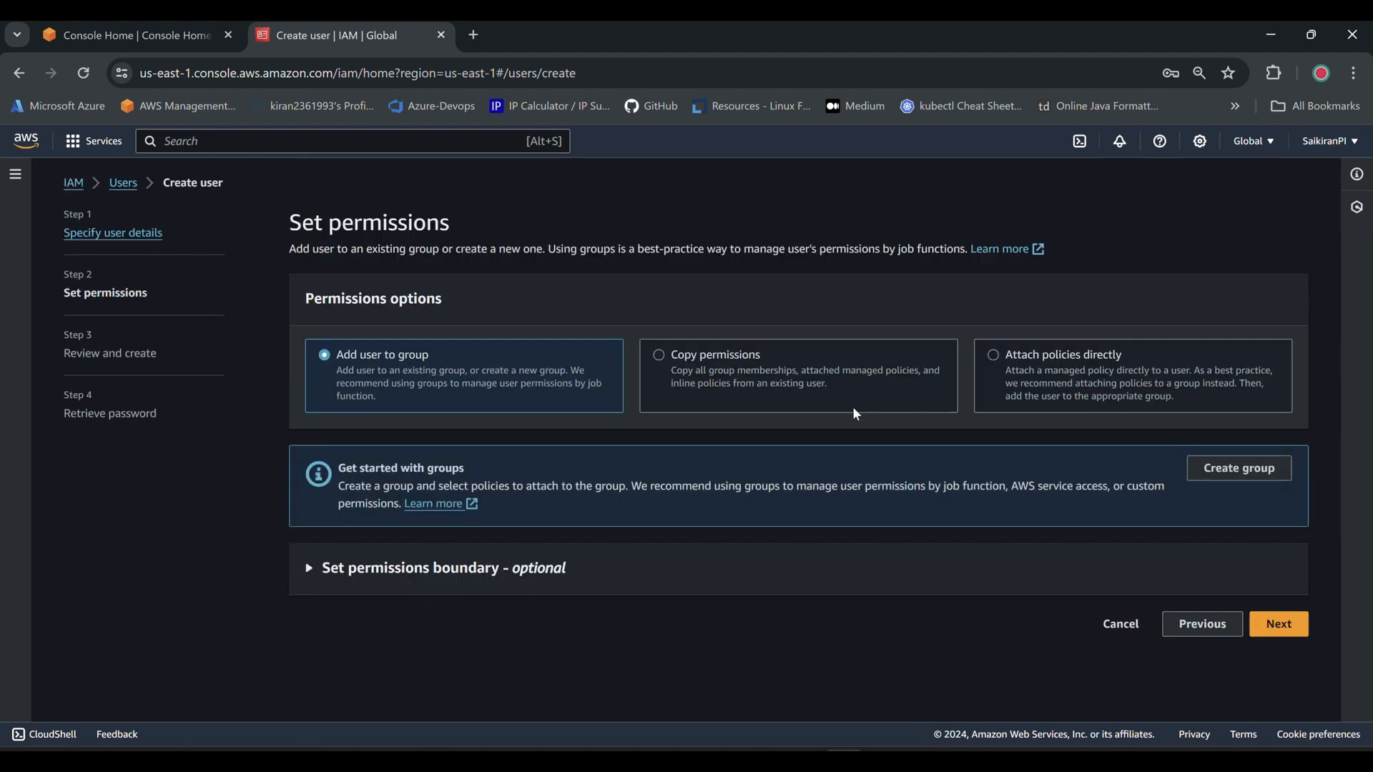
{"action": "left_click", "coordinate": [1275, 626]}
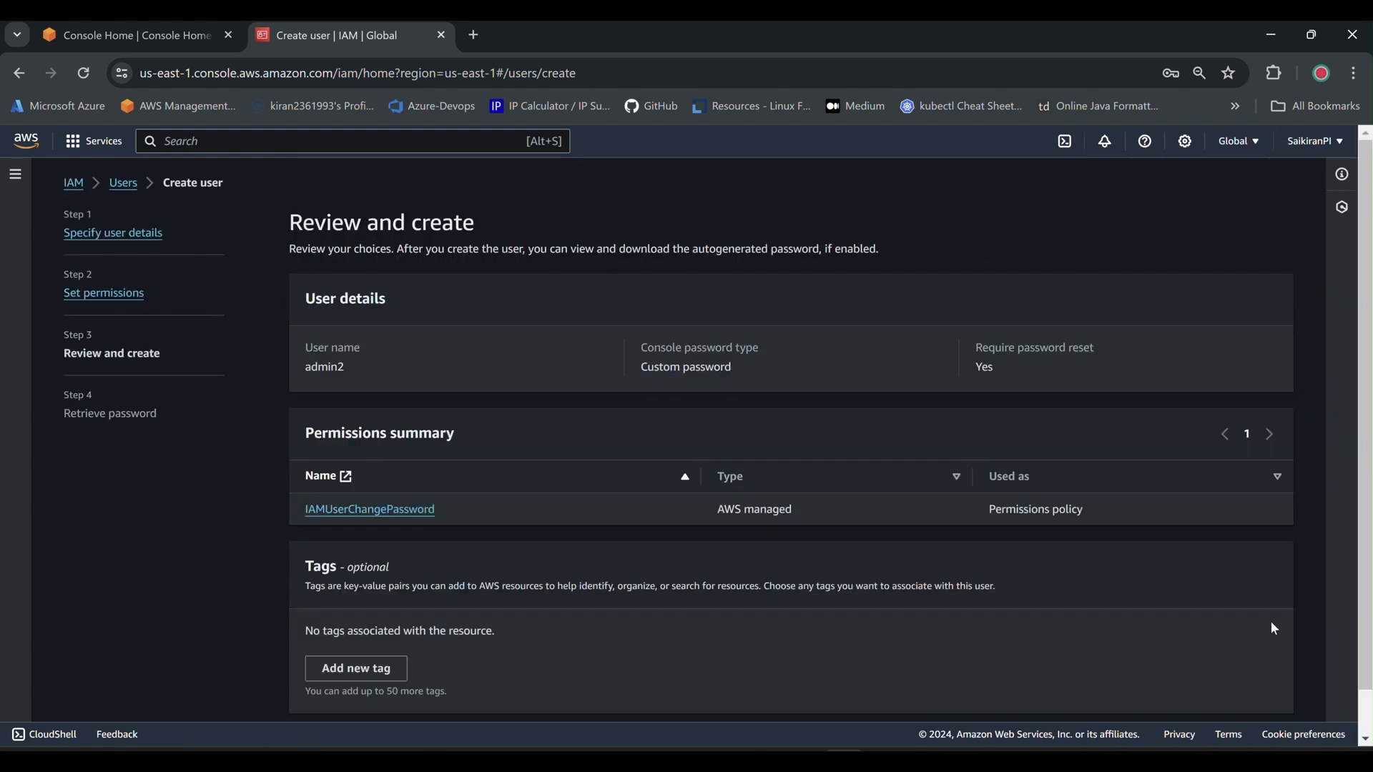
{"action": "scroll", "coordinate": [1241, 681], "scroll_direction": "down", "scroll_amount": 1}
{"action": "left_click", "coordinate": [1244, 694]}
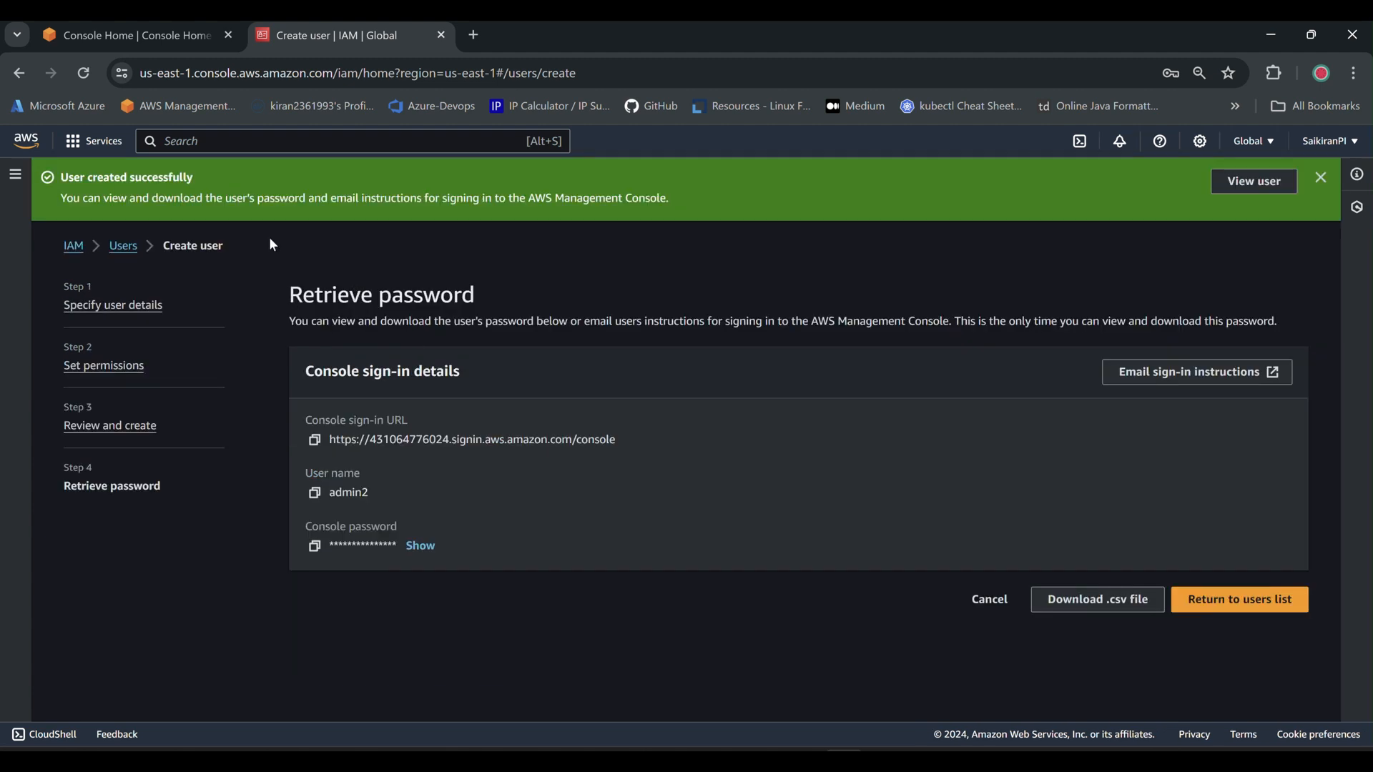
{"action": "left_click", "coordinate": [123, 246]}
{"action": "left_click", "coordinate": [860, 526]}
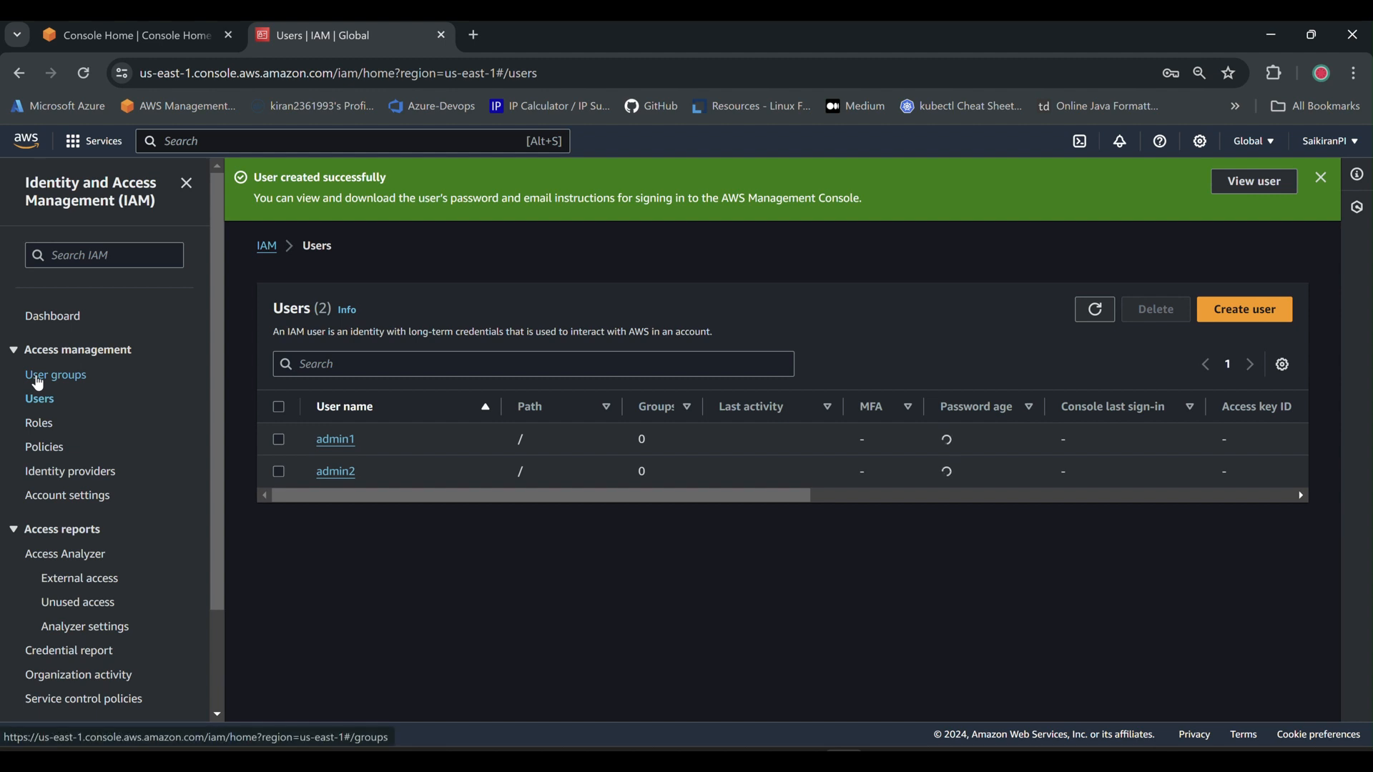
Open User groups in a new tab and start a group named admin-group.
{"action": "middle_click", "coordinate": [38, 384]}
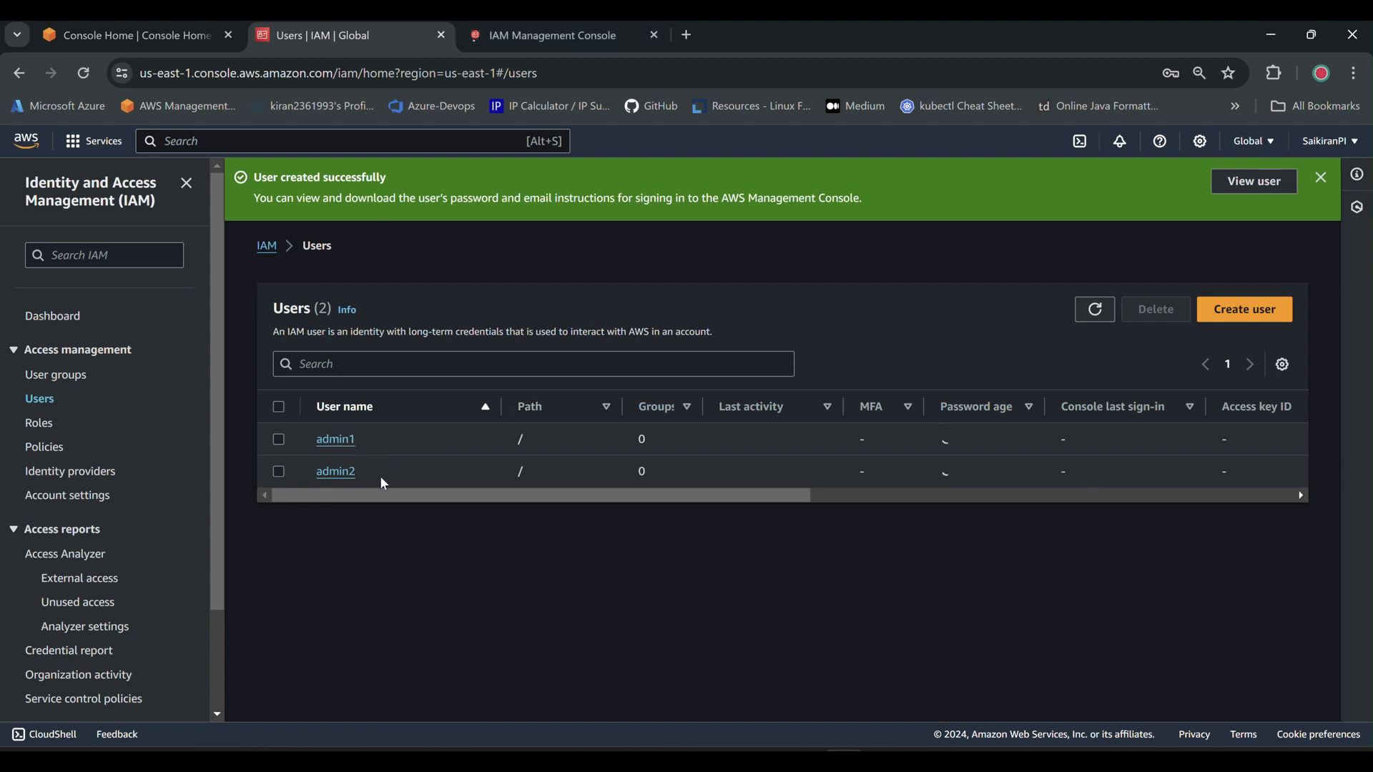
{"action": "left_click", "coordinate": [554, 25]}
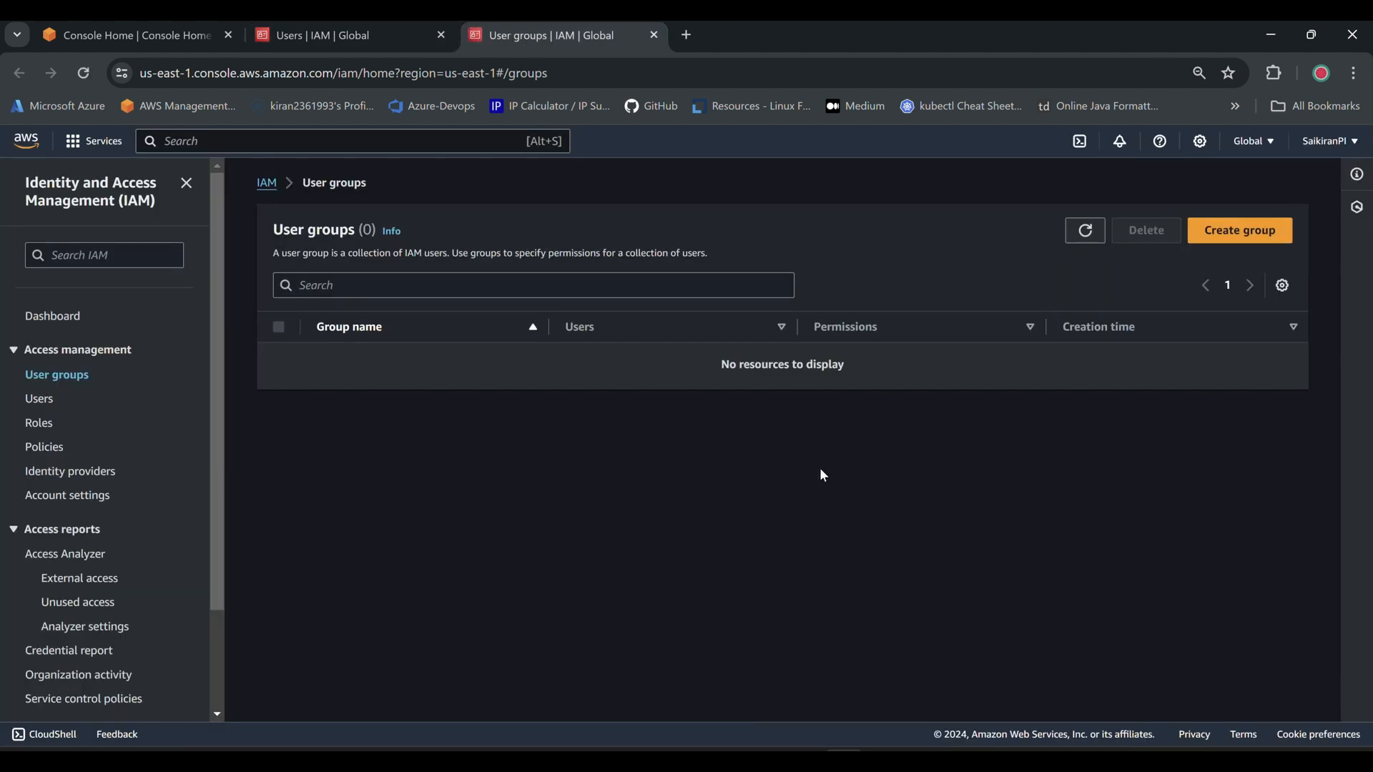
{"action": "left_click", "coordinate": [1251, 235]}
{"action": "left_click", "coordinate": [329, 367]}
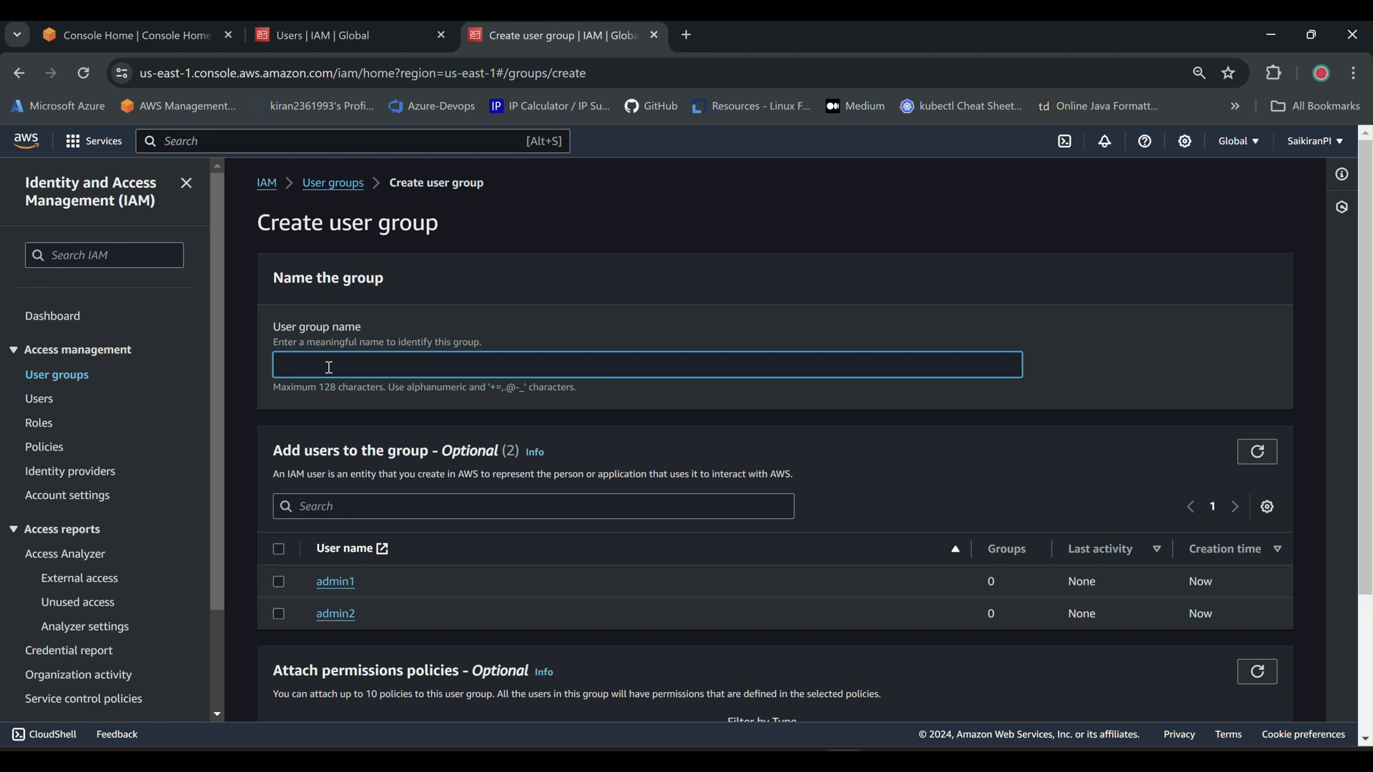
{"action": "type", "text": "admin-"}
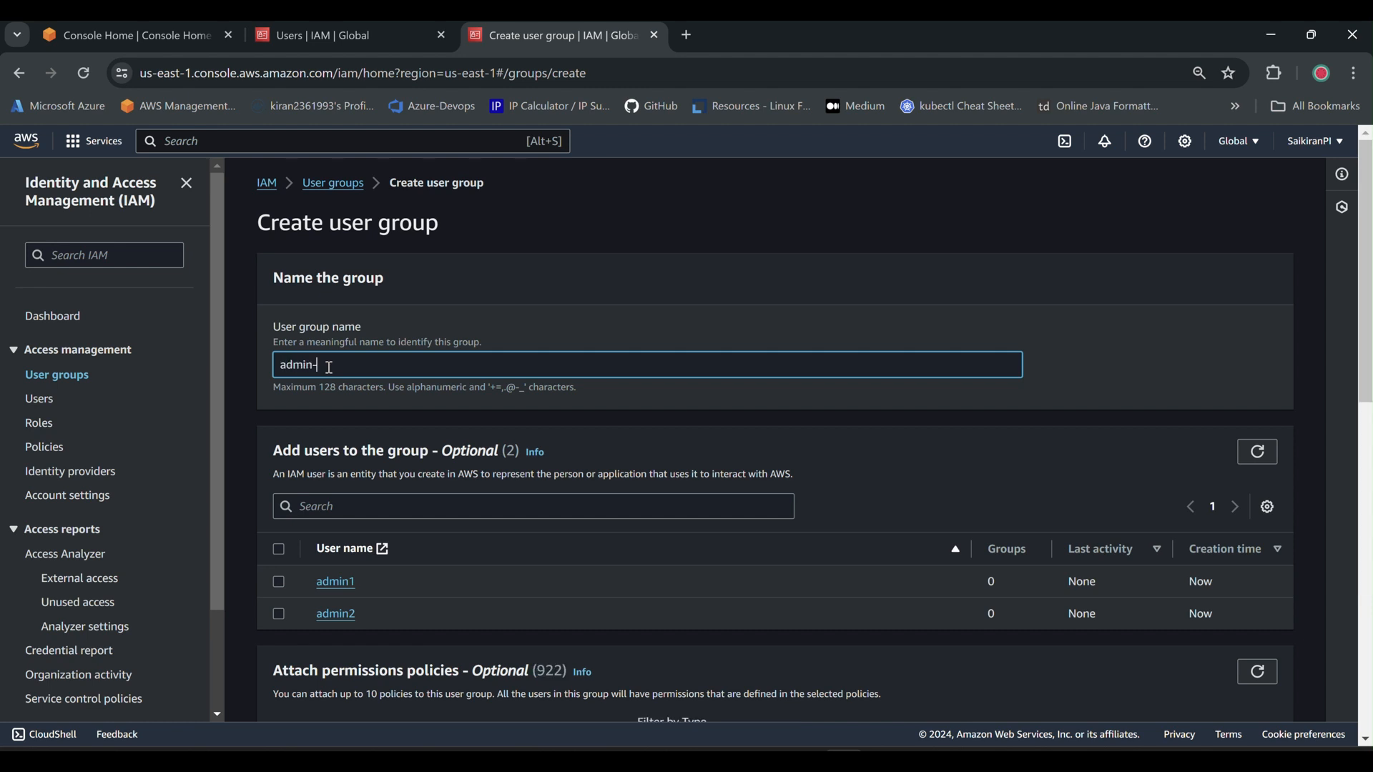
{"action": "type", "text": "group"}
Add admin1 and admin2 to admin-group, create it, and open its details.
{"action": "left_click", "coordinate": [279, 583]}
{"action": "left_click", "coordinate": [279, 615]}
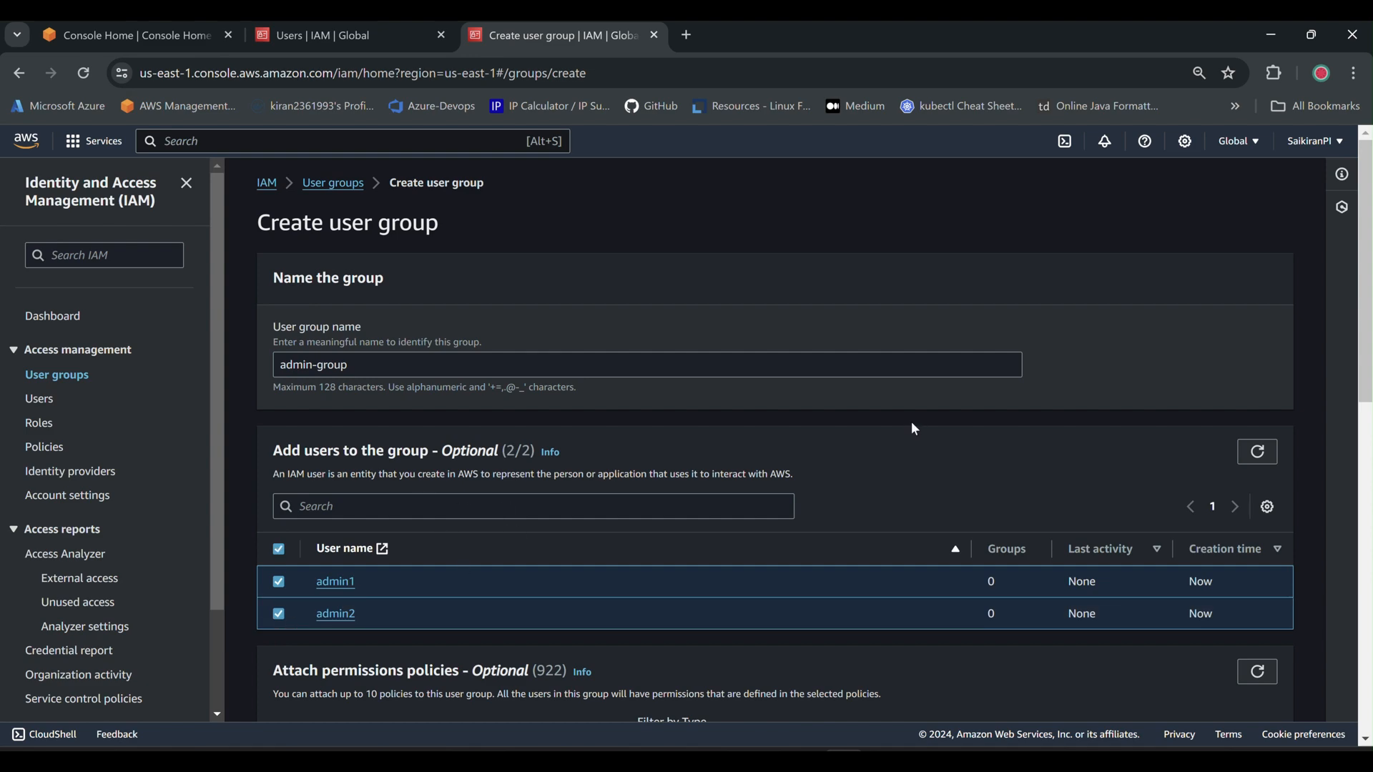
{"action": "scroll", "coordinate": [966, 428], "scroll_direction": "down", "scroll_amount": 7}
{"action": "scroll", "coordinate": [1118, 429], "scroll_direction": "down", "scroll_amount": 3}
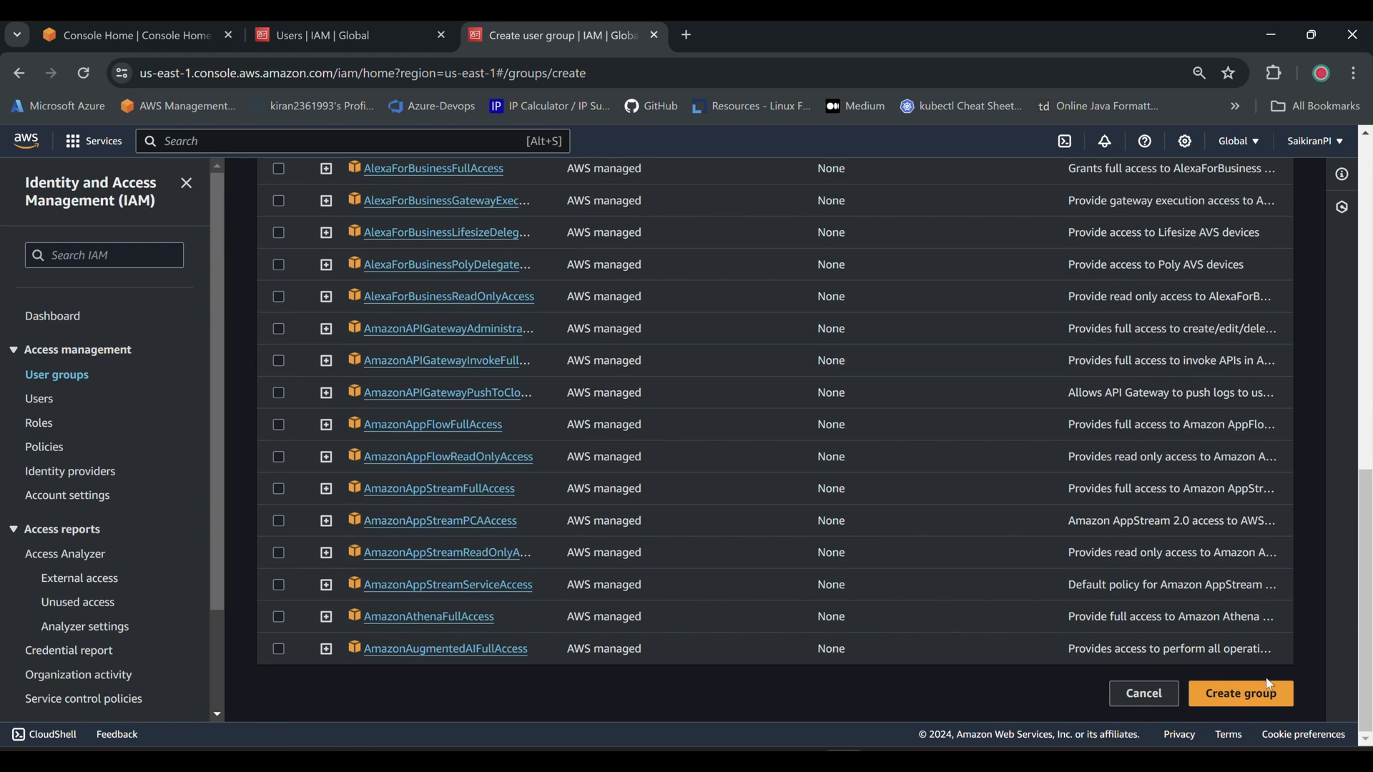
{"action": "left_click", "coordinate": [1256, 701]}
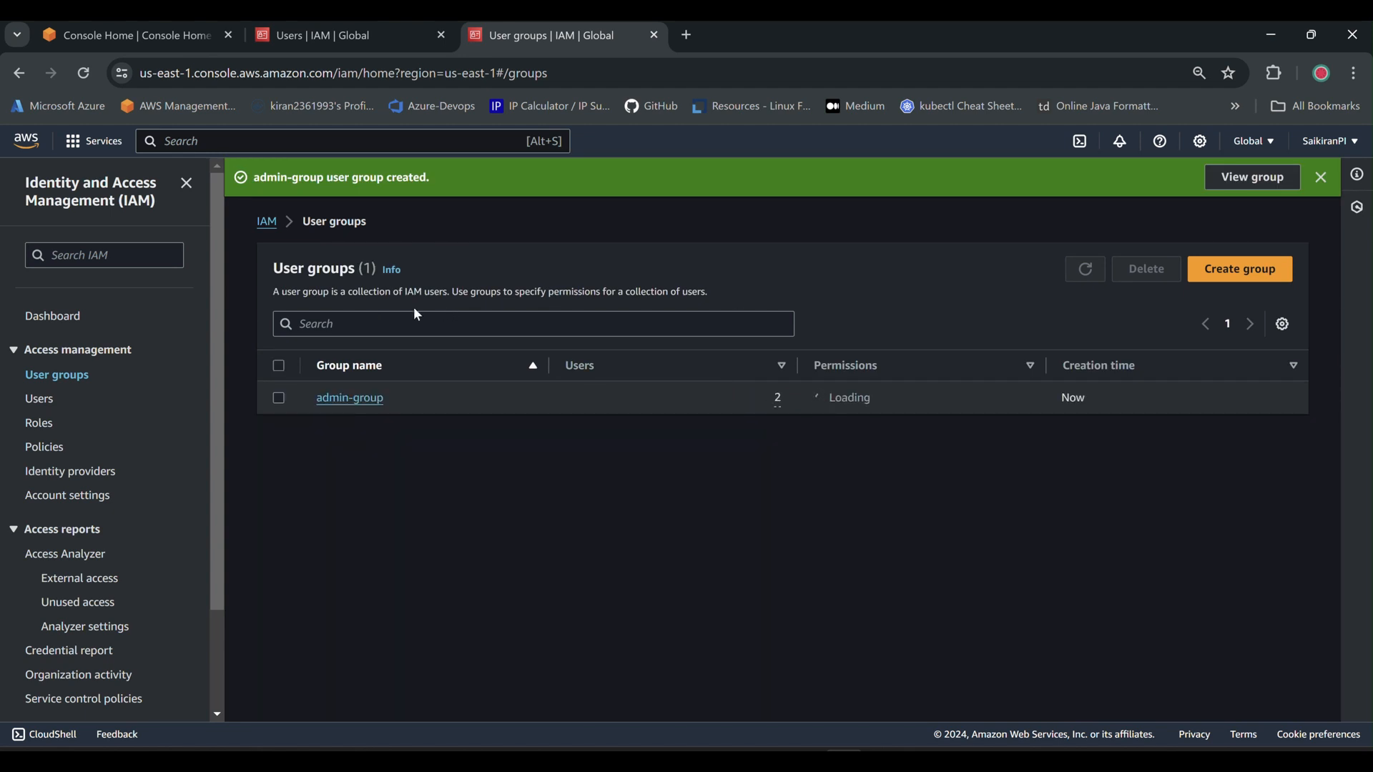
{"action": "left_click", "coordinate": [348, 399]}
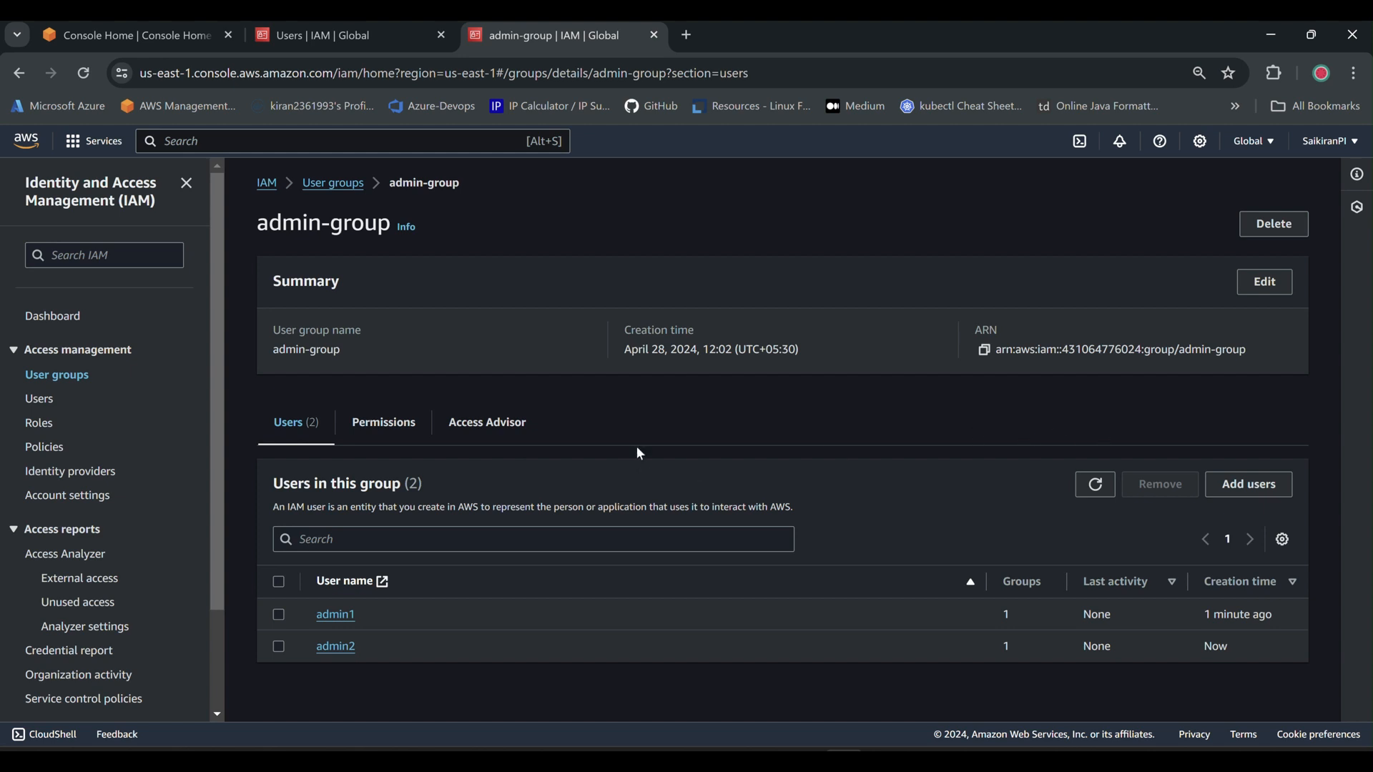
Start a Create inline policy for admin-group, then switch to assumerolepolicy.json in VS Code.
{"action": "left_click", "coordinate": [369, 428]}
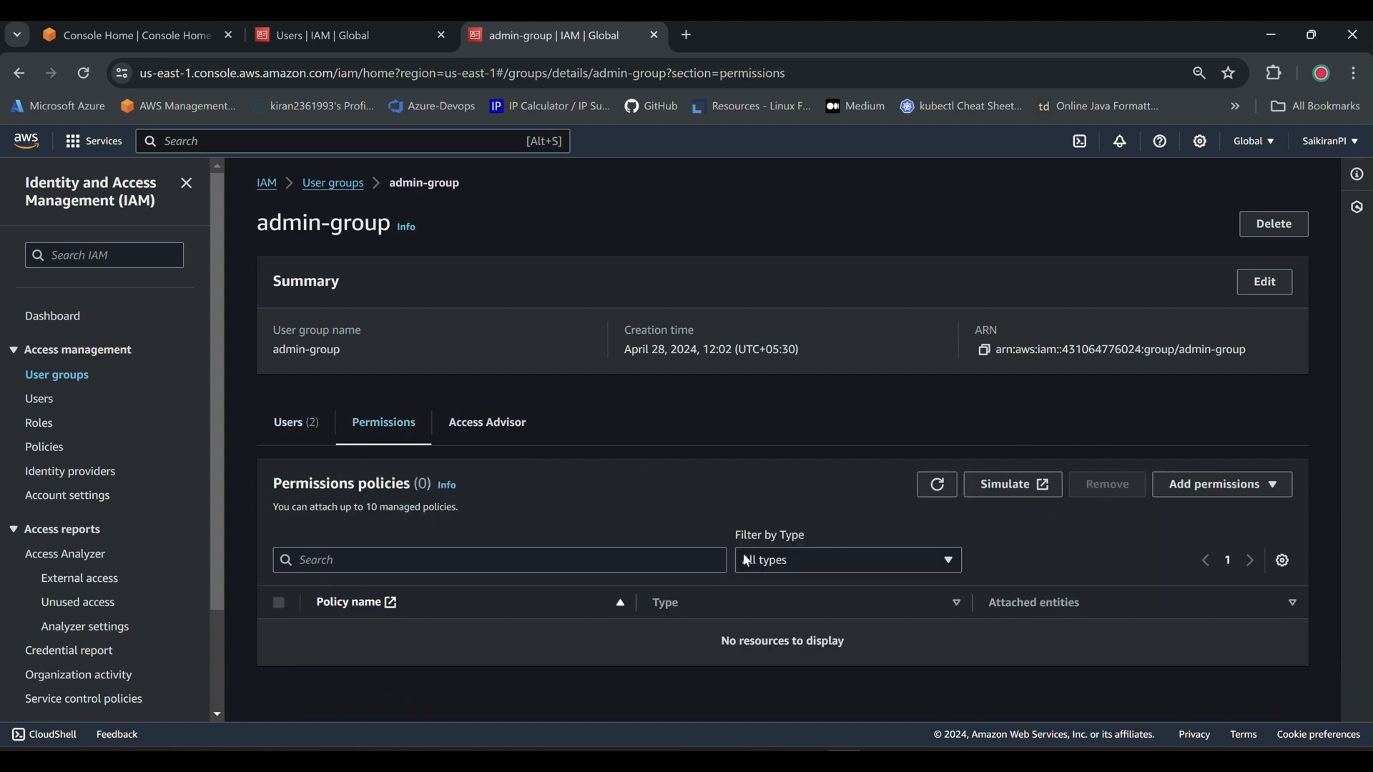
{"action": "left_click", "coordinate": [1236, 492]}
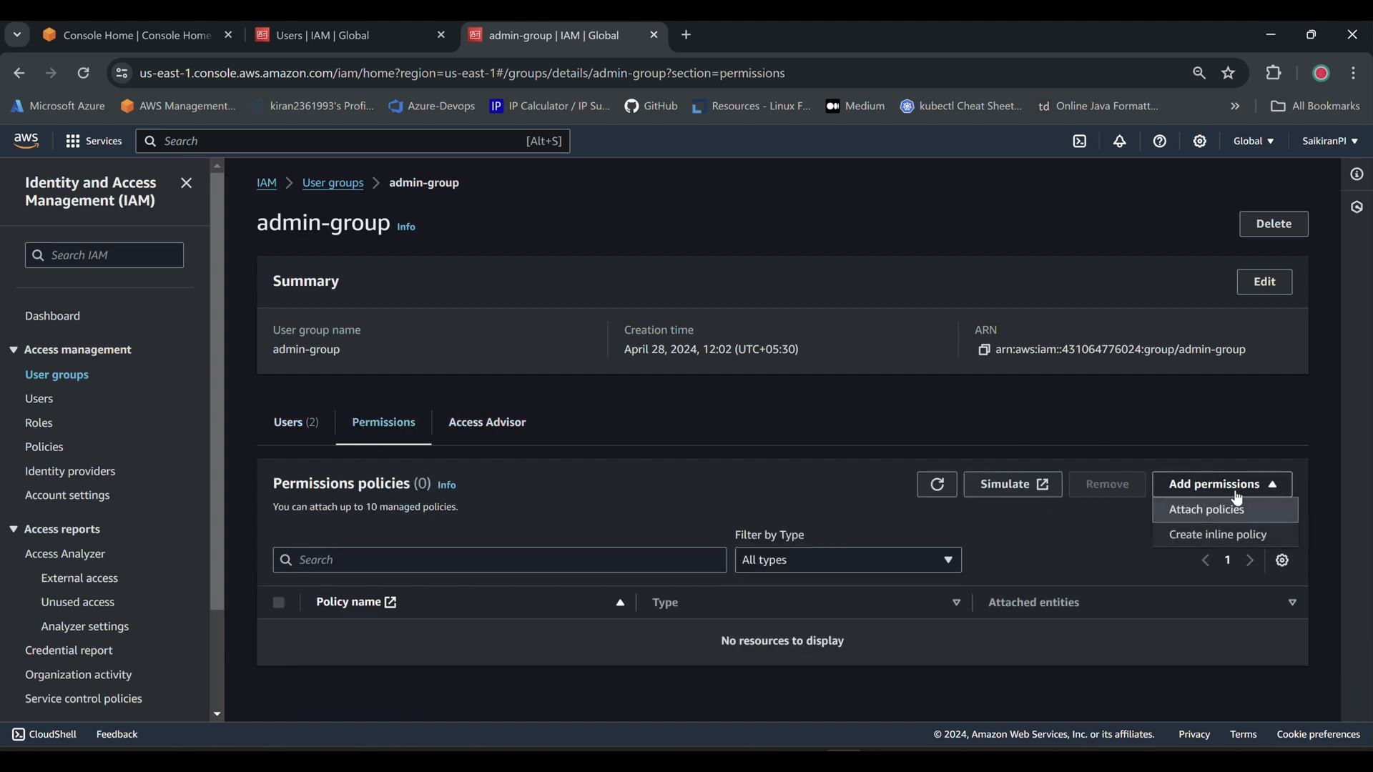
{"action": "left_click", "coordinate": [1236, 538]}
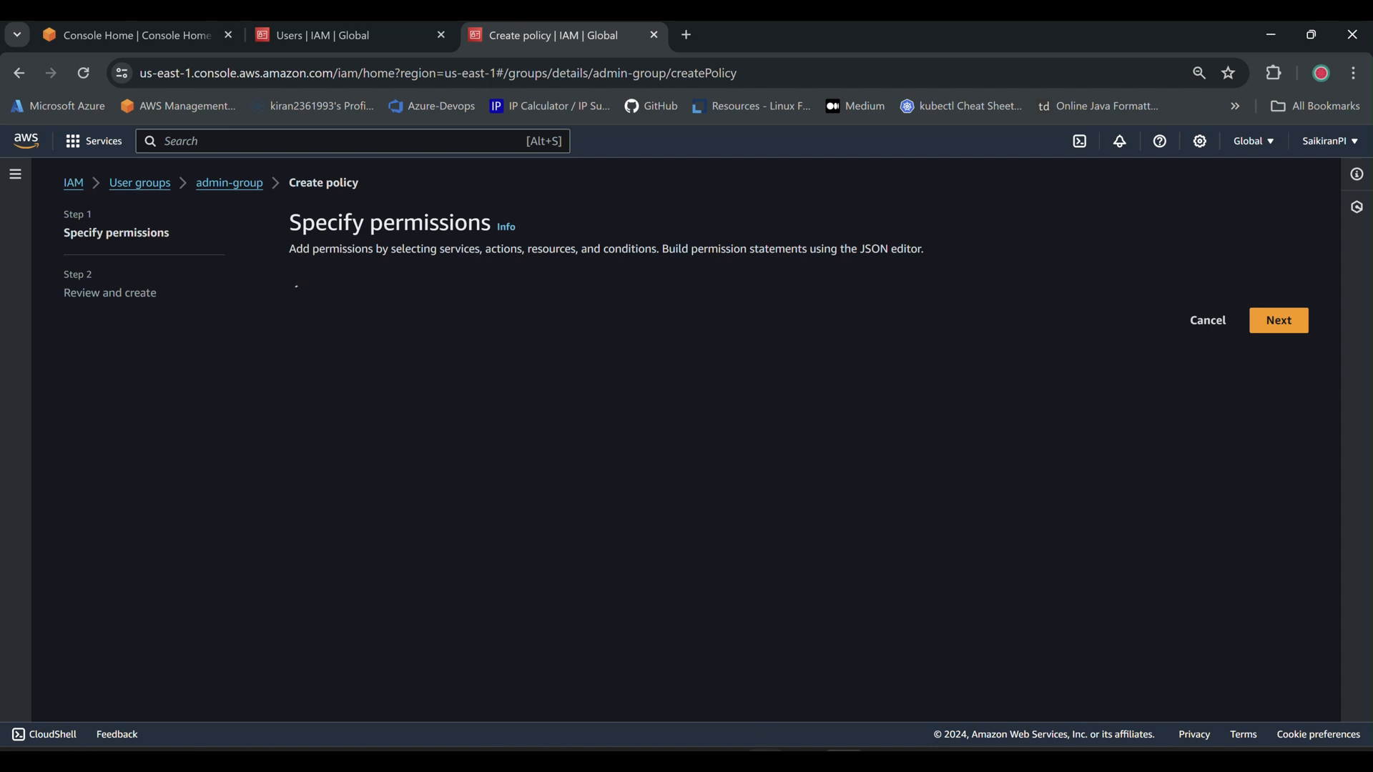
{"action": "key", "text": "alt+Tab"}
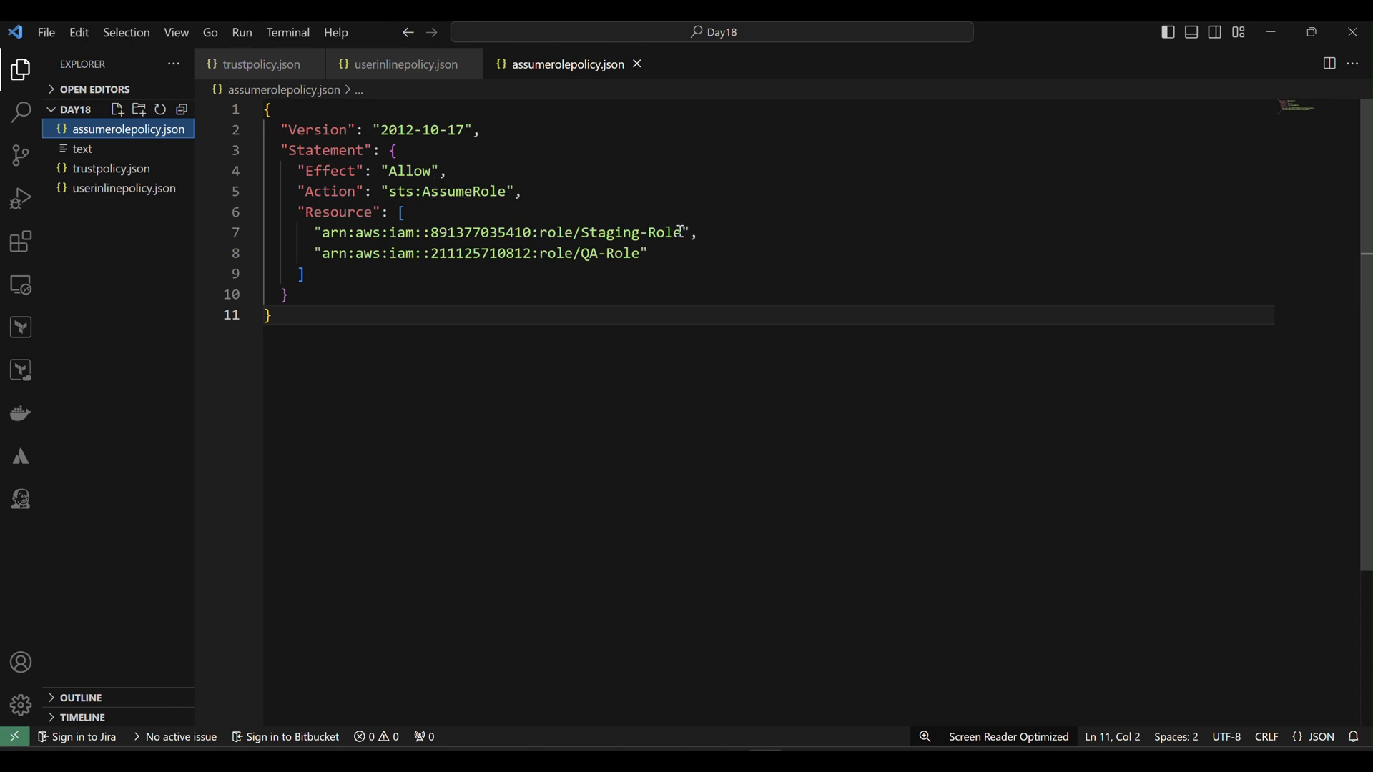
Review the ARNs on lines 7–8, then copy QA-Role's ARN from its IAM details page.
{"action": "left_click_drag", "start_coordinate": [680, 233], "coordinate": [363, 233]}
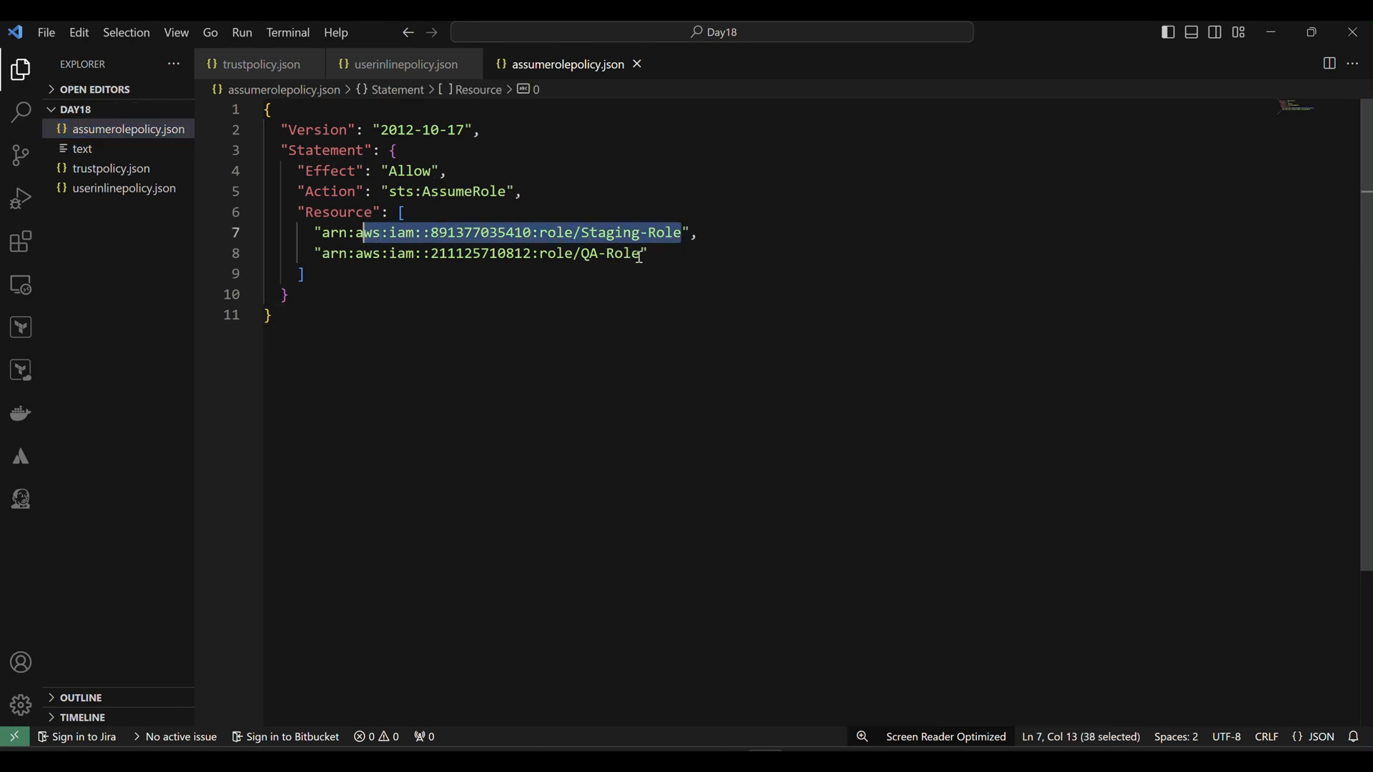
{"action": "left_click_drag", "start_coordinate": [641, 254], "coordinate": [373, 254]}
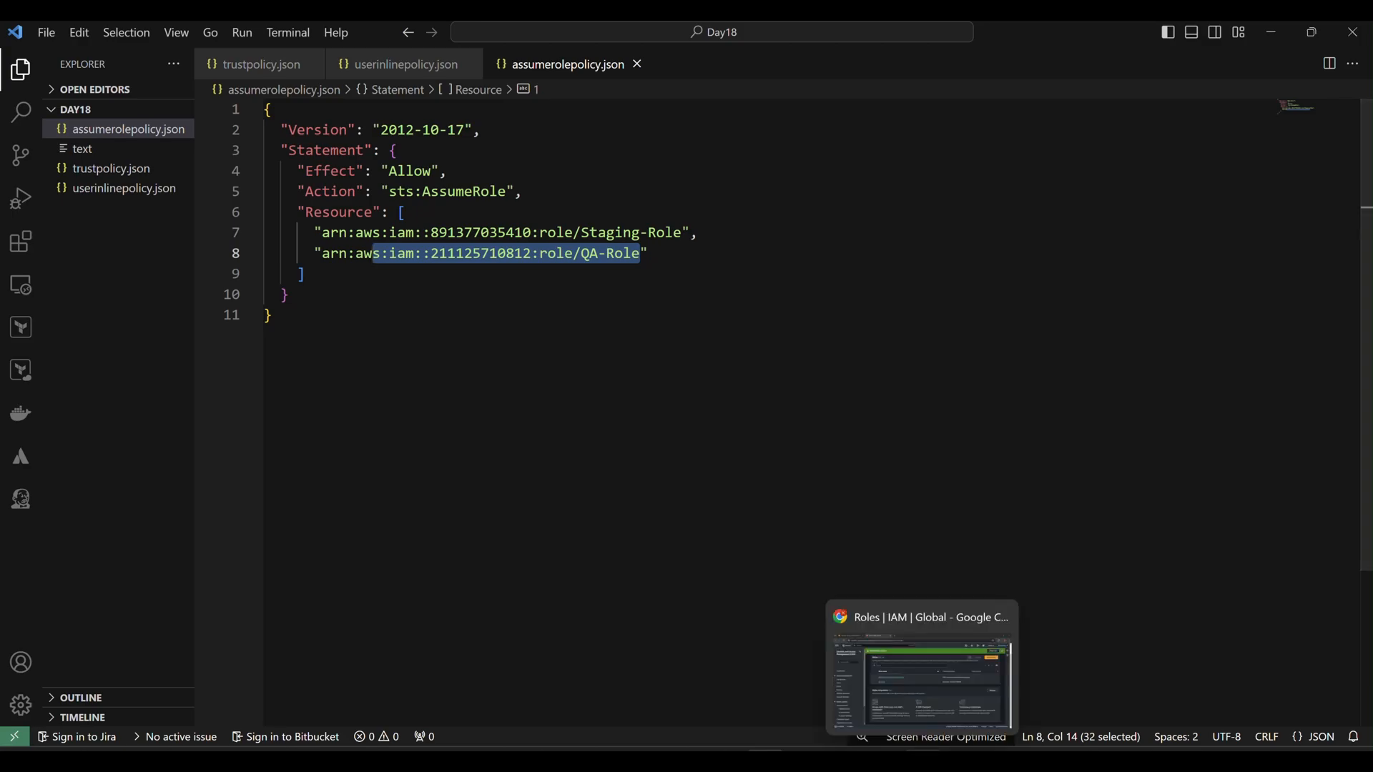
{"action": "left_click", "coordinate": [923, 760]}
{"action": "scroll", "coordinate": [724, 465], "scroll_direction": "up", "scroll_amount": 2}
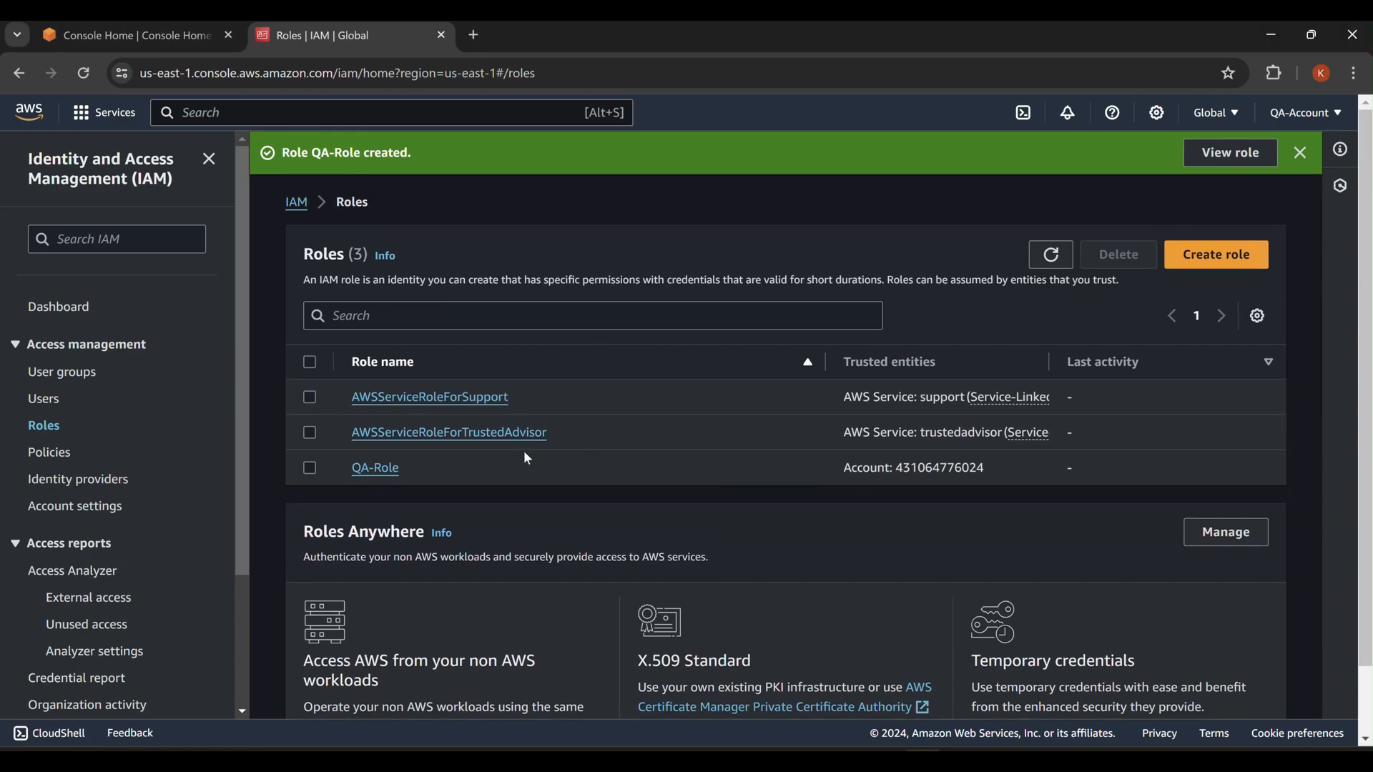
{"action": "left_click", "coordinate": [378, 469]}
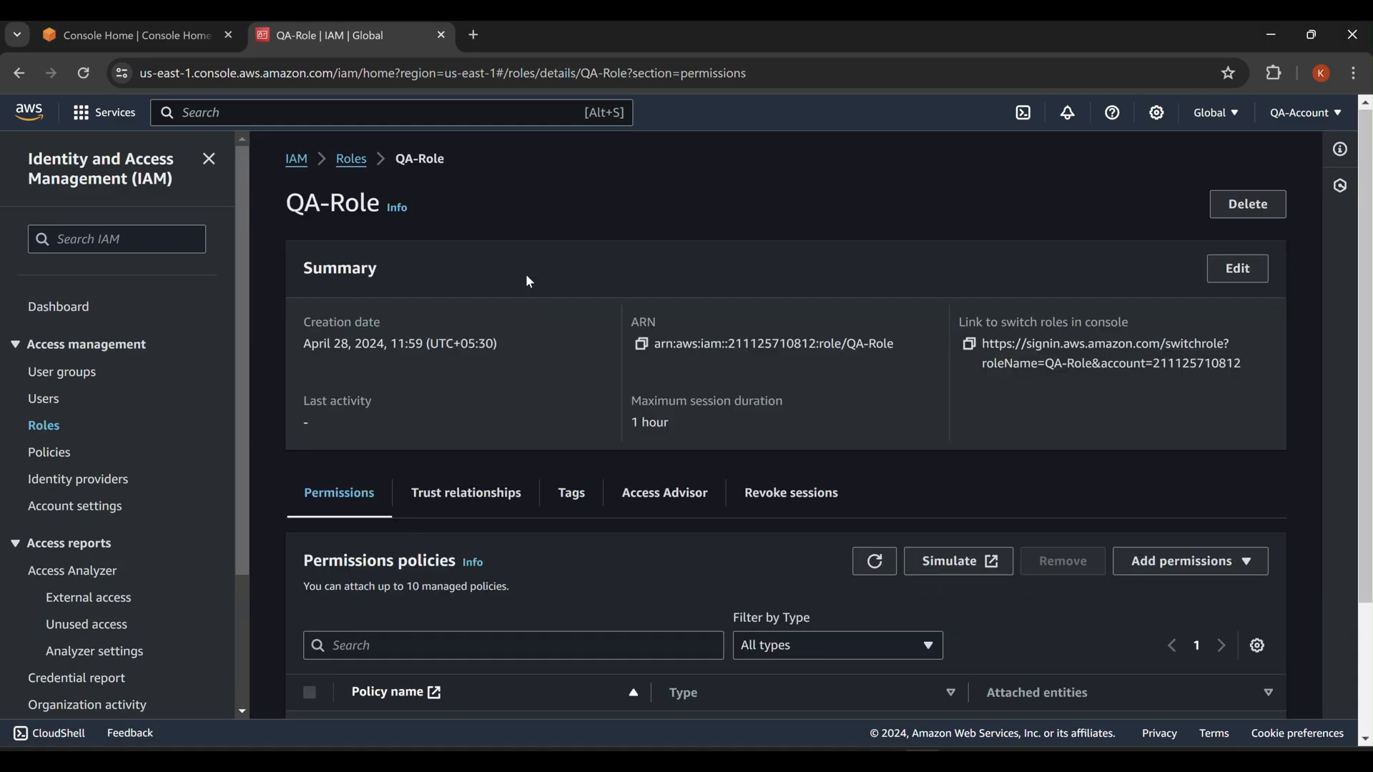
{"action": "left_click", "coordinate": [642, 344]}
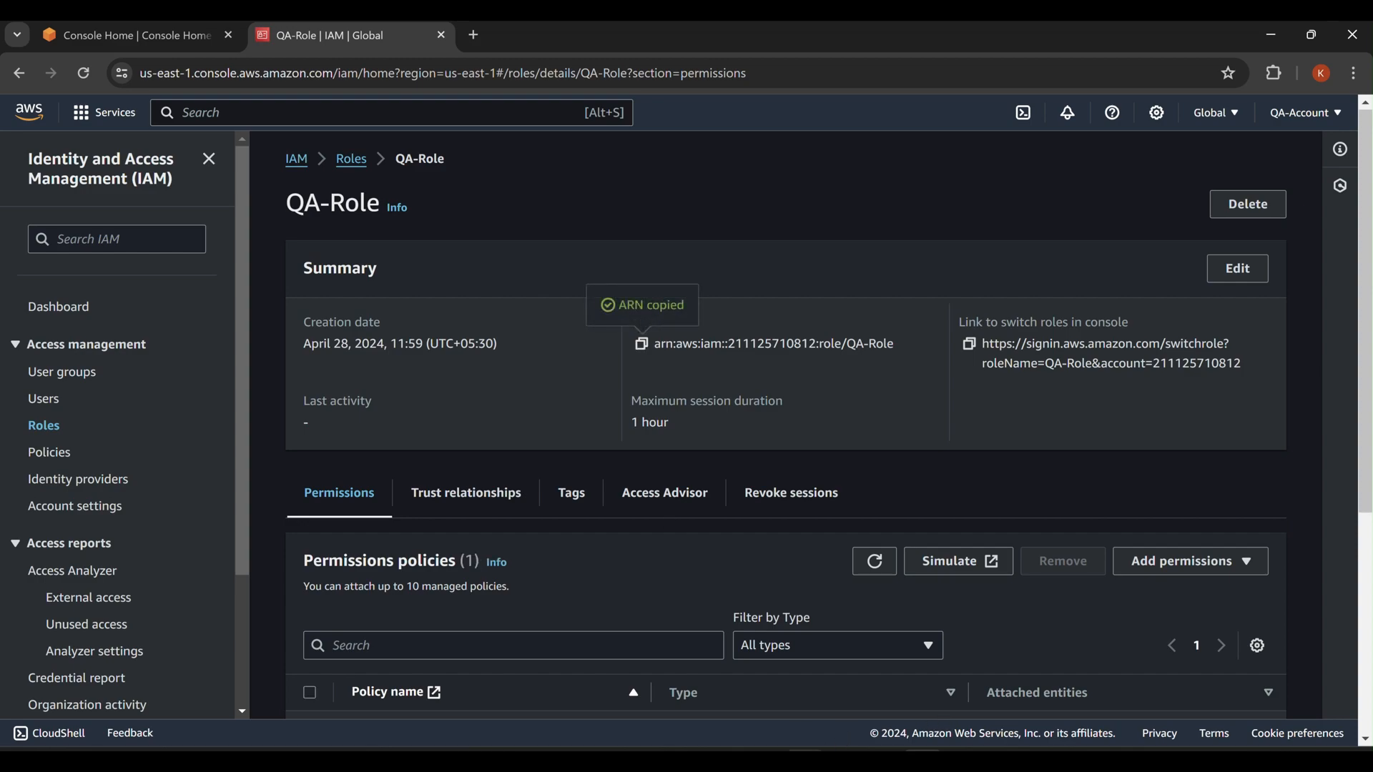
{"action": "key", "text": "alt+Tab"}
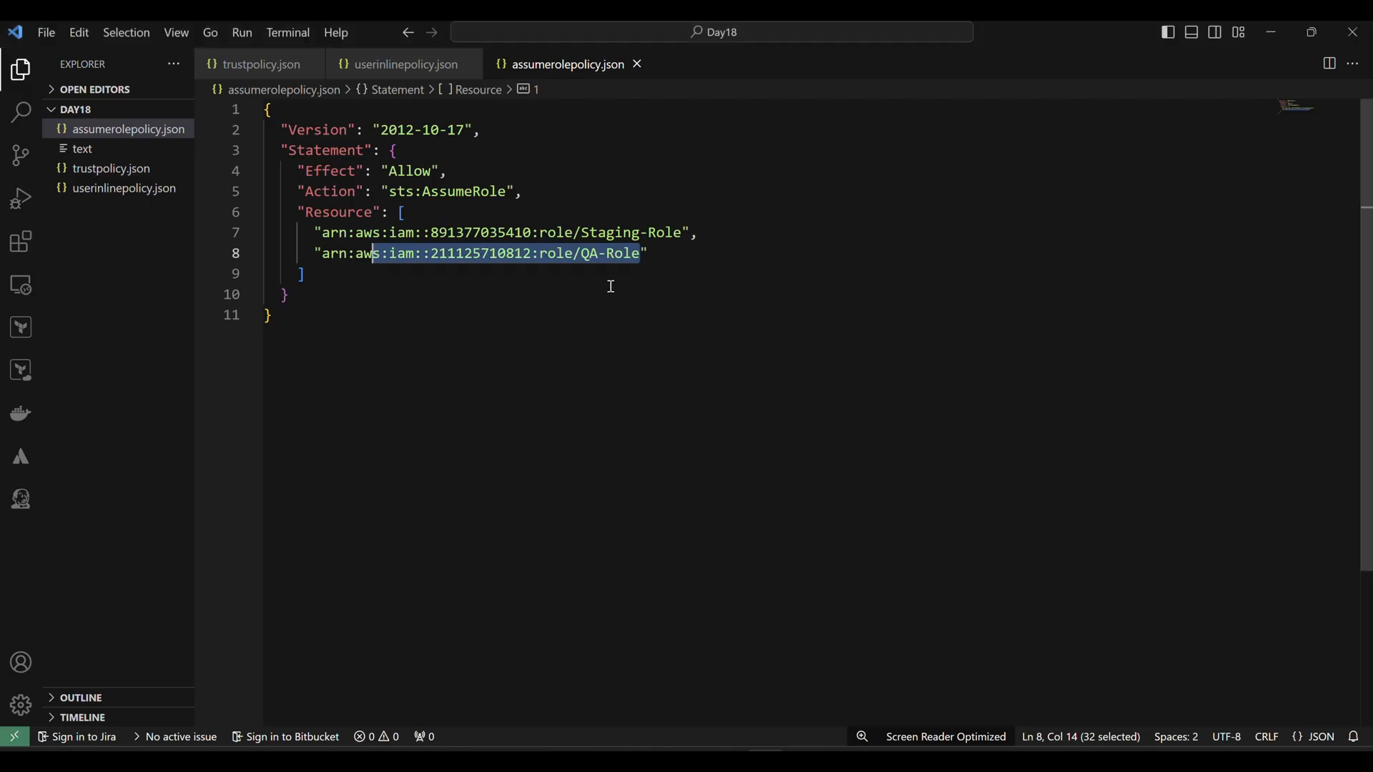
Replace the old ARN on line 8 of the policy with the pasted QA-Role ARN.
{"action": "left_click", "coordinate": [655, 251]}
{"action": "left_click_drag", "start_coordinate": [640, 254], "coordinate": [321, 255]}
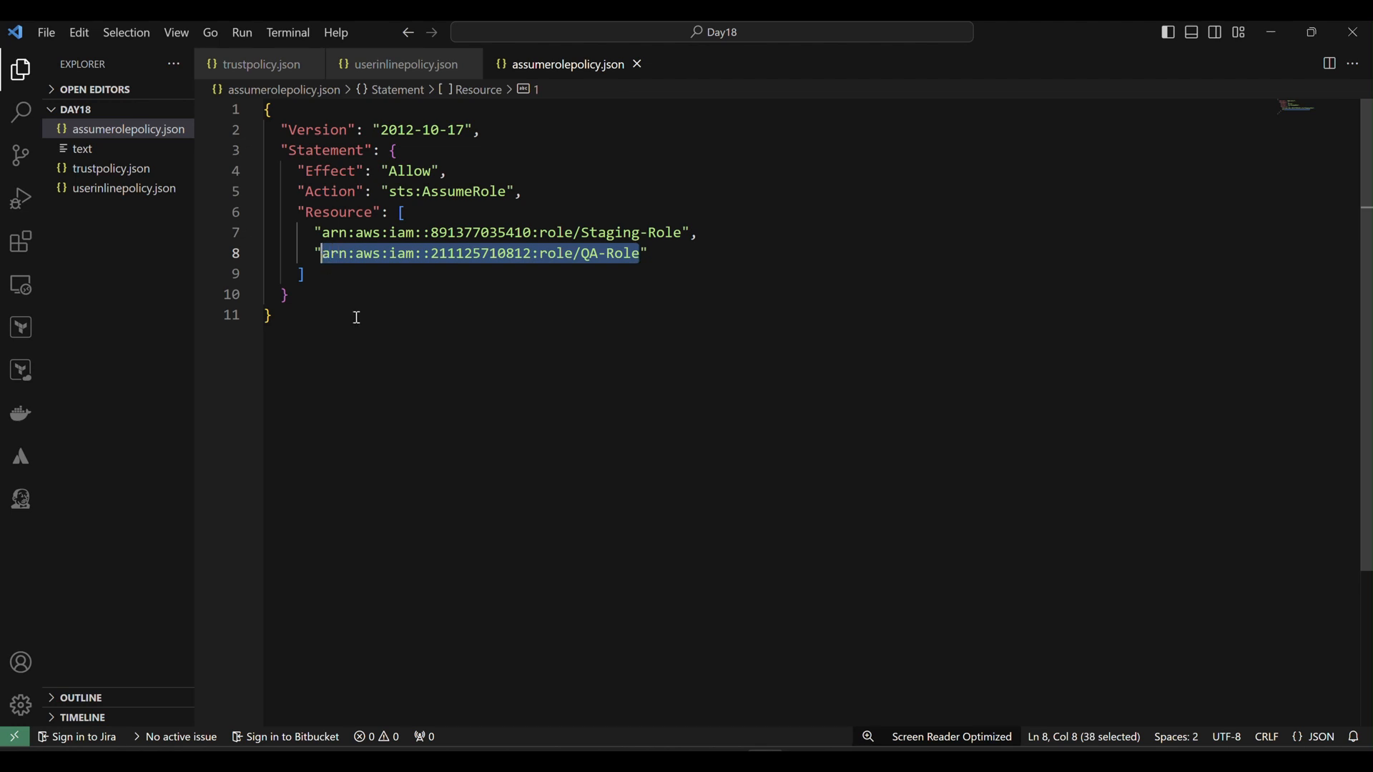
{"action": "key", "text": "BackSpace"}
{"action": "type", "text": "\"V"}
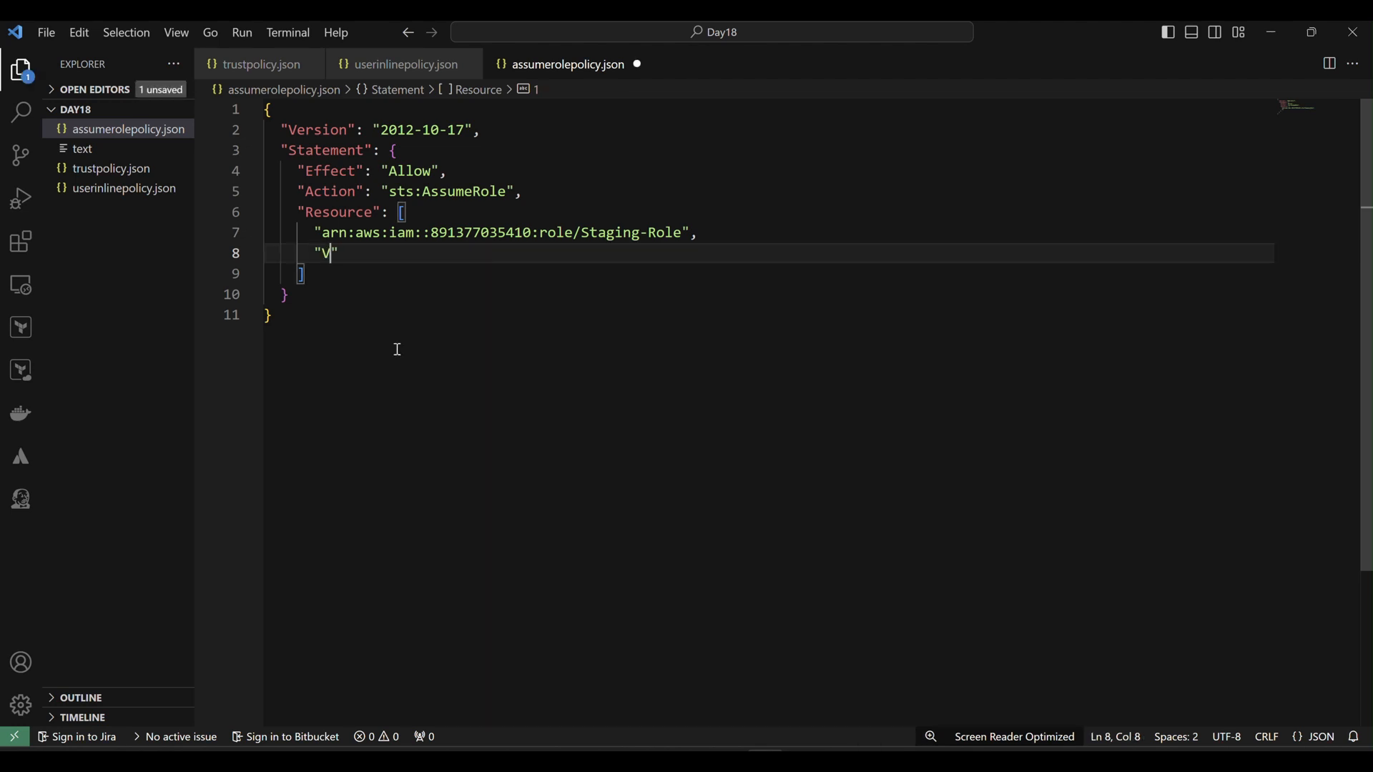
{"action": "key", "text": "Escape"}
{"action": "key", "text": "ctrl+v"}
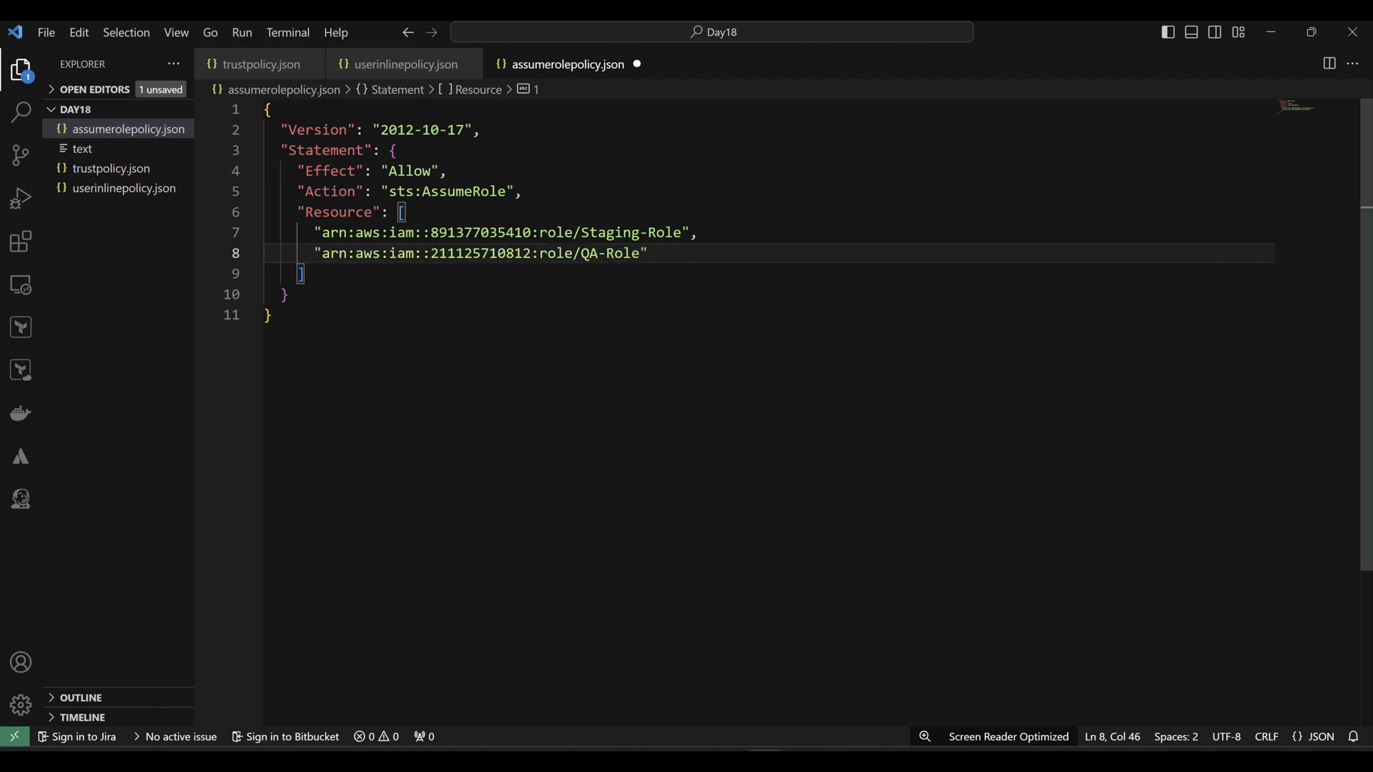
{"action": "key", "text": "alt+Tab"}
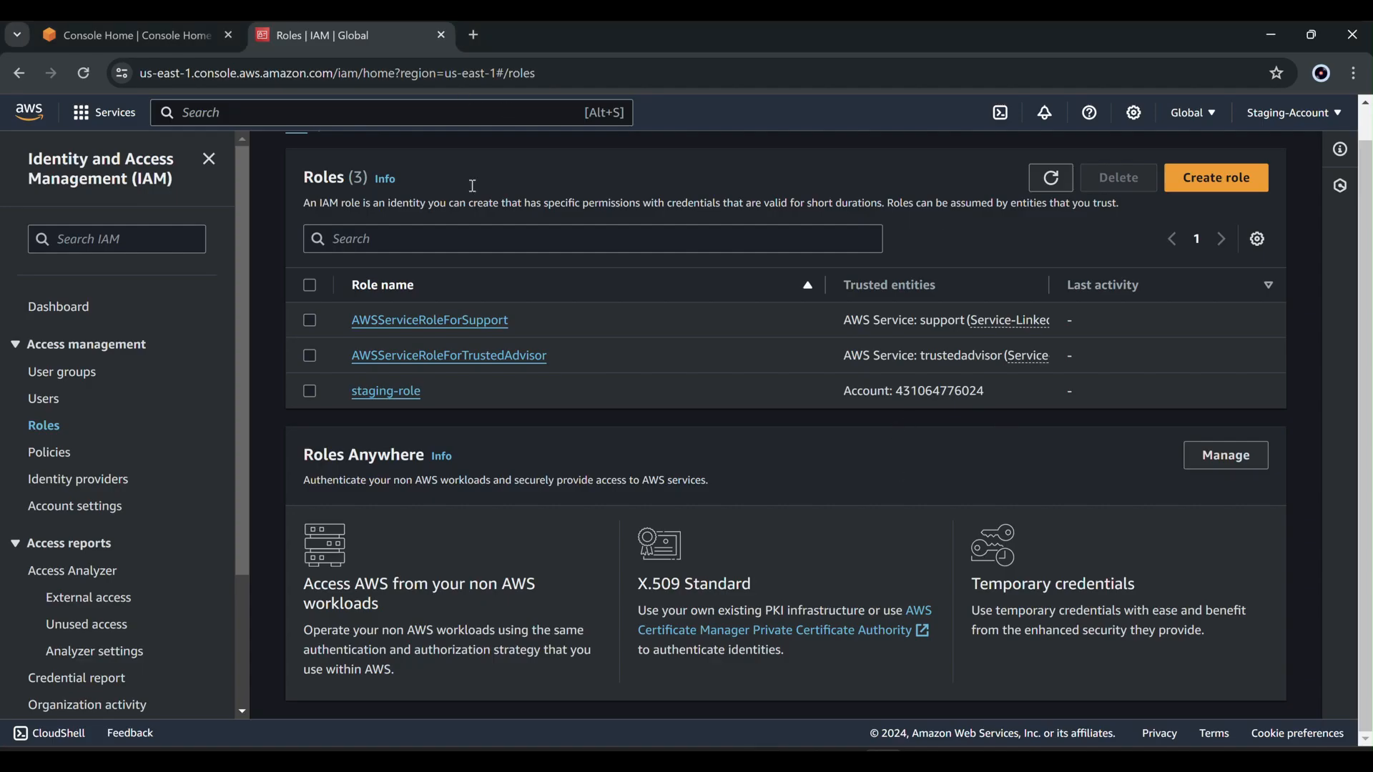
Copy staging-role's ARN from its IAM details page and select the old ARN on line 7.
{"action": "left_click", "coordinate": [379, 393]}
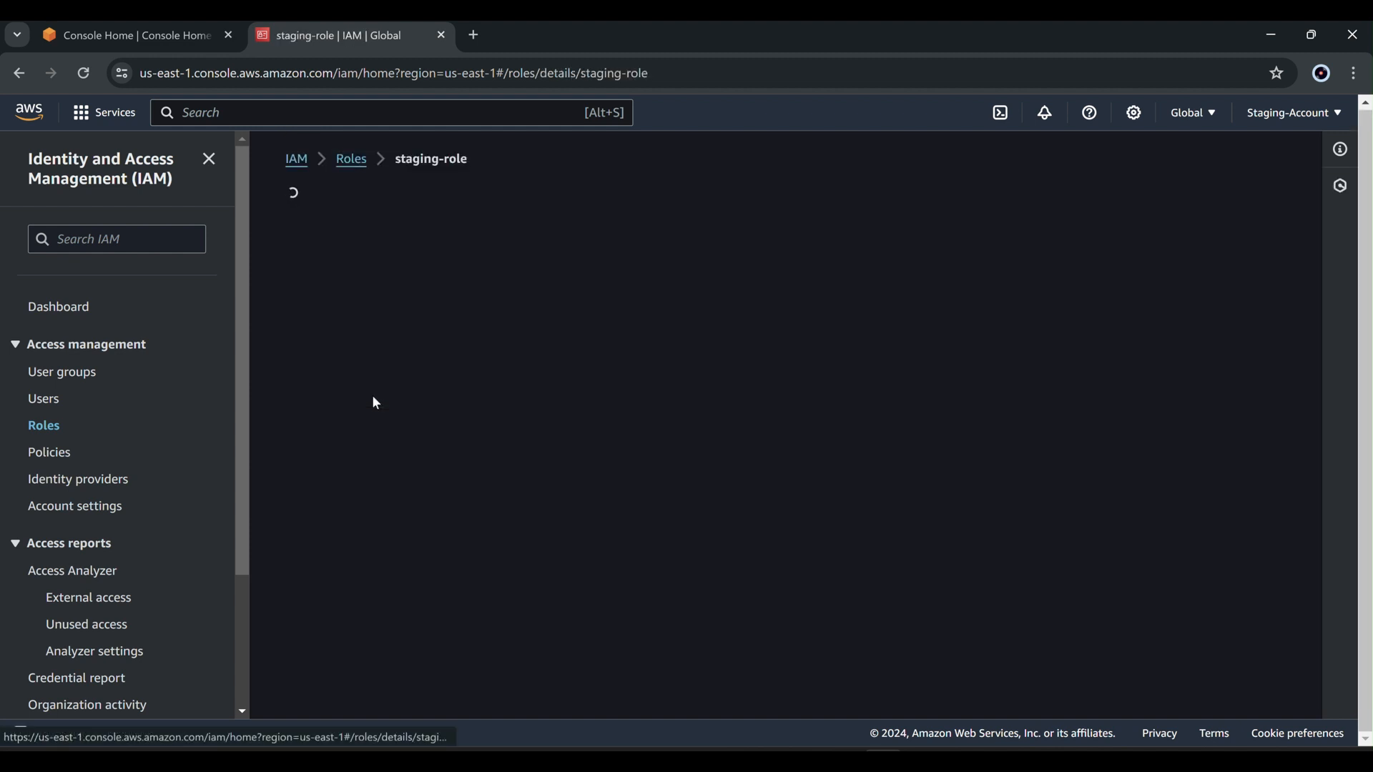
{"action": "left_click", "coordinate": [642, 310]}
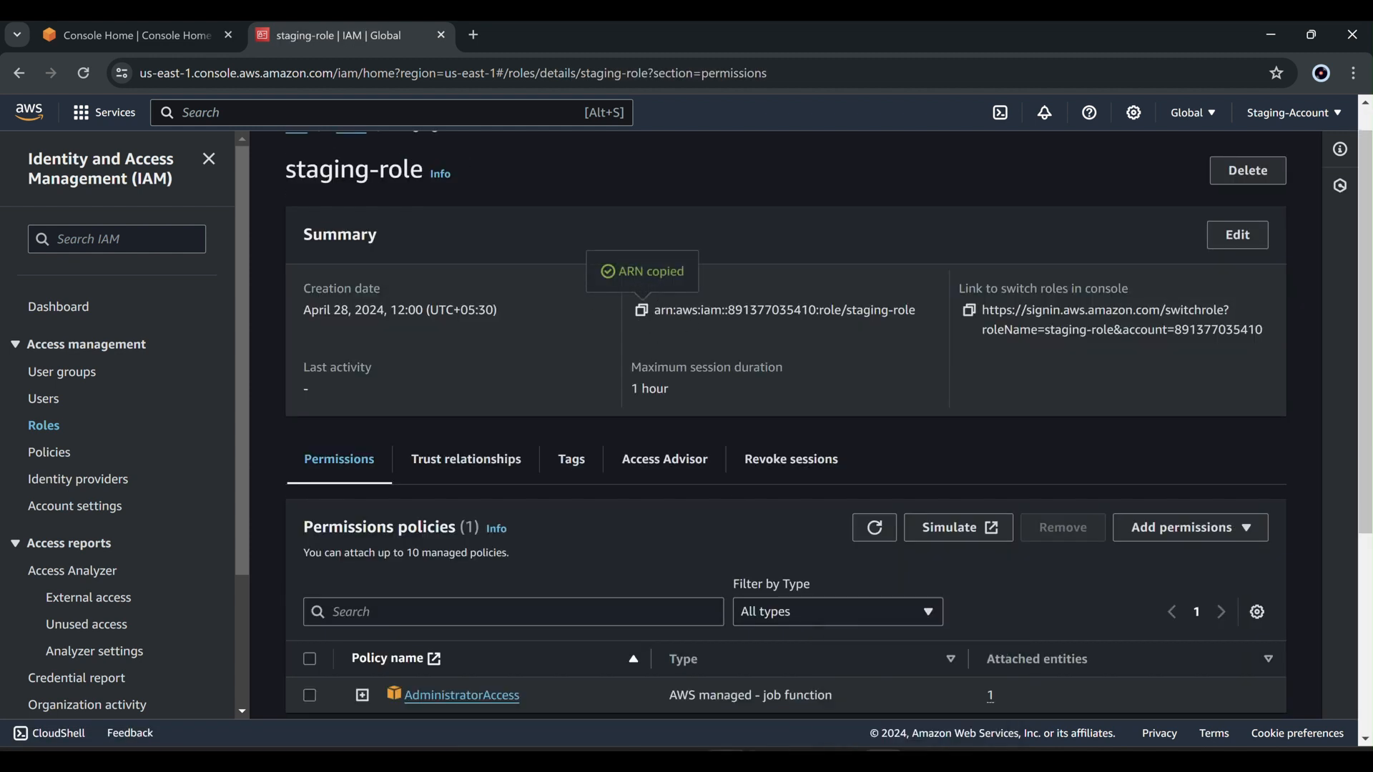
{"action": "key", "text": "alt+Tab"}
{"action": "left_click_drag", "start_coordinate": [683, 233], "coordinate": [320, 236]}
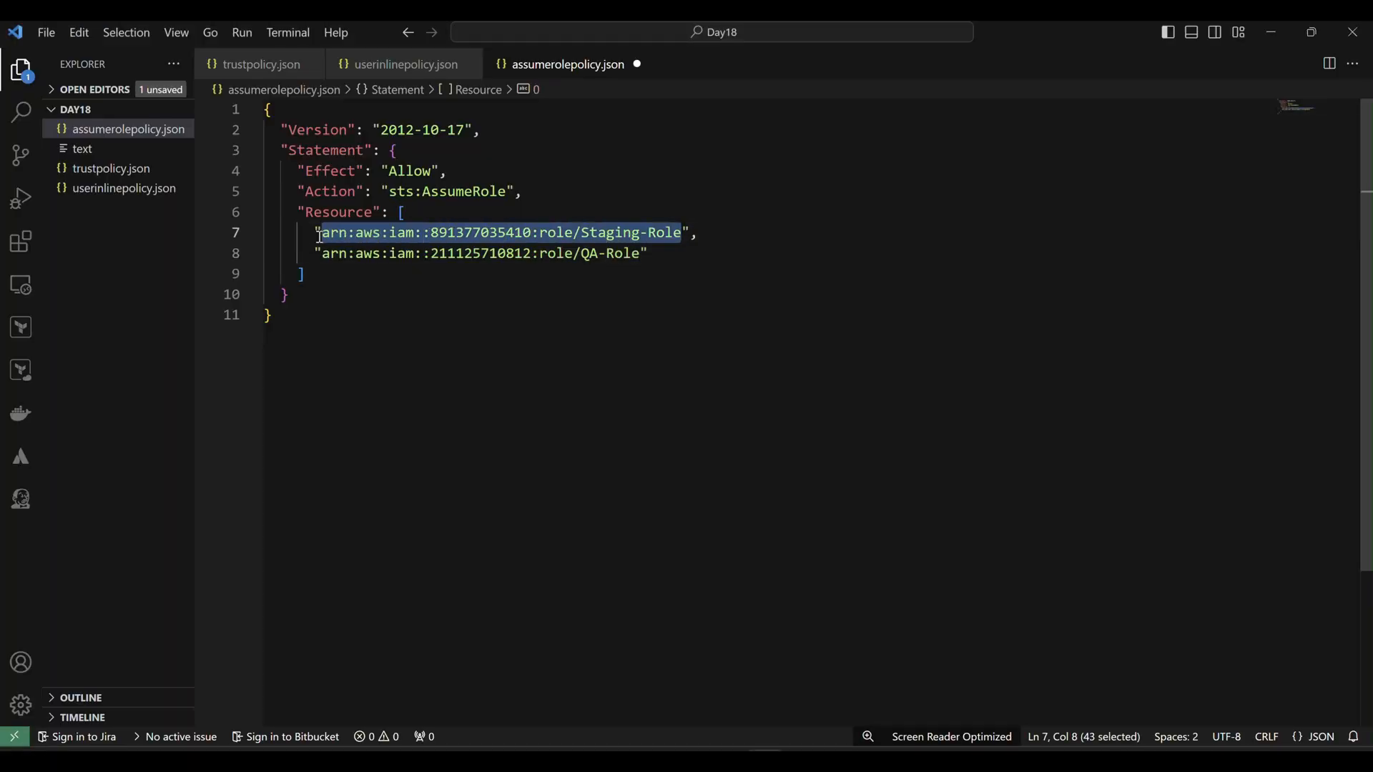
Paste staging-role's ARN over line 7 and check both role ARNs on lines 7 and 8.
{"action": "key", "text": "BackSpace"}
{"action": "key", "text": "ctrl+v"}
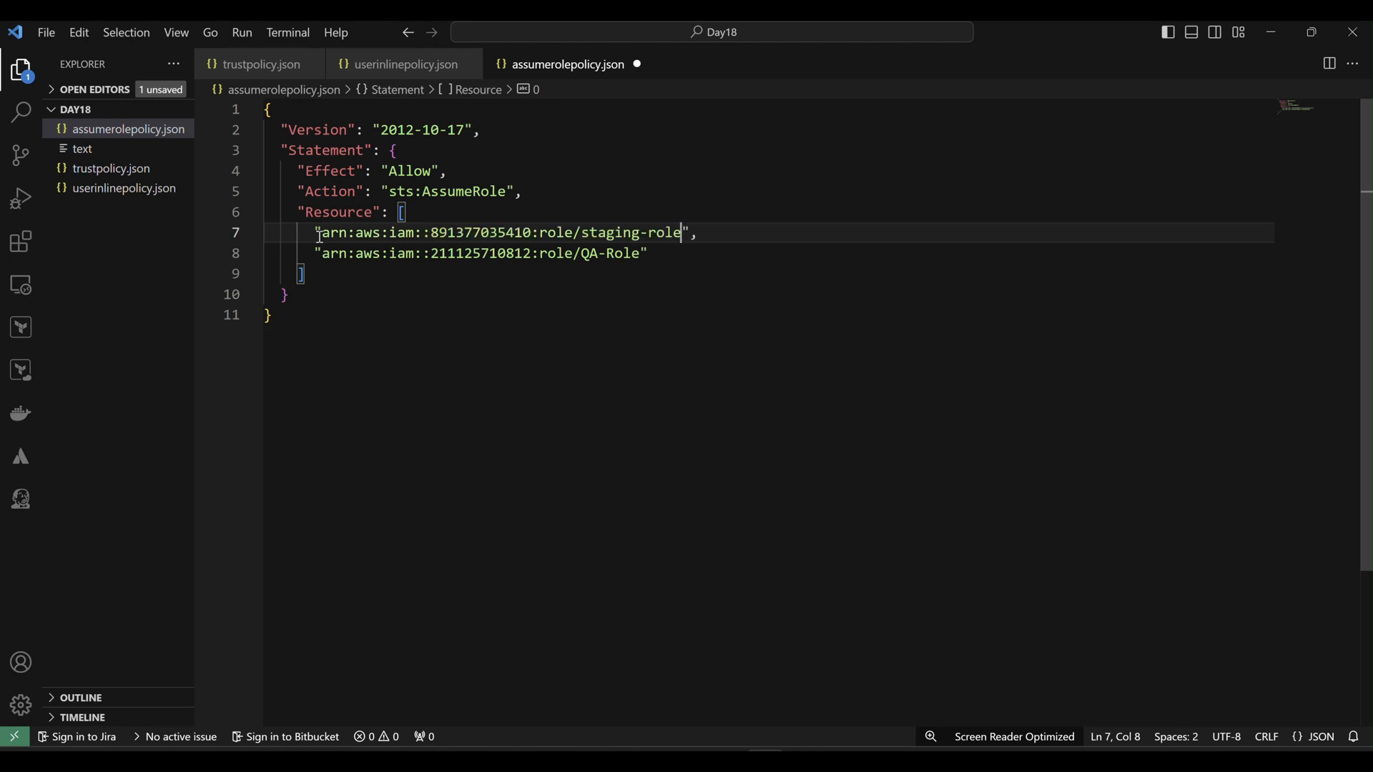
{"action": "left_click", "coordinate": [340, 322]}
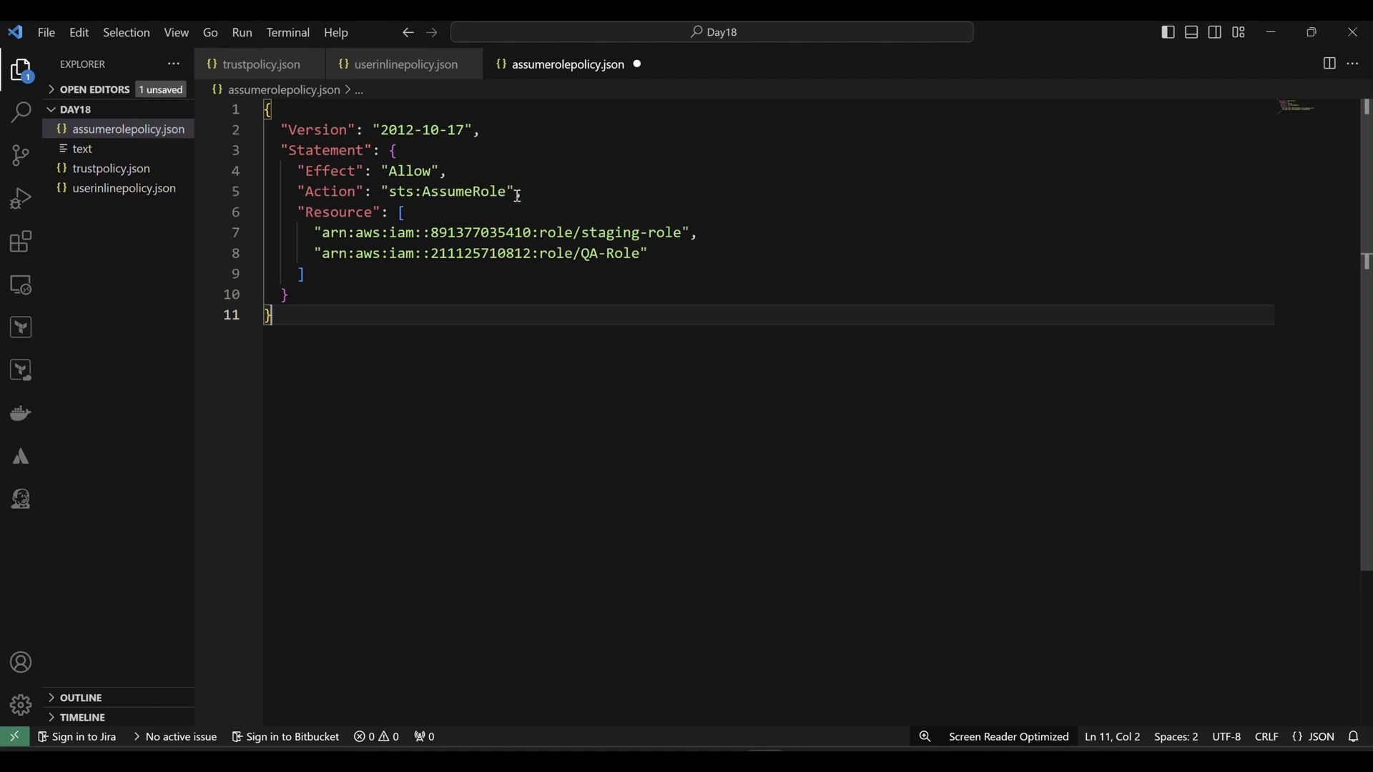
{"action": "left_click_drag", "start_coordinate": [681, 233], "coordinate": [362, 236]}
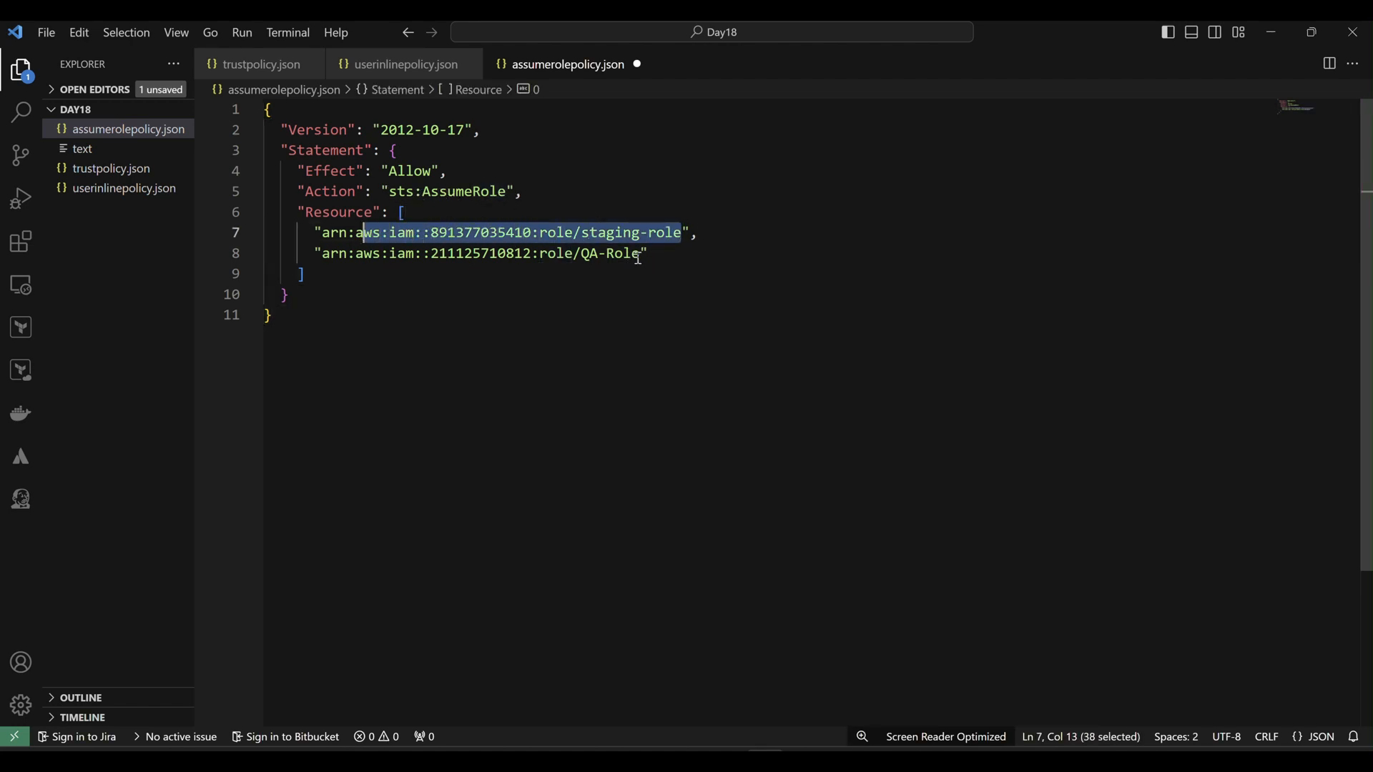
{"action": "left_click_drag", "start_coordinate": [639, 255], "coordinate": [382, 255]}
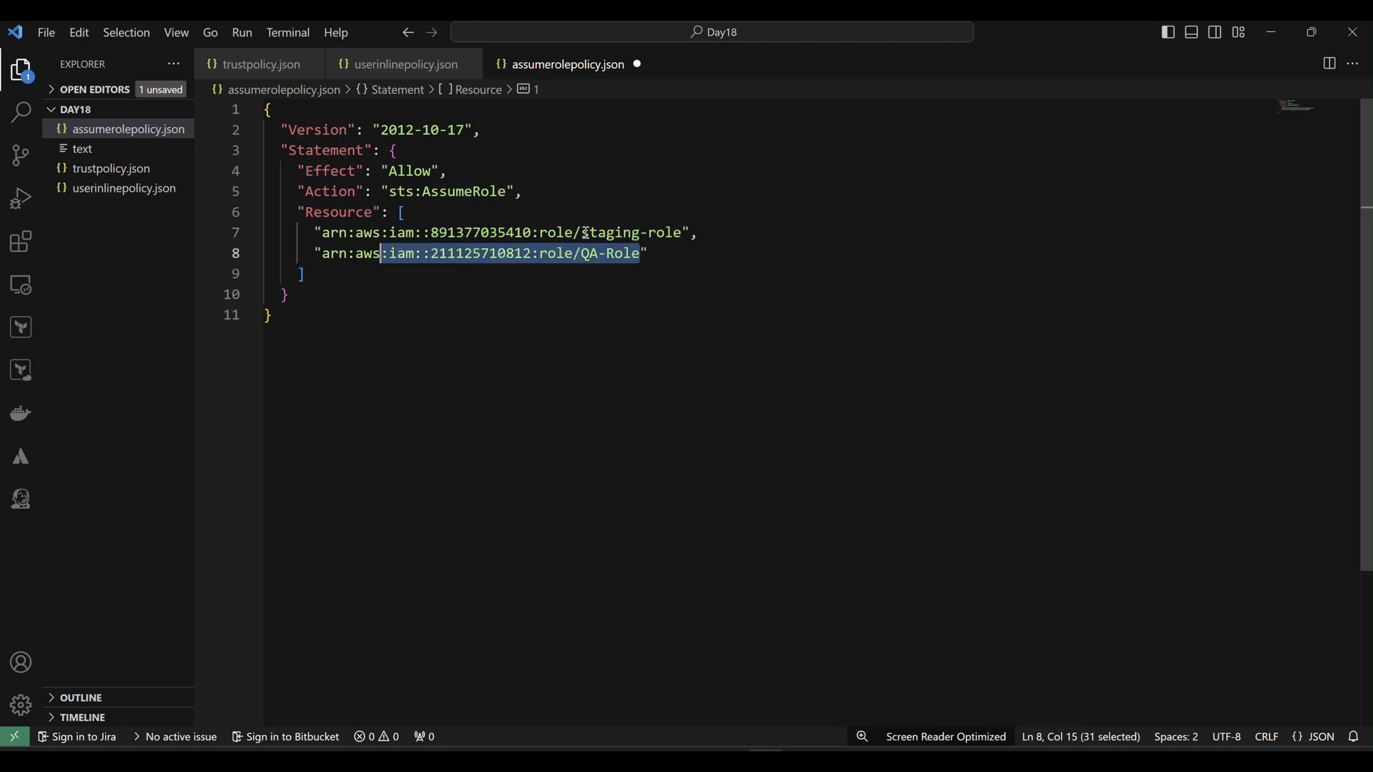
{"action": "left_click", "coordinate": [683, 254]}
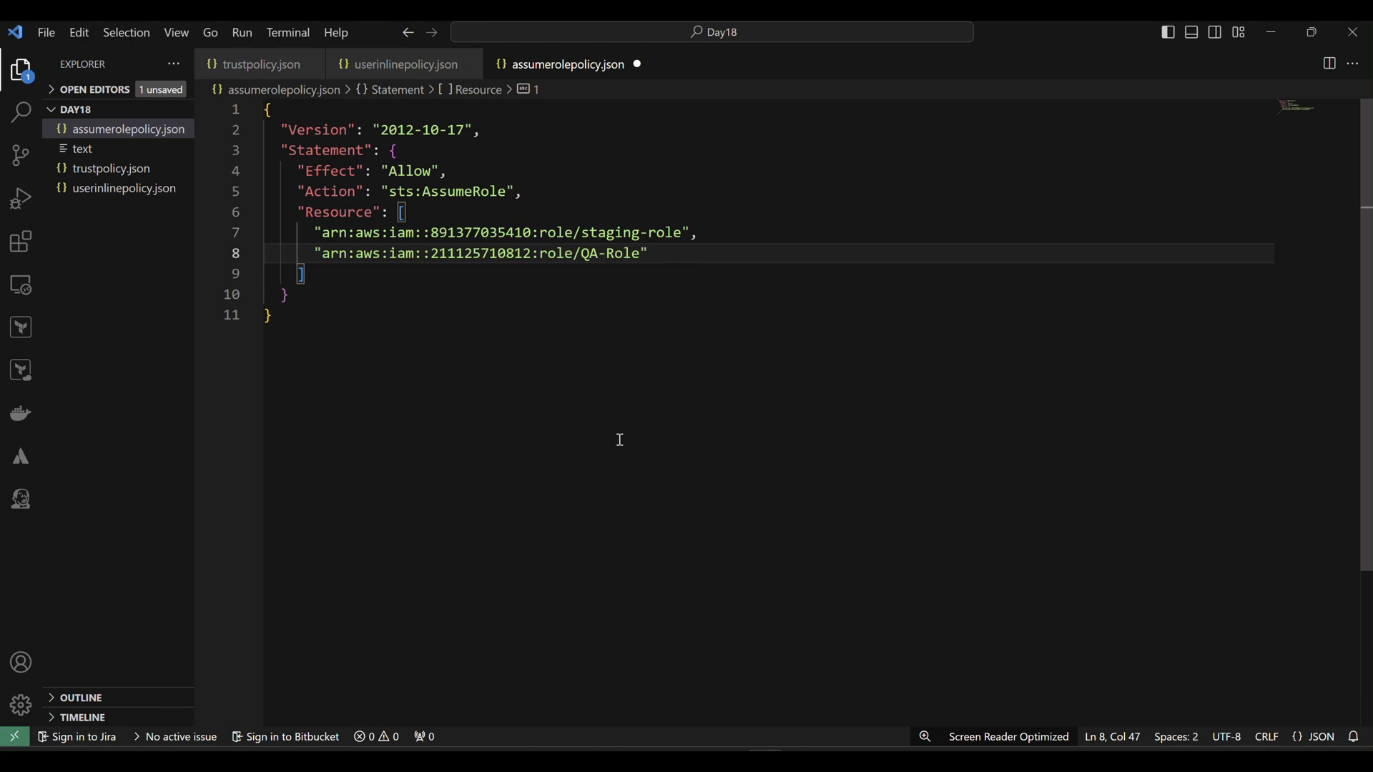
Copy the entire assume-role policy document to the clipboard.
{"action": "key", "text": "ctrl+a"}
{"action": "right_click", "coordinate": [369, 238]}
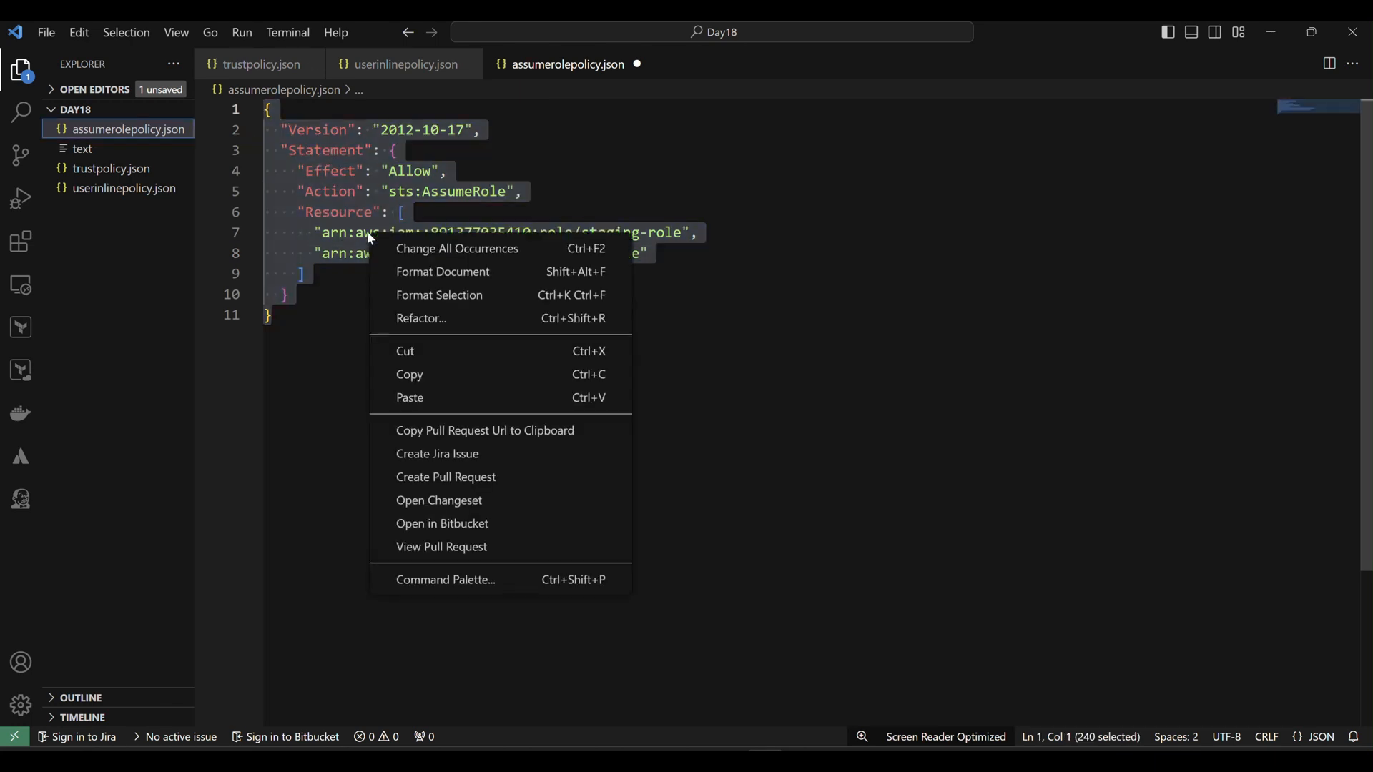
{"action": "left_click", "coordinate": [460, 374]}
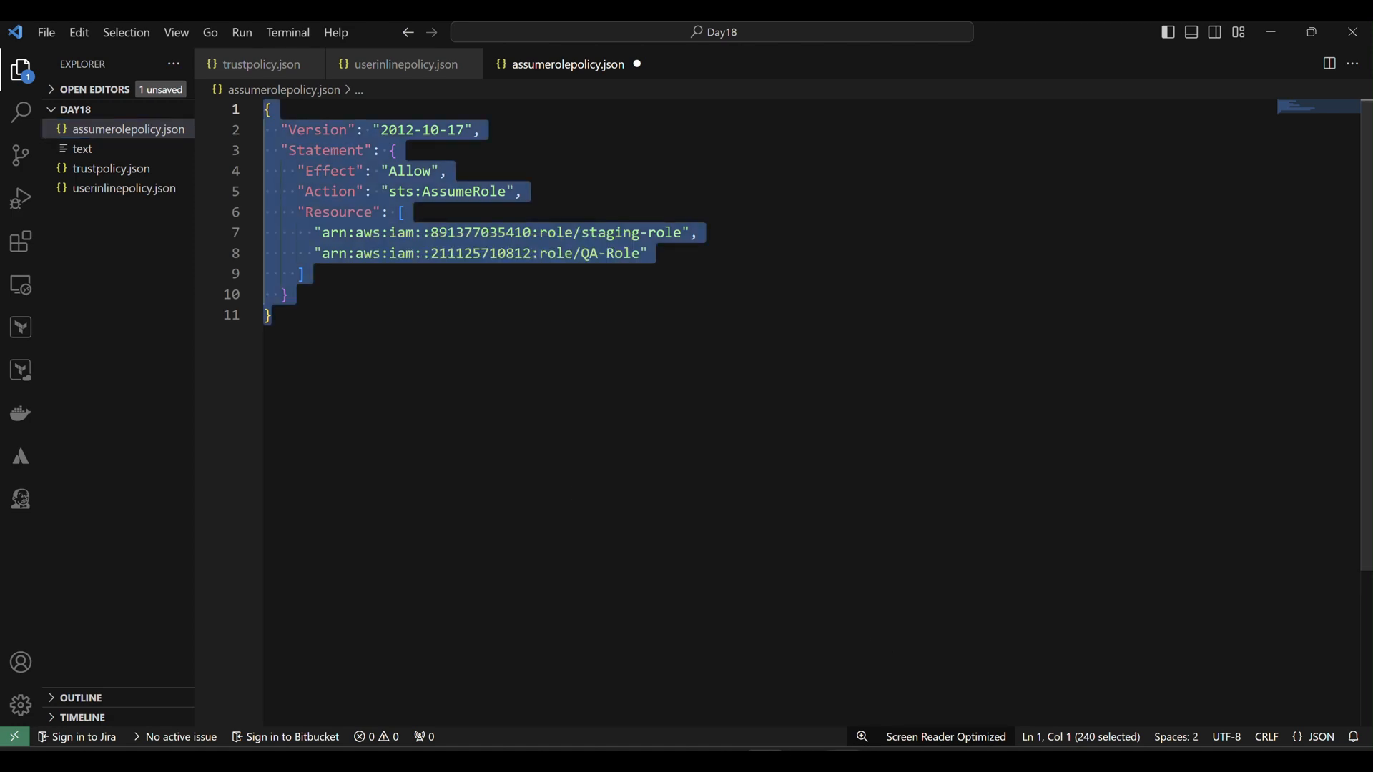
{"action": "key", "text": "alt+Tab"}
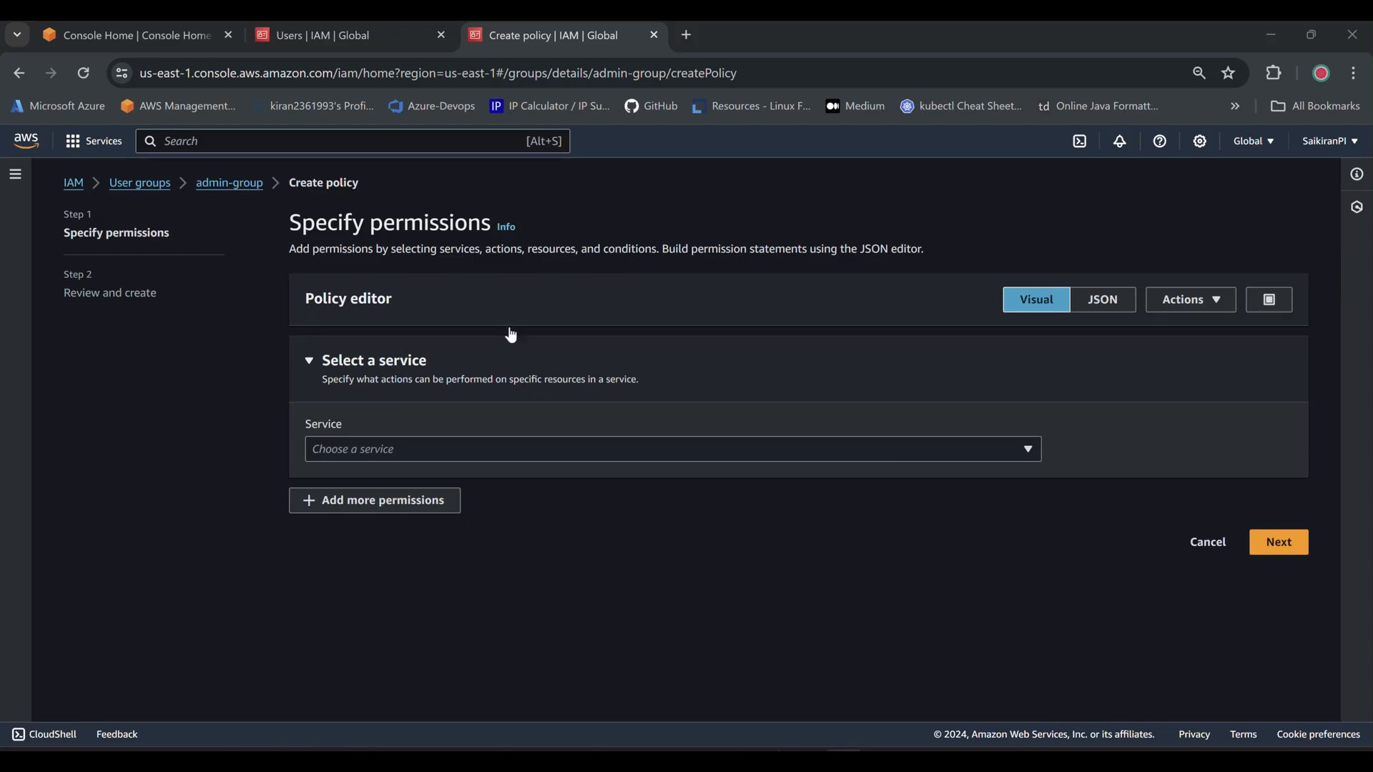
Replace the default JSON in the policy editor with the copied AssumeRole policy.
{"action": "left_click", "coordinate": [1103, 300]}
{"action": "left_click", "coordinate": [465, 507]}
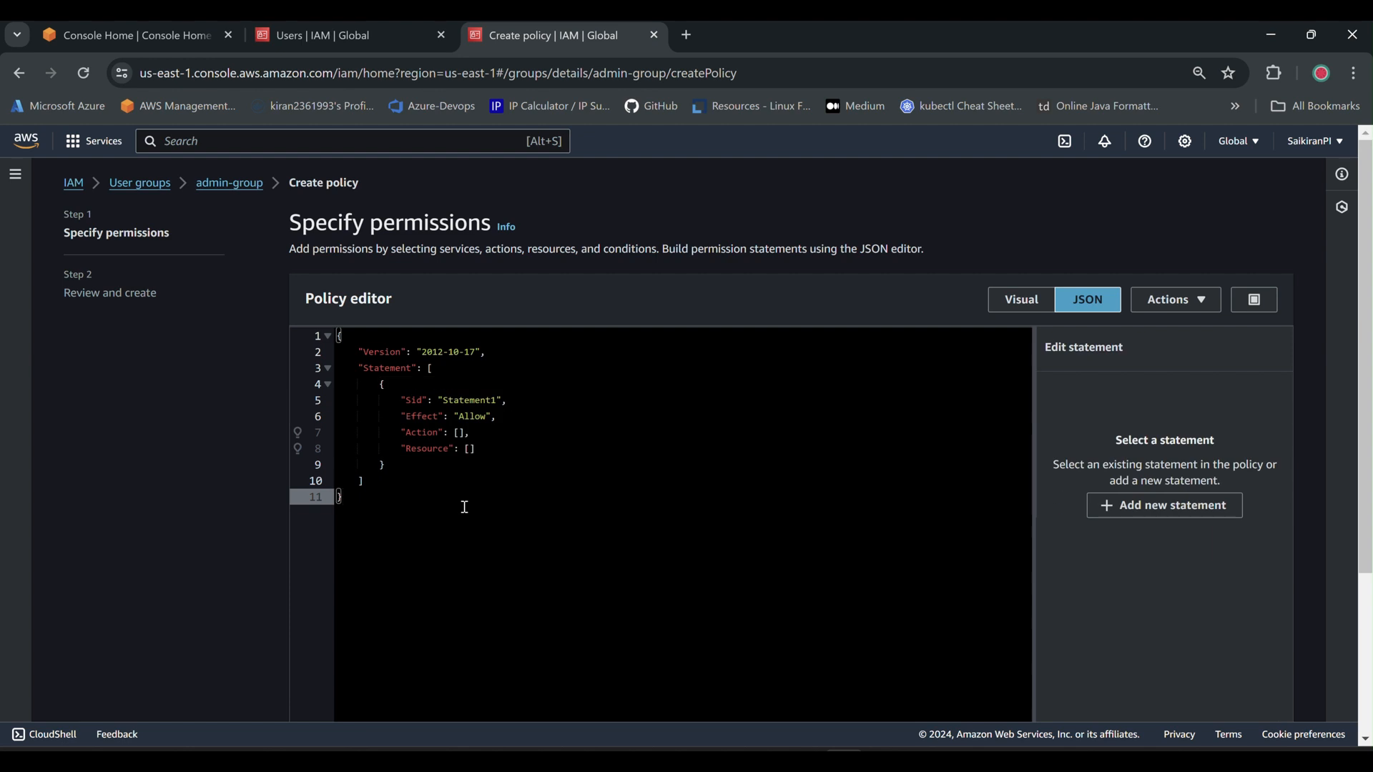
{"action": "key", "text": "ctrl+a"}
{"action": "key", "text": "BackSpace"}
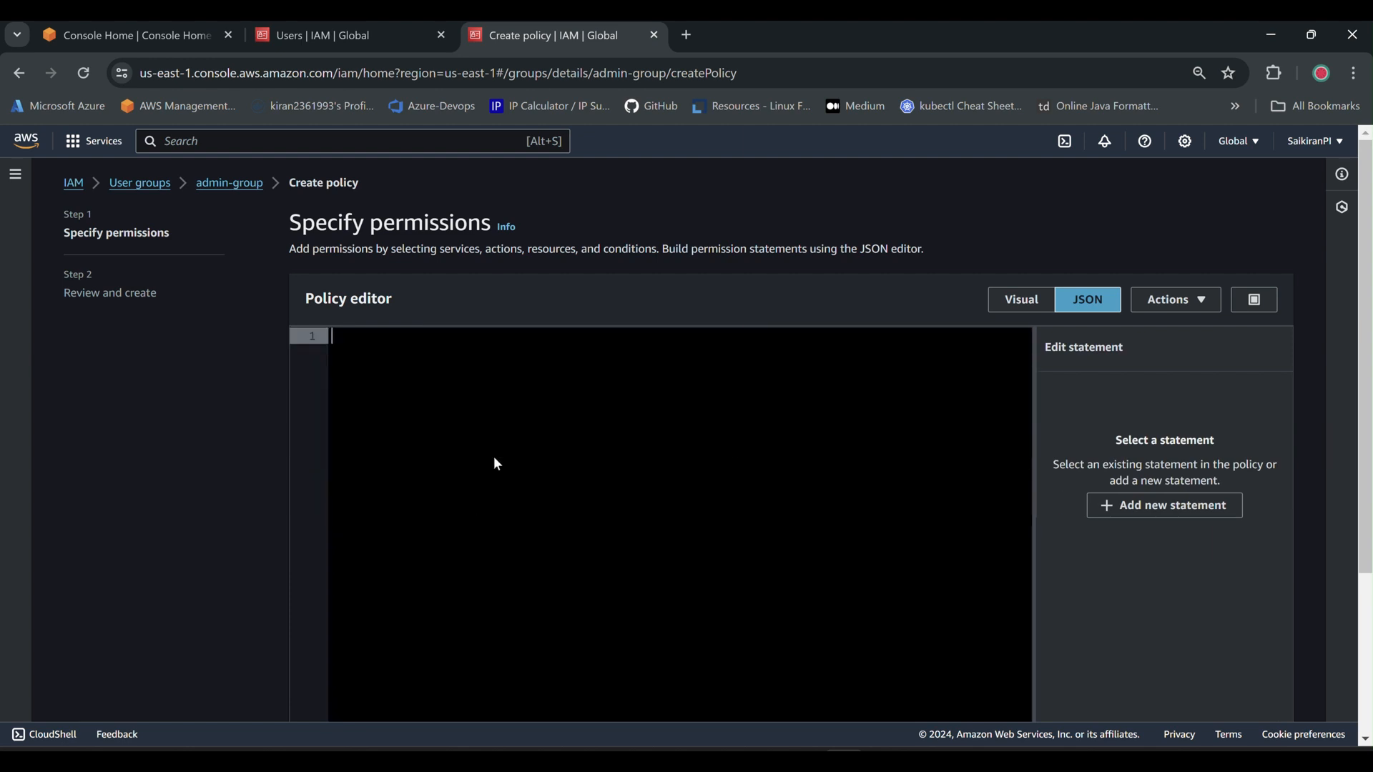
{"action": "right_click", "coordinate": [498, 465]}
{"action": "left_click", "coordinate": [552, 263]}
{"action": "scroll", "coordinate": [1147, 551], "scroll_direction": "down", "scroll_amount": 3}
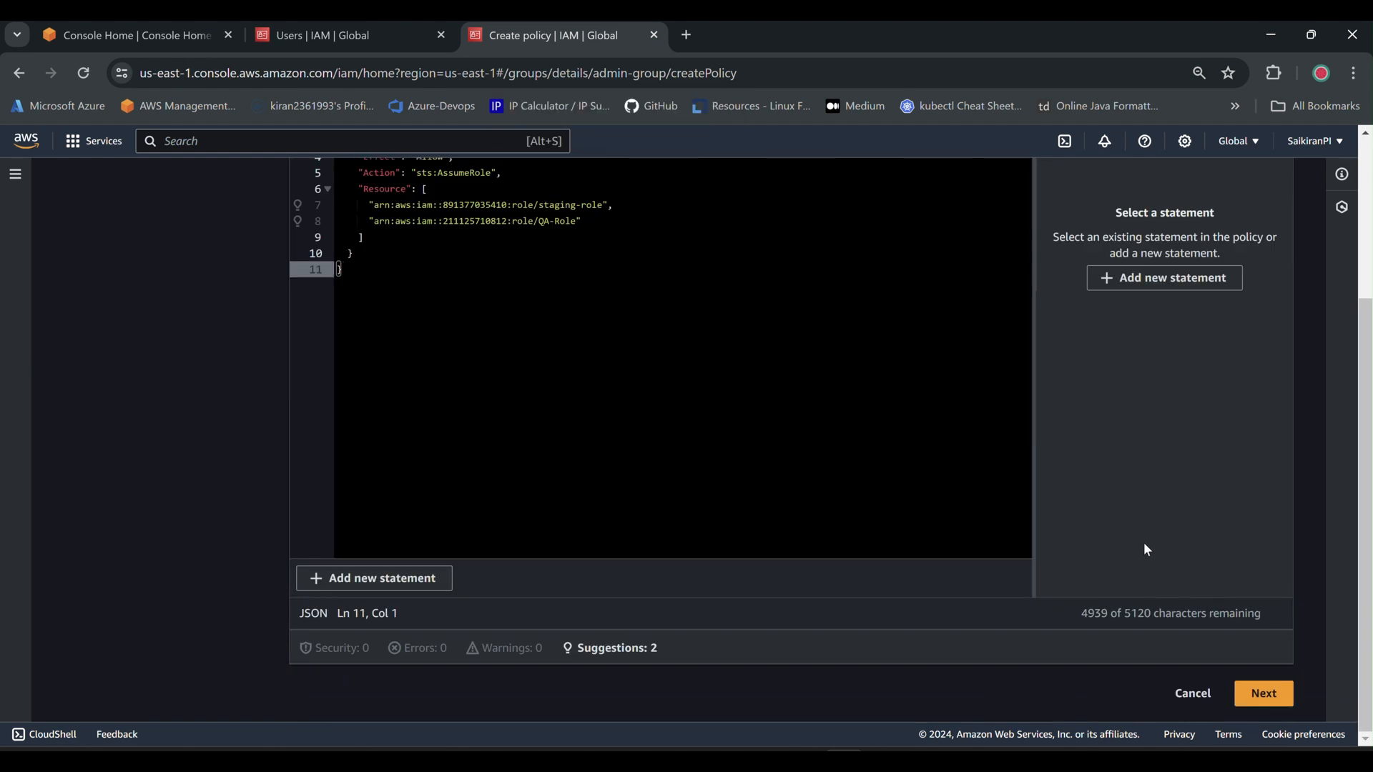
Name the inline policy UG-POLICY and create it.
{"action": "left_click", "coordinate": [1261, 693]}
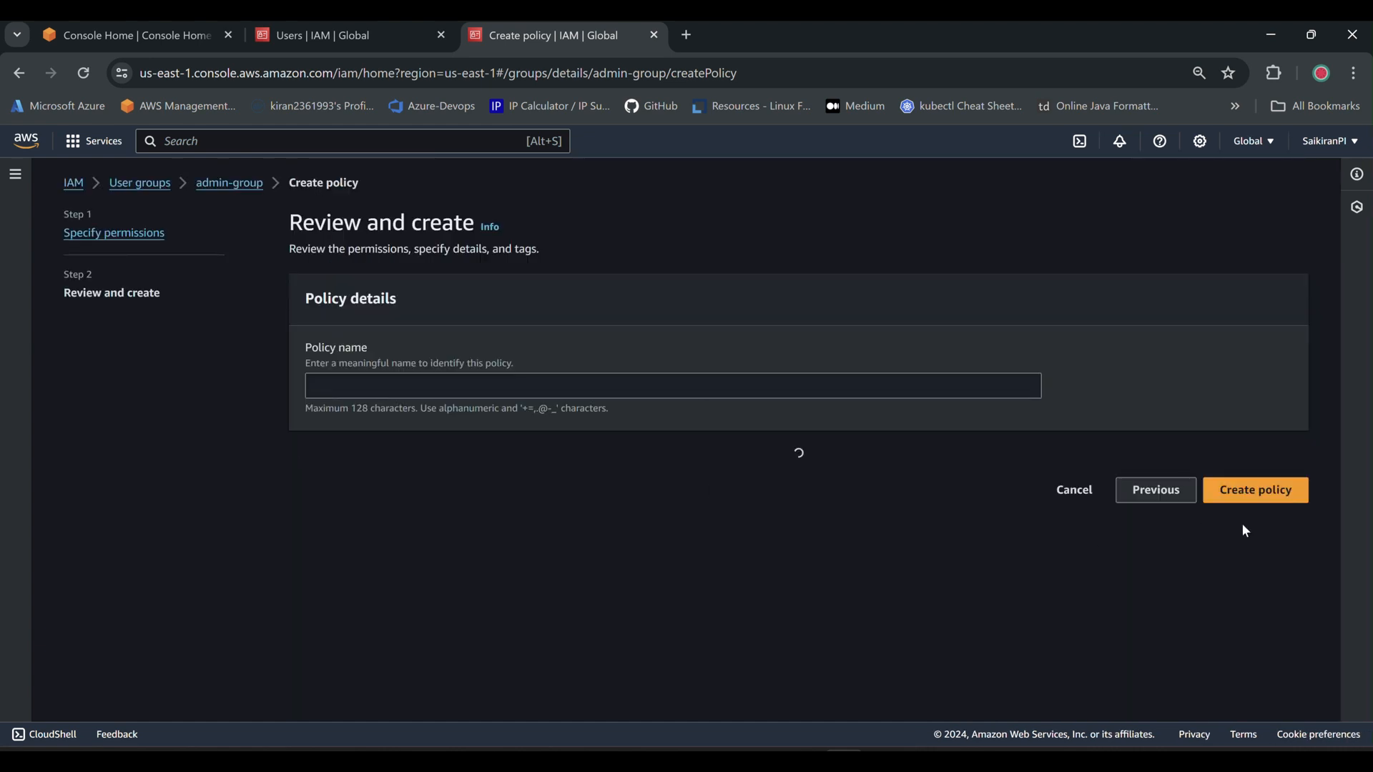
{"action": "left_click", "coordinate": [402, 379]}
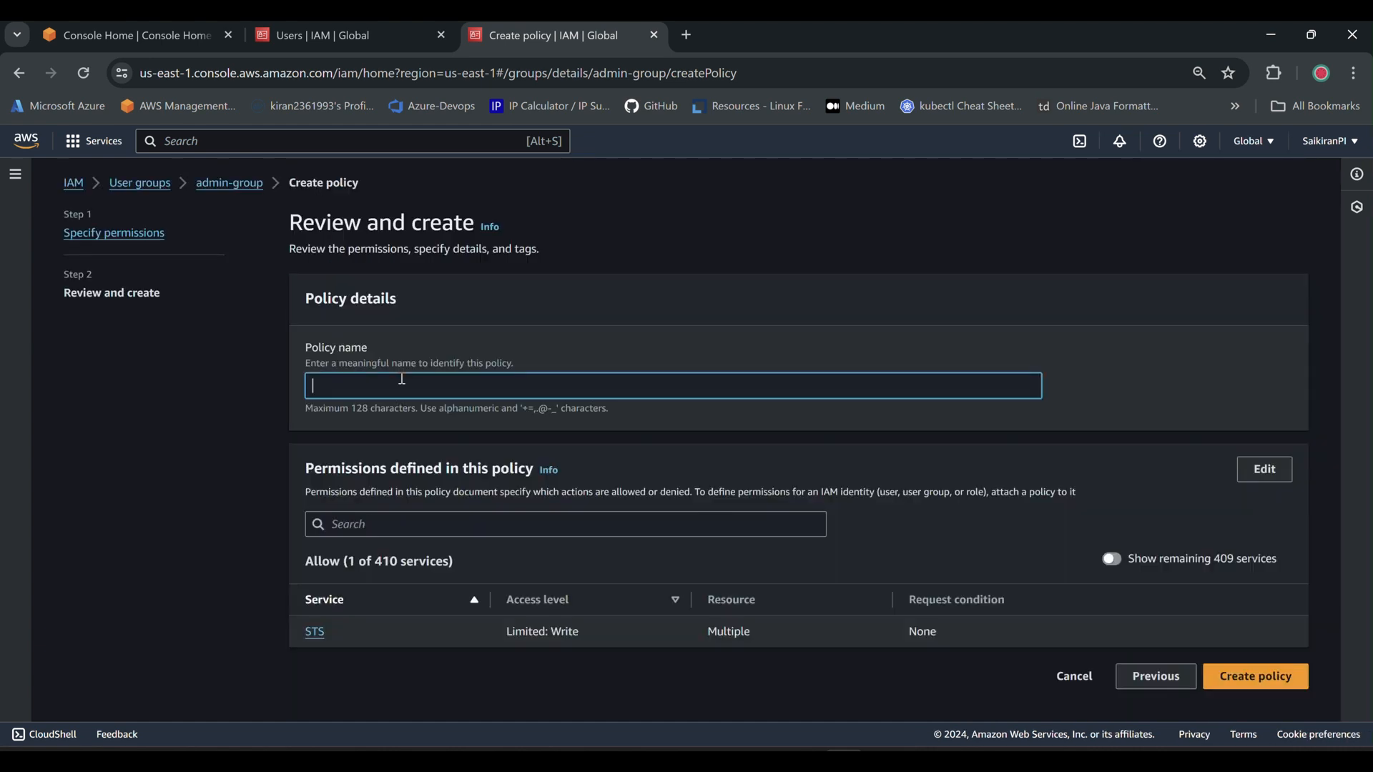
{"action": "type", "text": "UG-POLICY"}
{"action": "left_click", "coordinate": [1236, 675]}
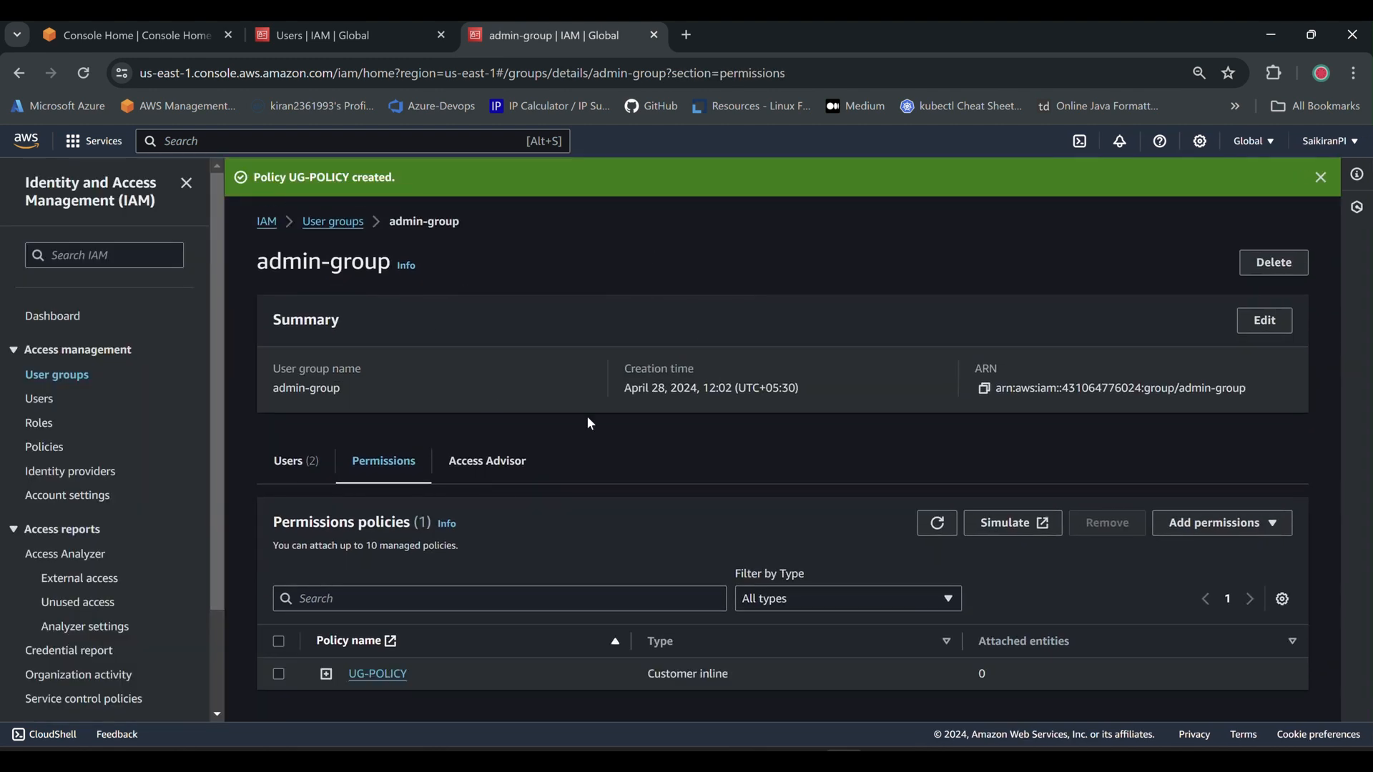
From admin-group's users, copy admin1's console sign-in link, then open a new Incognito window.
{"action": "left_click", "coordinate": [310, 467]}
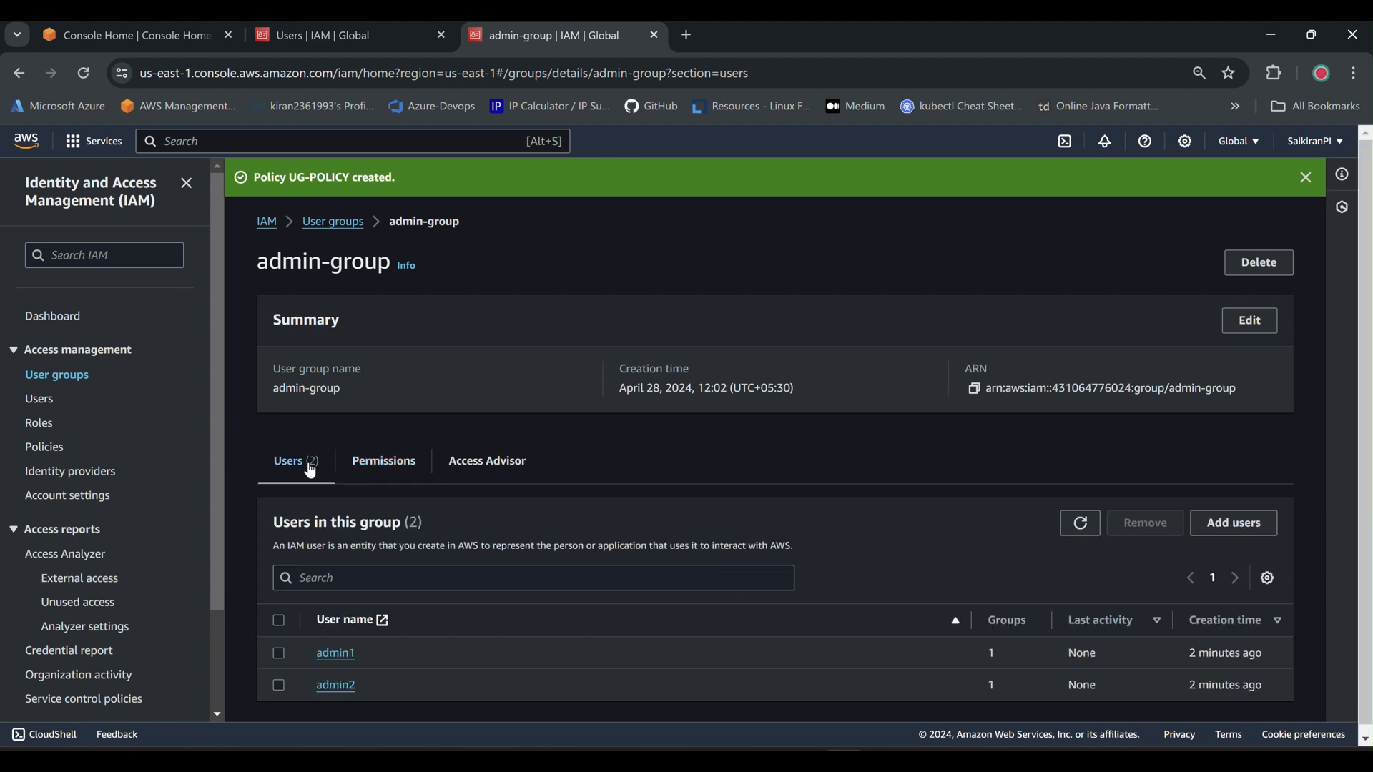
{"action": "left_click", "coordinate": [334, 653]}
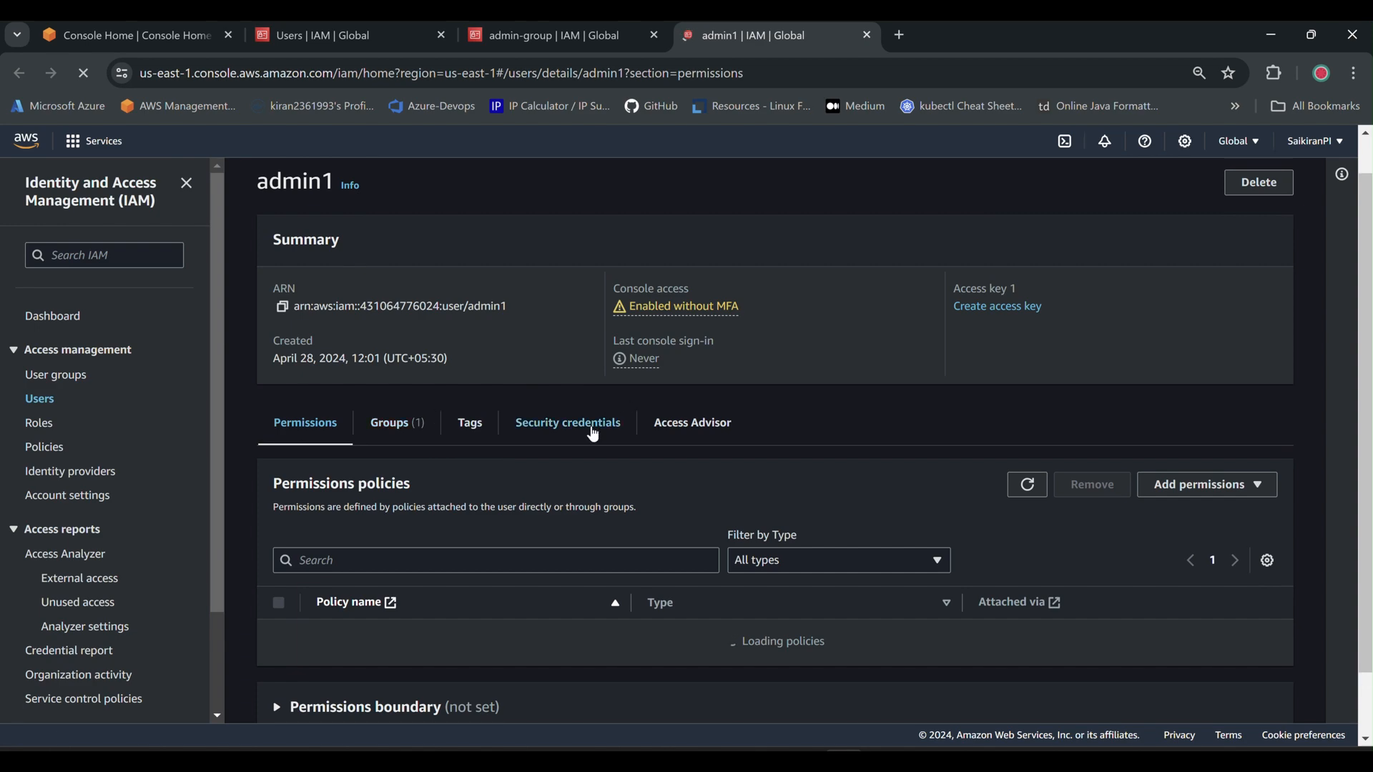
{"action": "left_click", "coordinate": [588, 425]}
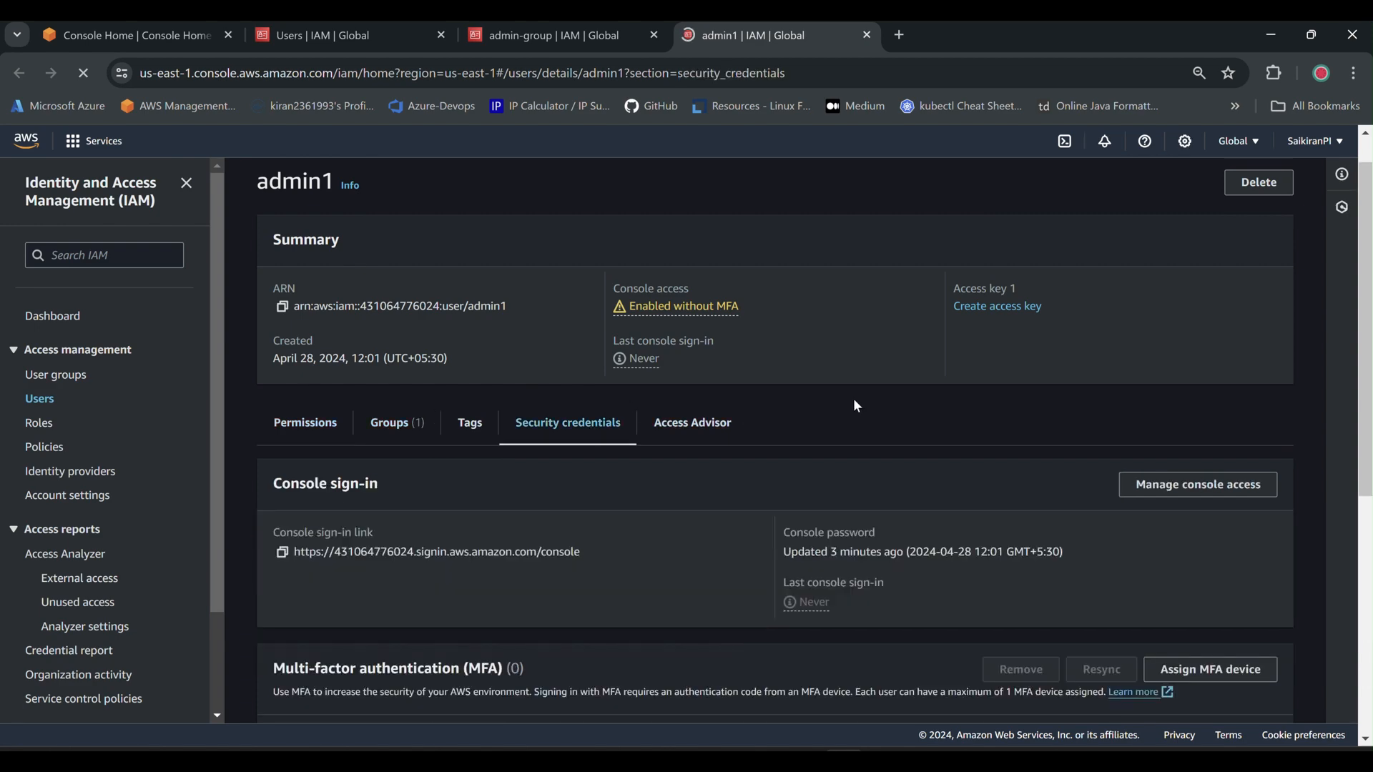
{"action": "scroll", "coordinate": [853, 397], "scroll_direction": "down", "scroll_amount": 5}
{"action": "scroll", "coordinate": [629, 415], "scroll_direction": "down", "scroll_amount": 5}
{"action": "scroll", "coordinate": [685, 483], "scroll_direction": "up", "scroll_amount": 5}
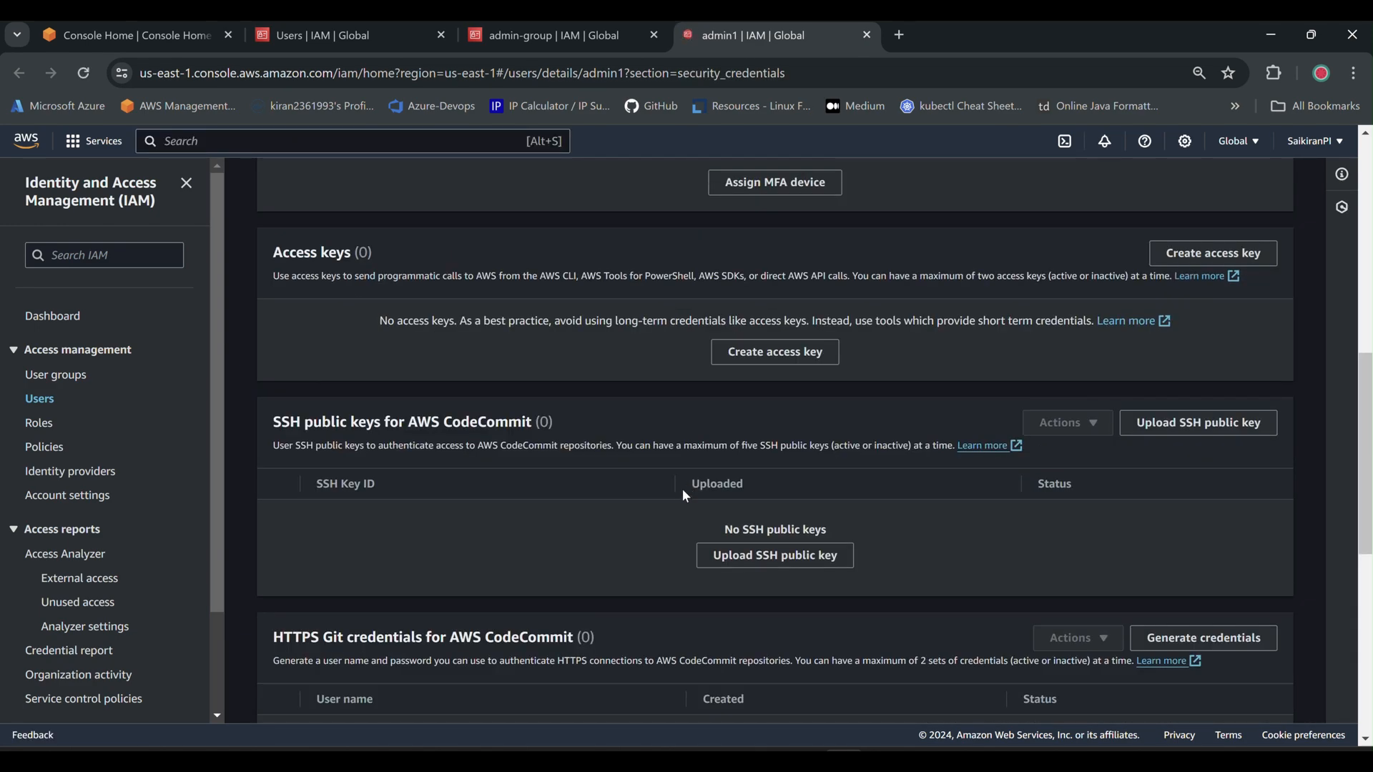
{"action": "scroll", "coordinate": [684, 493], "scroll_direction": "up", "scroll_amount": 7}
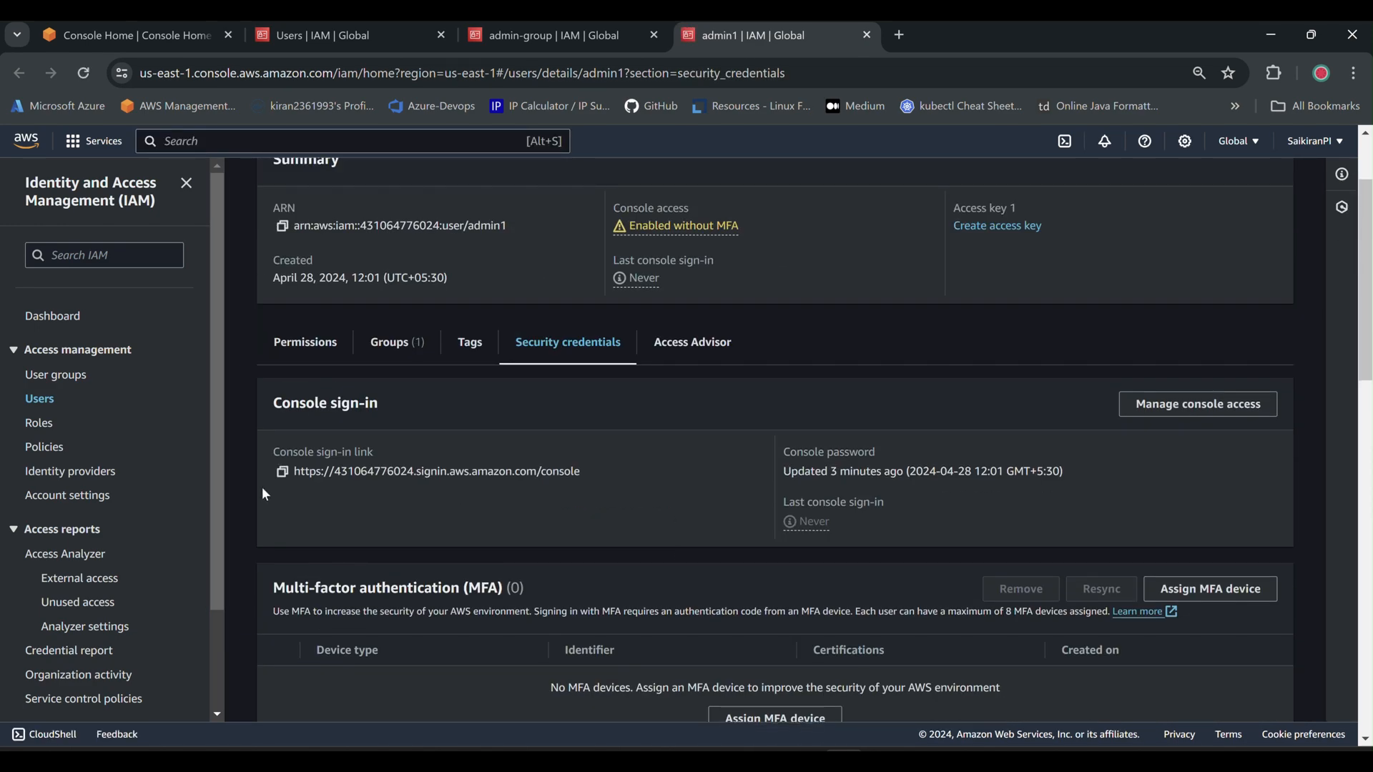
{"action": "left_click", "coordinate": [282, 478]}
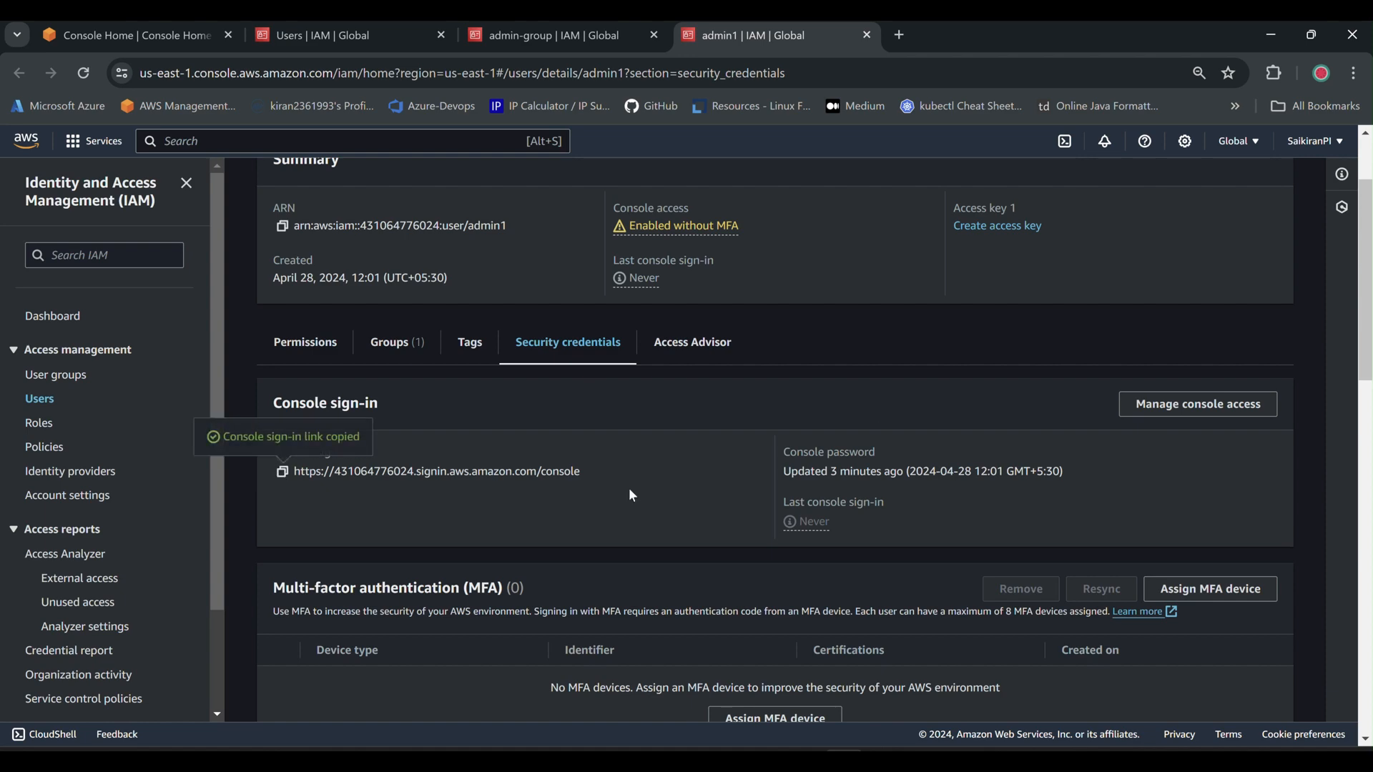
{"action": "left_click", "coordinate": [1354, 73]}
{"action": "left_click", "coordinate": [1158, 207]}
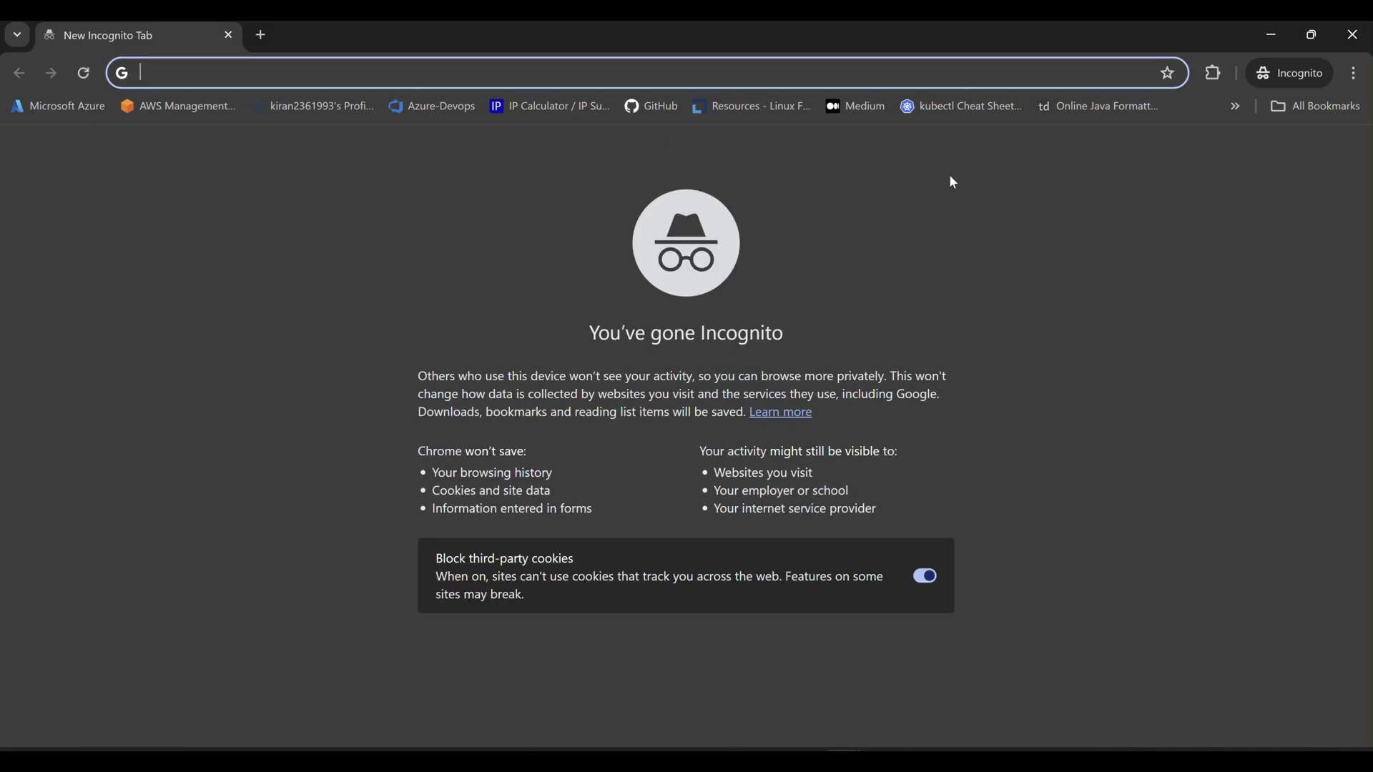
Sign in as IAM user admin1 via the pasted sign-in URL, then return to the main console window.
{"action": "key", "text": "ctrl+v"}
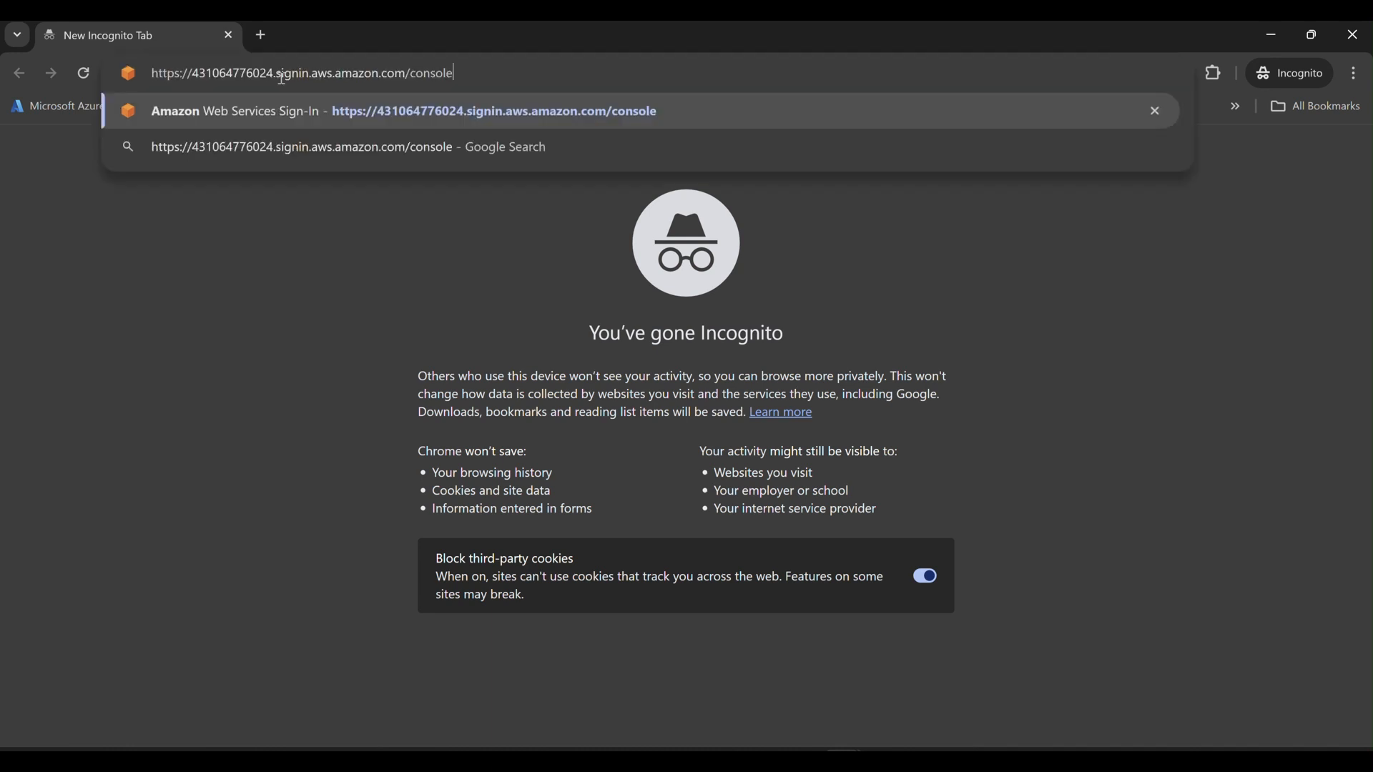
{"action": "key", "text": "Return"}
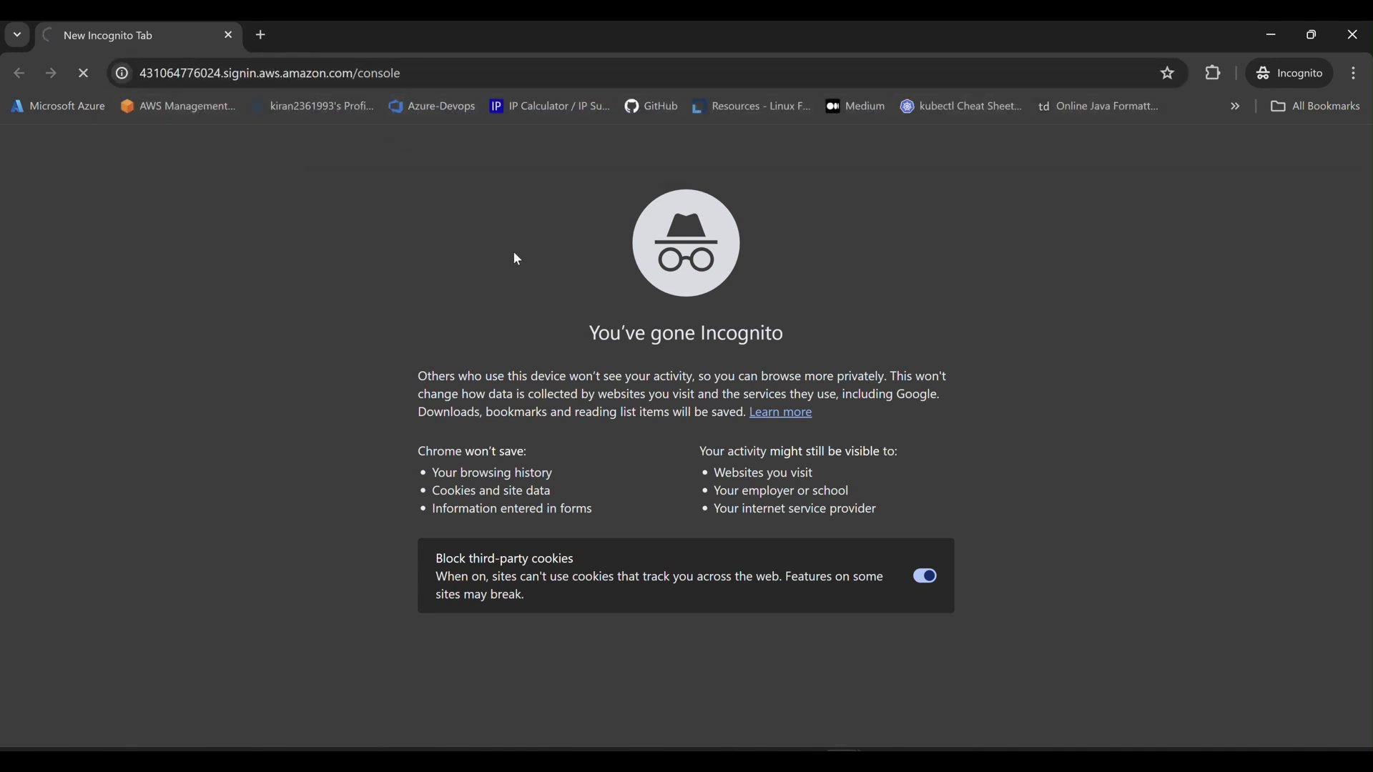
{"action": "left_click", "coordinate": [387, 393]}
{"action": "type", "text": "admin1"}
{"action": "key", "text": "Tab"}
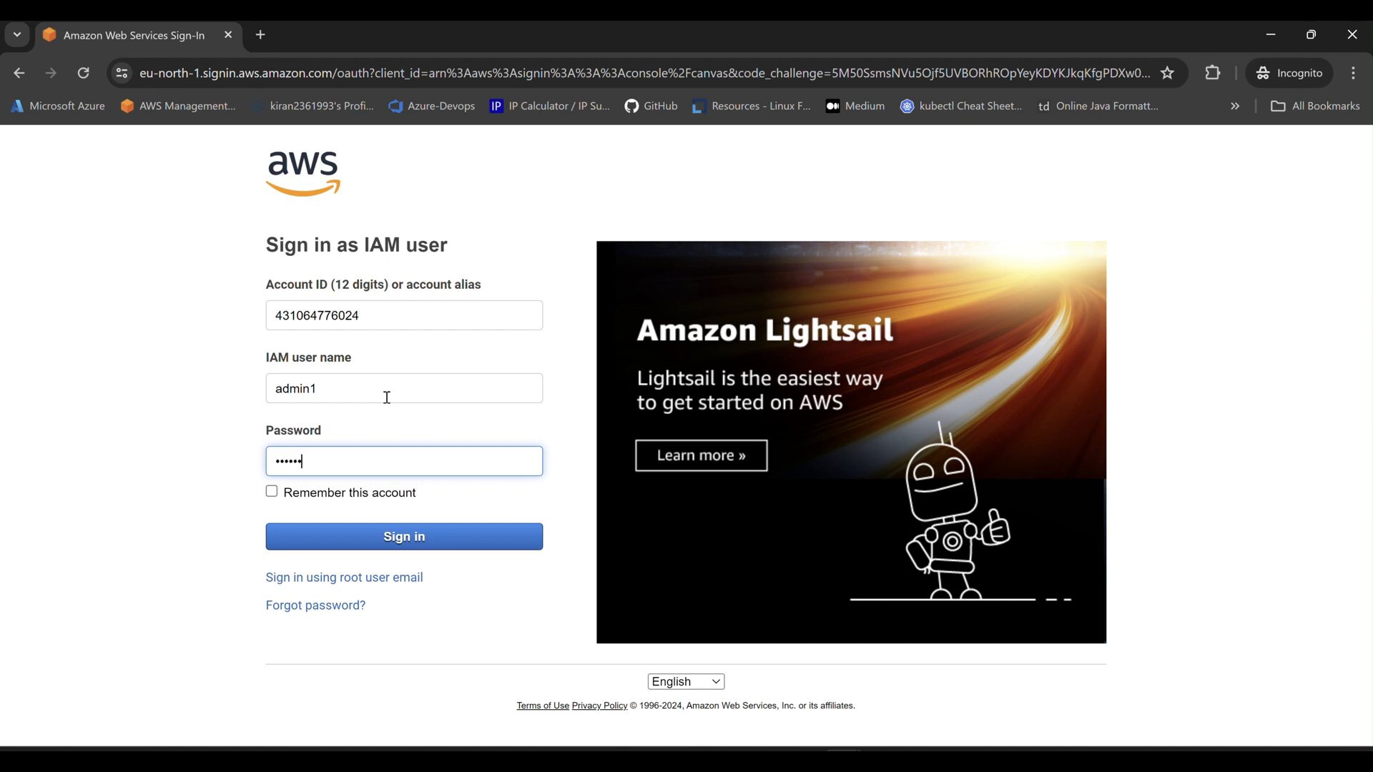
{"action": "left_click", "coordinate": [439, 530]}
{"action": "mouse_move", "coordinate": [844, 760]}
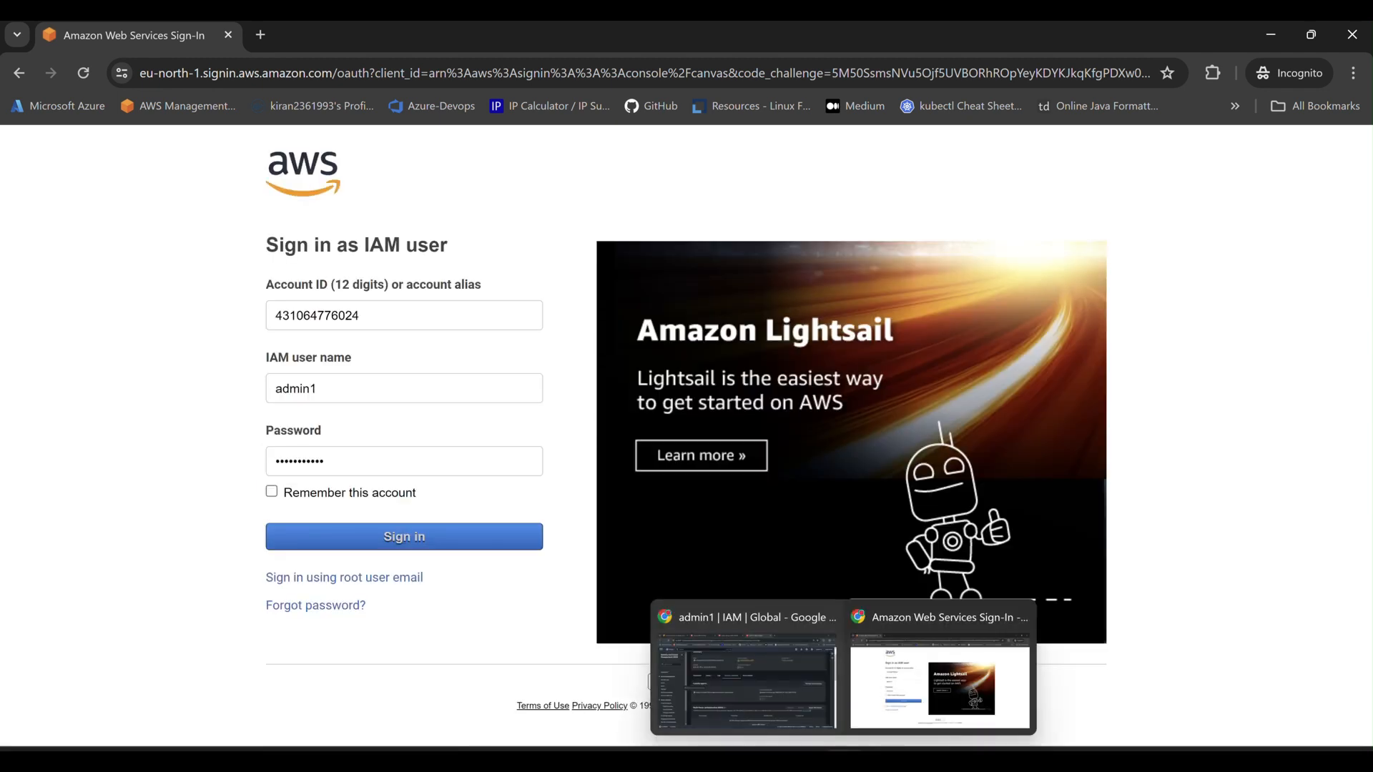
{"action": "left_click", "coordinate": [774, 672]}
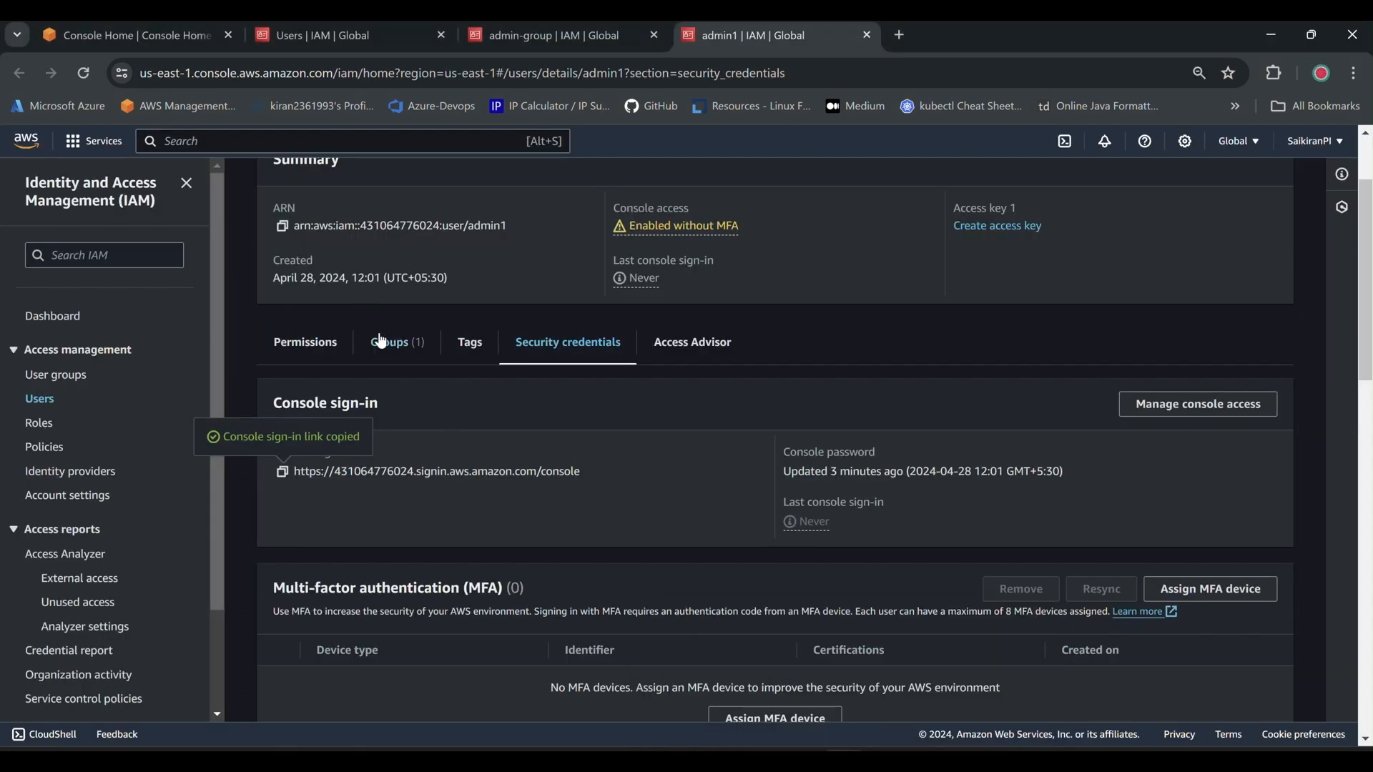
From the IAM Users list, copy admin2's console sign-in link and open another Incognito window.
{"action": "scroll", "coordinate": [382, 342], "scroll_direction": "up", "scroll_amount": 2}
{"action": "left_click", "coordinate": [317, 187]}
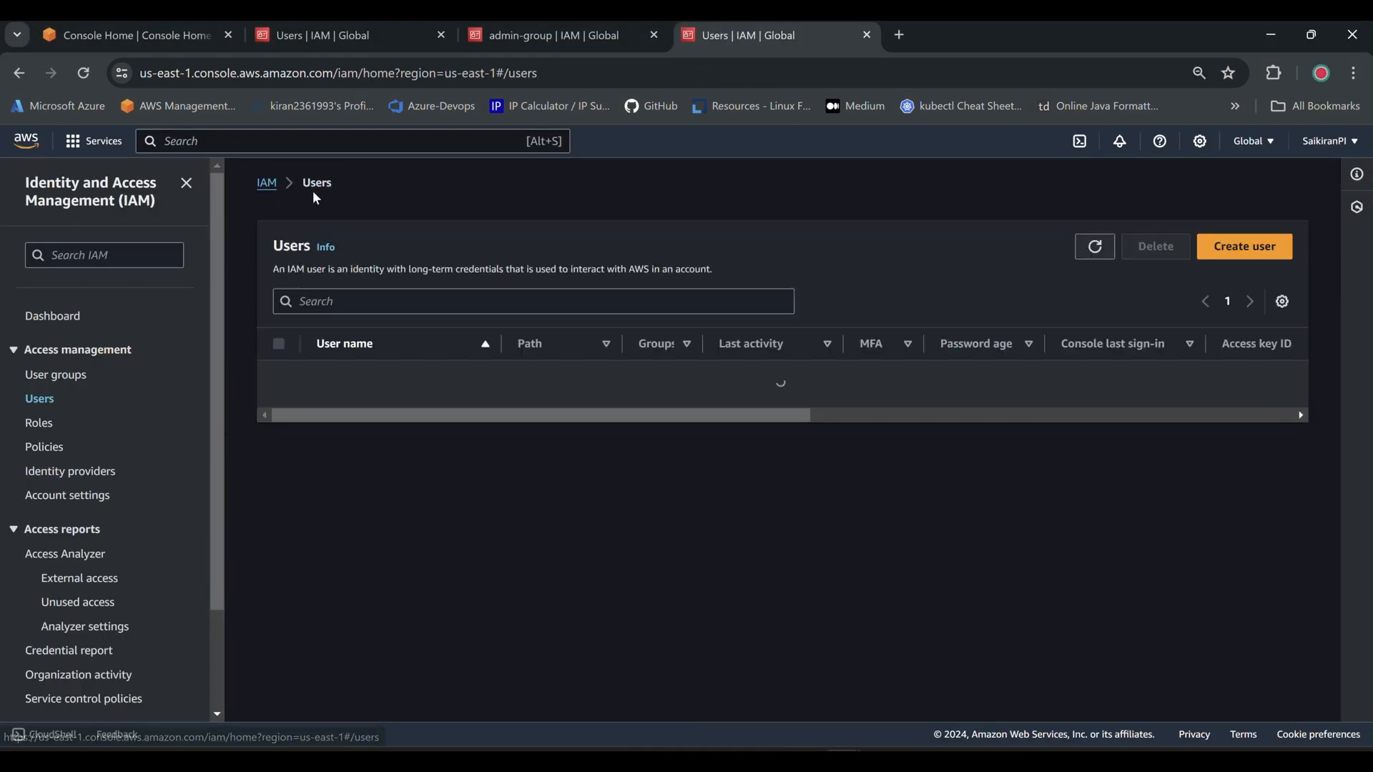
{"action": "left_click", "coordinate": [331, 411]}
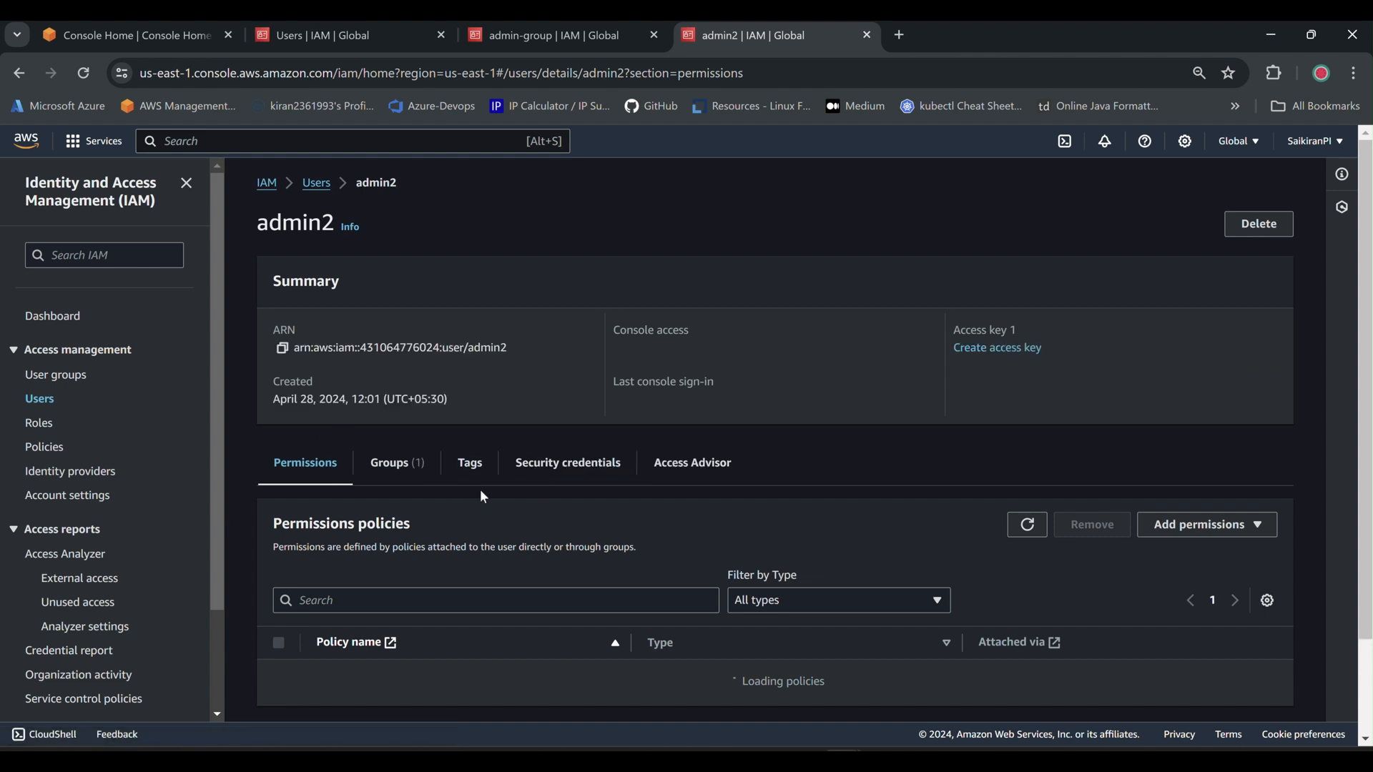
{"action": "left_click", "coordinate": [533, 480]}
{"action": "scroll", "coordinate": [429, 501], "scroll_direction": "down", "scroll_amount": 2}
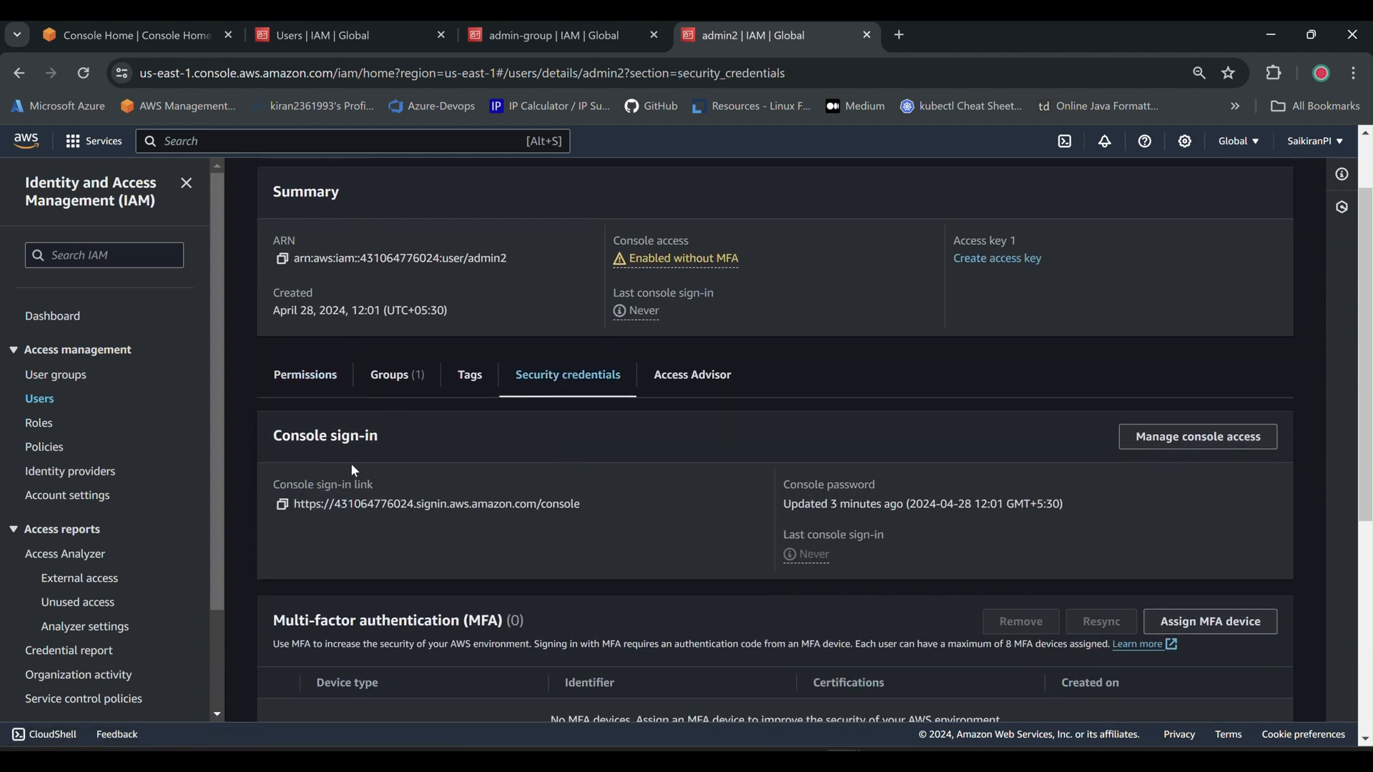
{"action": "left_click", "coordinate": [282, 505]}
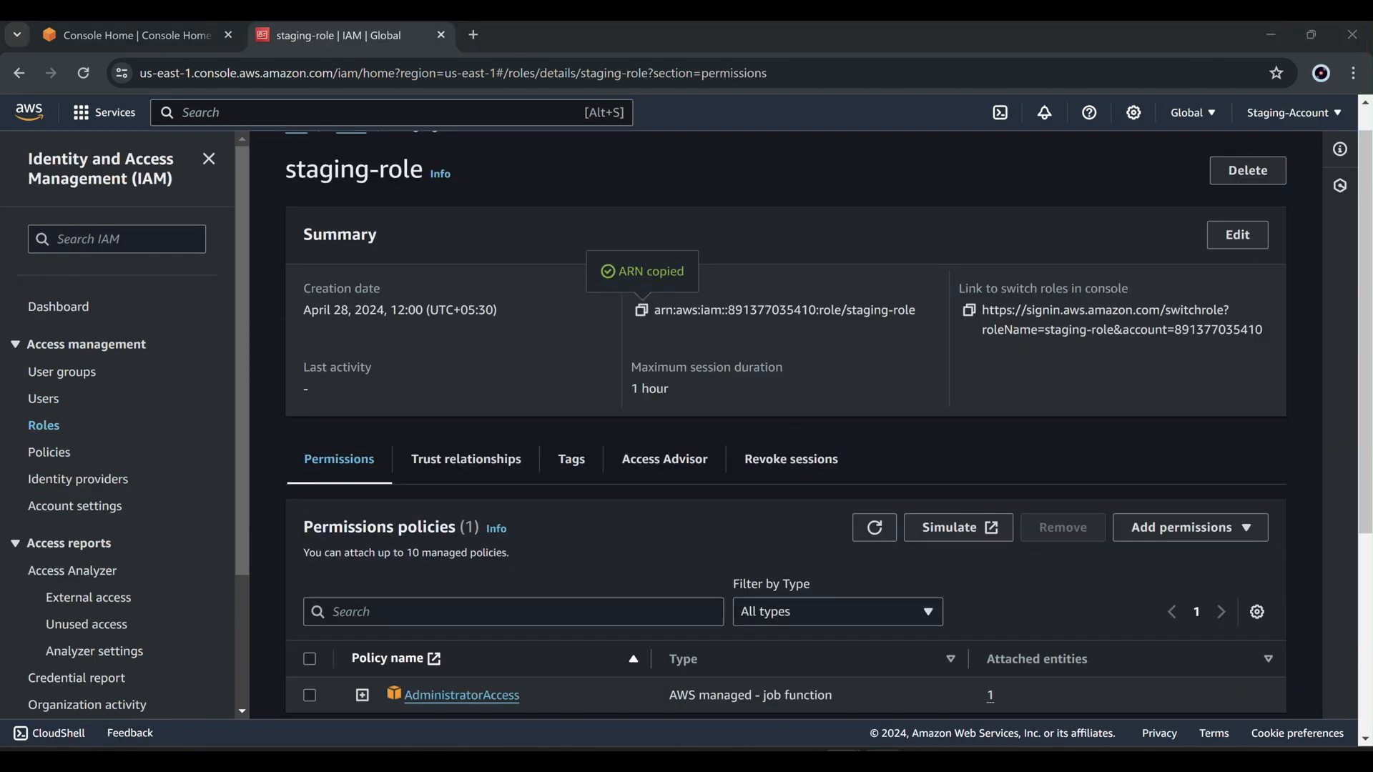
{"action": "left_click", "coordinate": [1355, 73]}
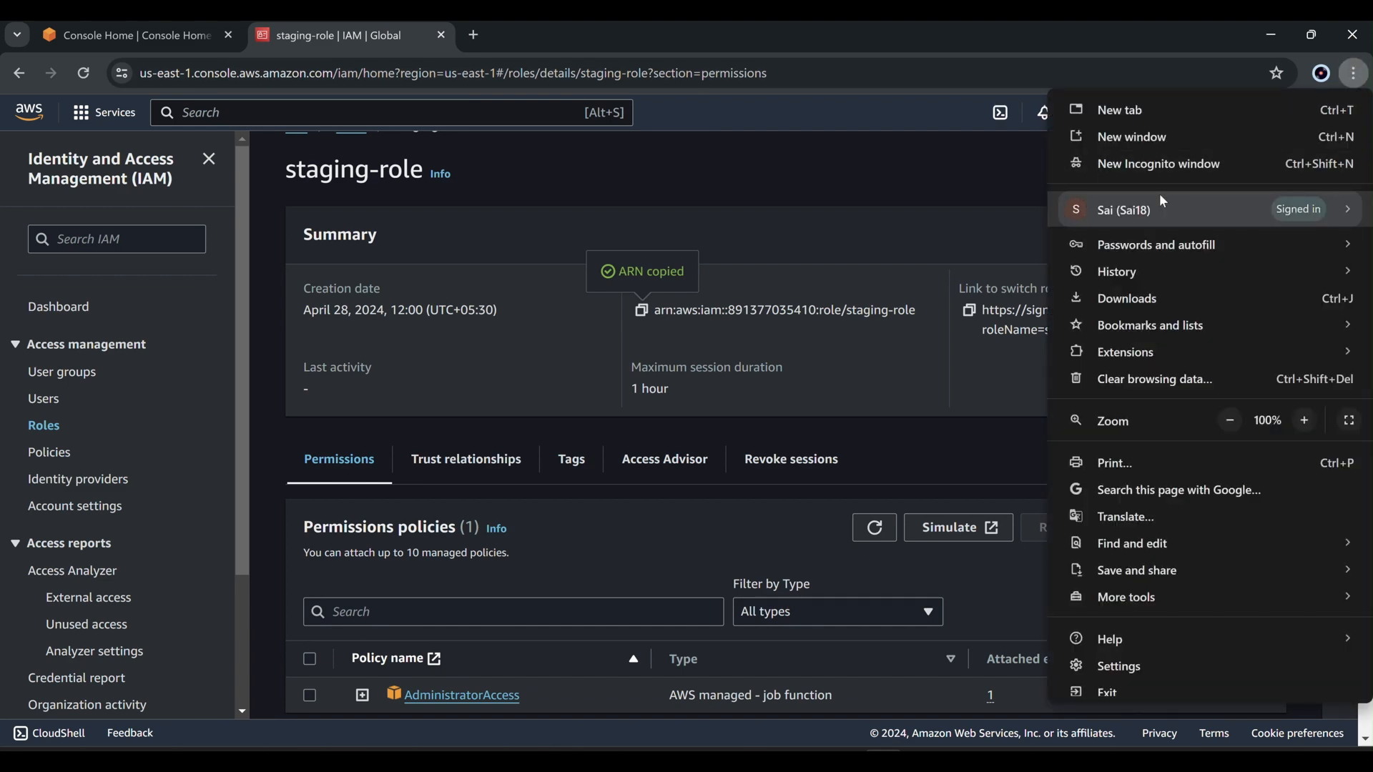
{"action": "left_click", "coordinate": [1166, 164]}
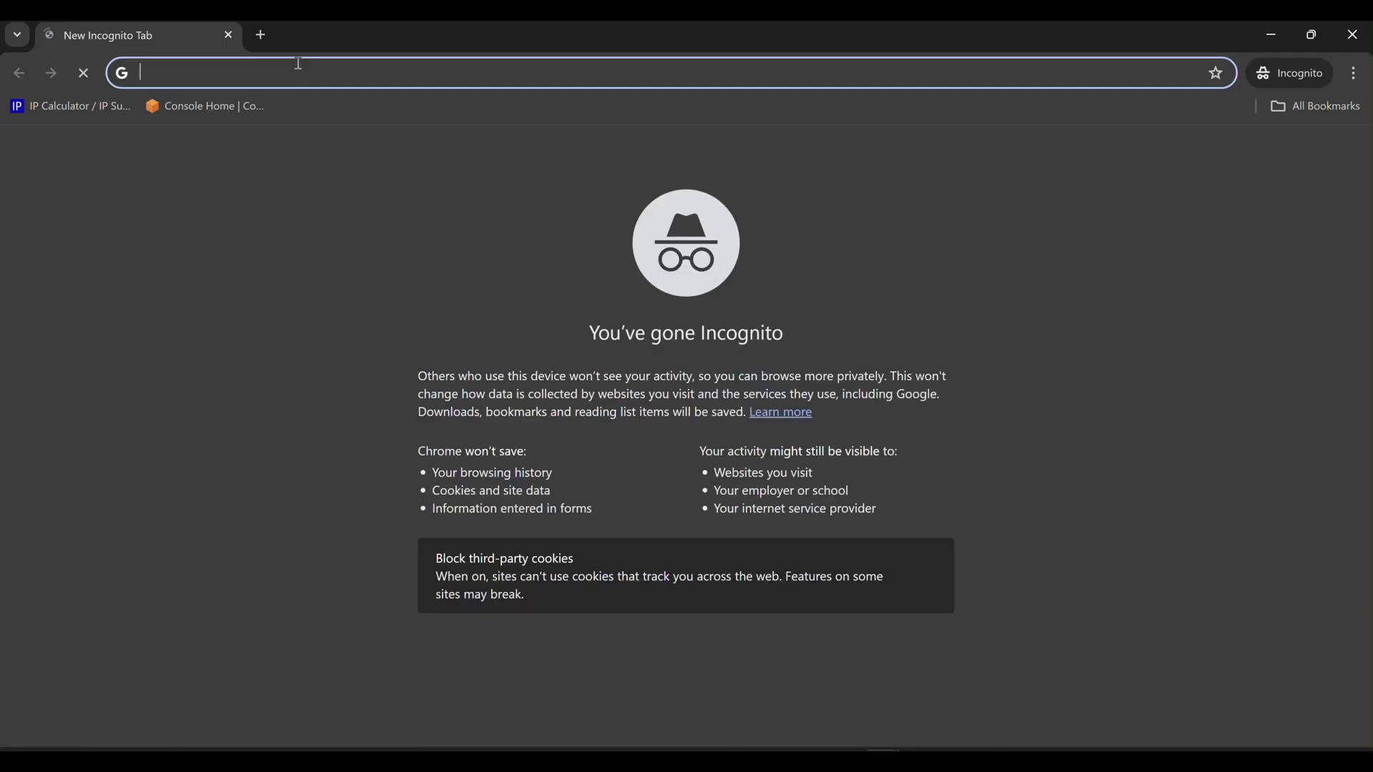
Sign in as IAM user admin2 using the pasted sign-in URL and password, then bring up admin1's Console Home.
{"action": "right_click", "coordinate": [286, 70]}
{"action": "left_click", "coordinate": [347, 232]}
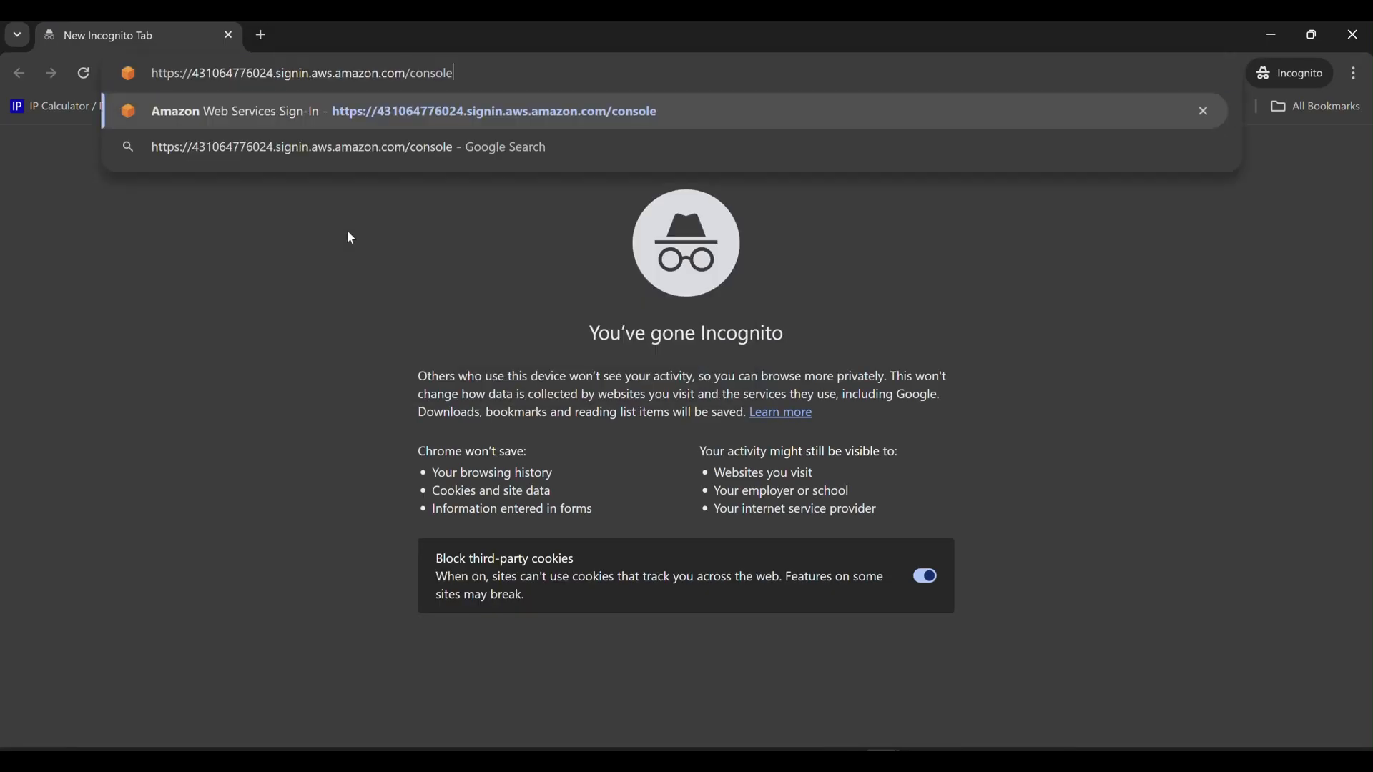
{"action": "key", "text": "Return"}
{"action": "left_click", "coordinate": [384, 362]}
{"action": "type", "text": "admin2"}
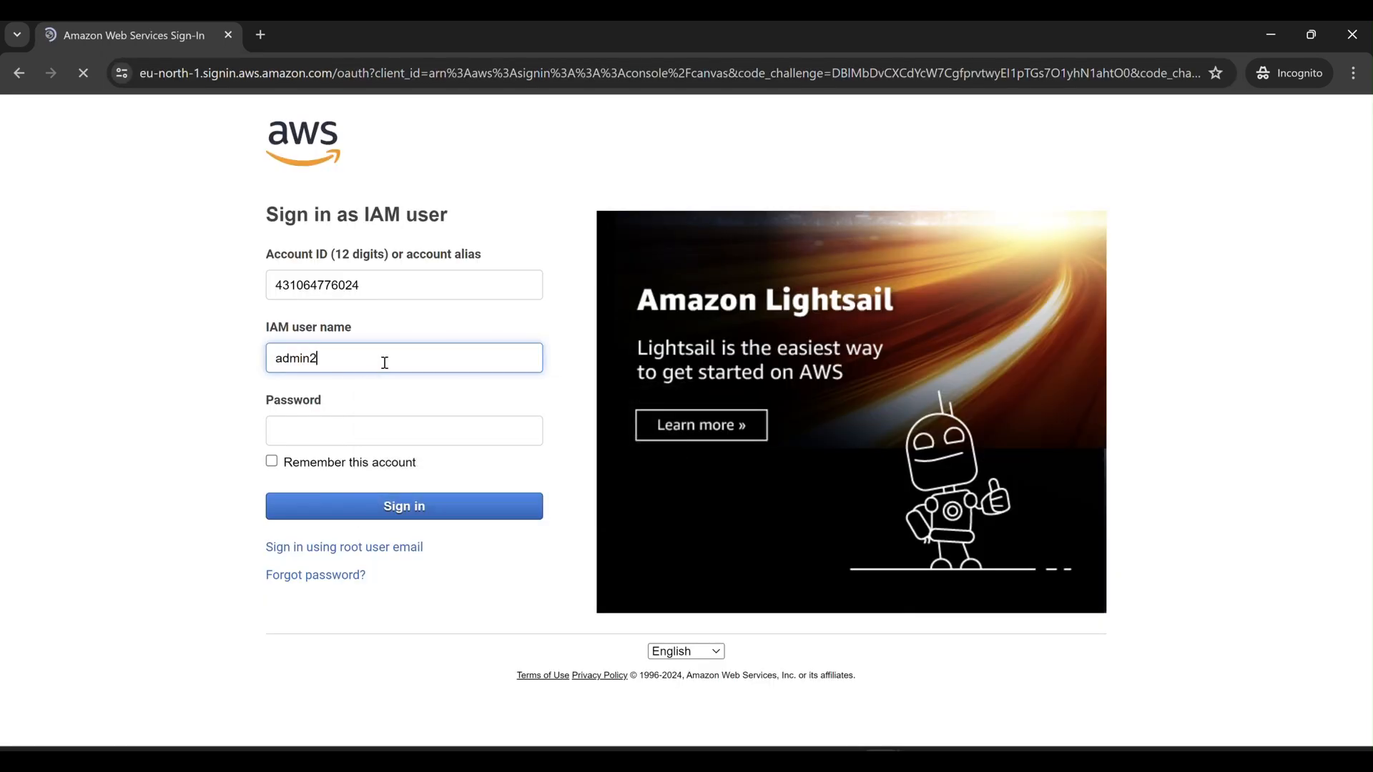
{"action": "key", "text": "Tab"}
{"action": "type", "text": "••••••"}
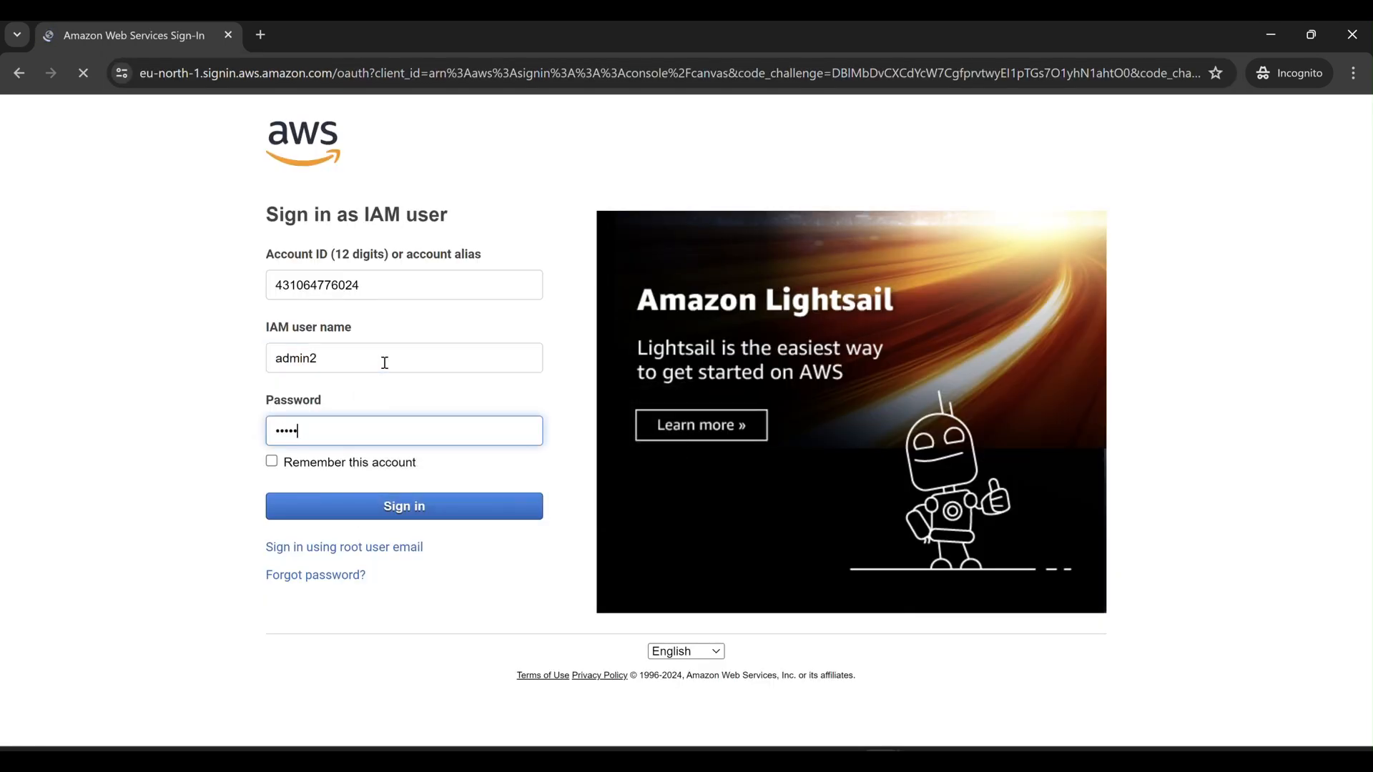
{"action": "key", "text": "Return"}
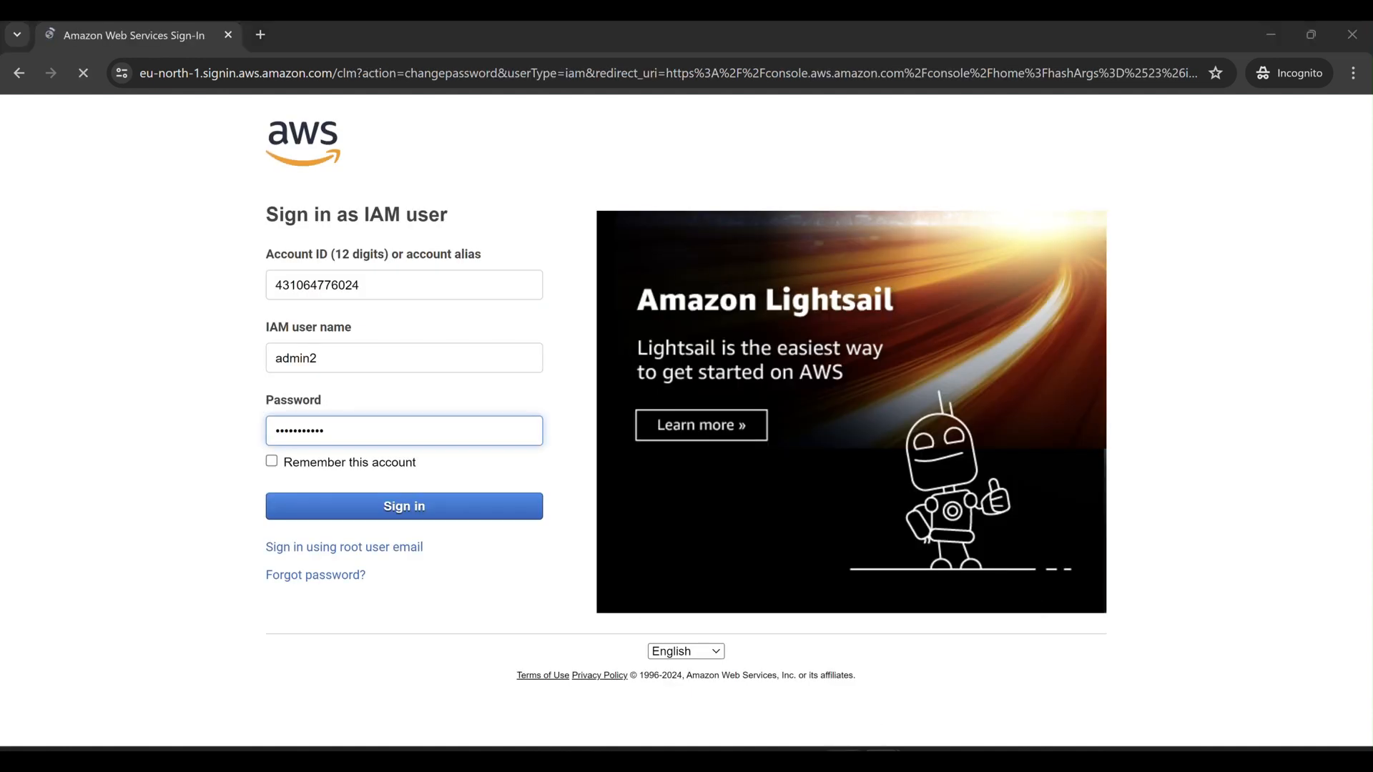
{"action": "mouse_move", "coordinate": [881, 760]}
{"action": "left_click", "coordinate": [892, 700]}
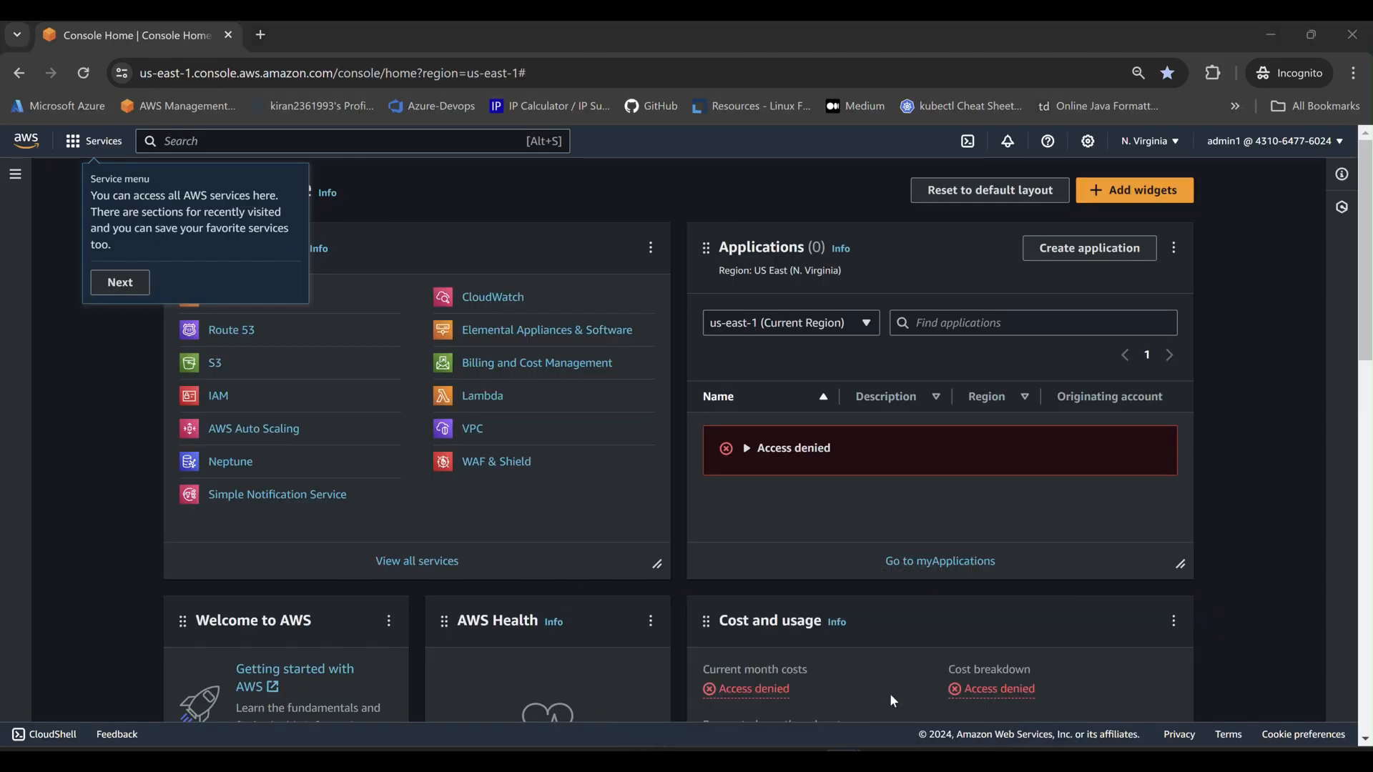
Dismiss the console tour tips and open EC2 from Recently visited.
{"action": "left_click", "coordinate": [121, 282]}
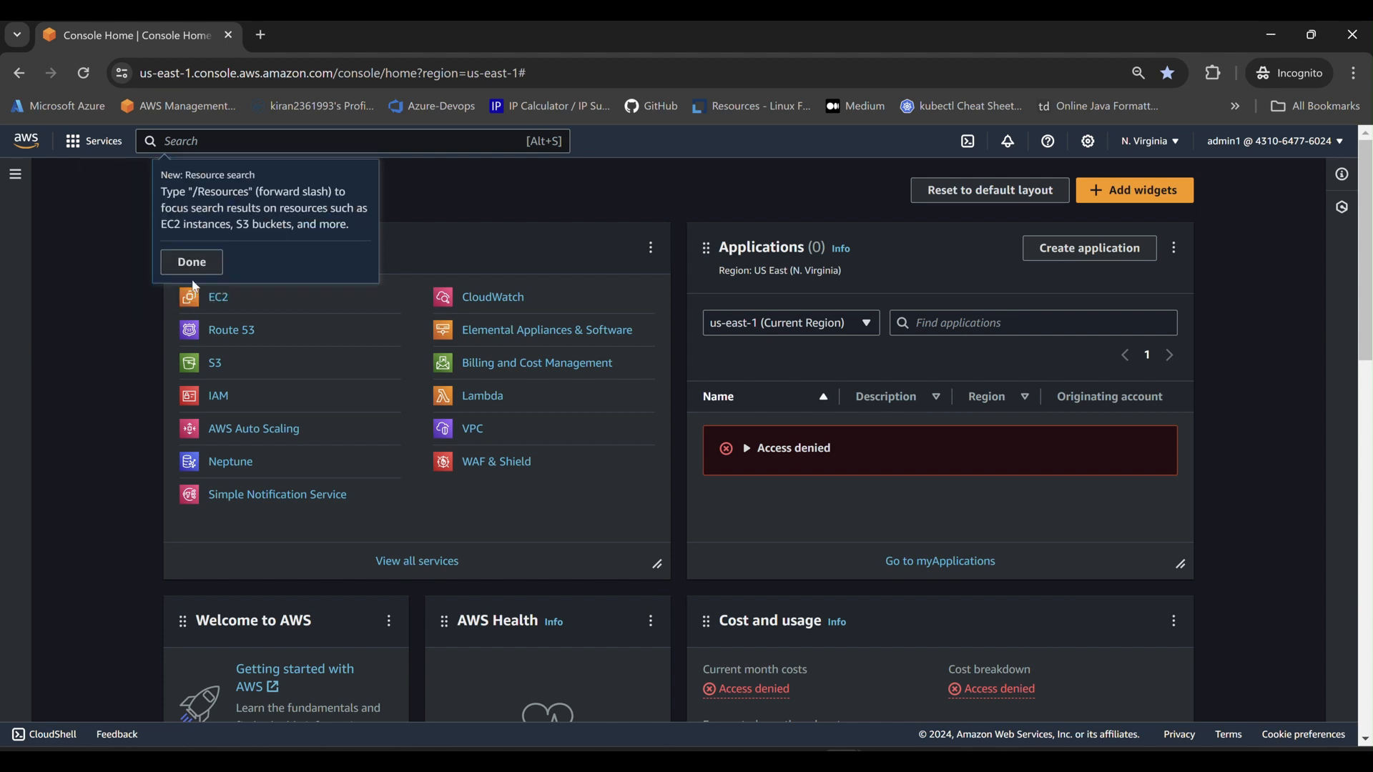
{"action": "left_click", "coordinate": [194, 266]}
{"action": "left_click", "coordinate": [1035, 273]}
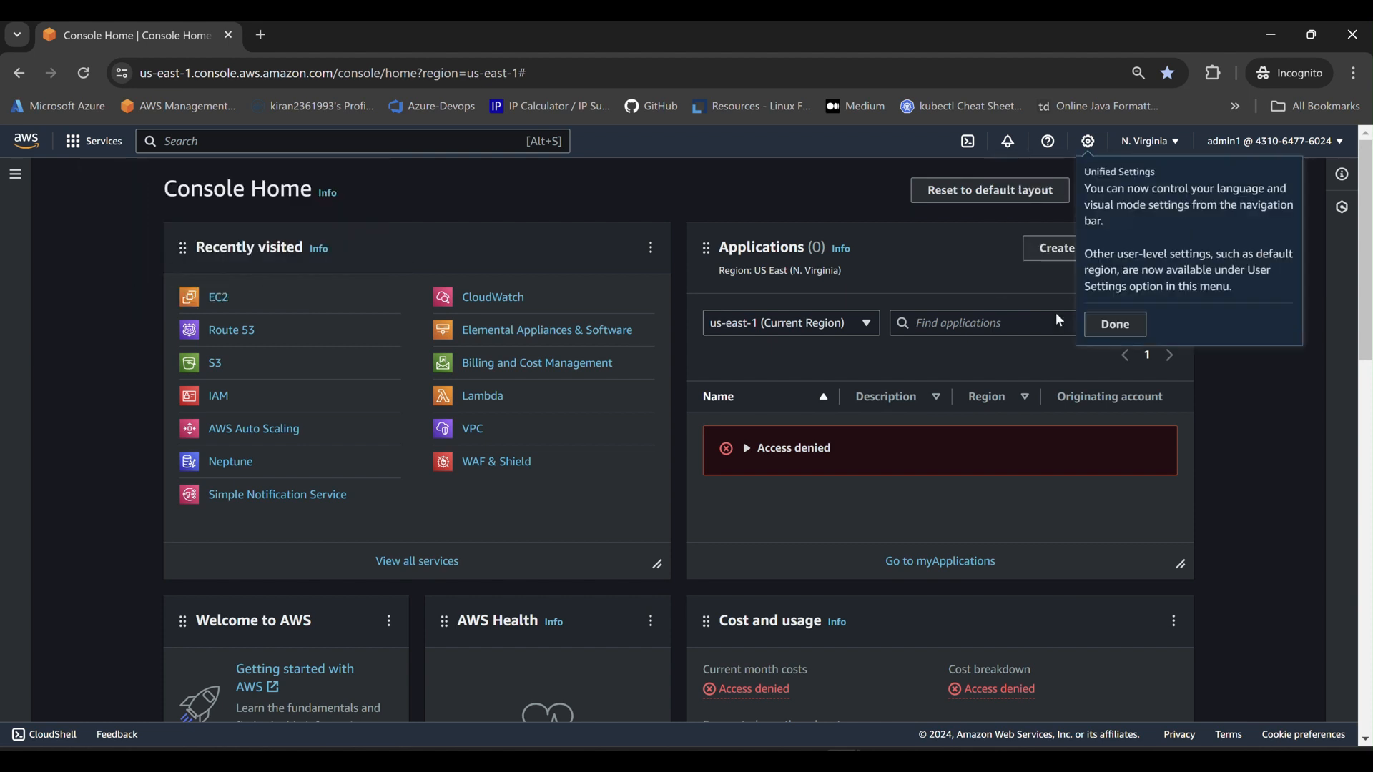
{"action": "left_click", "coordinate": [1116, 326]}
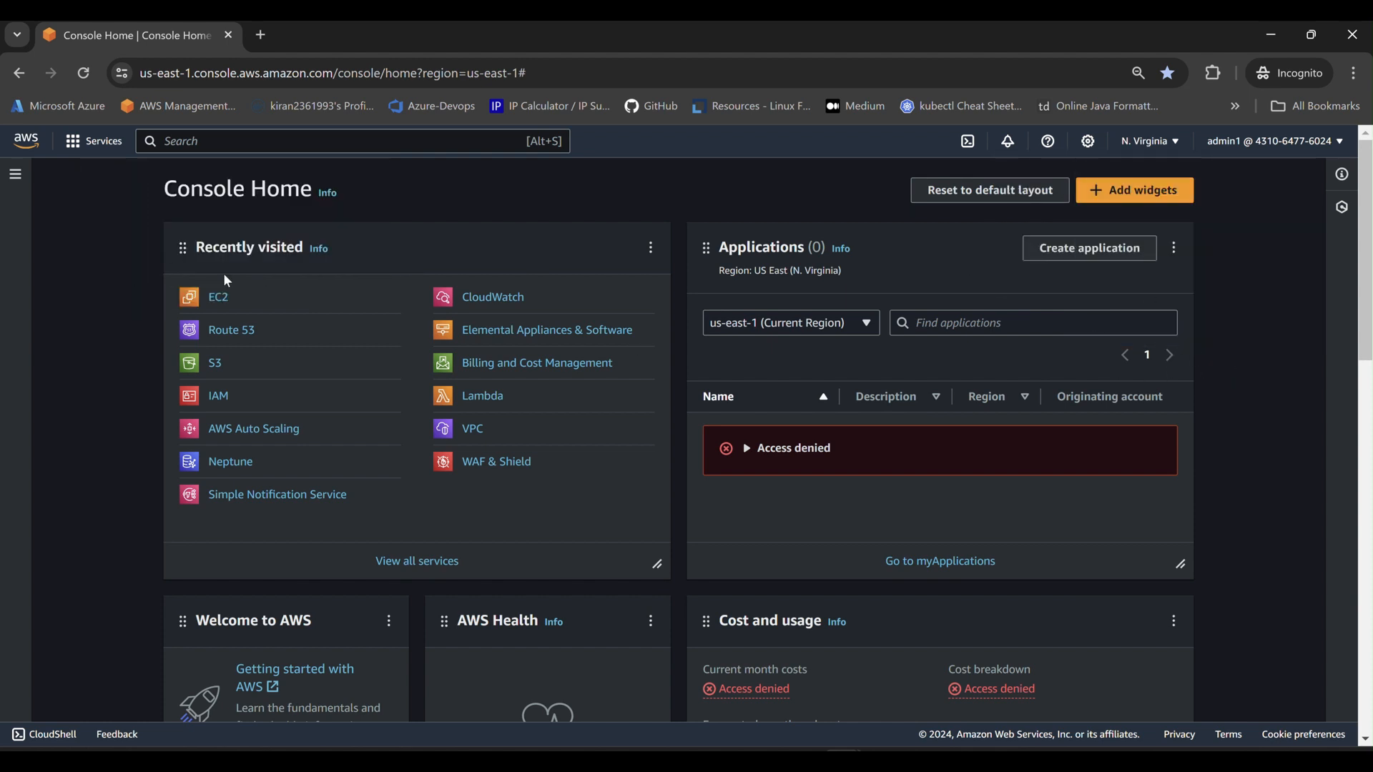
{"action": "left_click", "coordinate": [221, 304]}
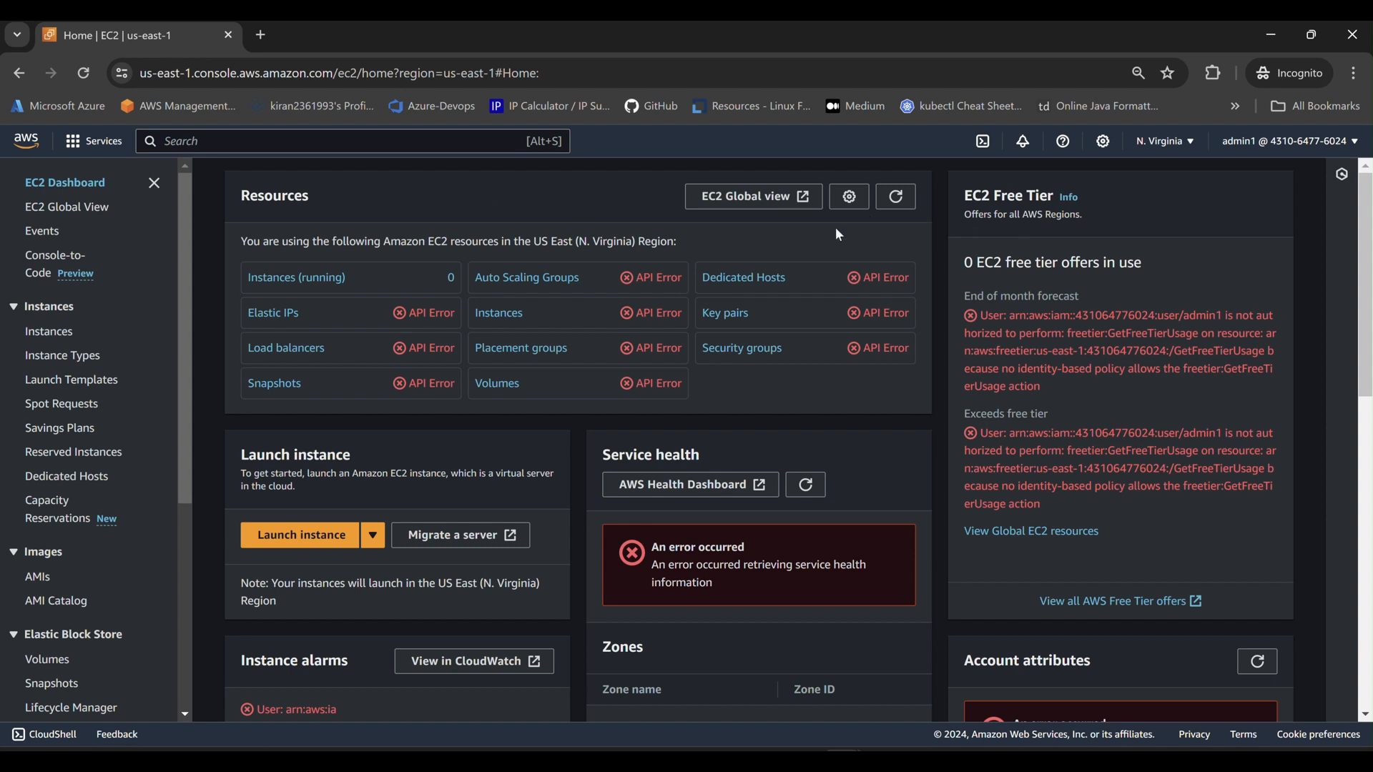
Choose Switch role from the account name menu at the top right.
{"action": "left_click", "coordinate": [1286, 143]}
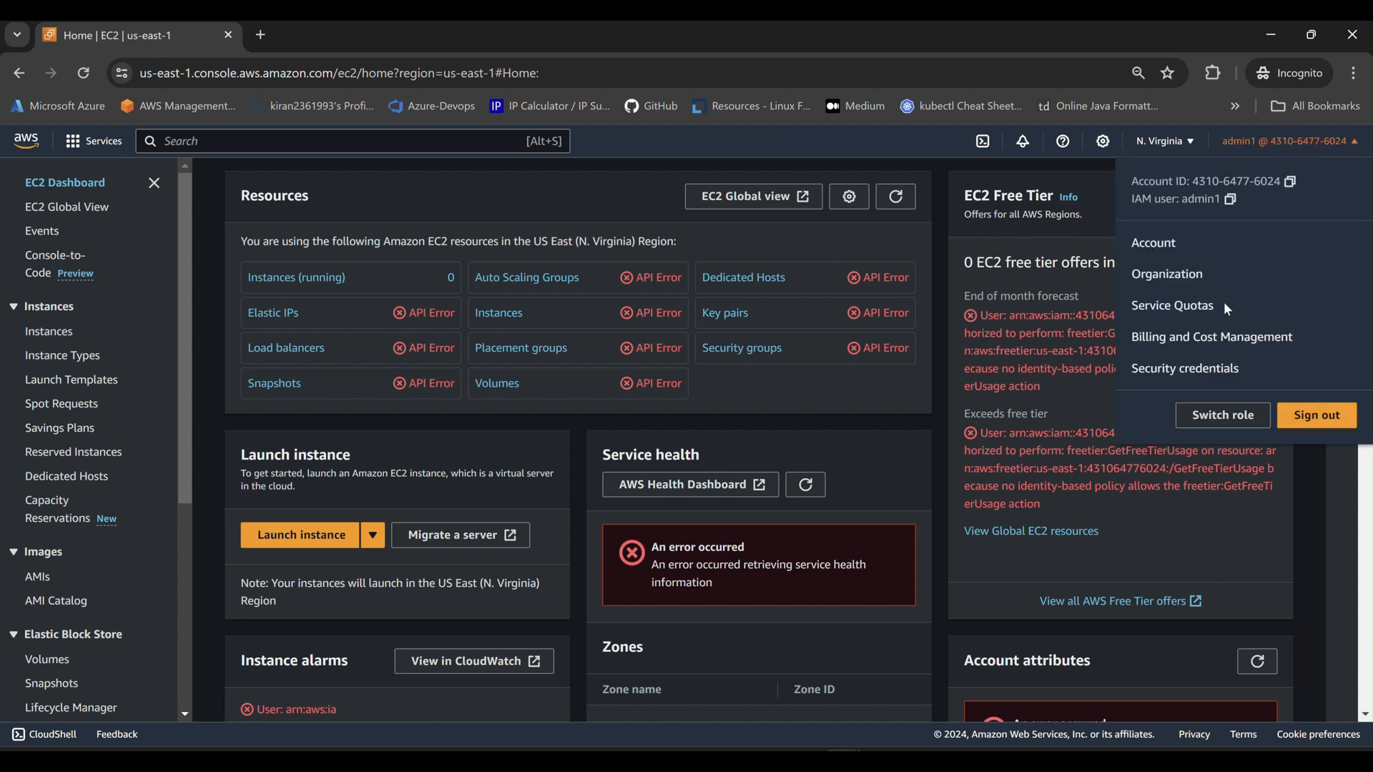
{"action": "left_click", "coordinate": [1230, 419]}
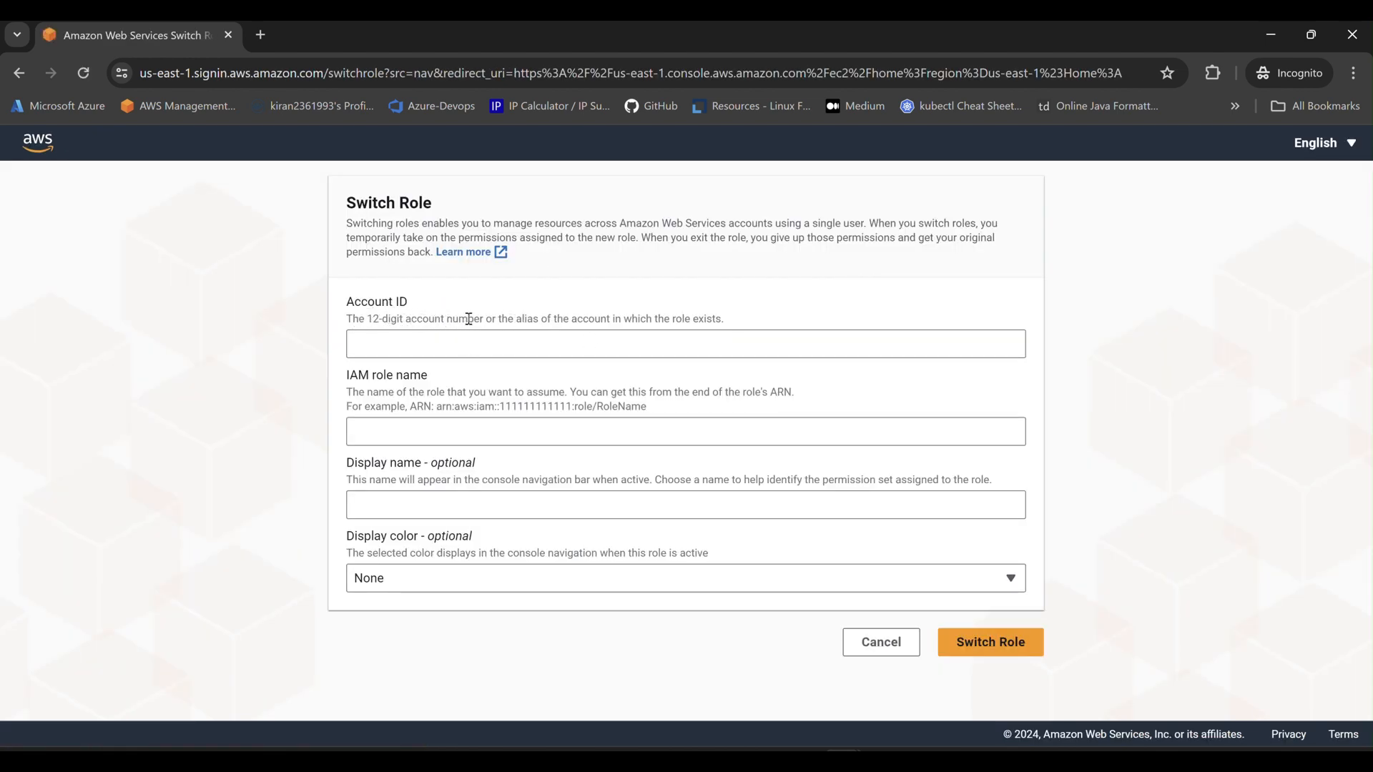
Copy the staging account's ID from the IAM window into the Account ID field.
{"action": "left_click_drag", "start_coordinate": [498, 319], "coordinate": [735, 326]}
{"action": "left_click", "coordinate": [666, 321]}
{"action": "left_click", "coordinate": [556, 353]}
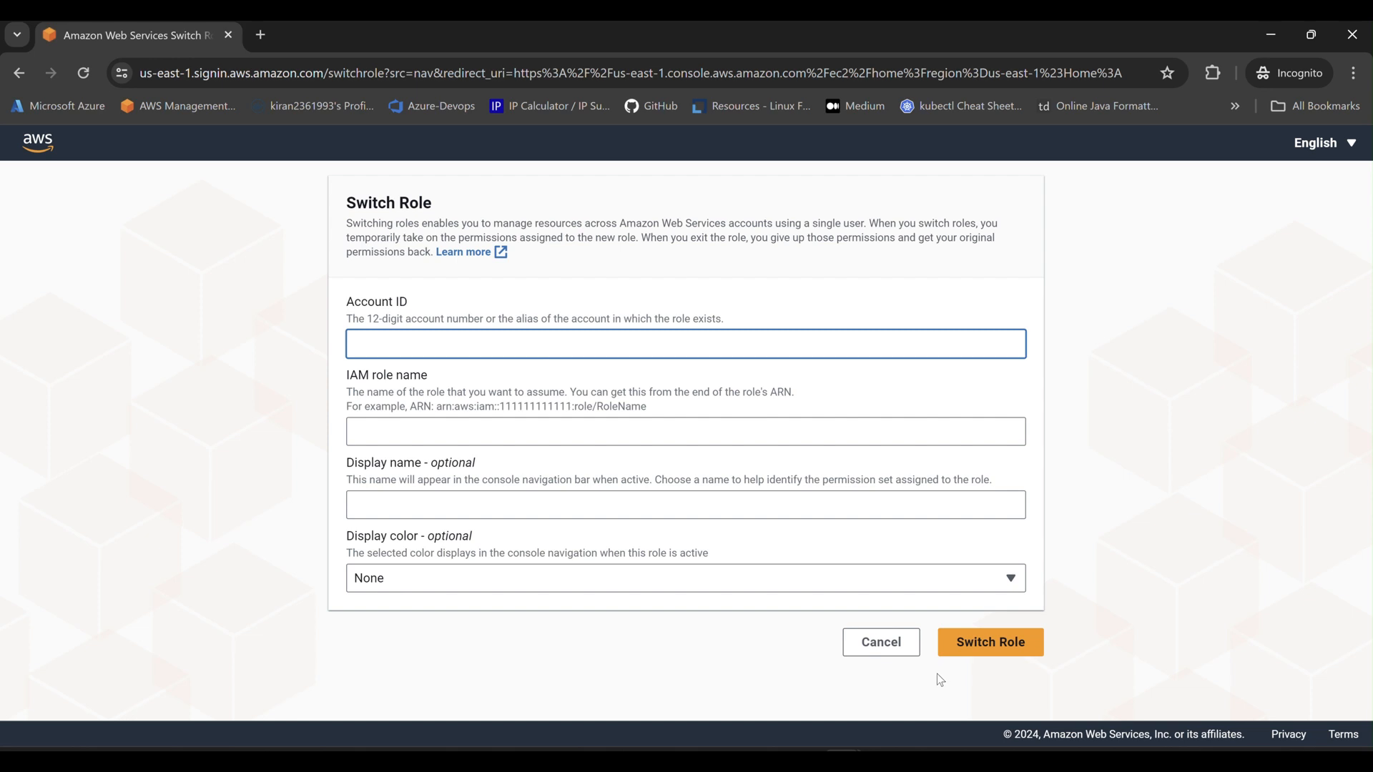
{"action": "mouse_move", "coordinate": [887, 760]}
{"action": "left_click", "coordinate": [797, 684]}
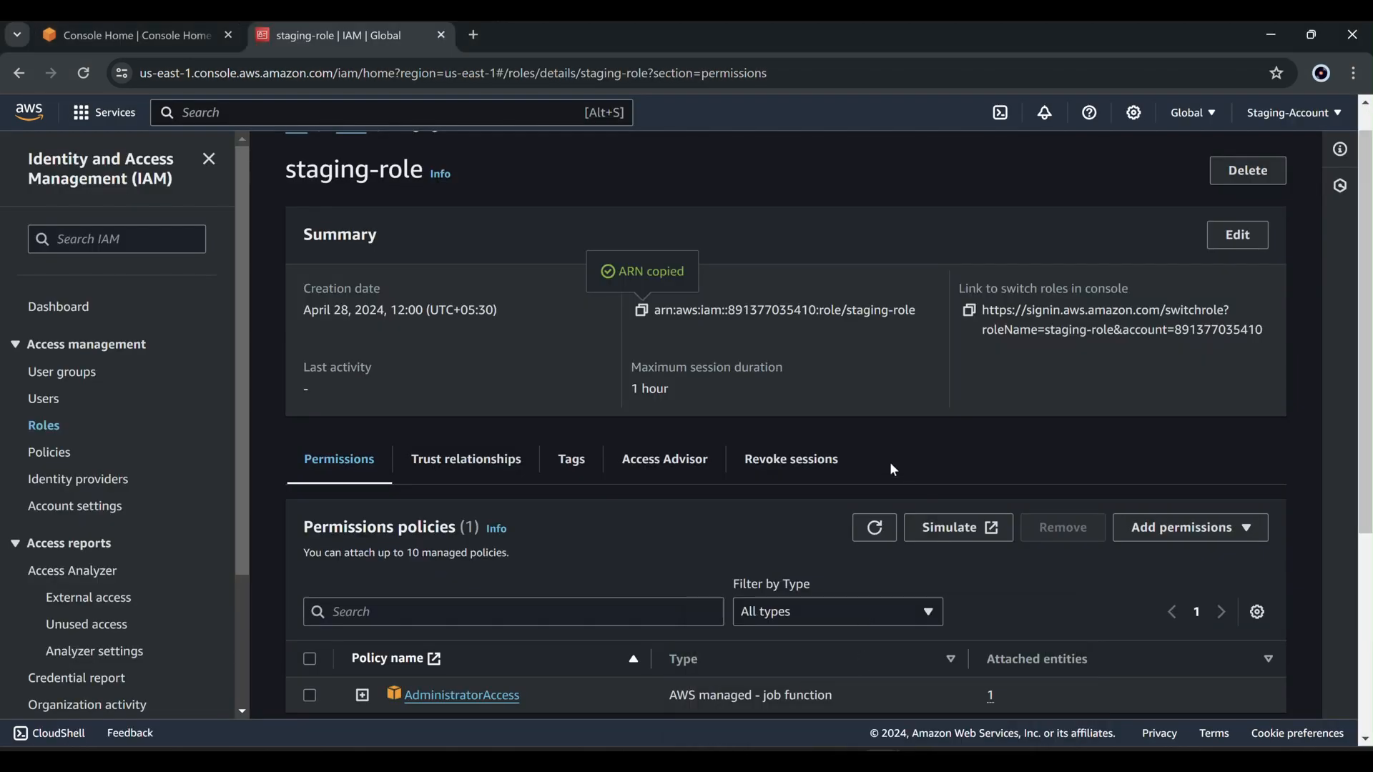
{"action": "left_click", "coordinate": [1296, 113]}
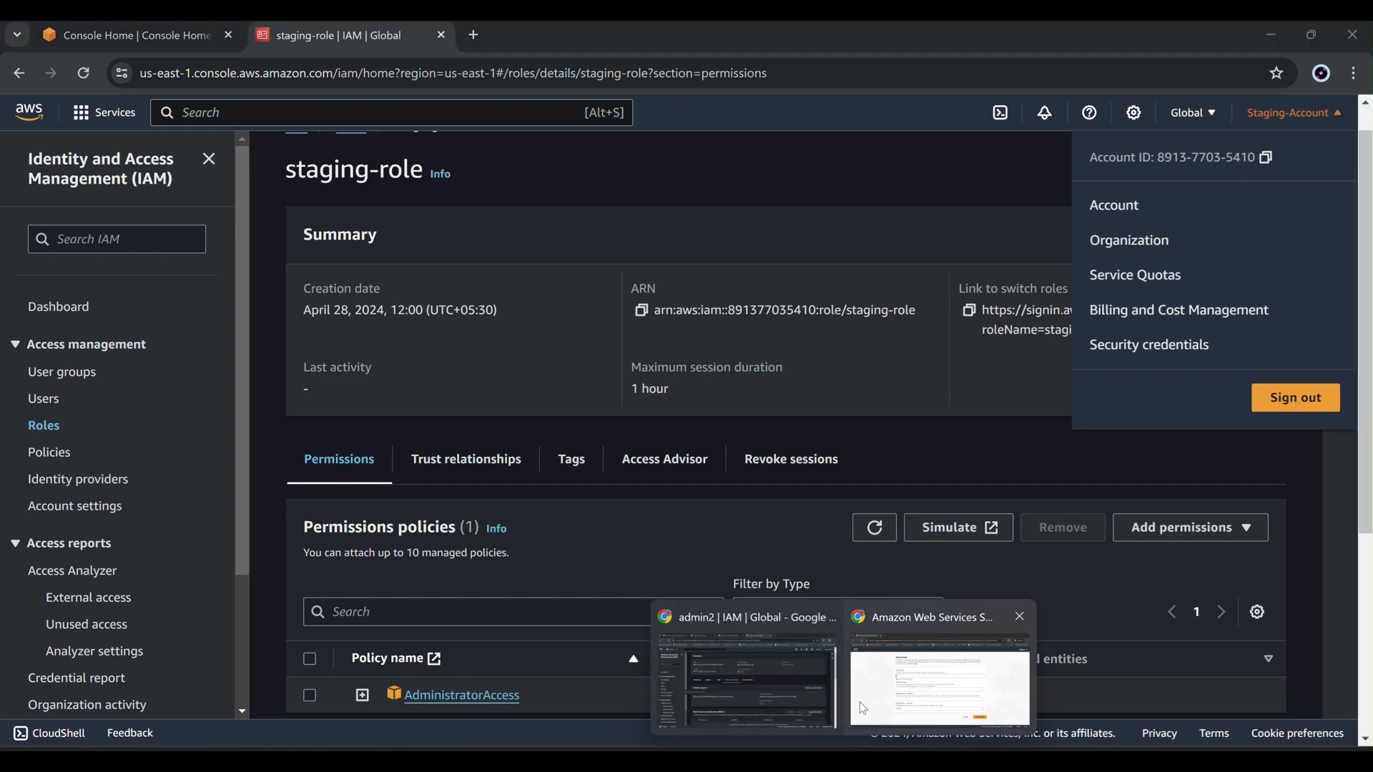
{"action": "left_click", "coordinate": [860, 702]}
{"action": "right_click", "coordinate": [535, 344]}
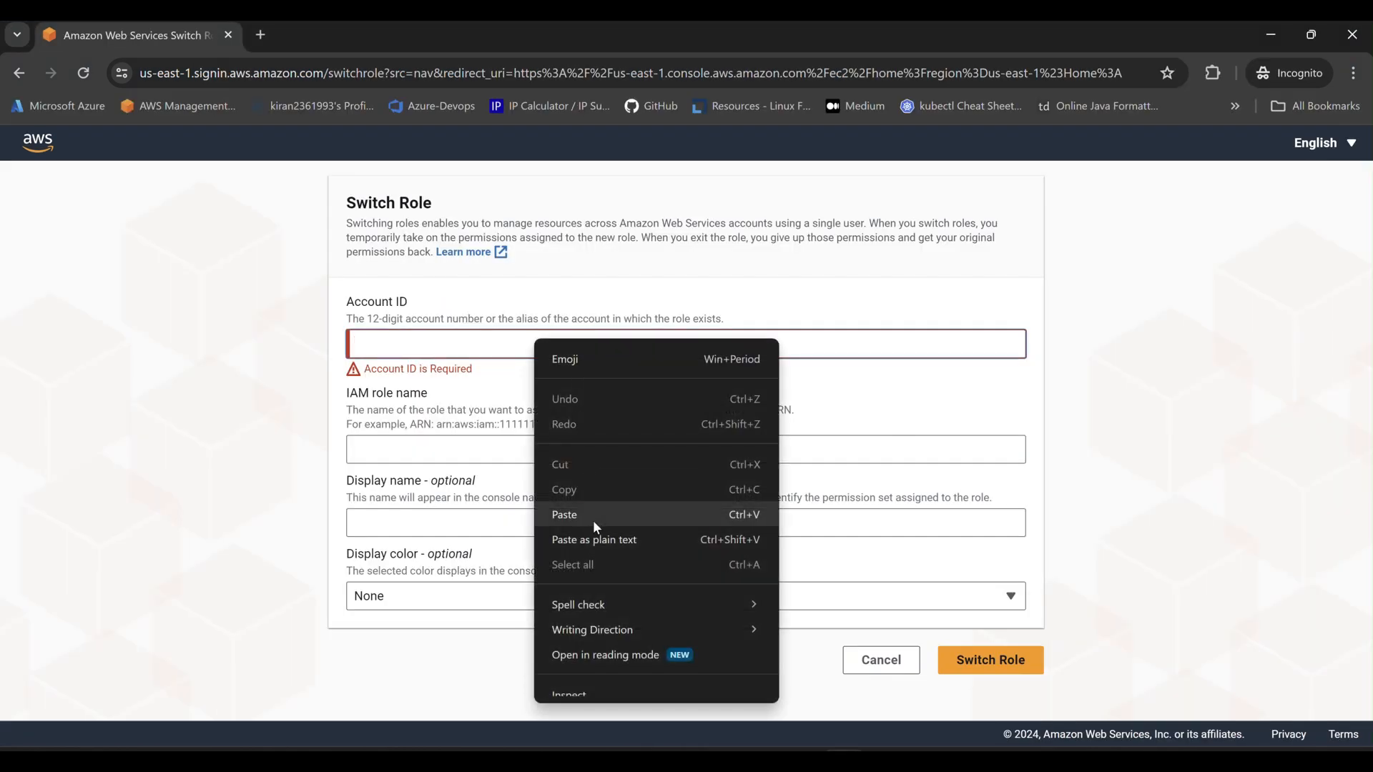
{"action": "left_click", "coordinate": [594, 519]}
Copy staging-role from the role ARN and paste it as the IAM role name.
{"action": "left_click", "coordinate": [452, 460]}
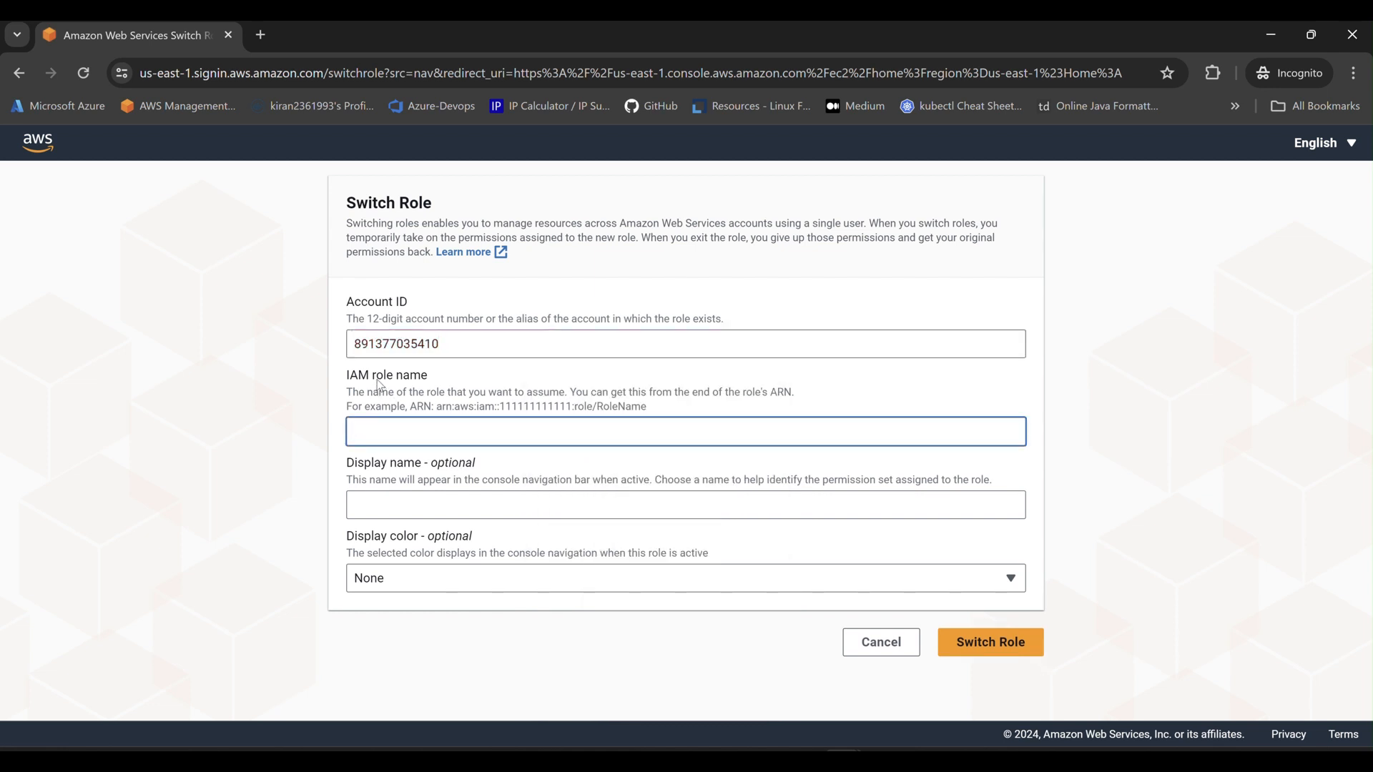
{"action": "left_click_drag", "start_coordinate": [373, 376], "coordinate": [449, 379]}
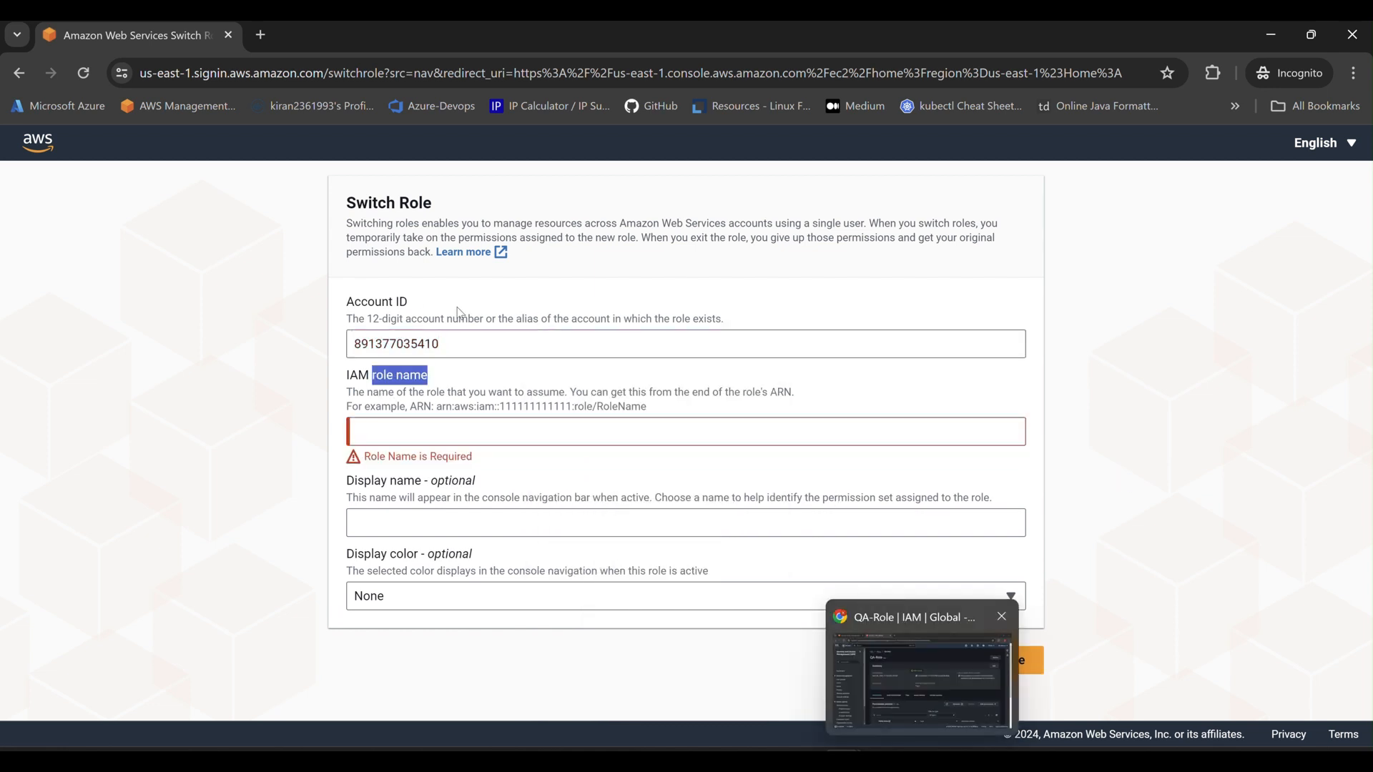
{"action": "mouse_move", "coordinate": [913, 710]}
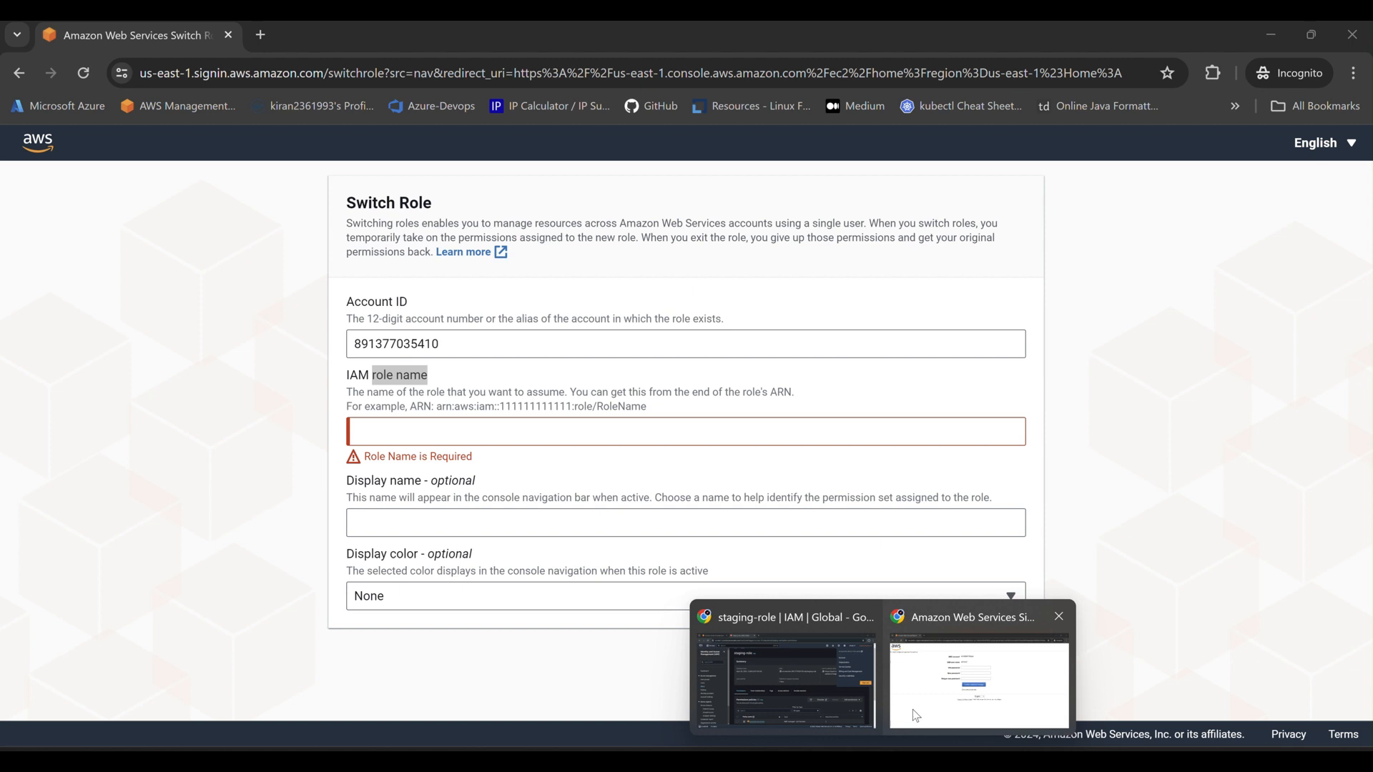
{"action": "left_click", "coordinate": [817, 680]}
{"action": "left_click", "coordinate": [861, 309]}
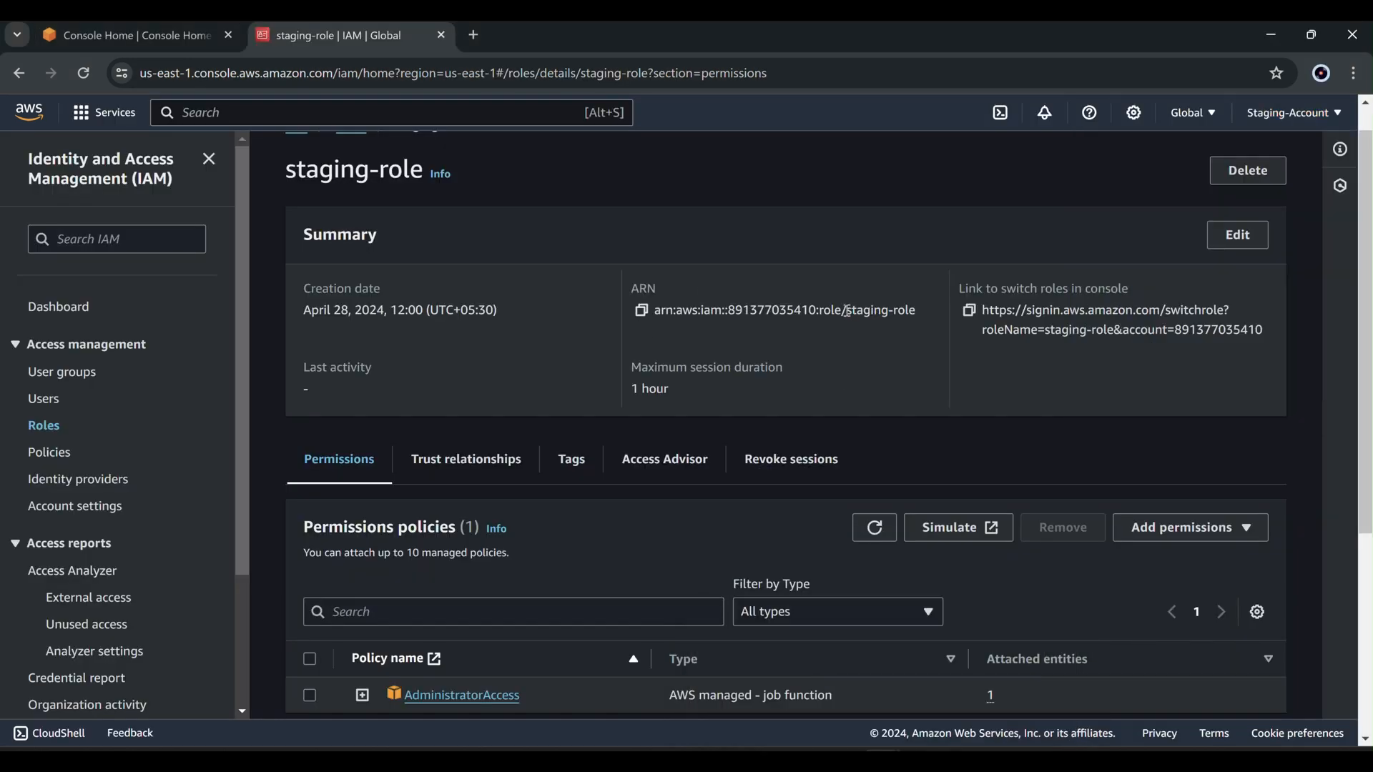
{"action": "left_click_drag", "start_coordinate": [847, 311], "coordinate": [915, 310]}
{"action": "right_click", "coordinate": [888, 306]}
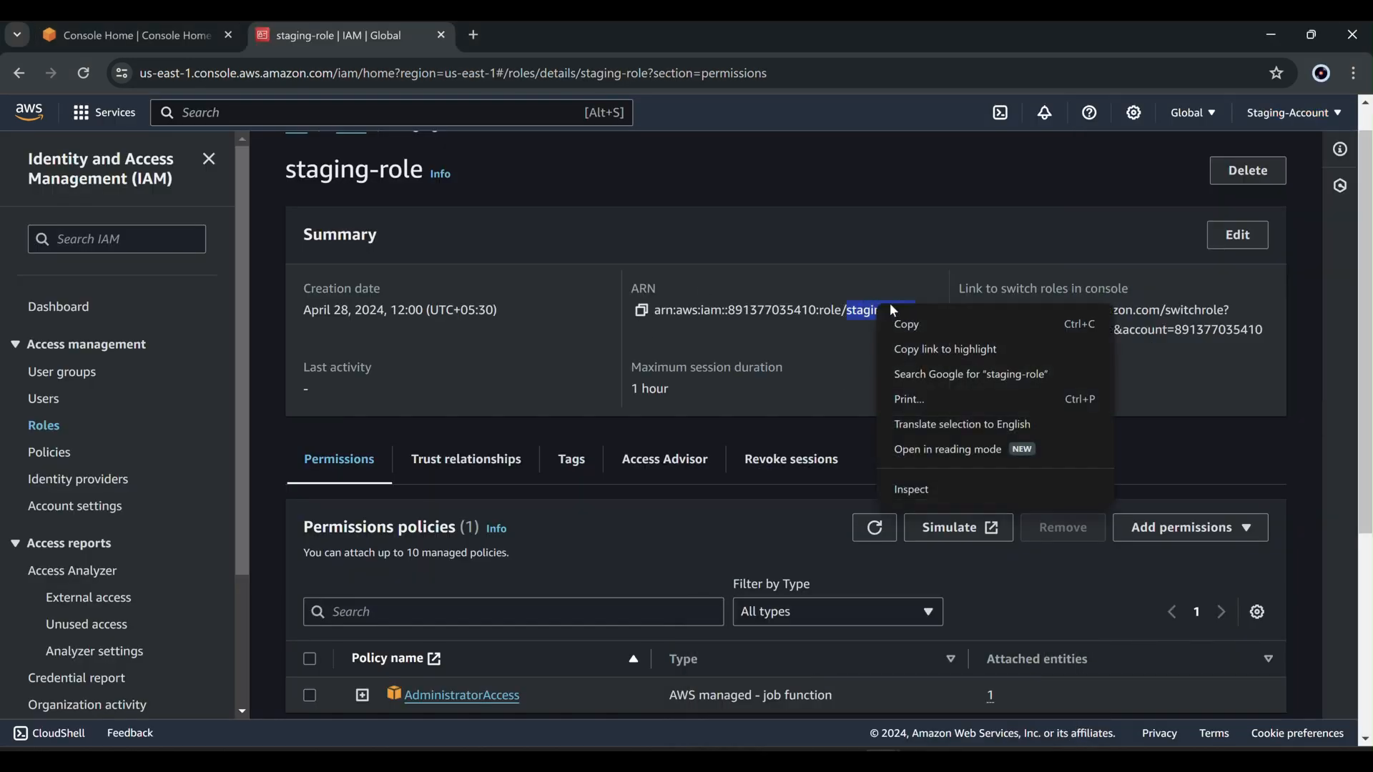
{"action": "left_click", "coordinate": [915, 325]}
{"action": "mouse_move", "coordinate": [887, 745]}
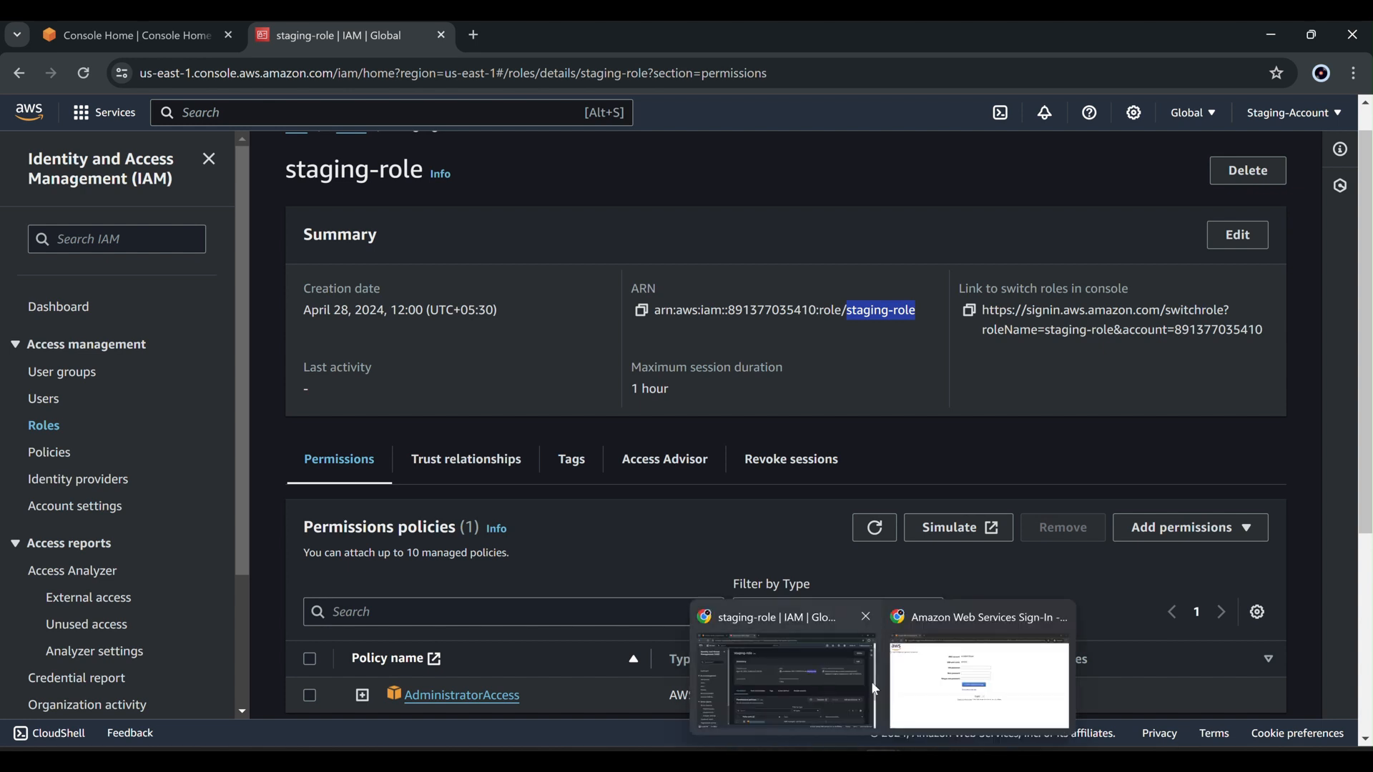
{"action": "left_click", "coordinate": [929, 683]}
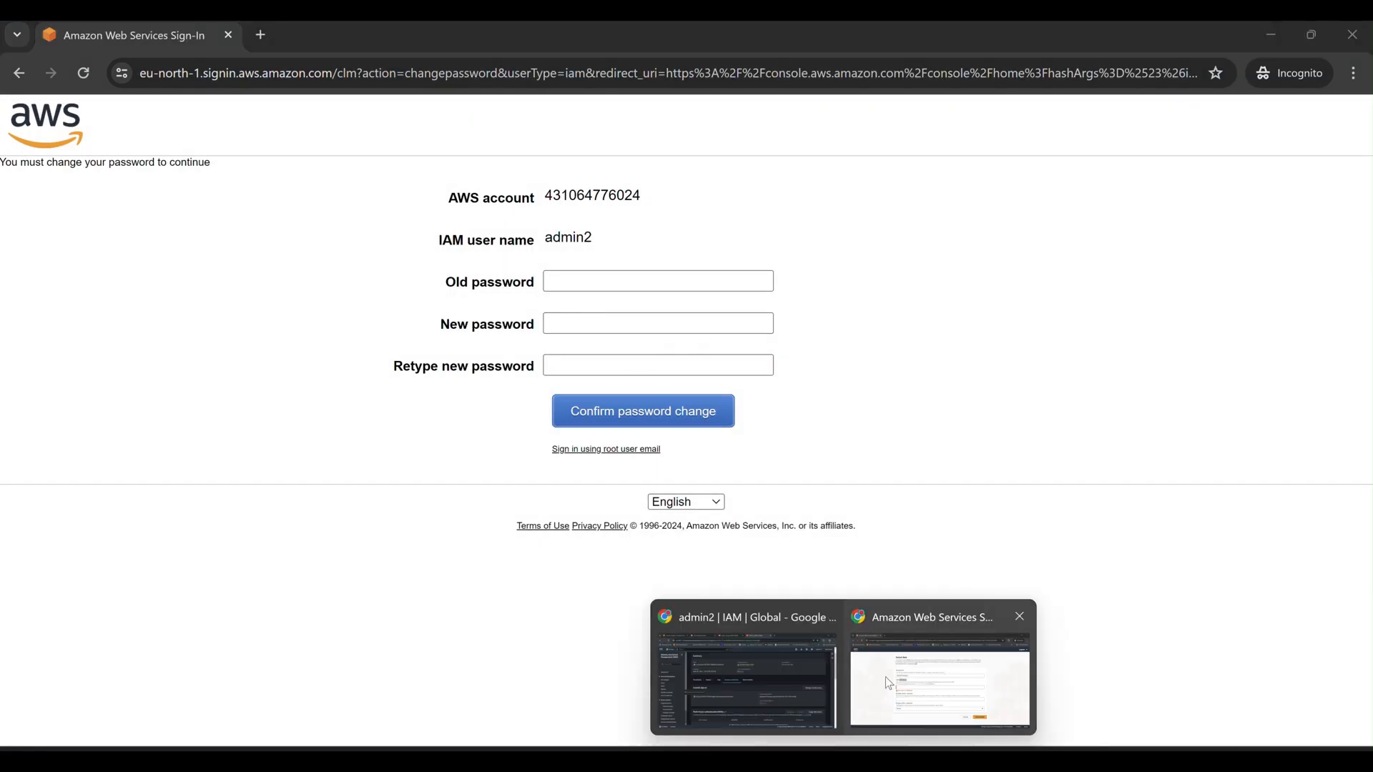
{"action": "left_click", "coordinate": [886, 677]}
{"action": "right_click", "coordinate": [478, 429]}
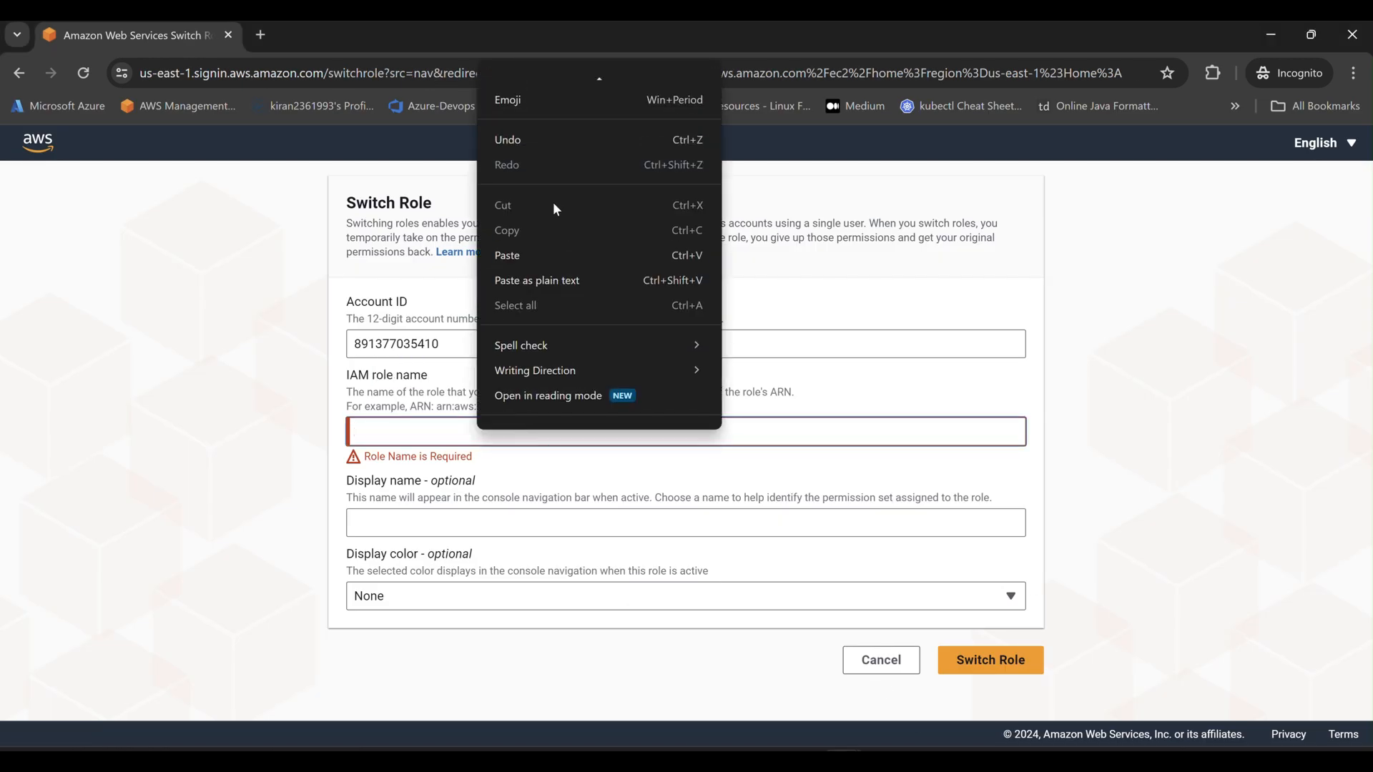
{"action": "left_click", "coordinate": [540, 246]}
Choose Green as the display colour and switch into staging-role.
{"action": "left_click", "coordinate": [505, 529]}
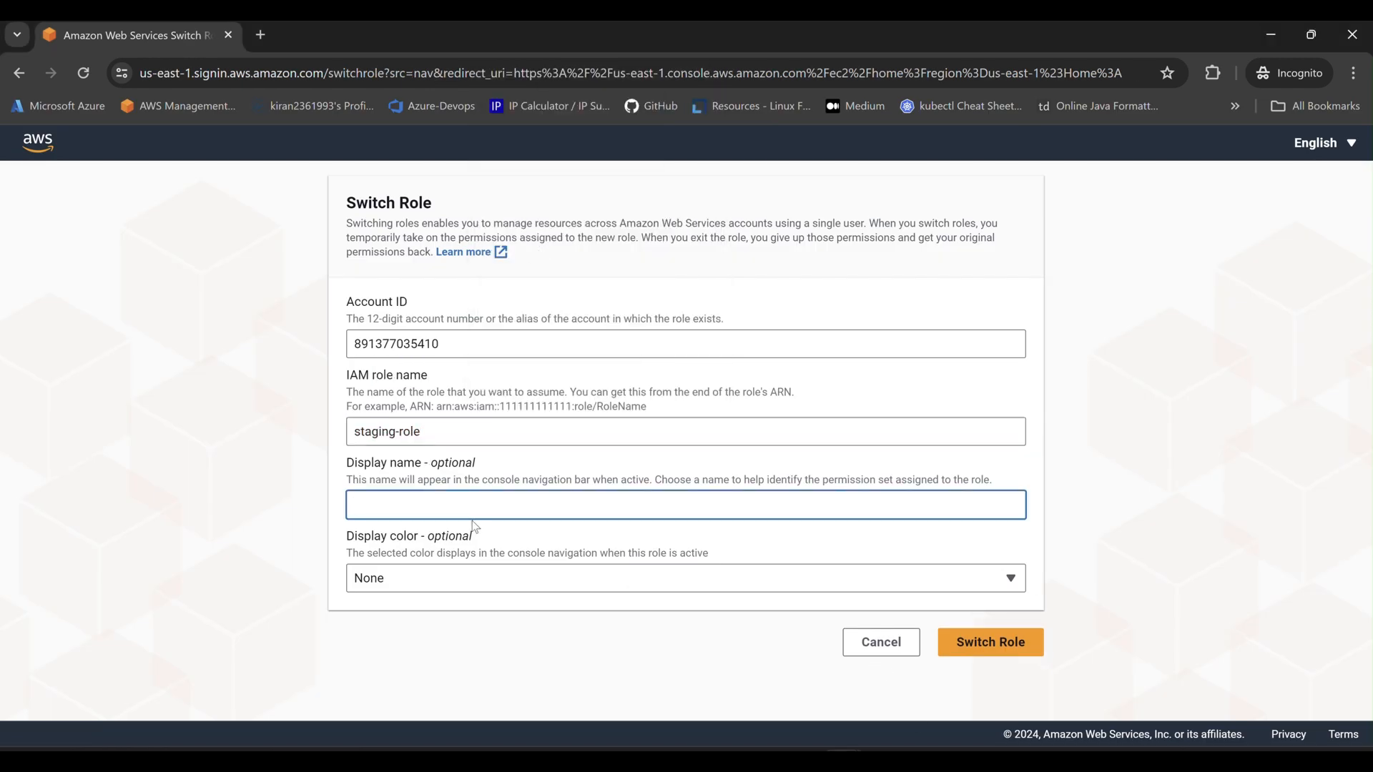
{"action": "left_click", "coordinate": [457, 581]}
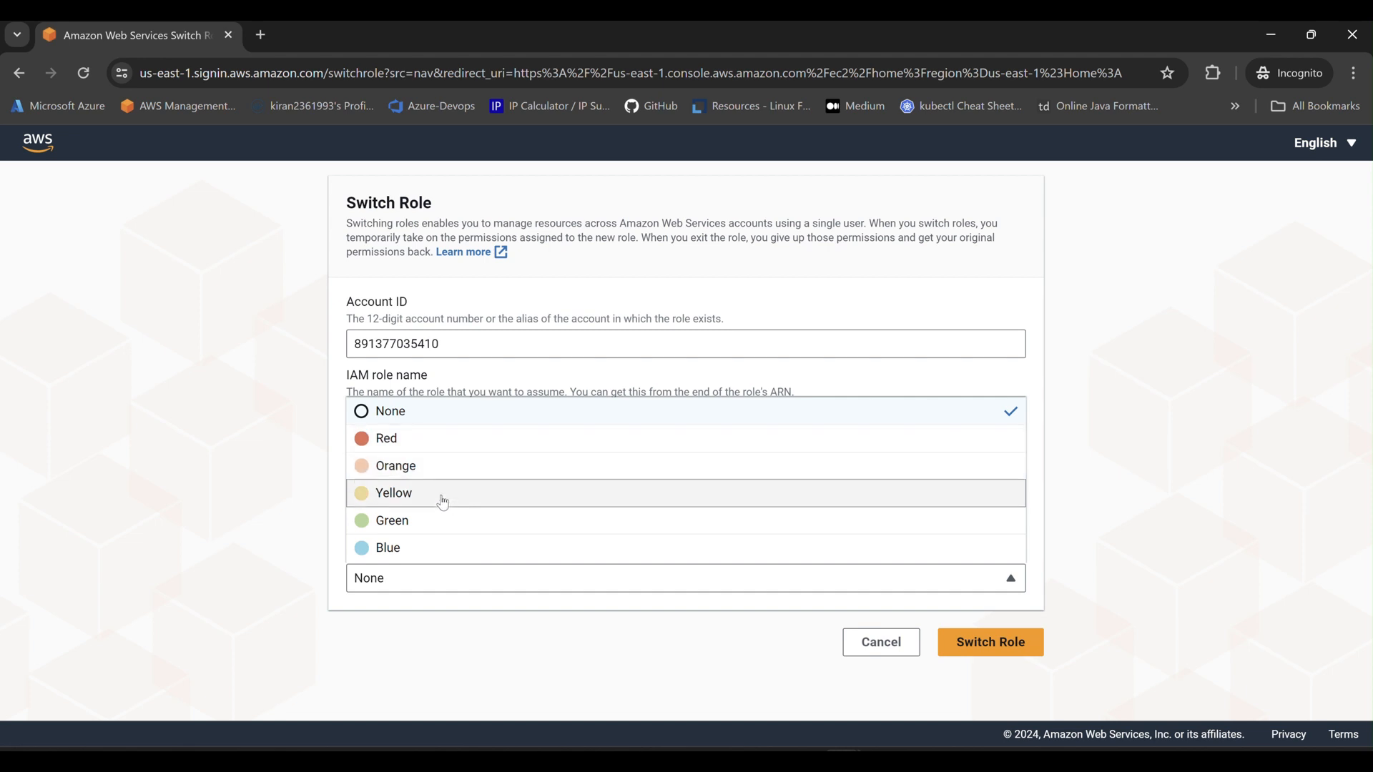
{"action": "left_click", "coordinate": [440, 523]}
{"action": "left_click", "coordinate": [1024, 647]}
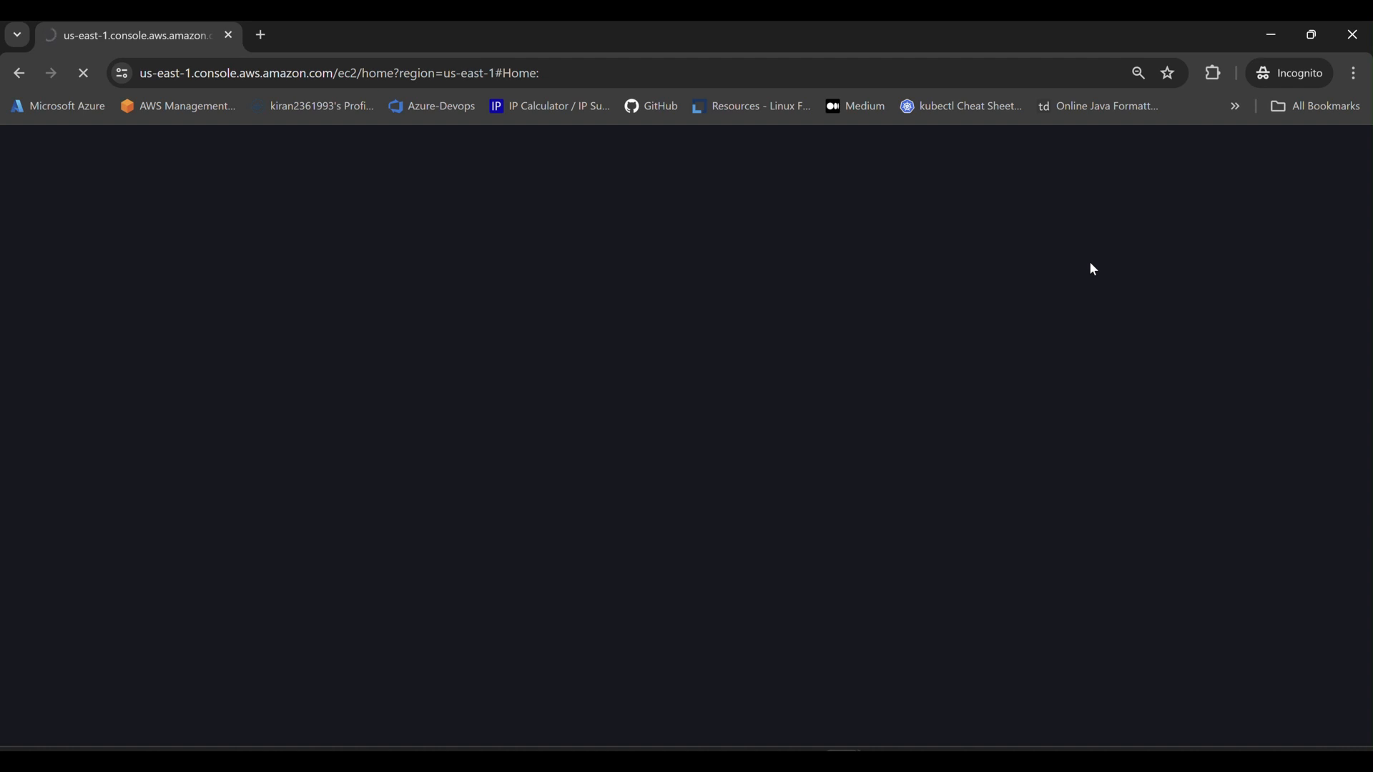
Change the IAM user's password (old, new, retype), then return to the staging-role EC2 dashboard.
{"action": "mouse_move", "coordinate": [844, 759]}
{"action": "left_click", "coordinate": [938, 717]}
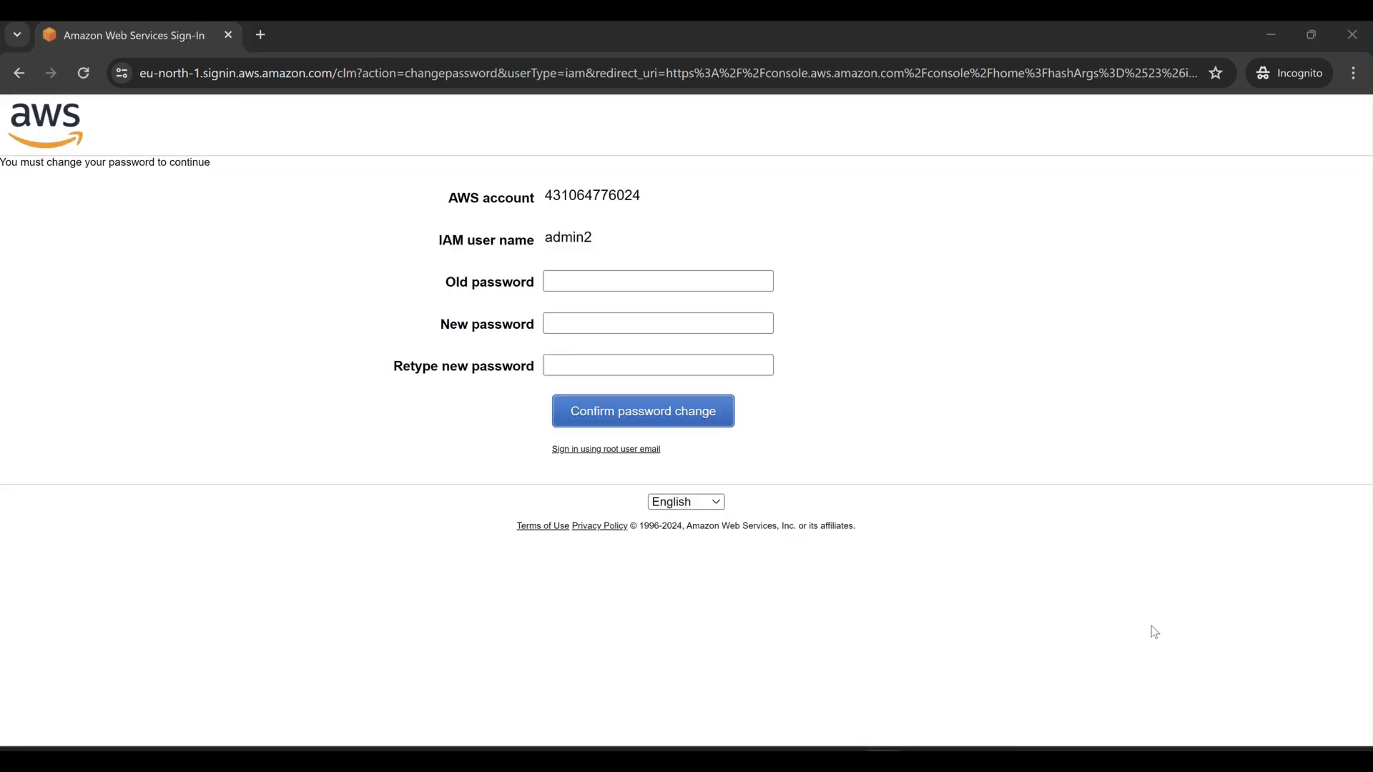
{"action": "left_click", "coordinate": [632, 286]}
{"action": "type", "text": "•••"}
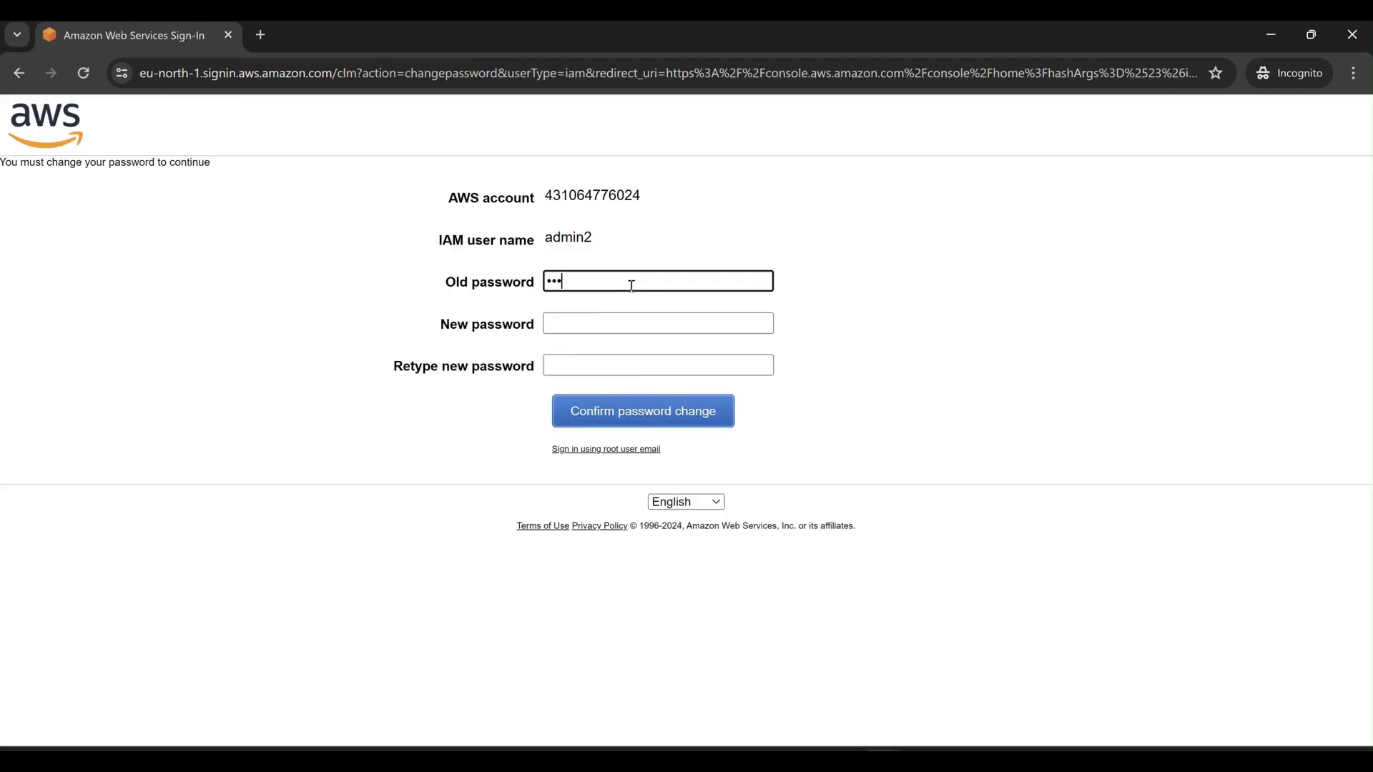
{"action": "type", "text": "••••••••"}
{"action": "key", "text": "Tab"}
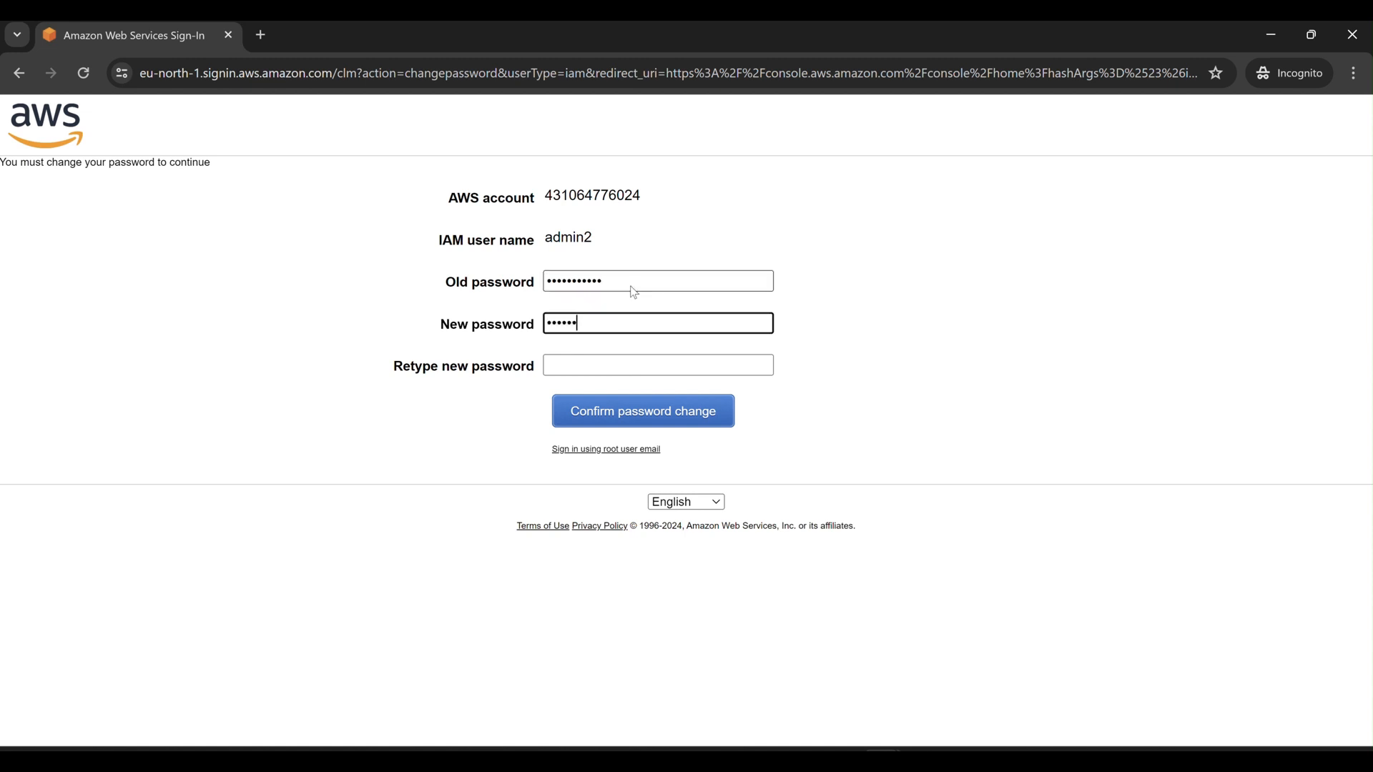
{"action": "type", "text": "••••••••••••"}
{"action": "key", "text": "Tab"}
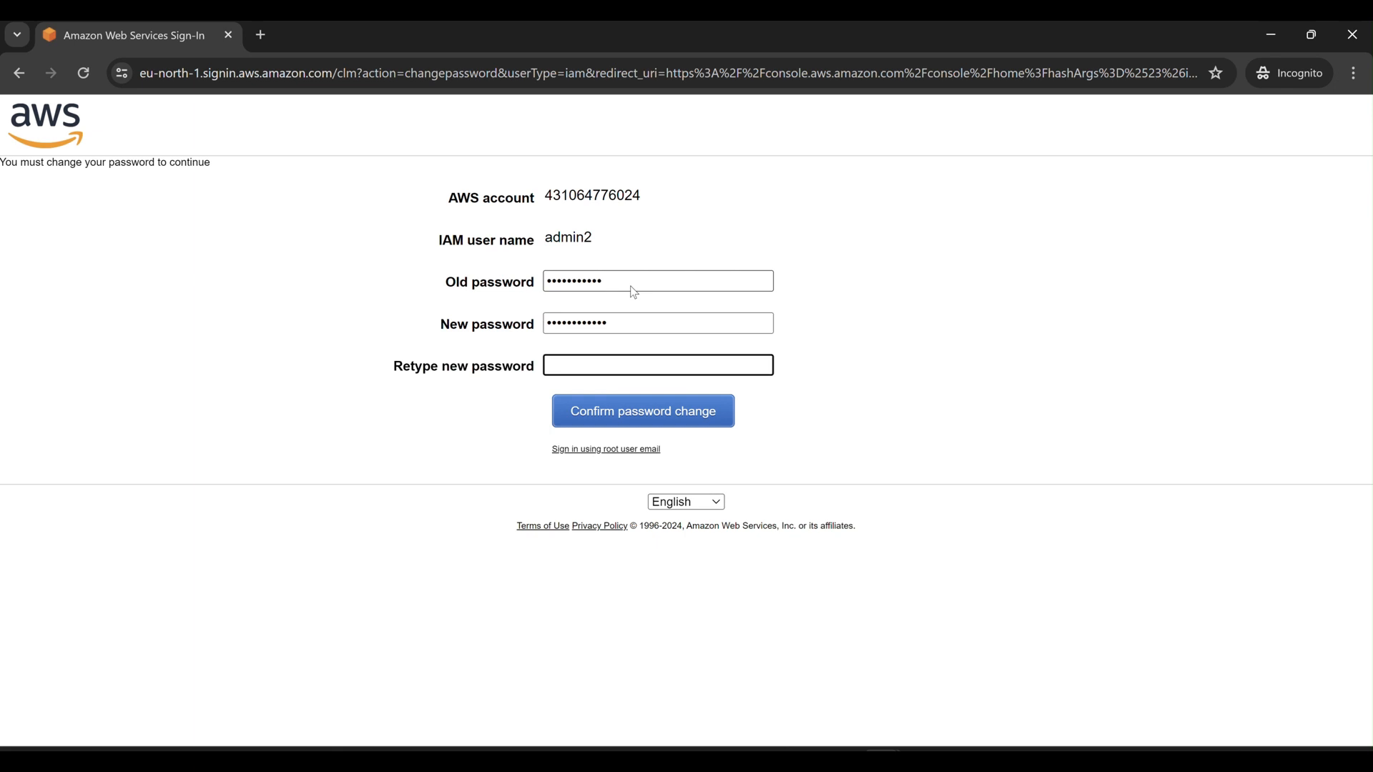
{"action": "type", "text": "••••••••••••"}
{"action": "left_click", "coordinate": [671, 425]}
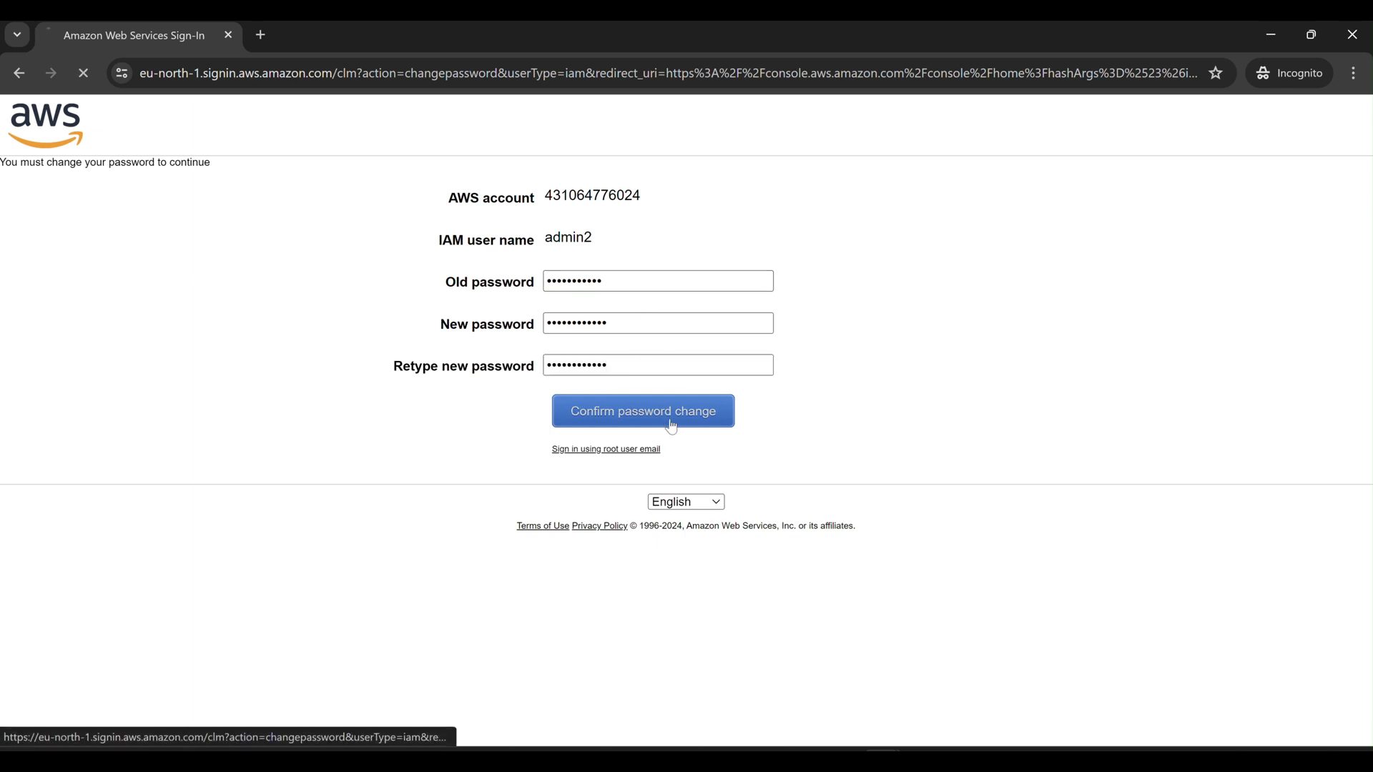
{"action": "mouse_move", "coordinate": [883, 759]}
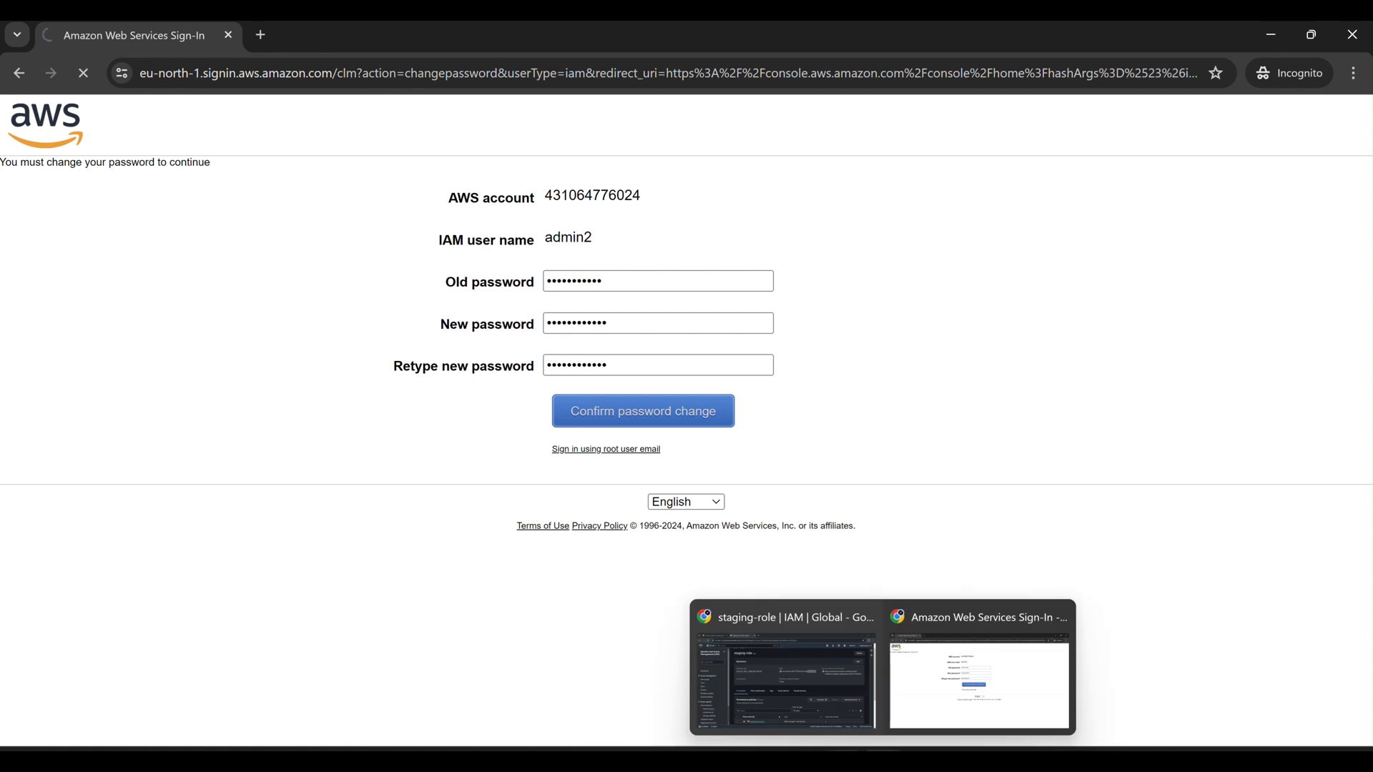
{"action": "left_click", "coordinate": [889, 723]}
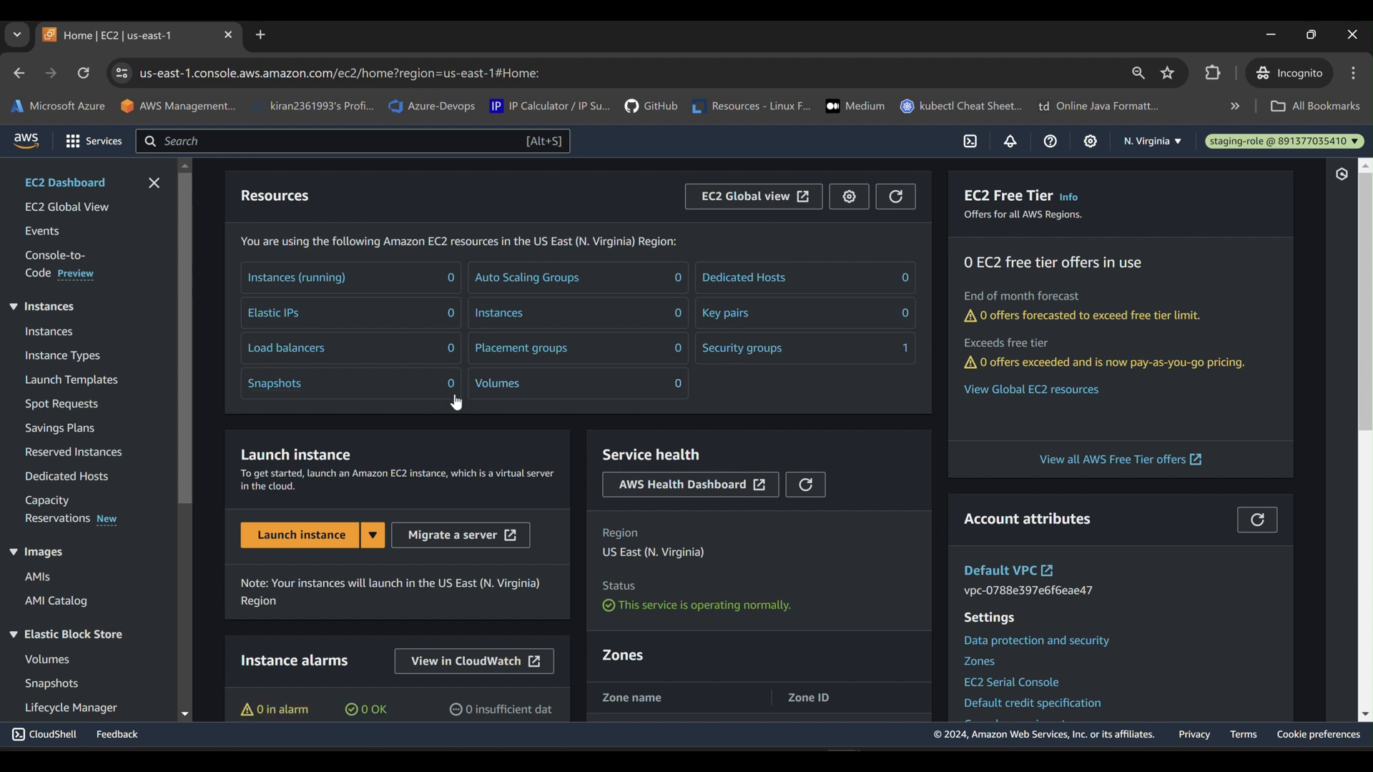
Open the running instances list and open S3 in a background tab from the service search.
{"action": "left_click", "coordinate": [301, 281]}
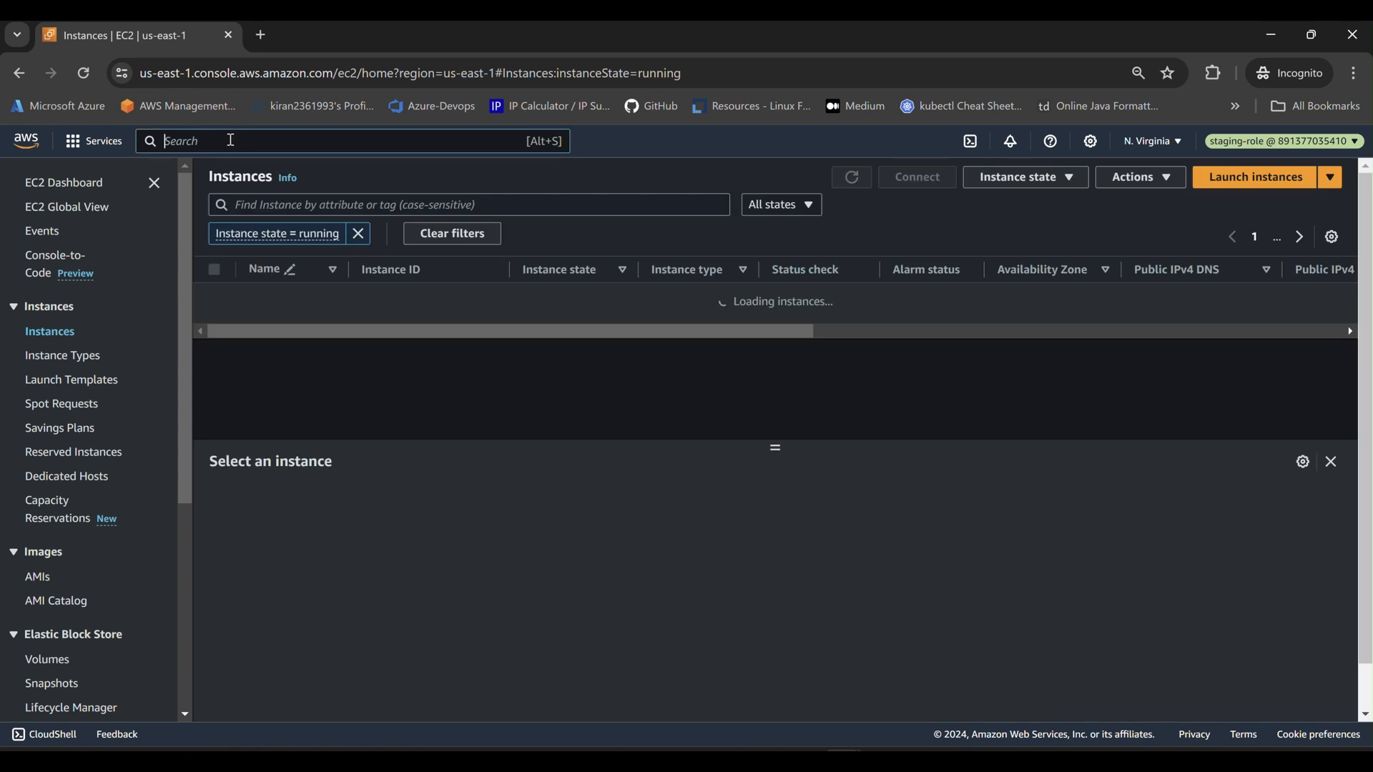
{"action": "left_click", "coordinate": [231, 140]}
{"action": "type", "text": "a3"}
{"action": "key", "text": "BackSpace"}
{"action": "key", "text": "BackSpace"}
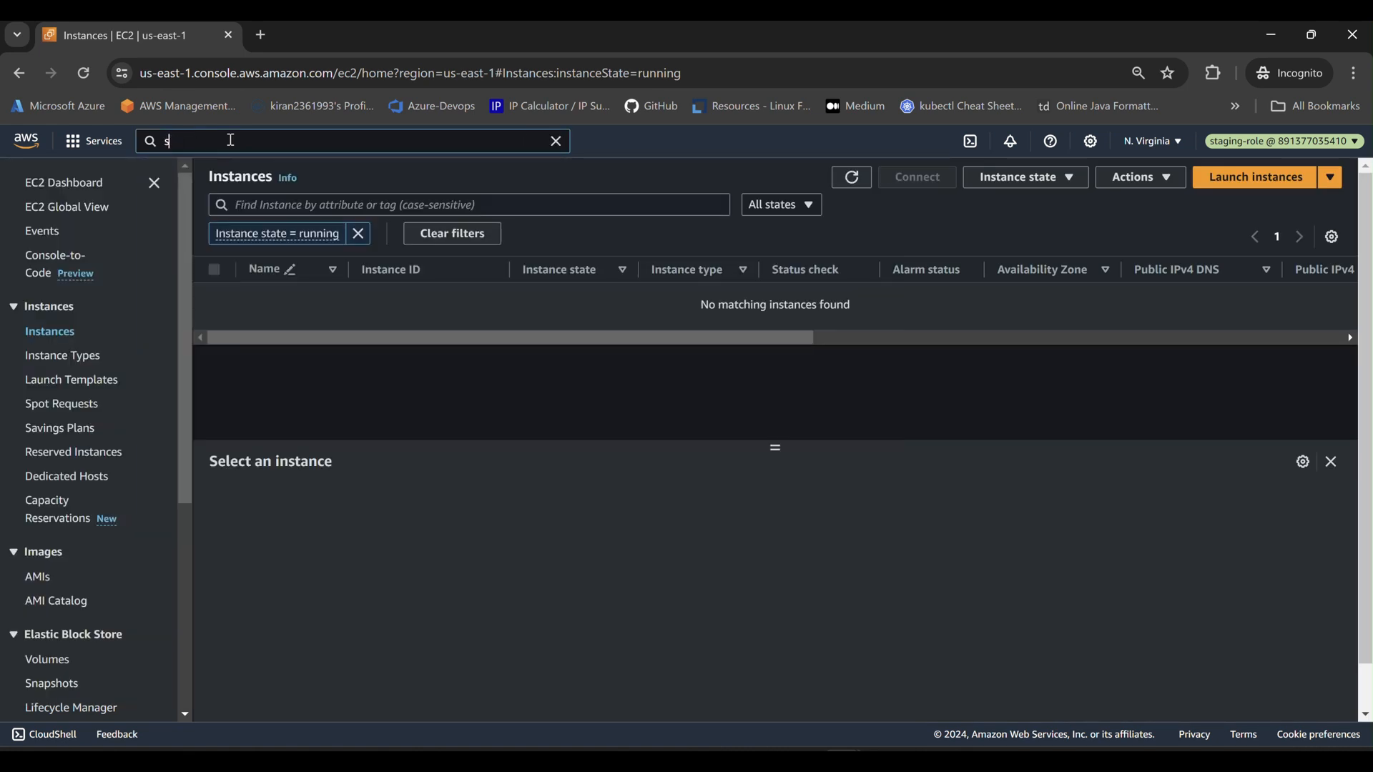
{"action": "type", "text": "s3"}
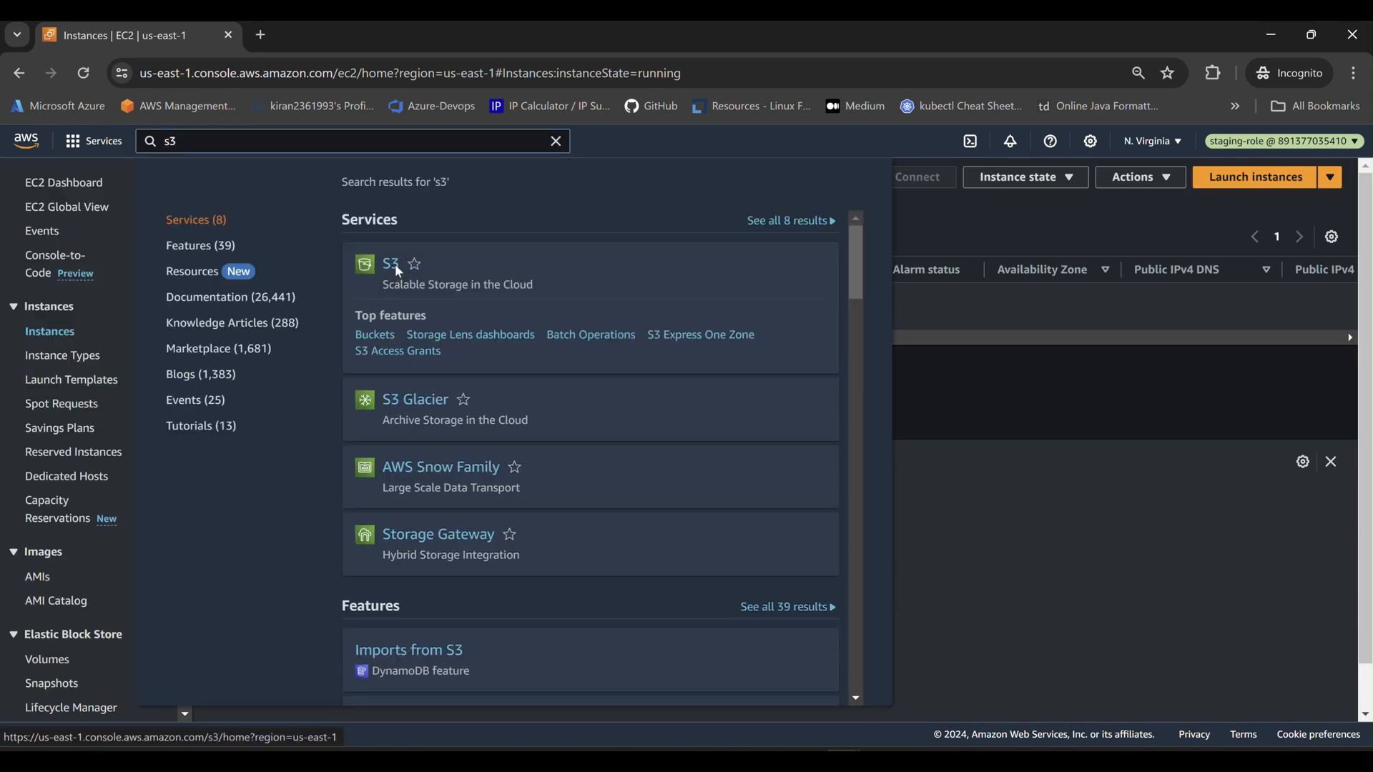
{"action": "middle_click", "coordinate": [398, 279]}
{"action": "left_click", "coordinate": [1132, 492]}
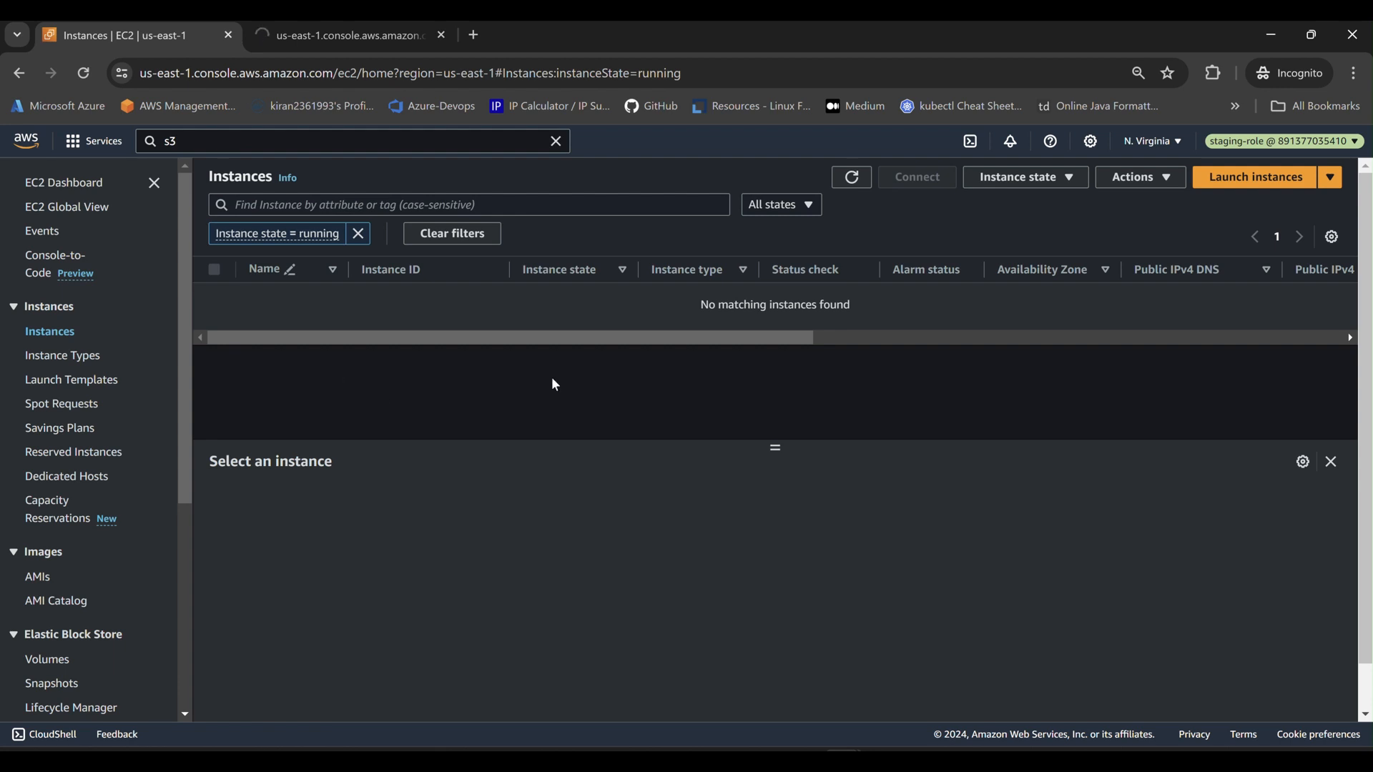
Clear the running-state filter so the list shows no instances, then glance at the S3 tab.
{"action": "left_click", "coordinate": [359, 234]}
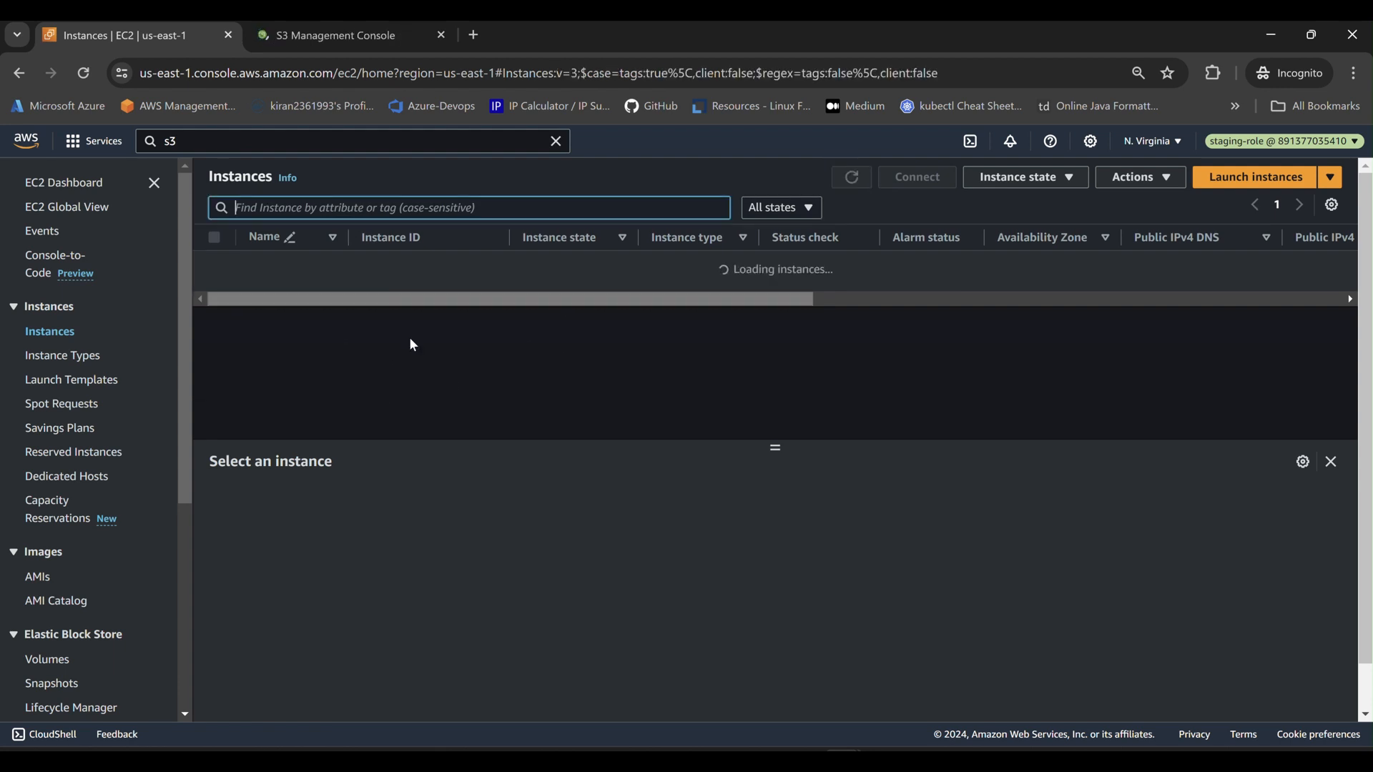
{"action": "left_click", "coordinate": [315, 35]}
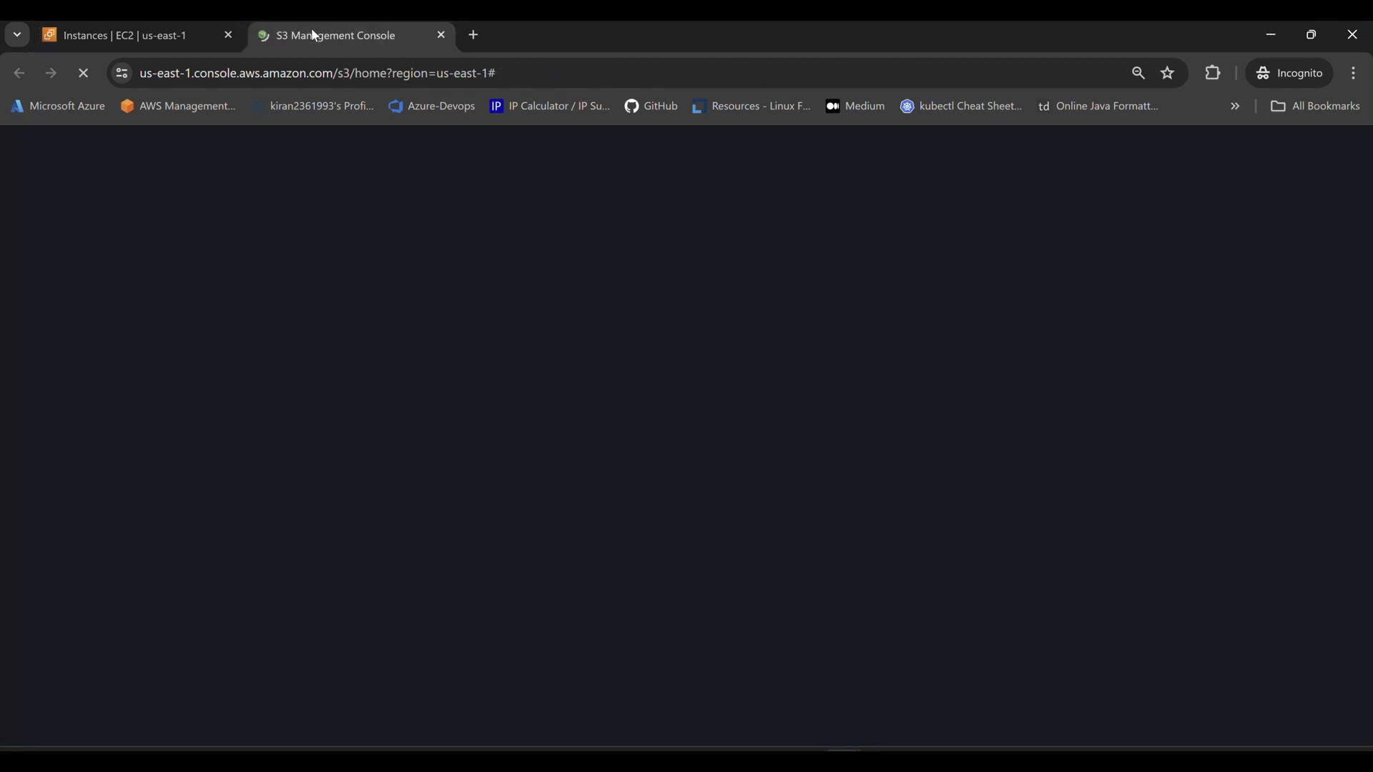
{"action": "left_click", "coordinate": [115, 32]}
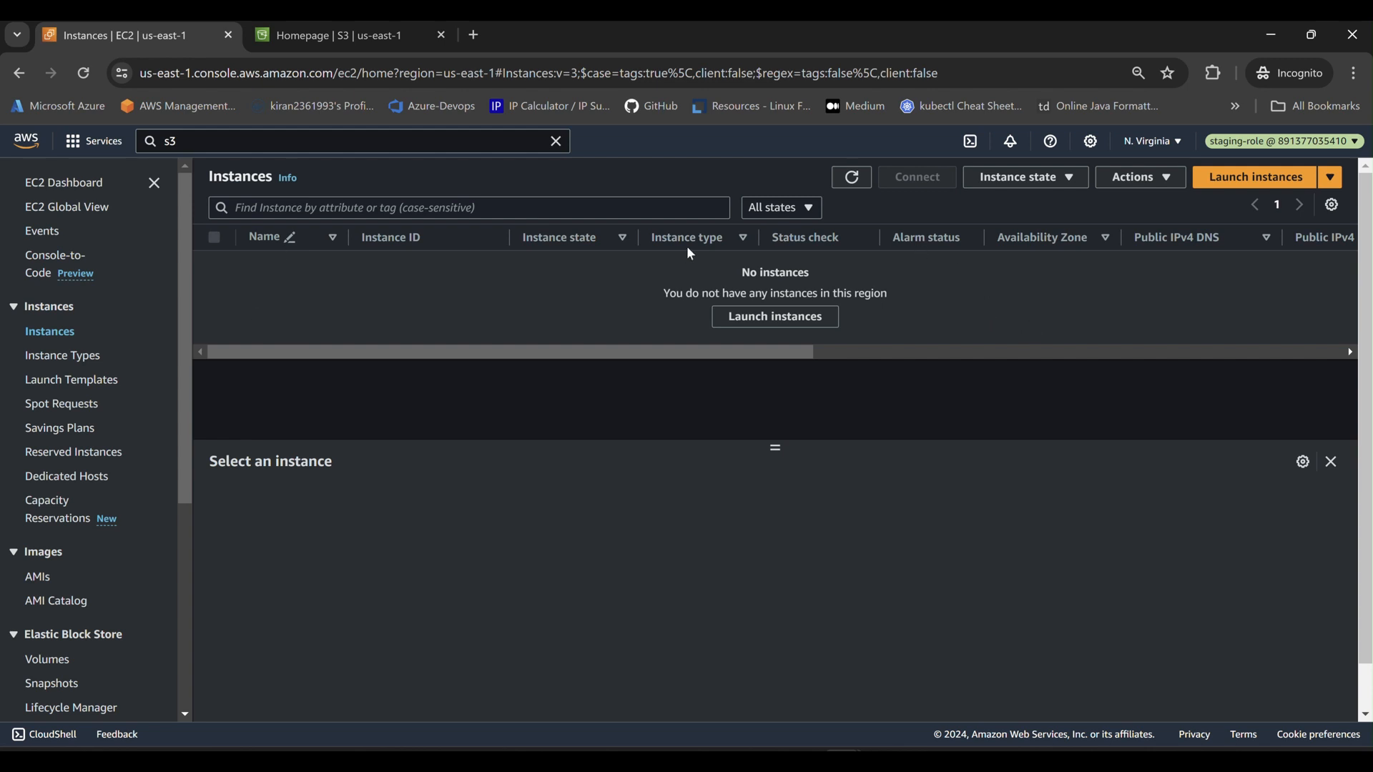
Create bucket testing-bucketwewewewewe in us-east-1 with all default settings.
{"action": "left_click", "coordinate": [325, 32]}
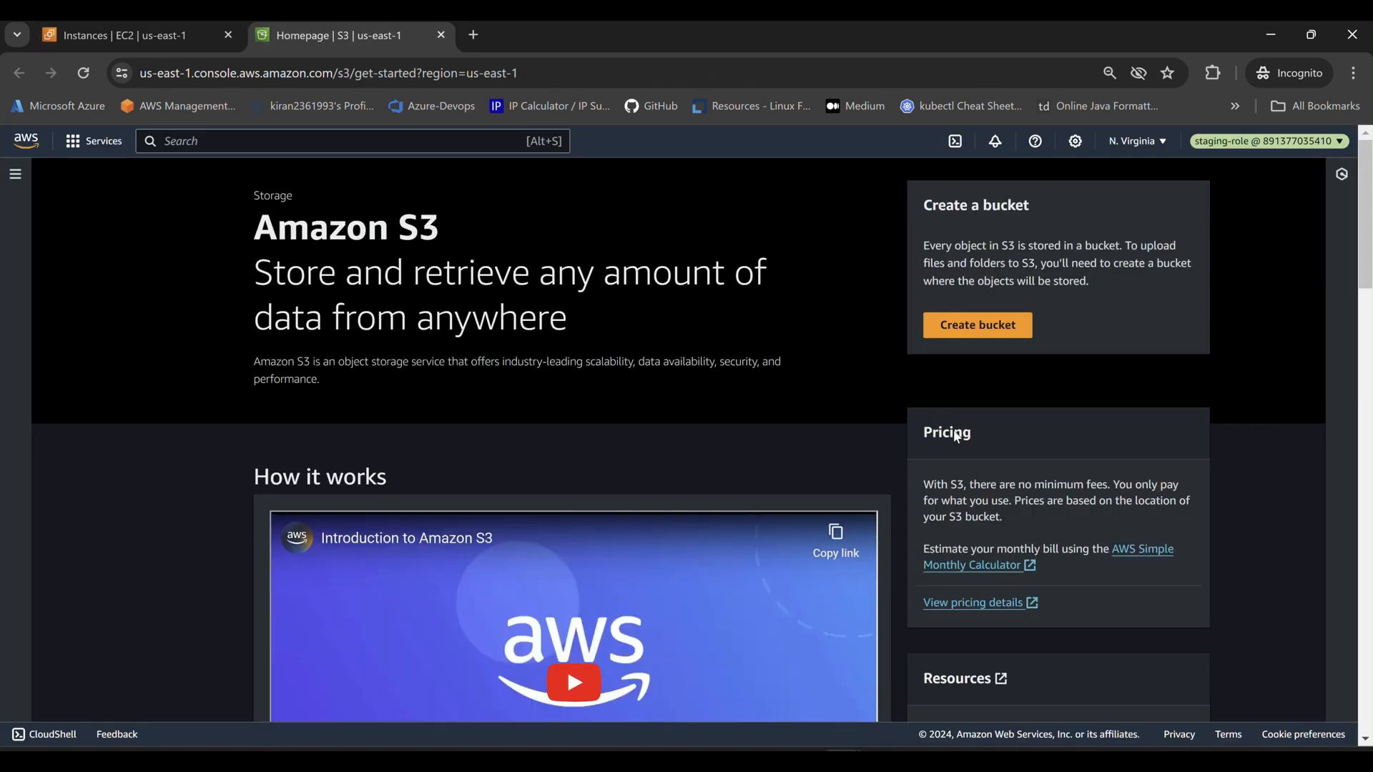
{"action": "left_click", "coordinate": [977, 326]}
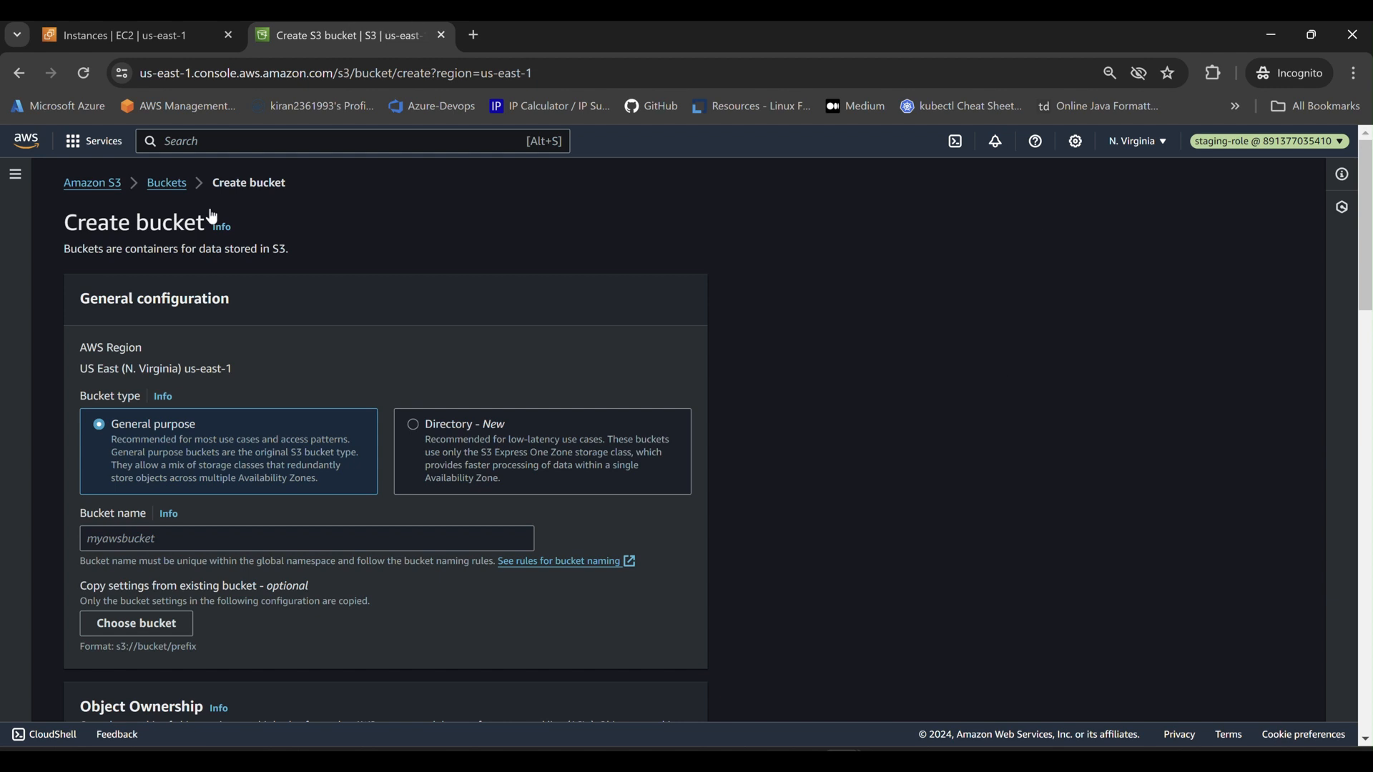
{"action": "scroll", "coordinate": [454, 354], "scroll_direction": "down", "scroll_amount": 1}
{"action": "scroll", "coordinate": [455, 354], "scroll_direction": "down", "scroll_amount": 2}
{"action": "left_click", "coordinate": [224, 363]}
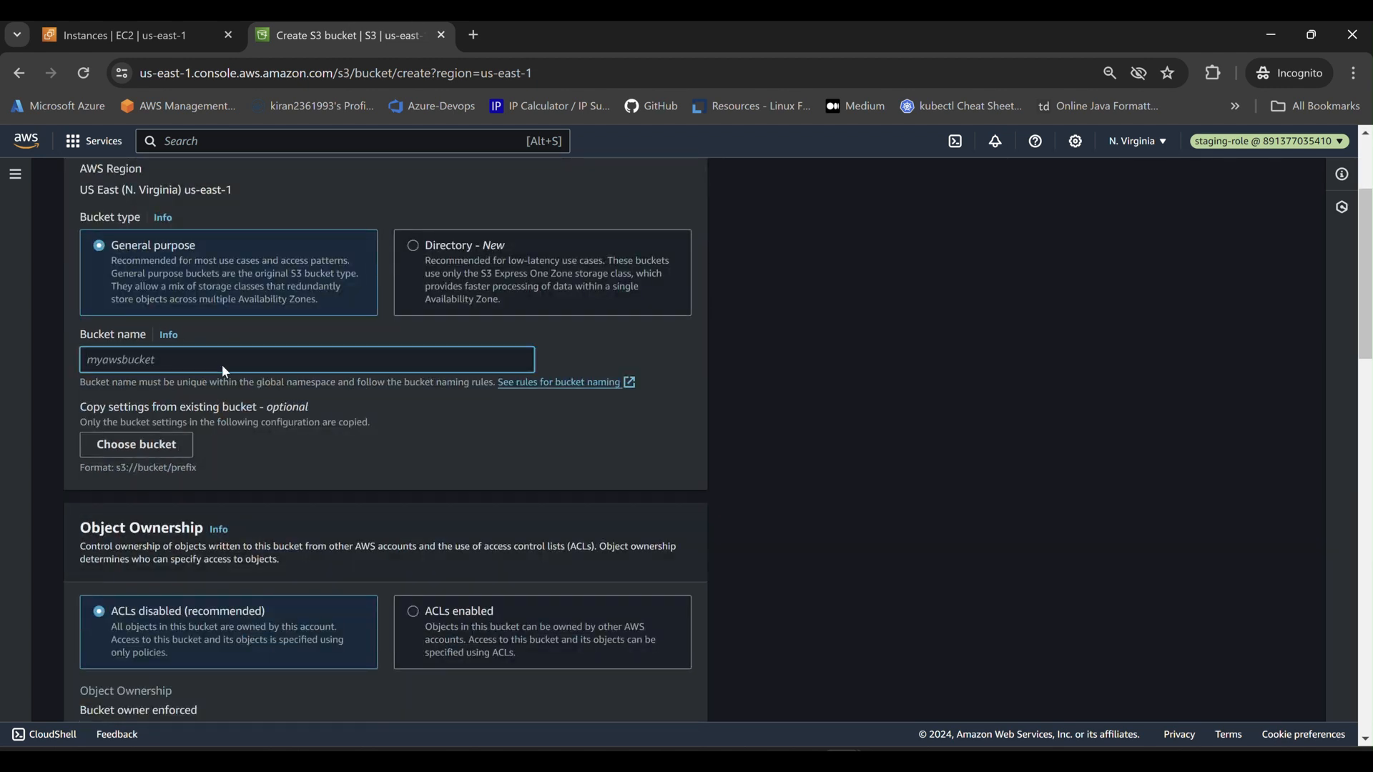
{"action": "type", "text": "testing-"}
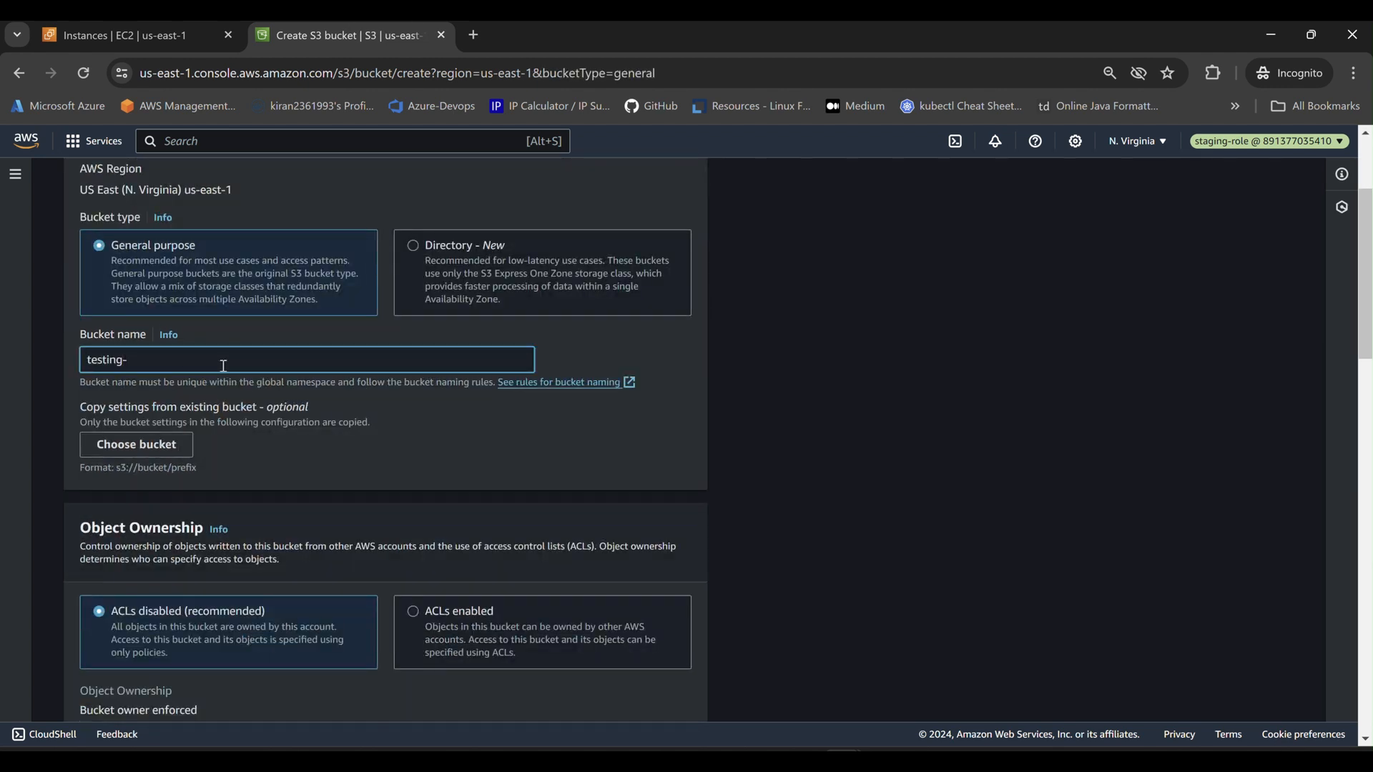
{"action": "type", "text": "bucketw"}
{"action": "type", "text": "ebserver"}
{"action": "scroll", "coordinate": [518, 402], "scroll_direction": "down", "scroll_amount": 15}
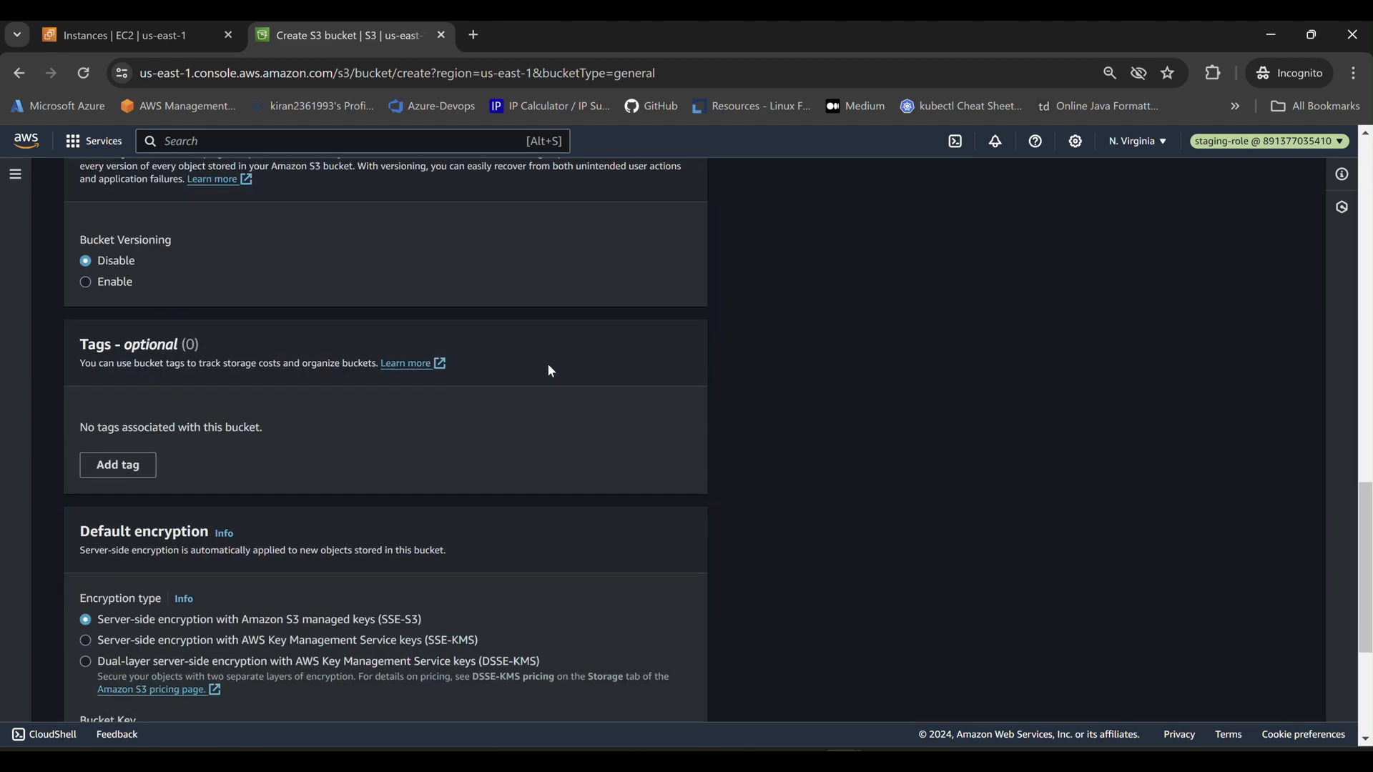
{"action": "scroll", "coordinate": [554, 372], "scroll_direction": "down", "scroll_amount": 4}
{"action": "left_click", "coordinate": [641, 694]}
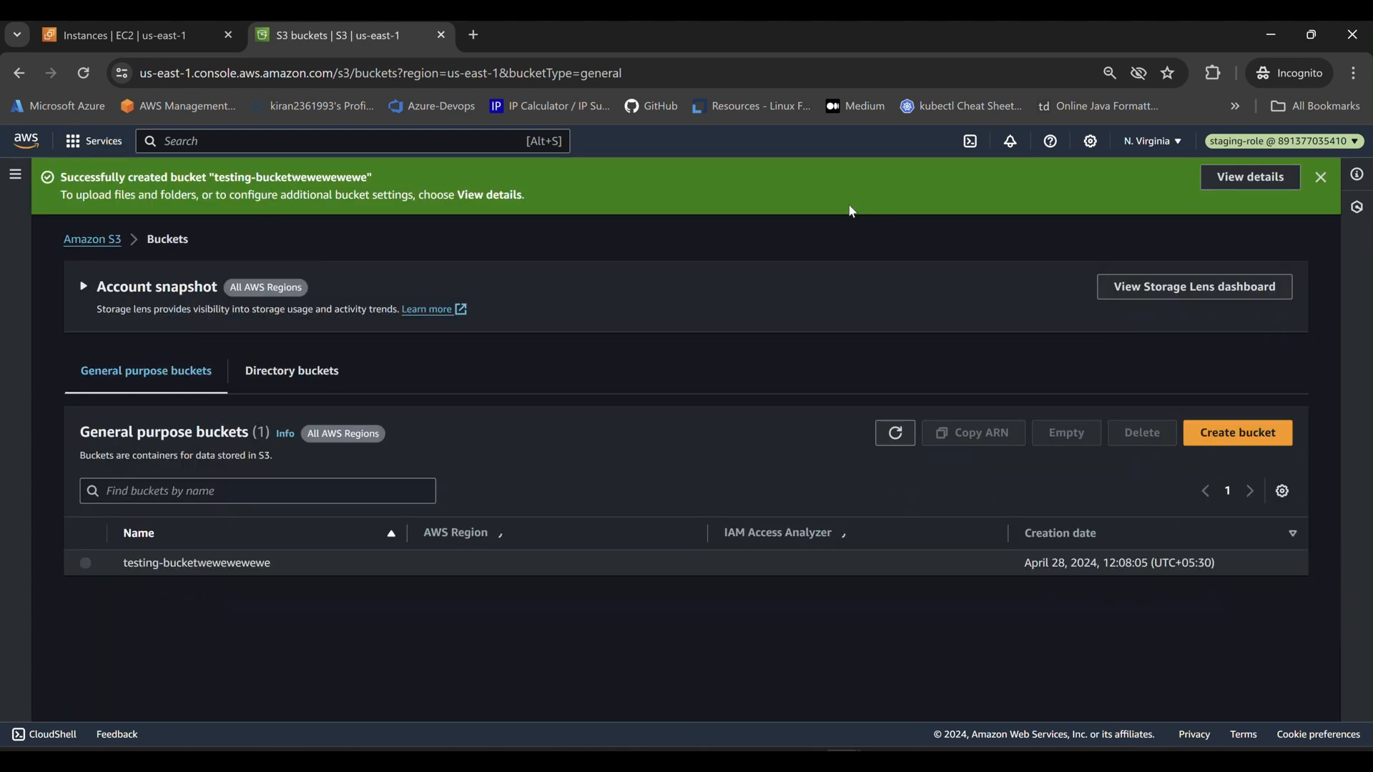
{"action": "left_click", "coordinate": [1343, 145]}
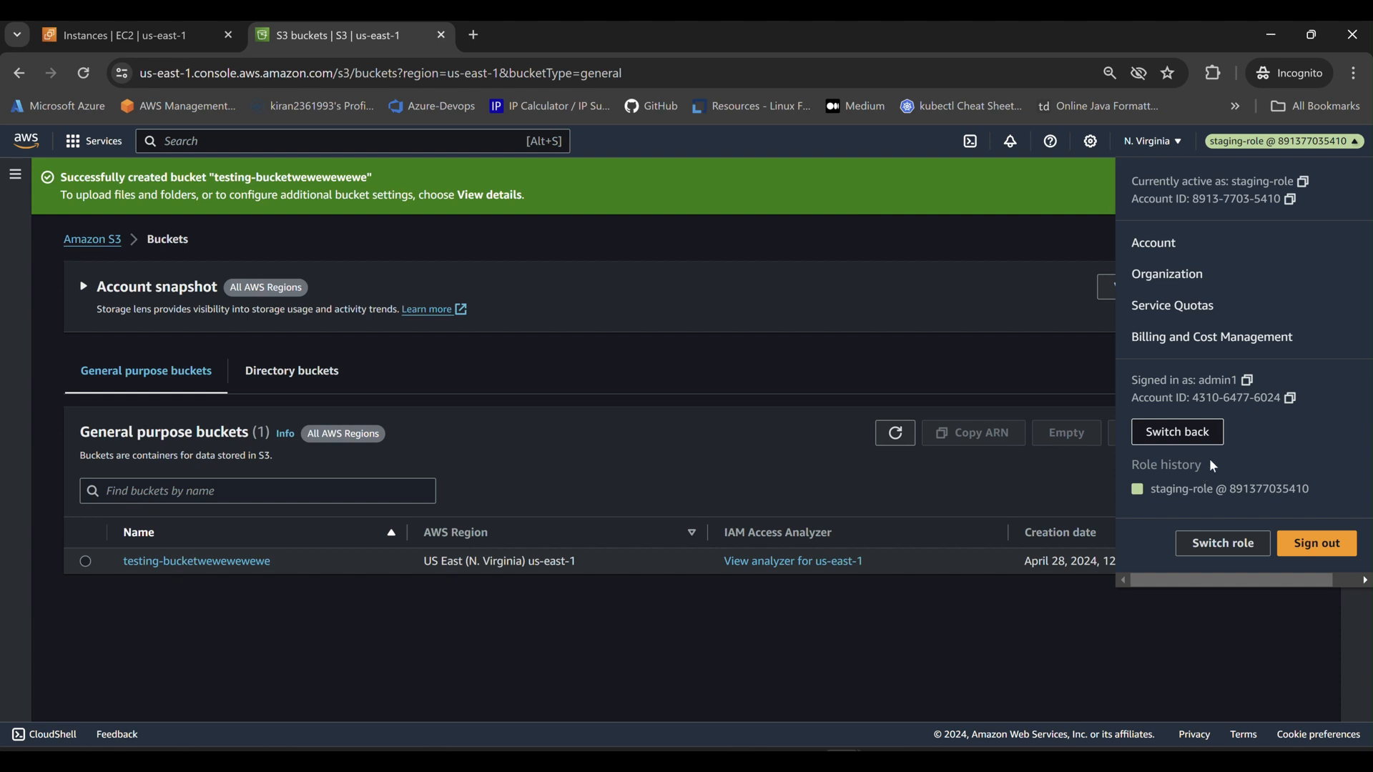
Close the account details and dismiss all the Console Home tour tips.
{"action": "double_click", "coordinate": [1216, 380]}
{"action": "left_click", "coordinate": [963, 350]}
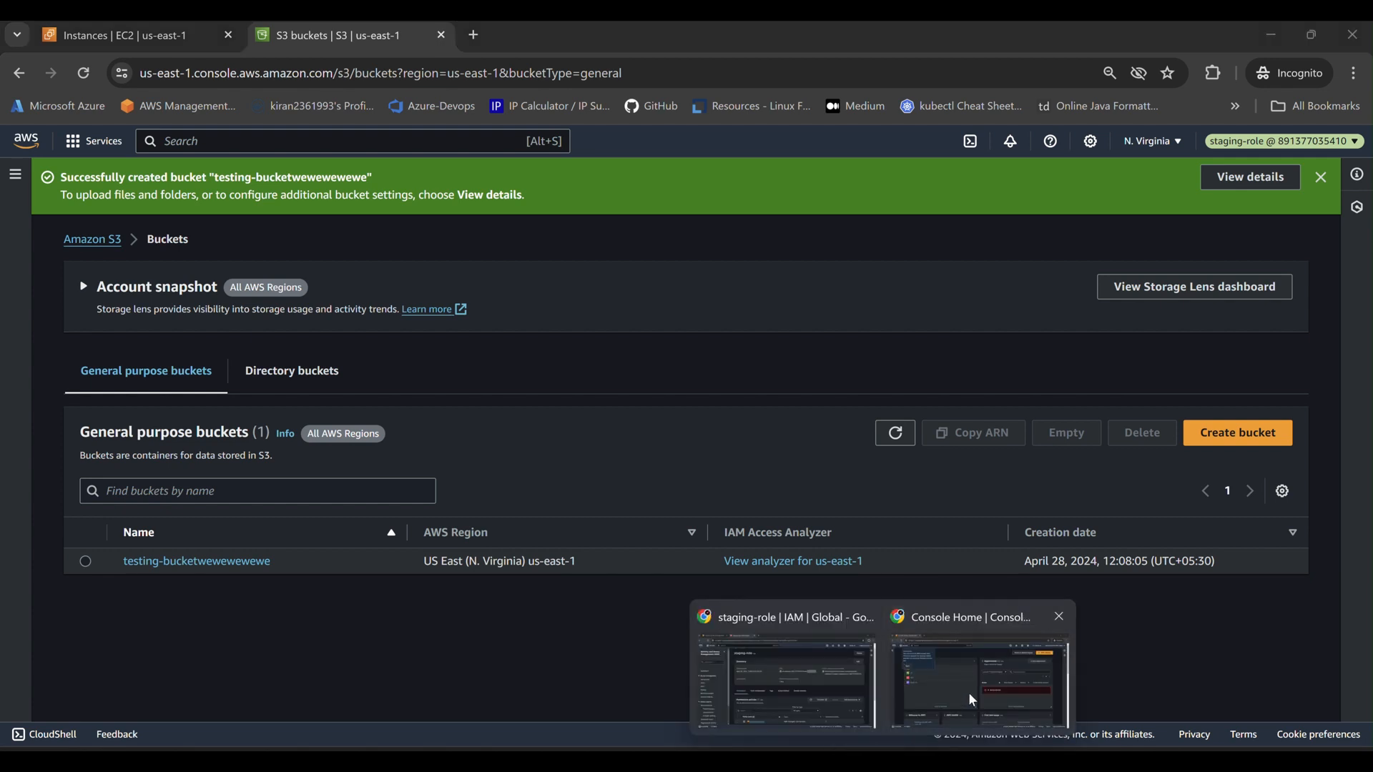
{"action": "left_click", "coordinate": [970, 694]}
{"action": "left_click", "coordinate": [125, 275]}
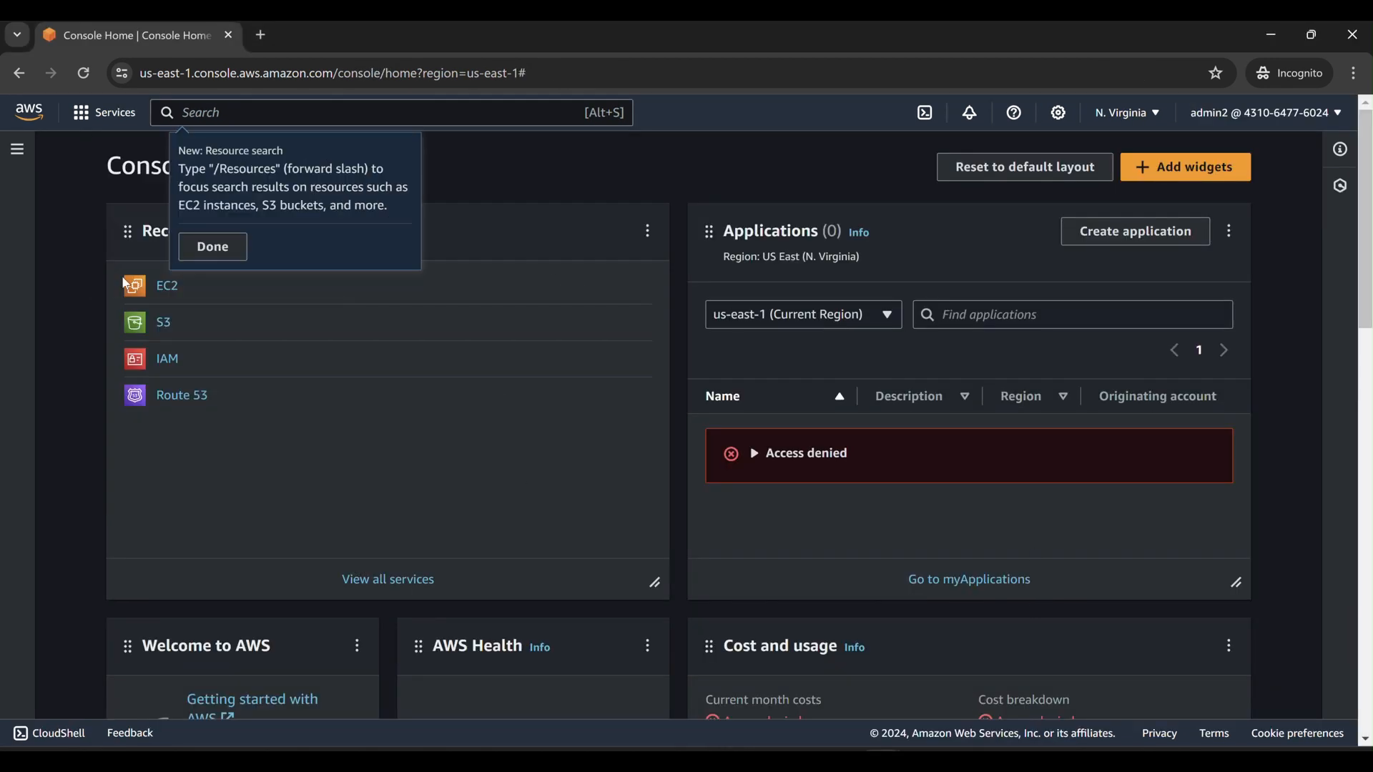
{"action": "left_click", "coordinate": [225, 251]}
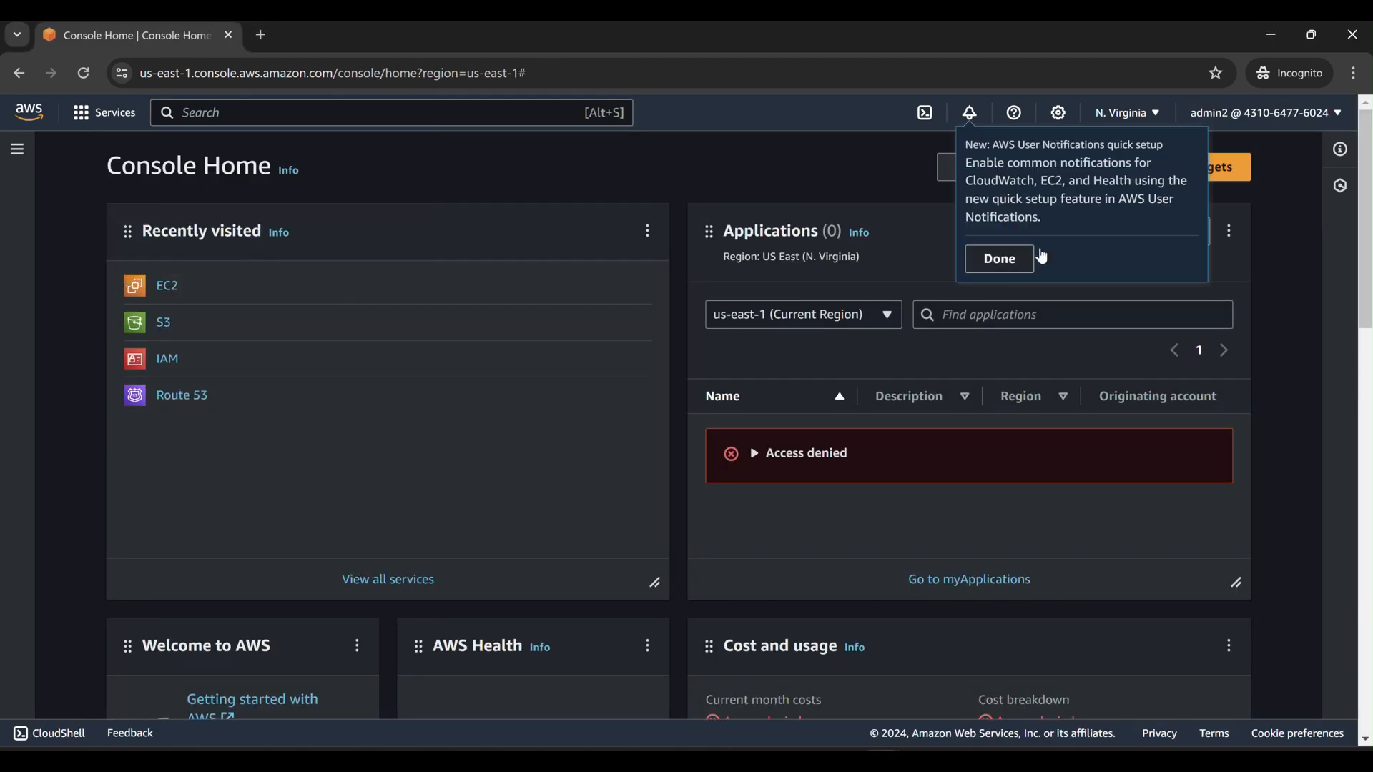
{"action": "left_click", "coordinate": [1010, 259]}
{"action": "left_click", "coordinate": [1091, 313]}
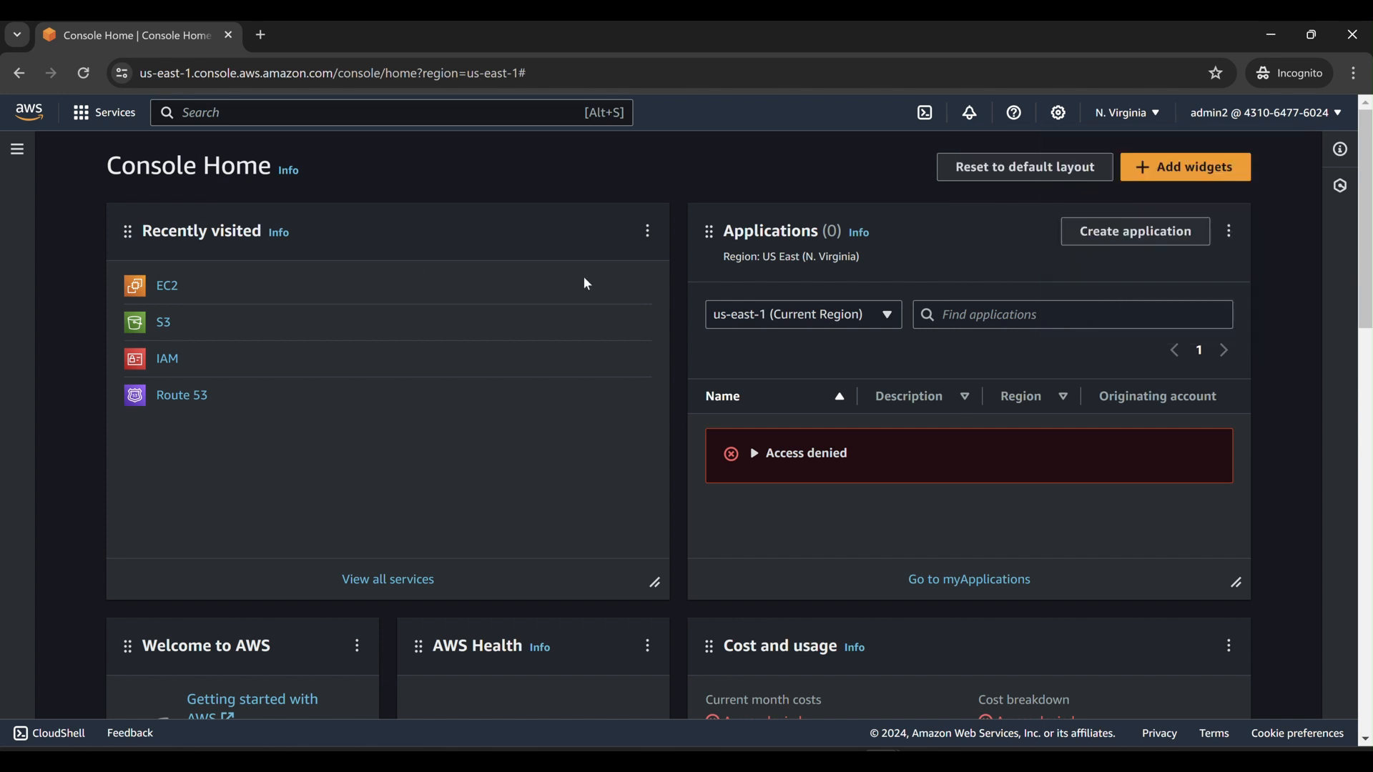
Move through the S3, EC2 and Console Home windows to bring up the IAM user window.
{"action": "left_click", "coordinate": [929, 699]}
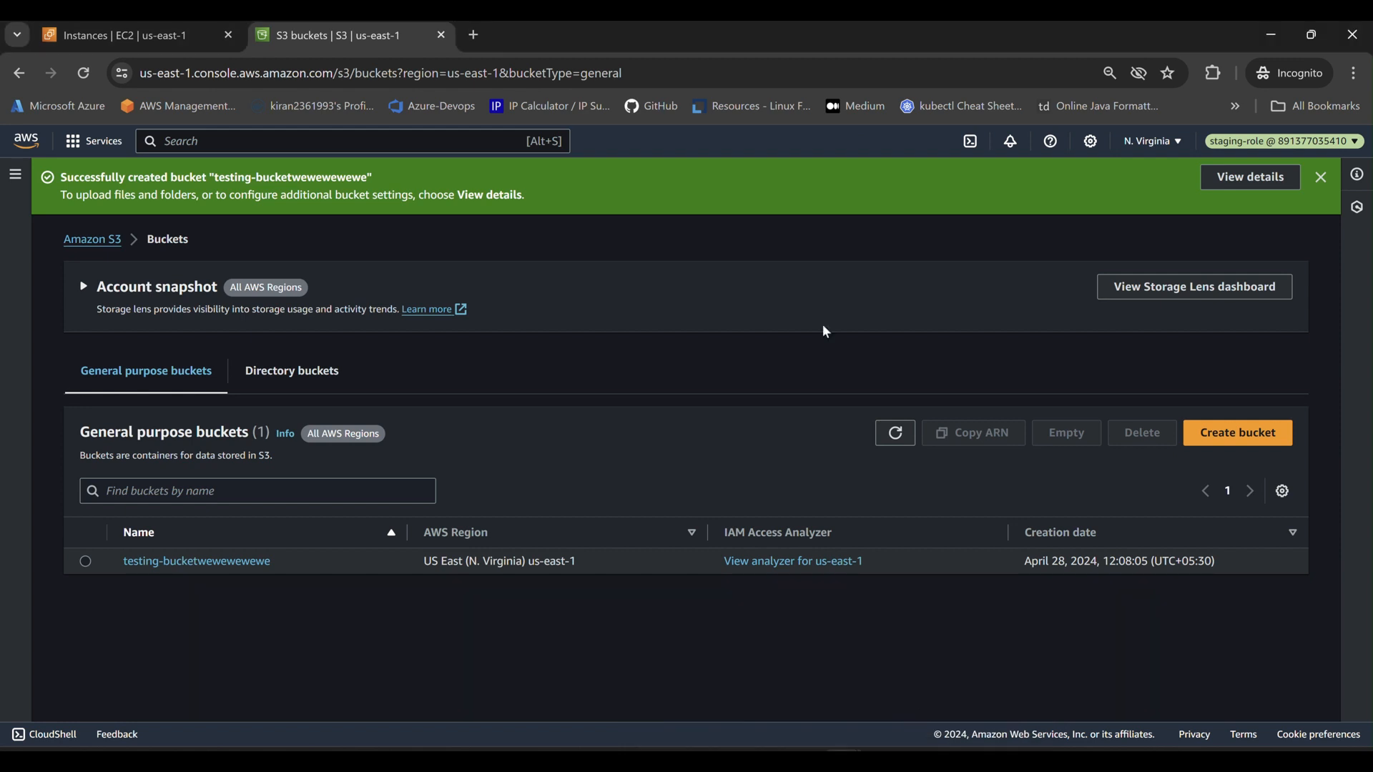
{"action": "left_click", "coordinate": [118, 35]}
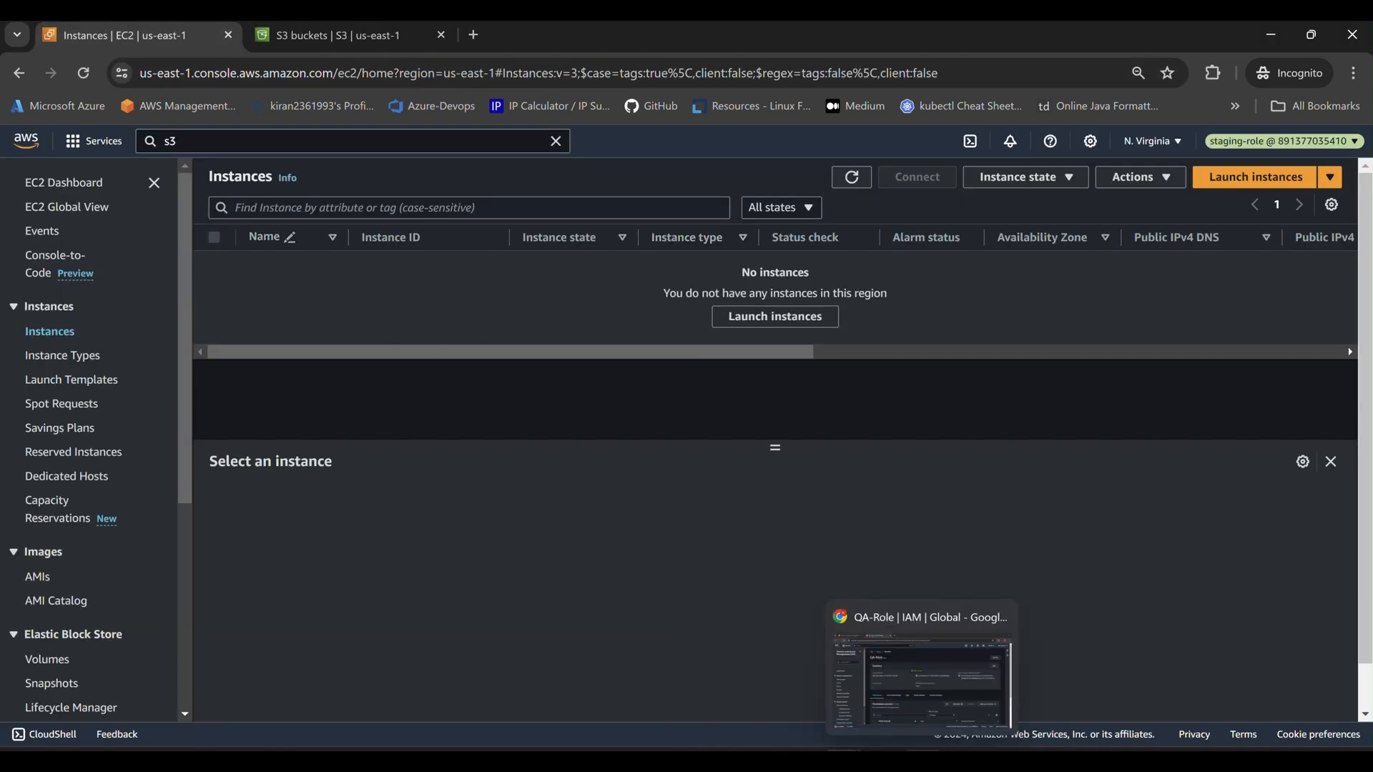
{"action": "left_click", "coordinate": [962, 684]}
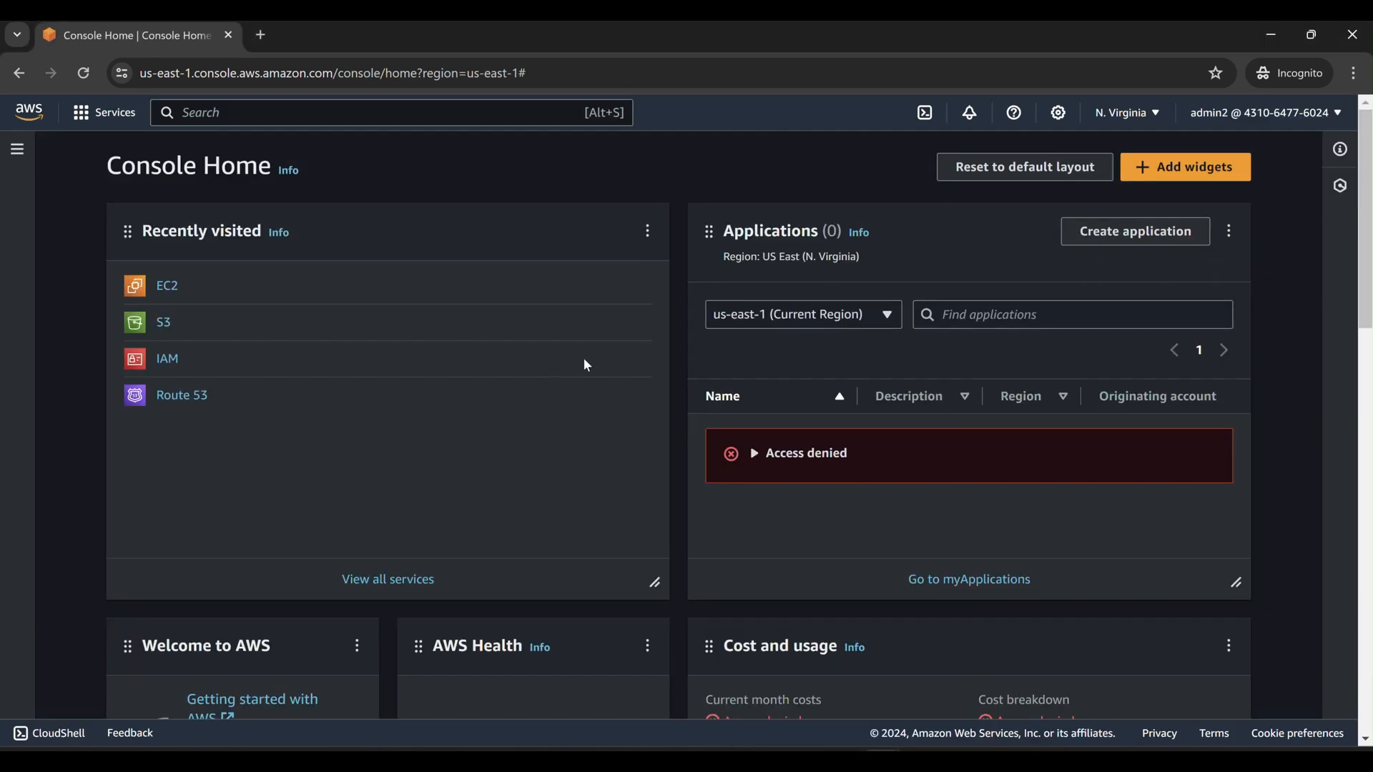
{"action": "mouse_move", "coordinate": [923, 760]}
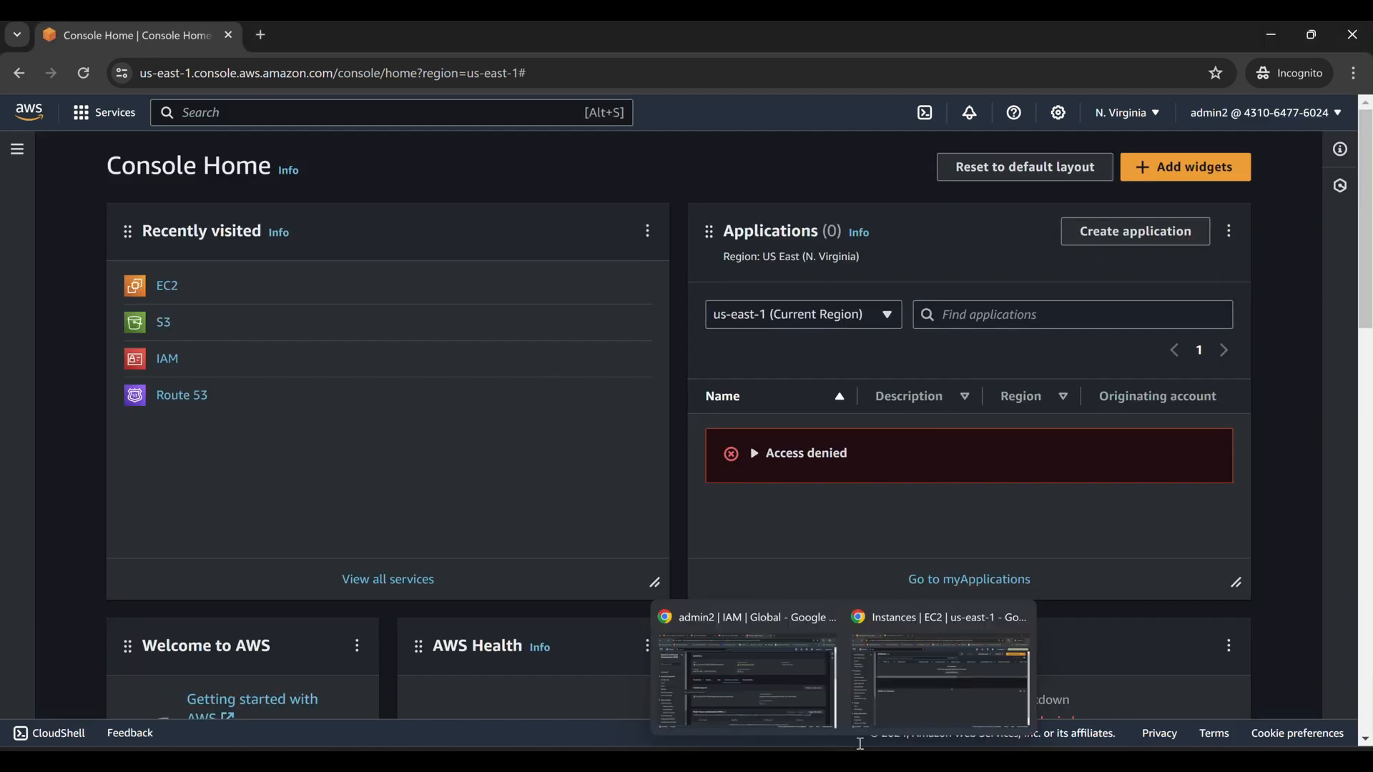
{"action": "left_click", "coordinate": [778, 679]}
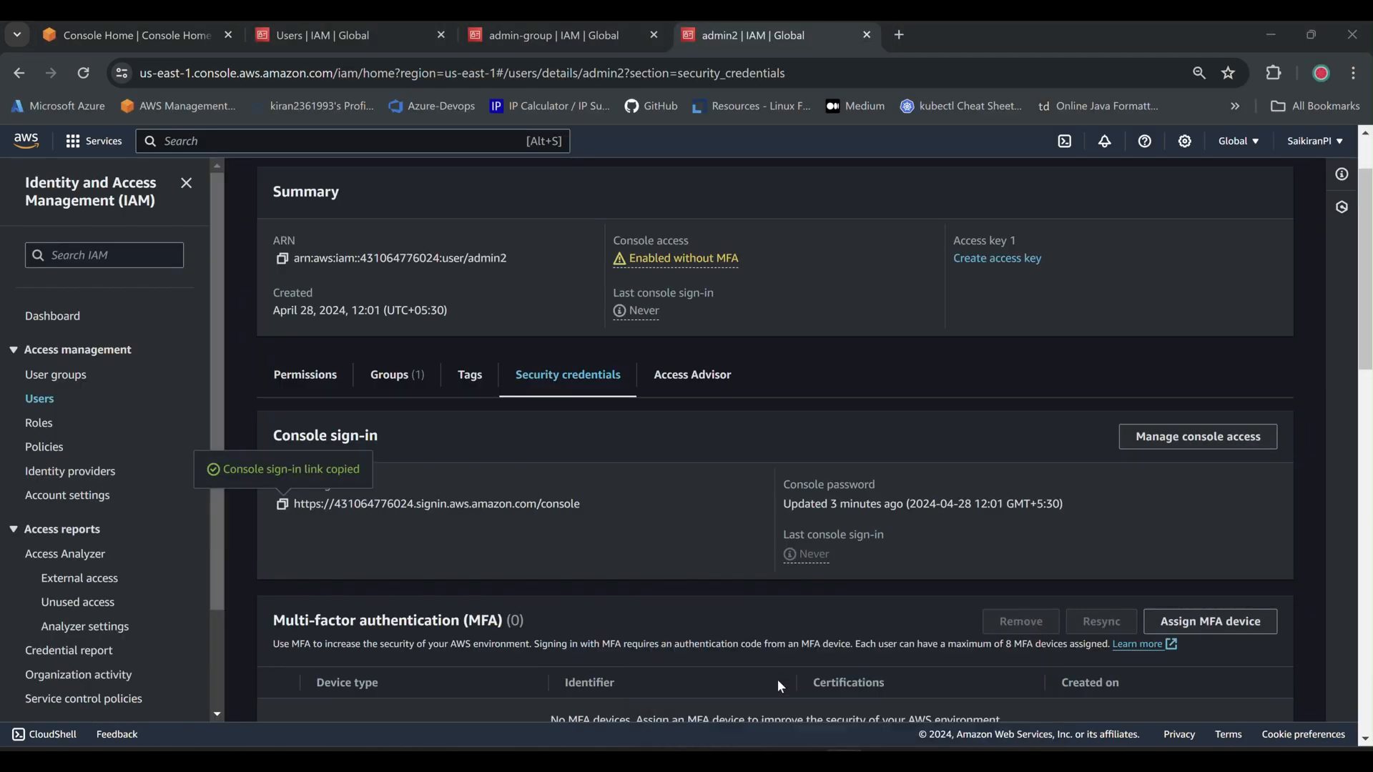
Attach the AdministratorAccess managed policy to admin-group from its Permissions tab.
{"action": "left_click", "coordinate": [60, 375]}
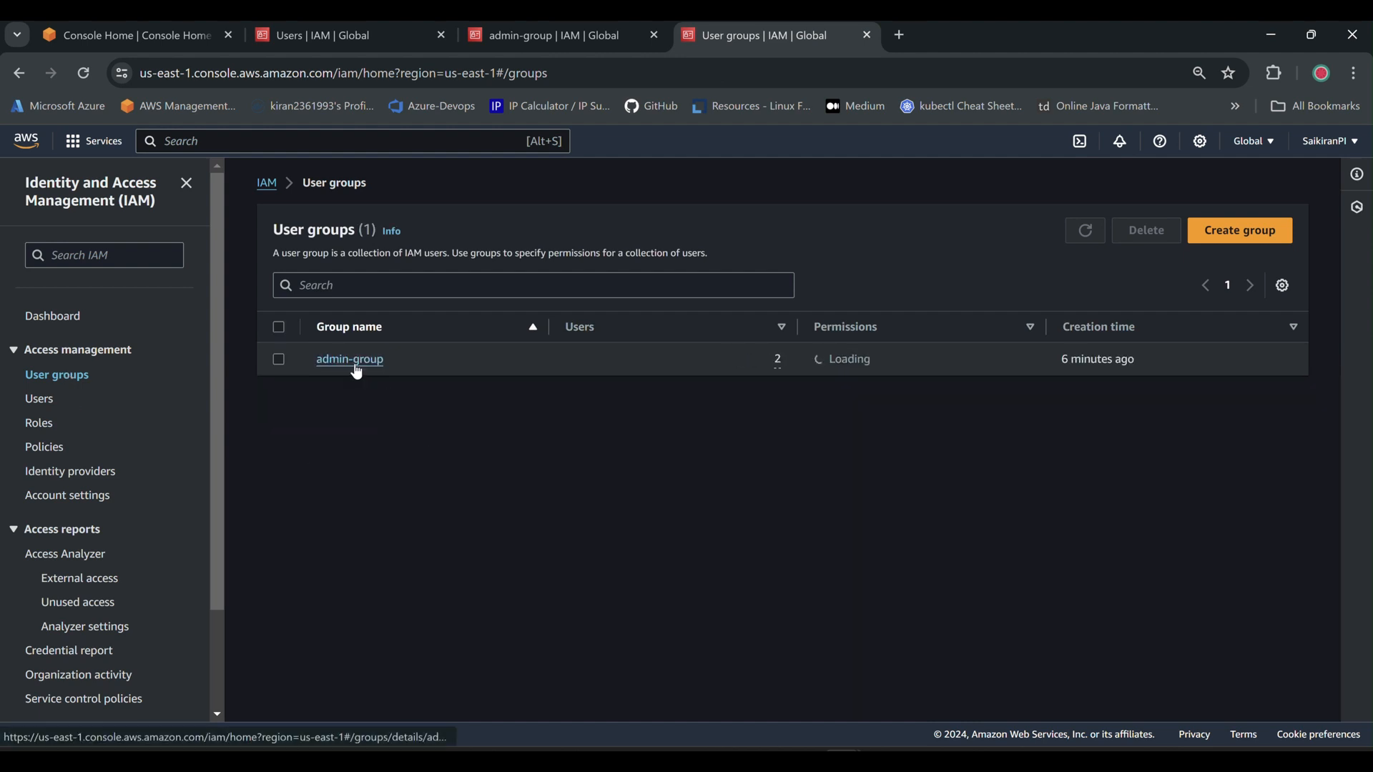
{"action": "left_click", "coordinate": [355, 365]}
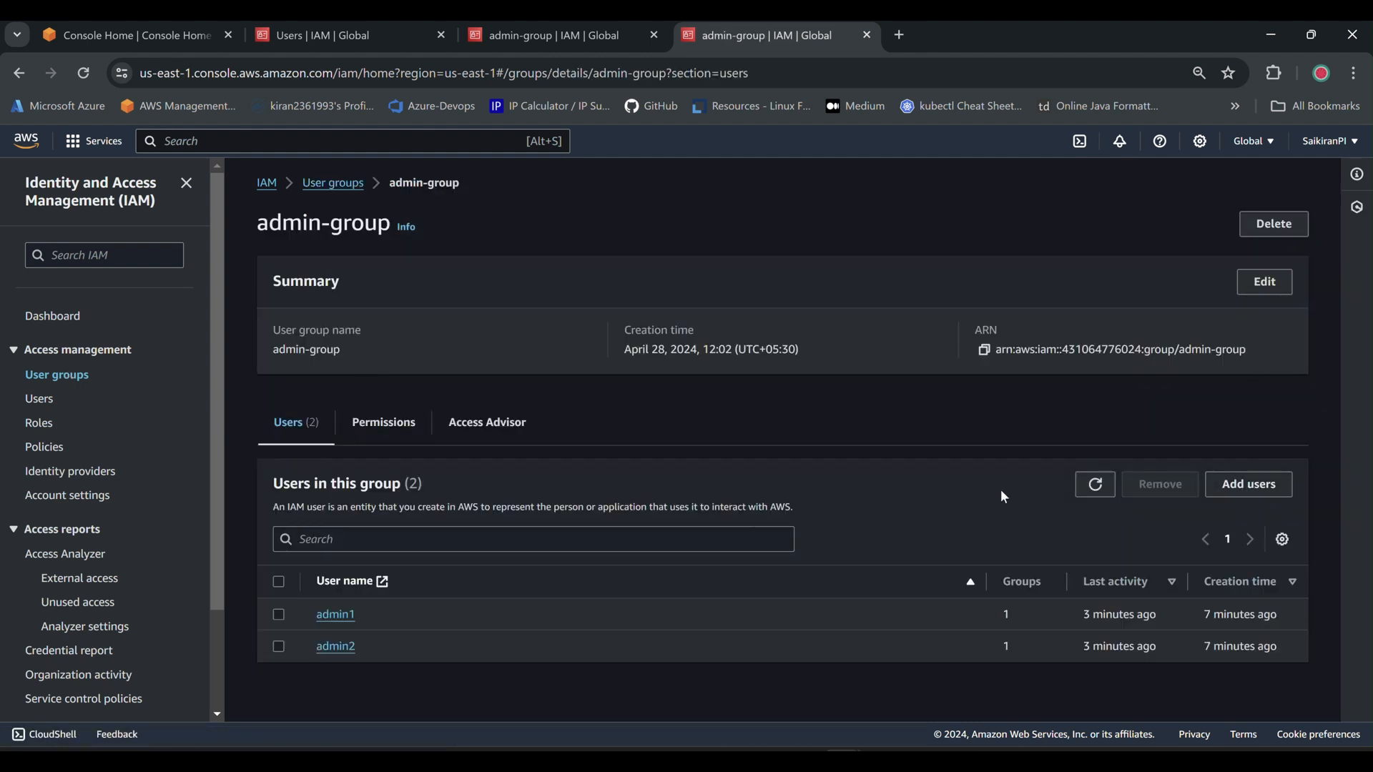
{"action": "left_click", "coordinate": [383, 423]}
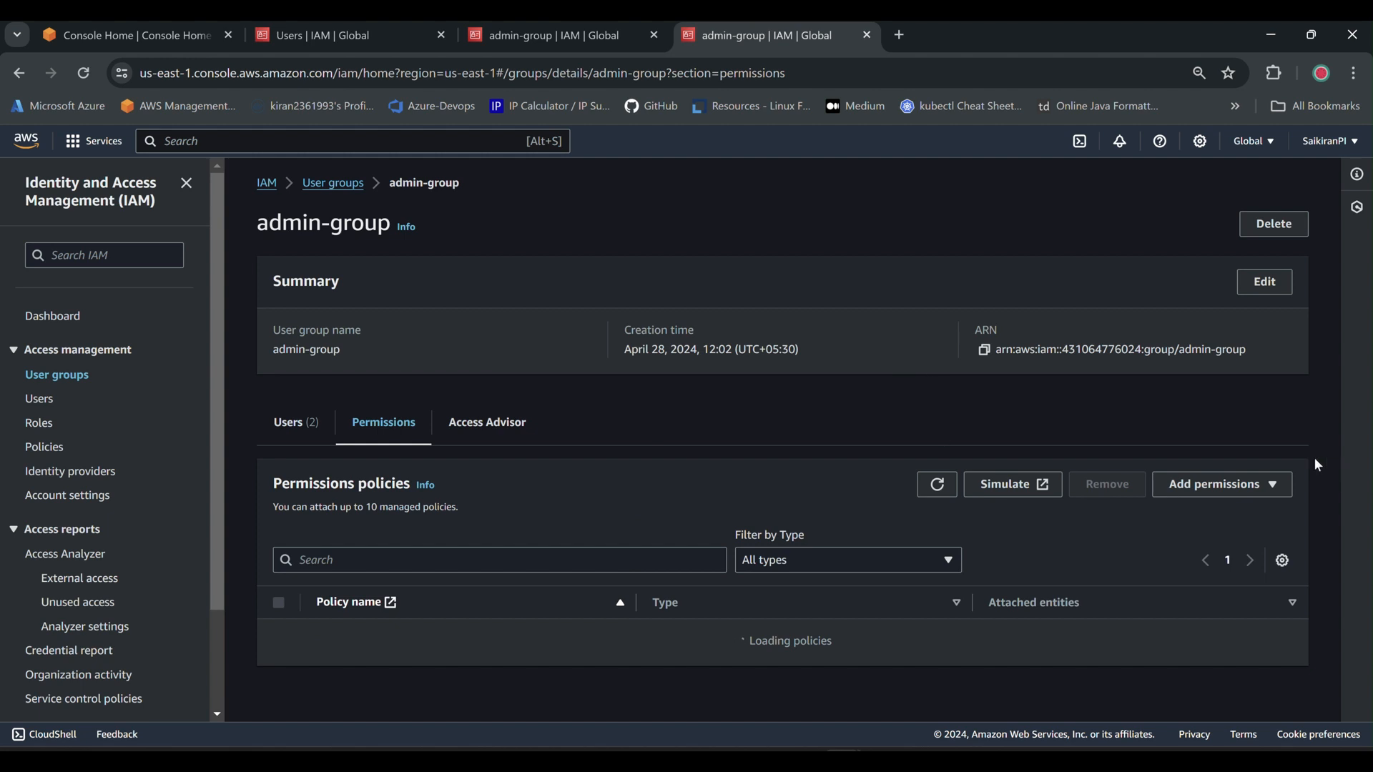
{"action": "left_click", "coordinate": [1216, 484]}
{"action": "left_click", "coordinate": [1225, 510]}
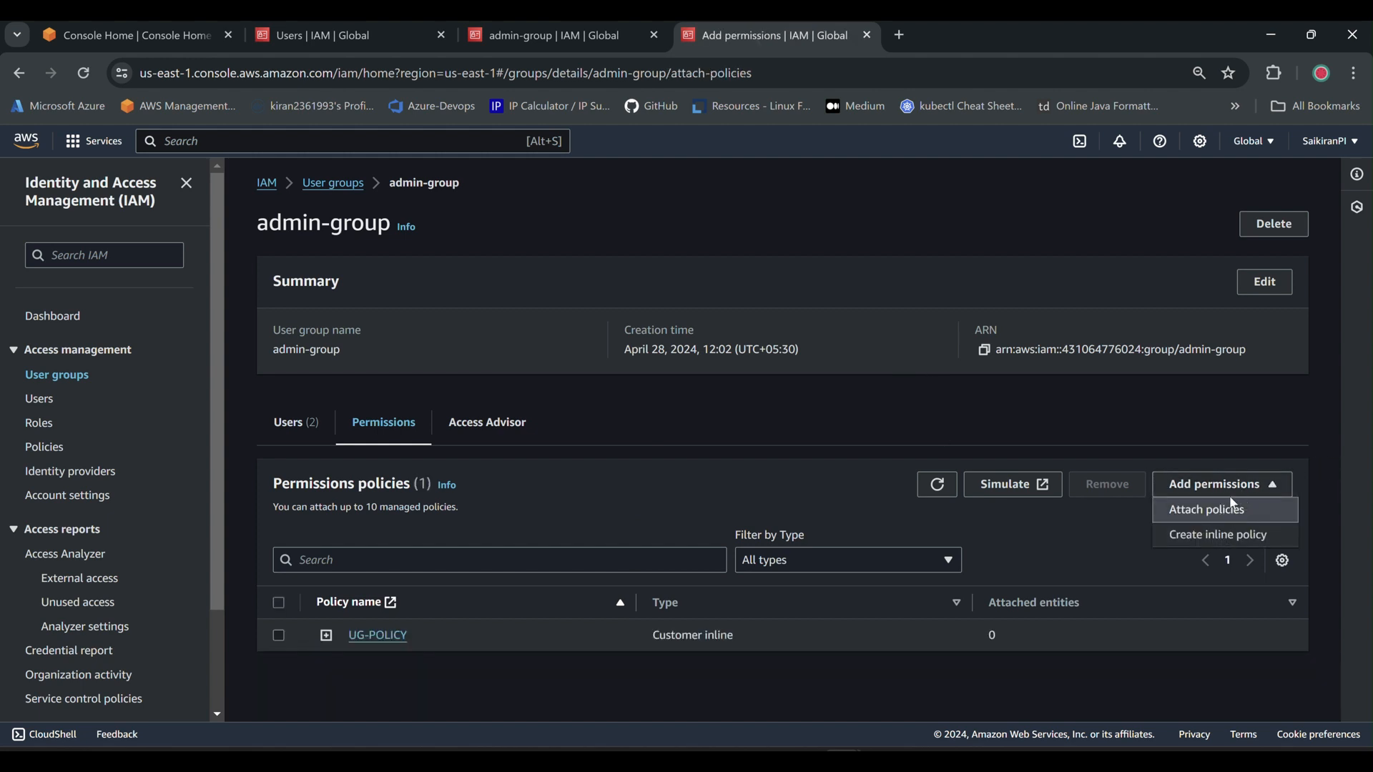
{"action": "left_click", "coordinate": [82, 499]}
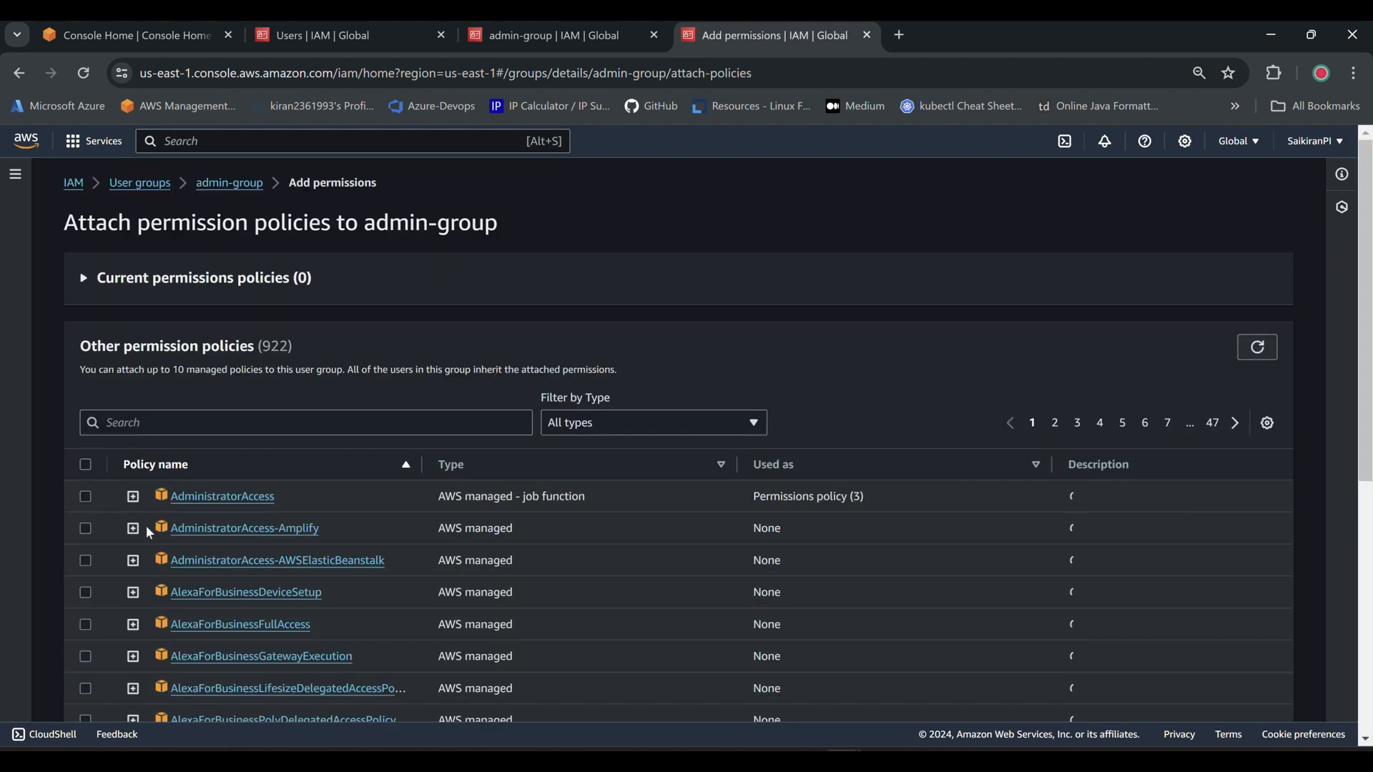
{"action": "scroll", "coordinate": [904, 376], "scroll_direction": "down", "scroll_amount": 2}
{"action": "scroll", "coordinate": [321, 493], "scroll_direction": "down", "scroll_amount": 5}
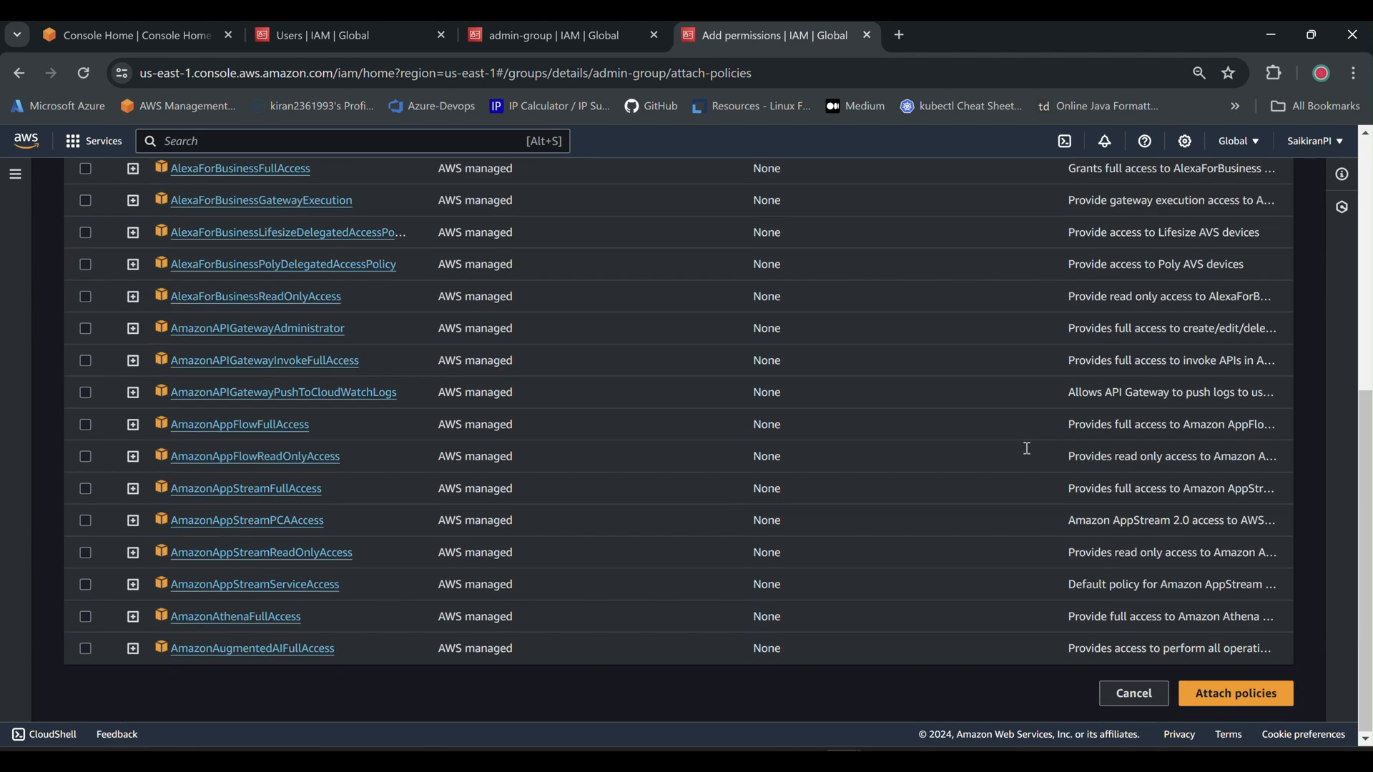
{"action": "left_click", "coordinate": [1228, 694]}
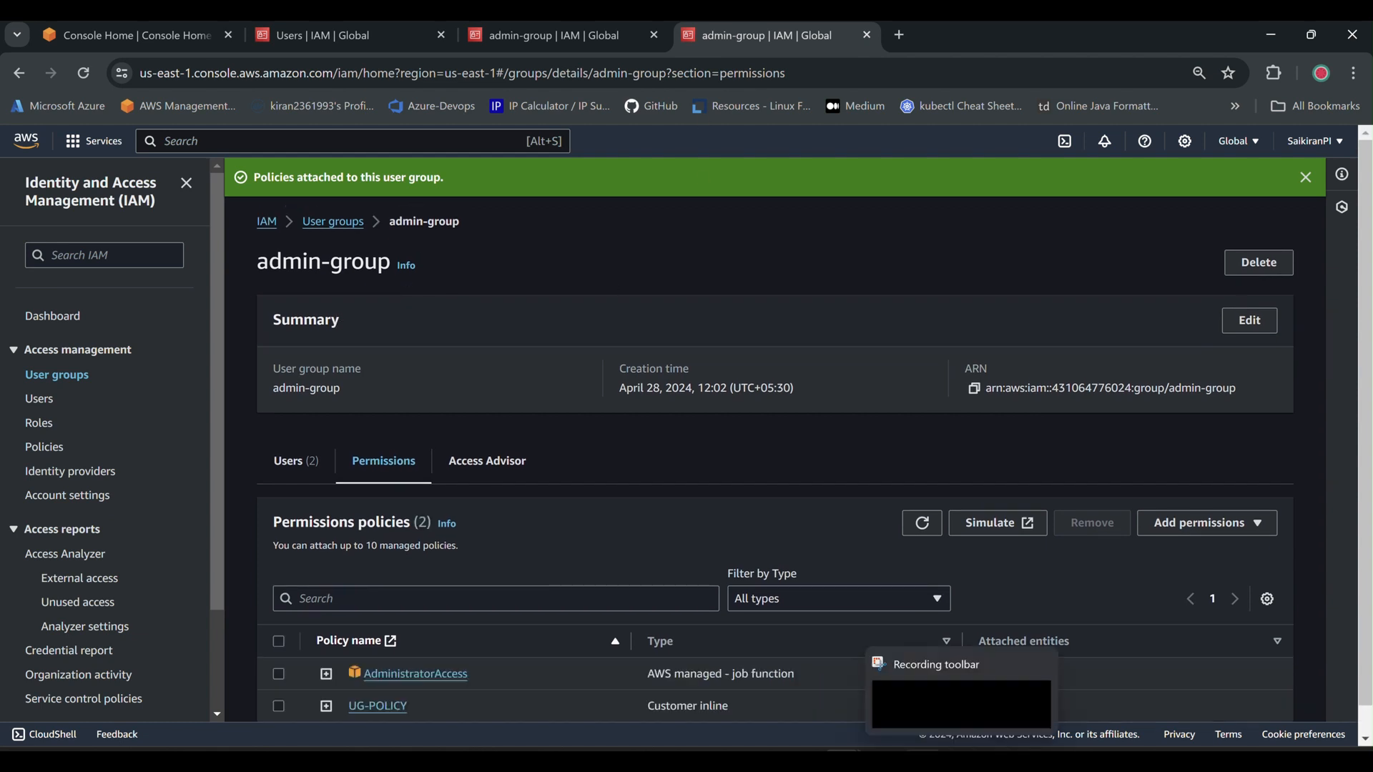
{"action": "mouse_move", "coordinate": [922, 760]}
{"action": "left_click", "coordinate": [924, 680]}
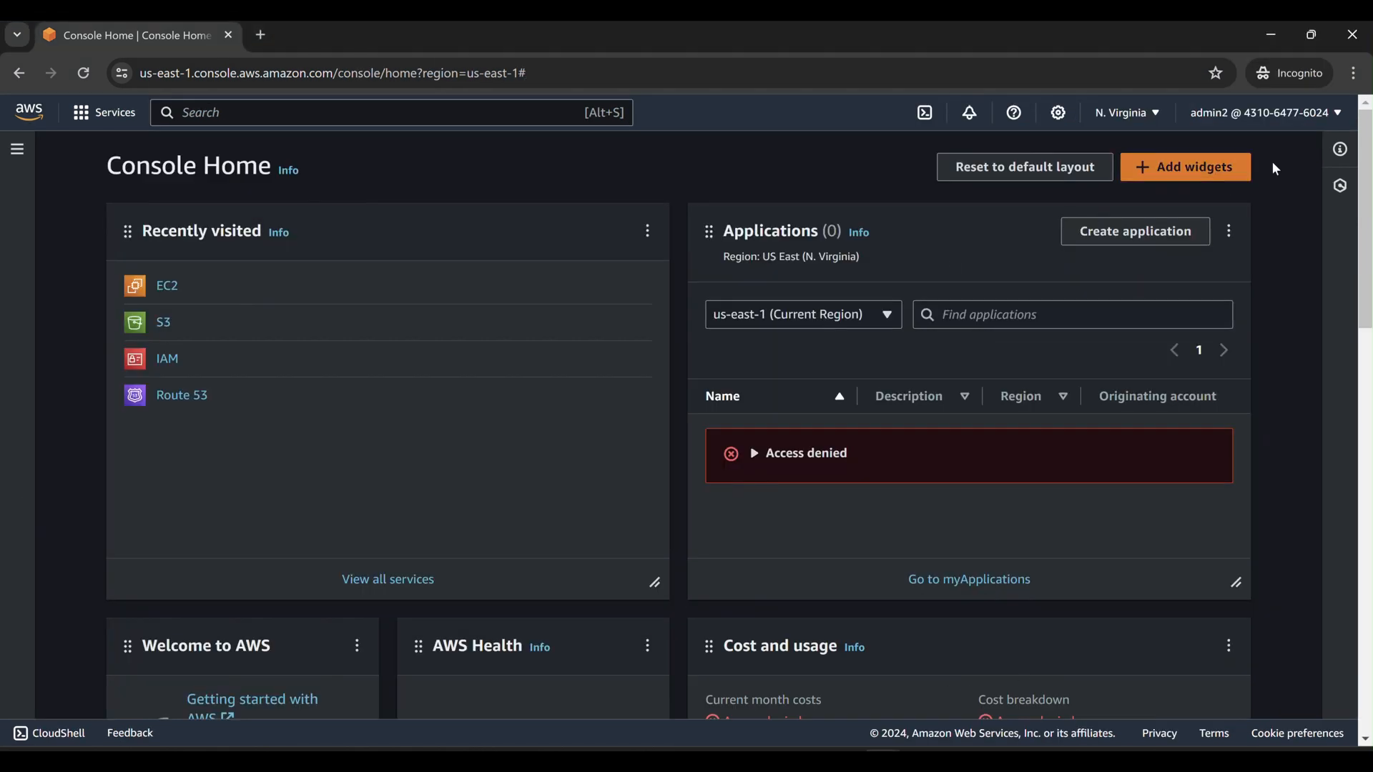
{"action": "left_click", "coordinate": [1271, 124]}
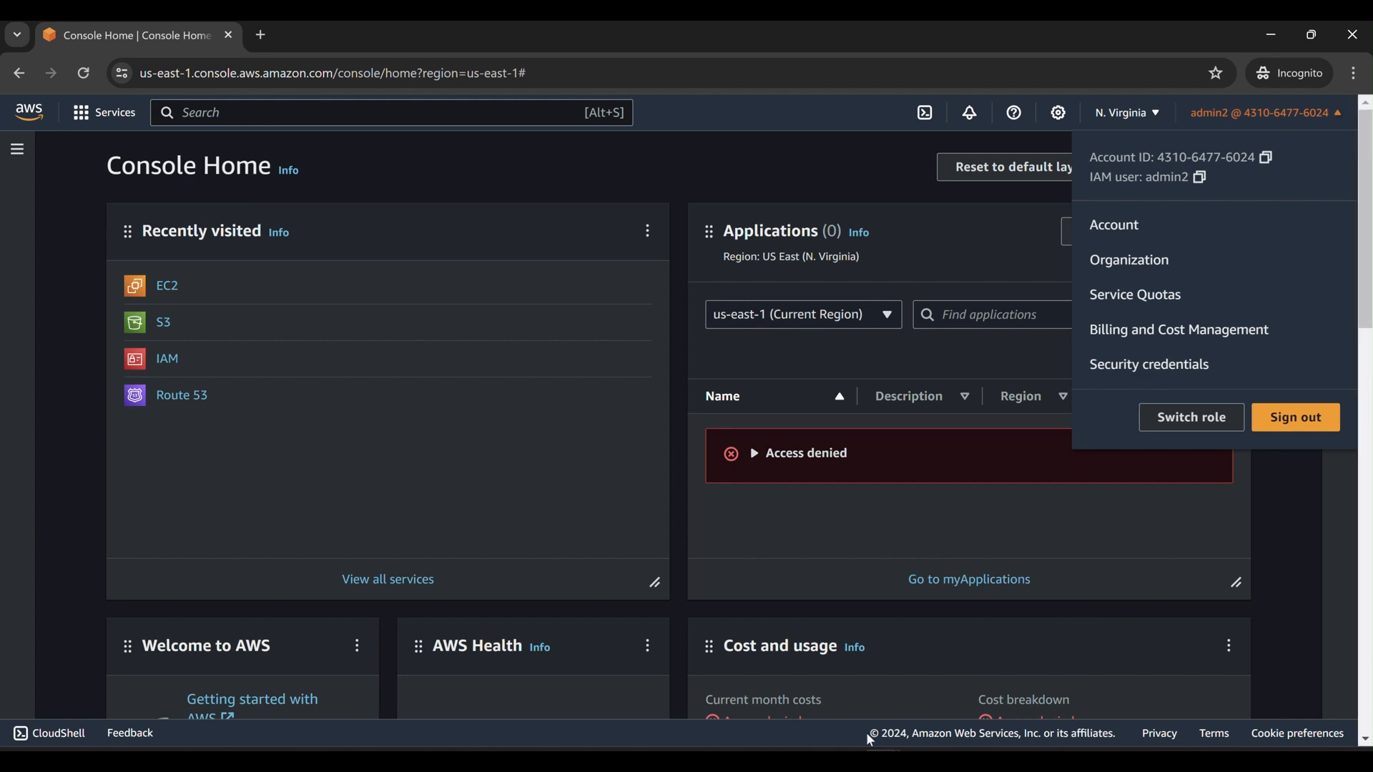
{"action": "mouse_move", "coordinate": [871, 760]}
{"action": "left_click", "coordinate": [905, 694]}
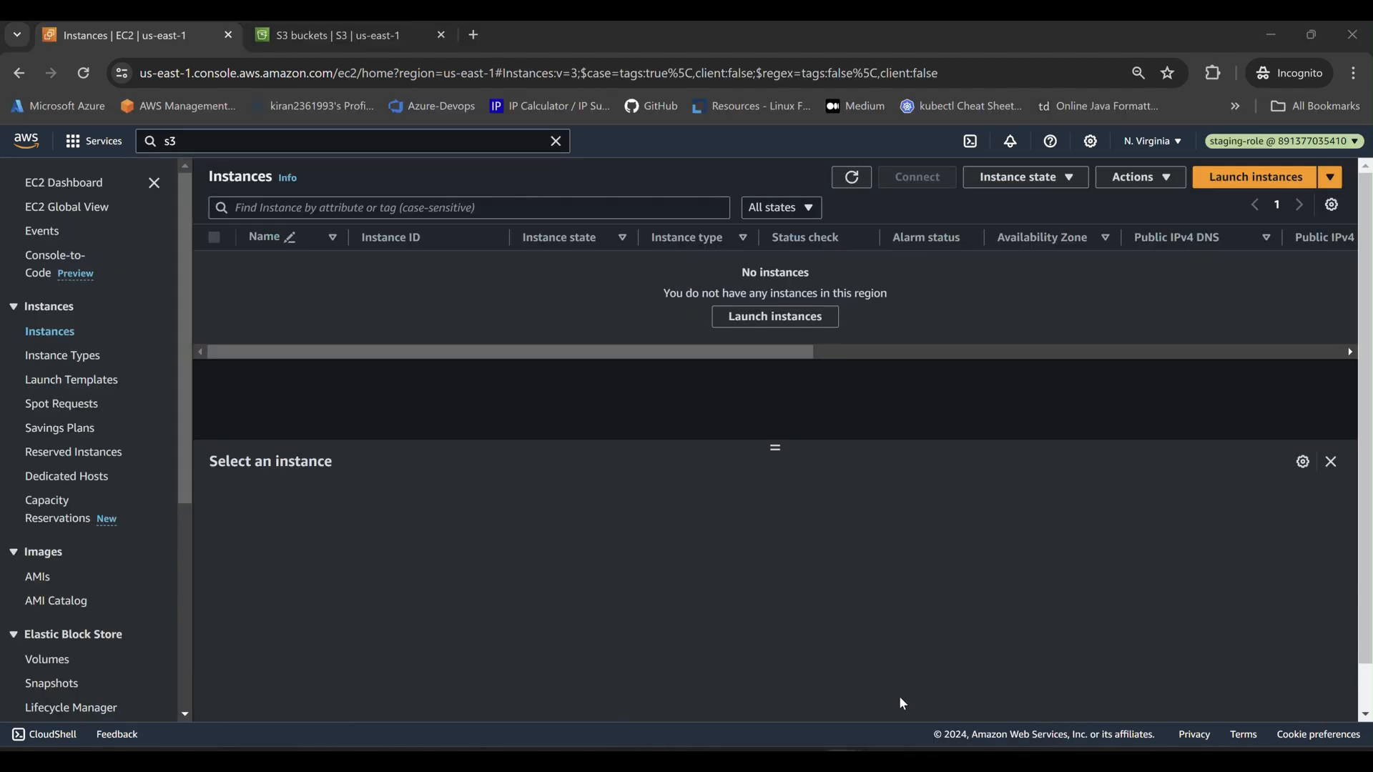
{"action": "left_click", "coordinate": [1279, 141]}
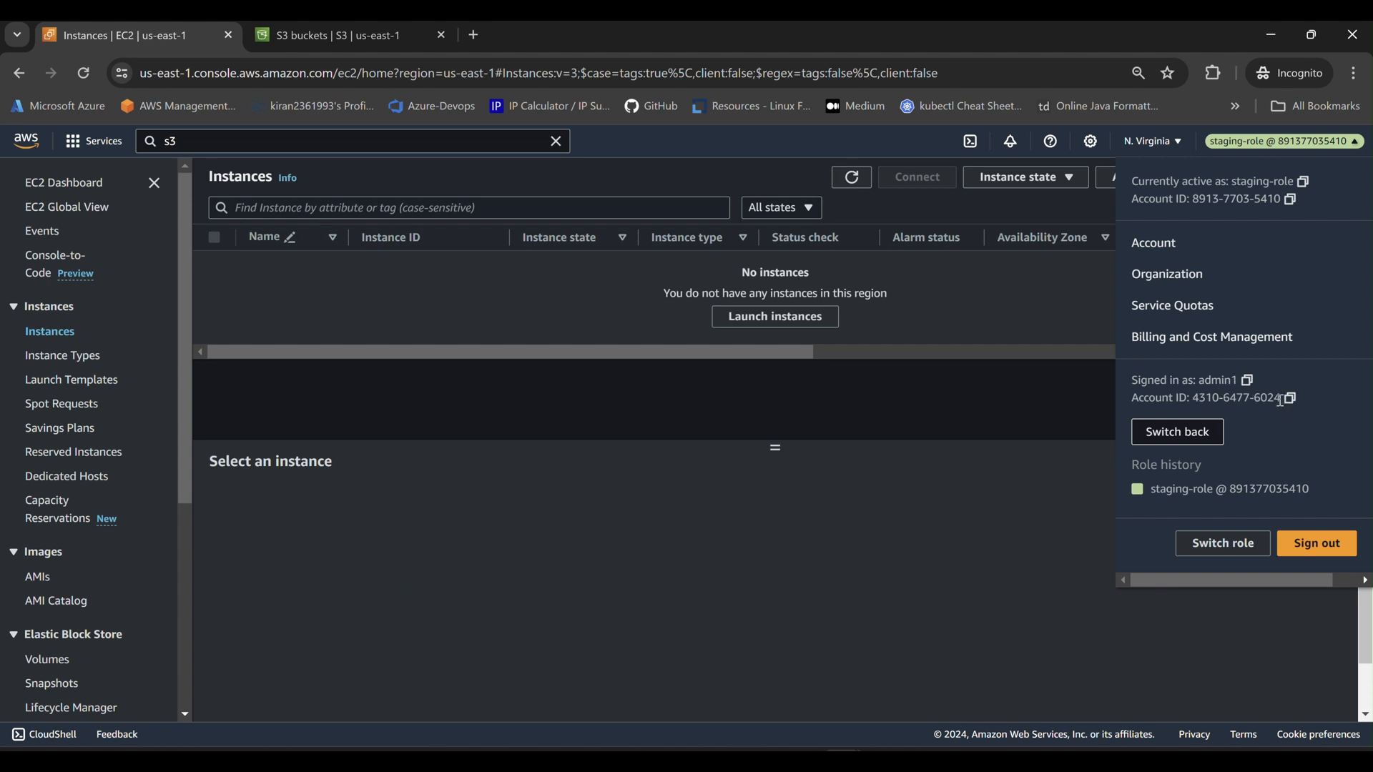
{"action": "left_click", "coordinate": [942, 379]}
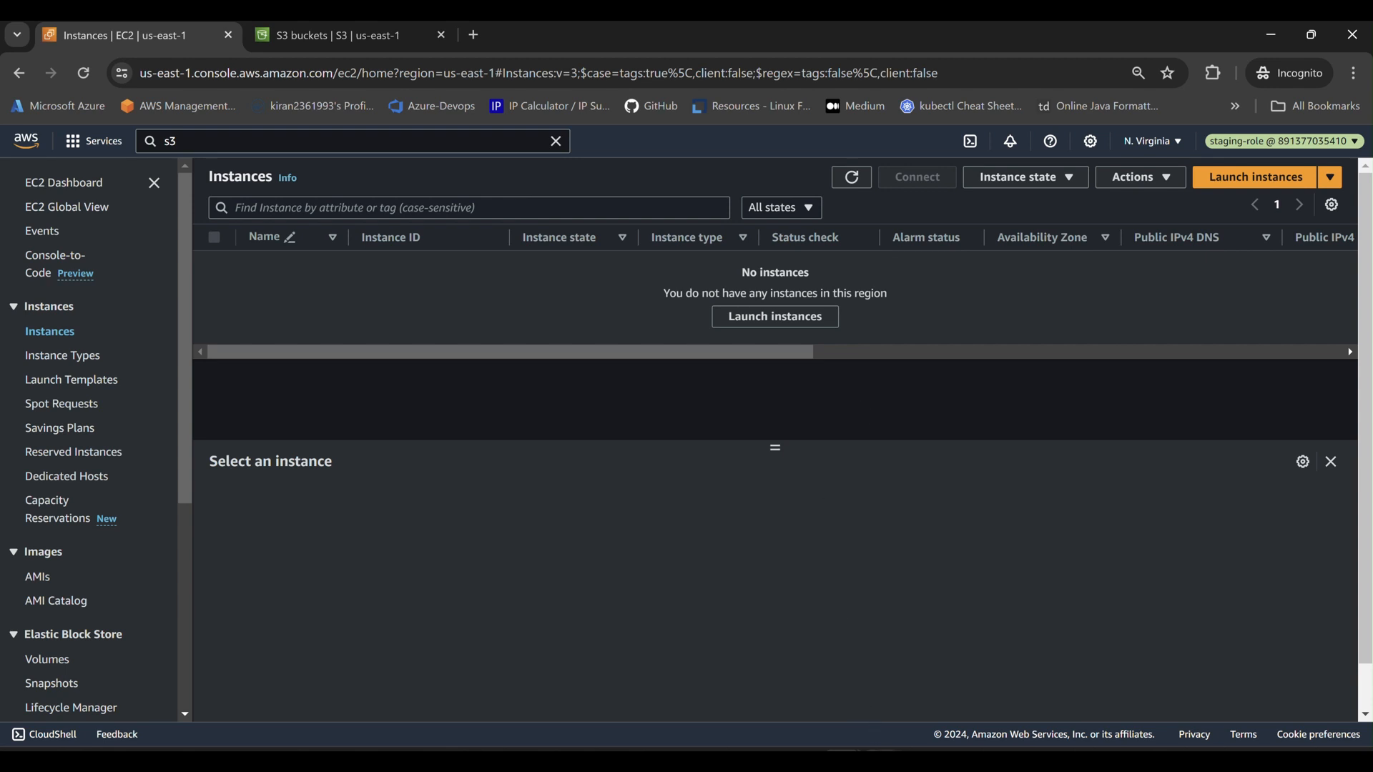
{"action": "mouse_move", "coordinate": [858, 667]}
{"action": "left_click", "coordinate": [984, 651]}
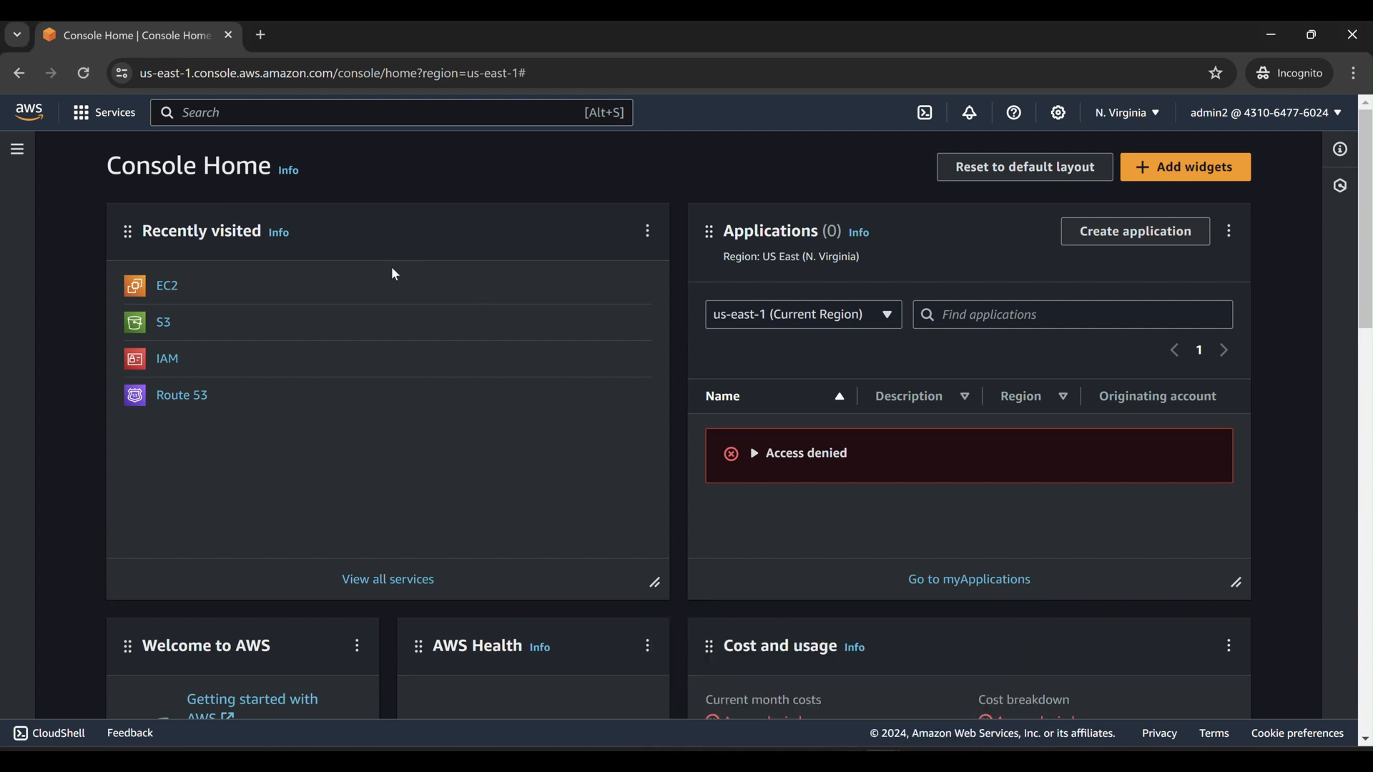
{"action": "left_click", "coordinate": [747, 673]}
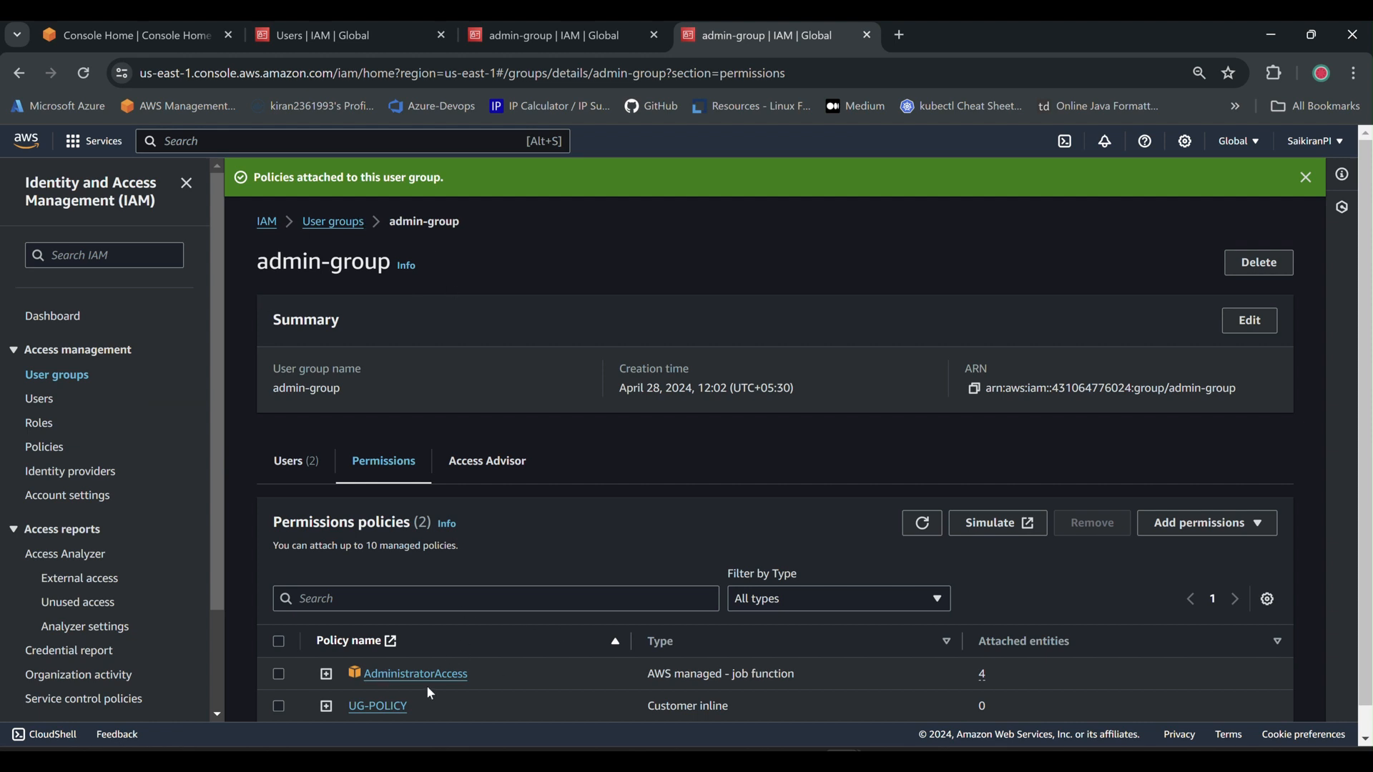
{"action": "left_click", "coordinate": [880, 680]}
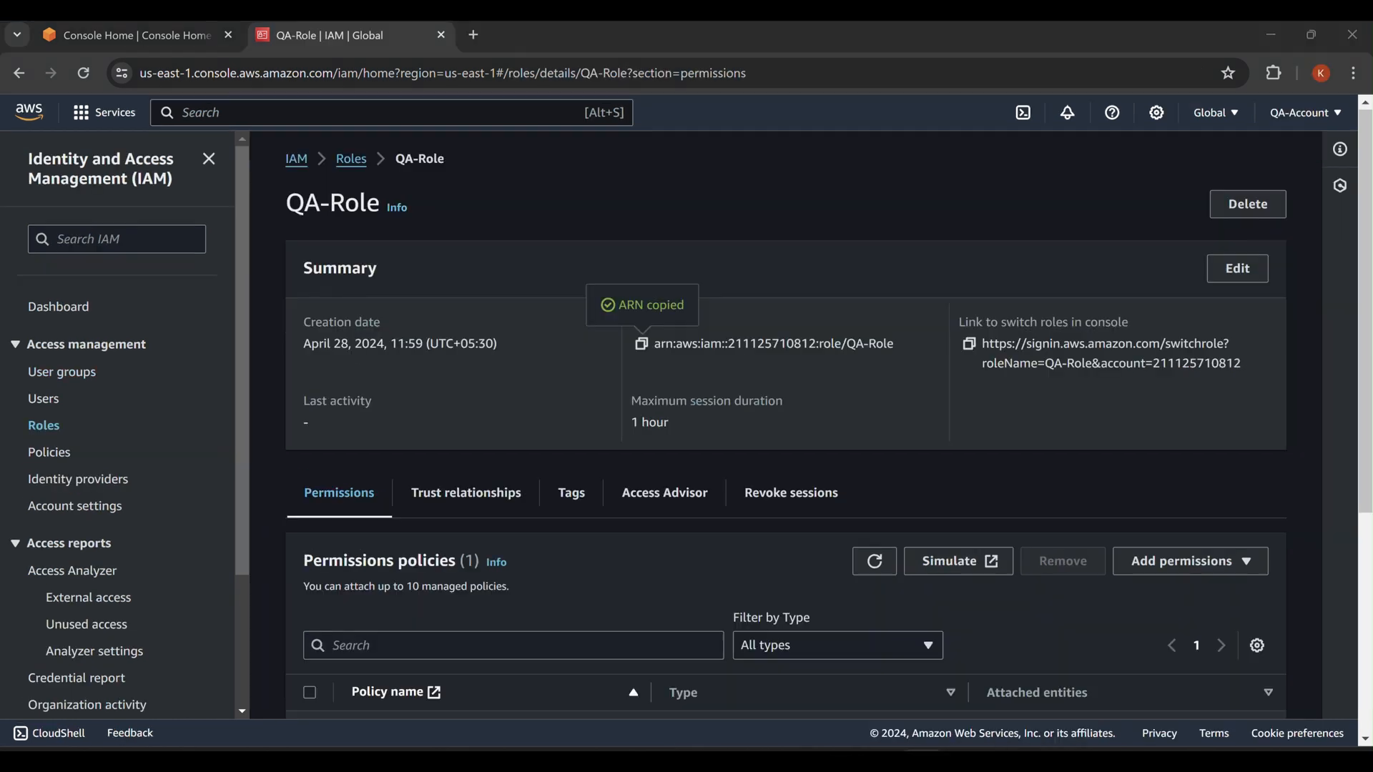
{"action": "left_click", "coordinate": [967, 680]}
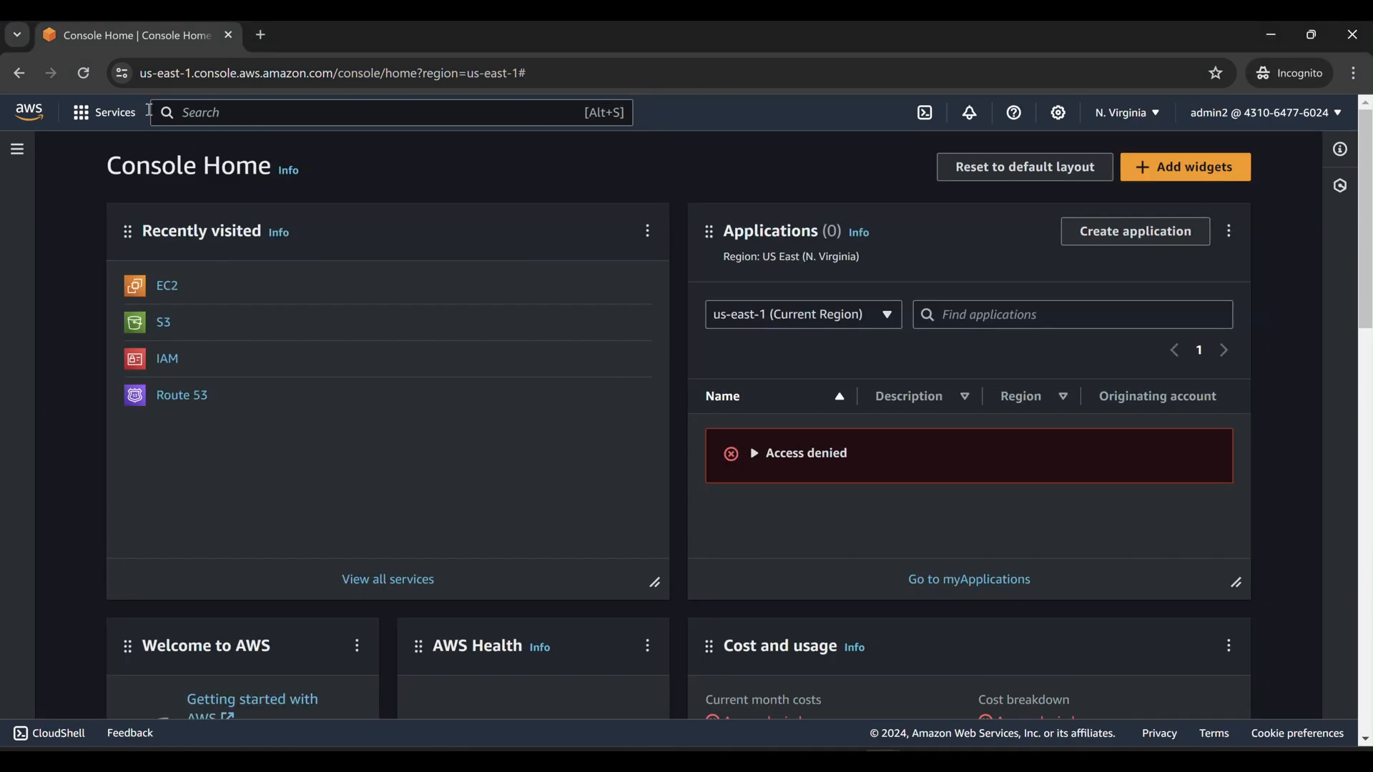
Reload Console Home, open EC2 and clear the running filter to list all instances.
{"action": "left_click", "coordinate": [84, 73]}
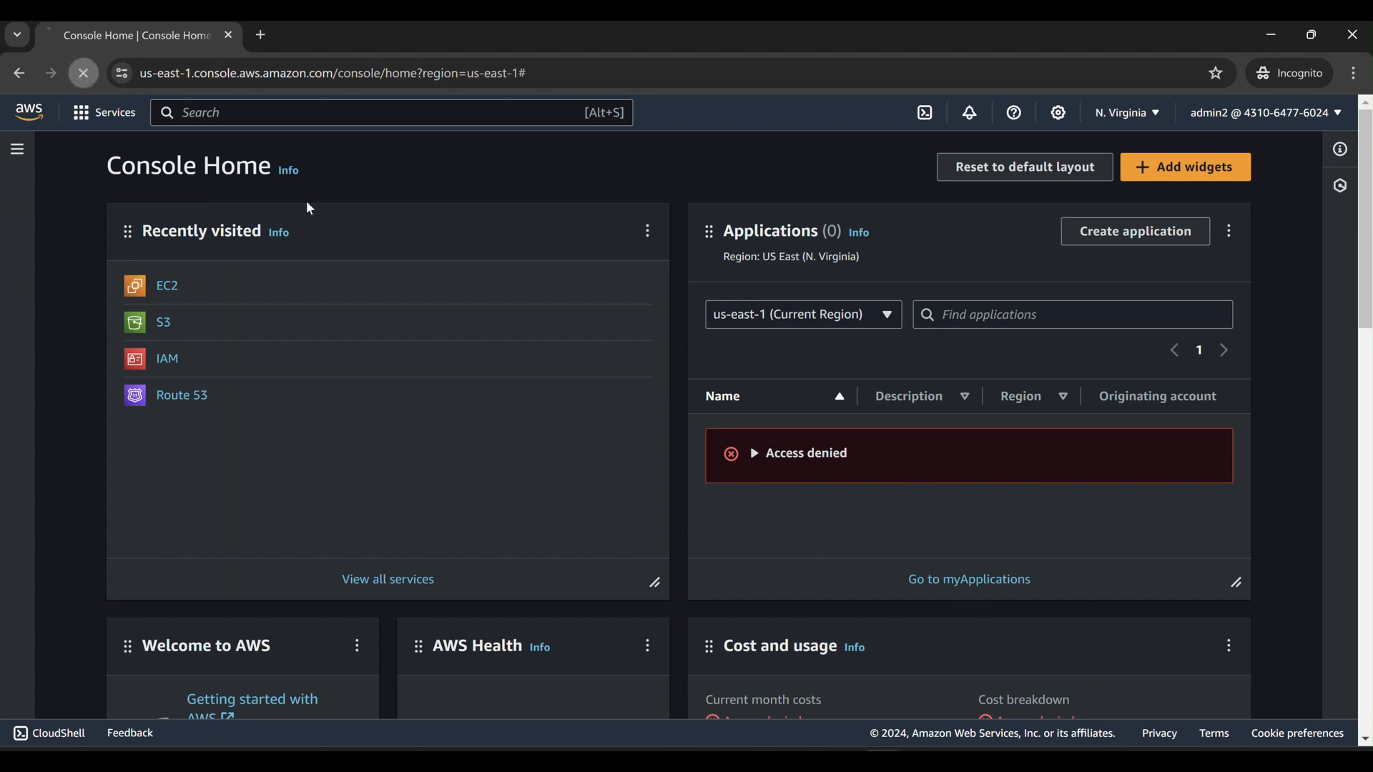
{"action": "left_click", "coordinate": [170, 288]}
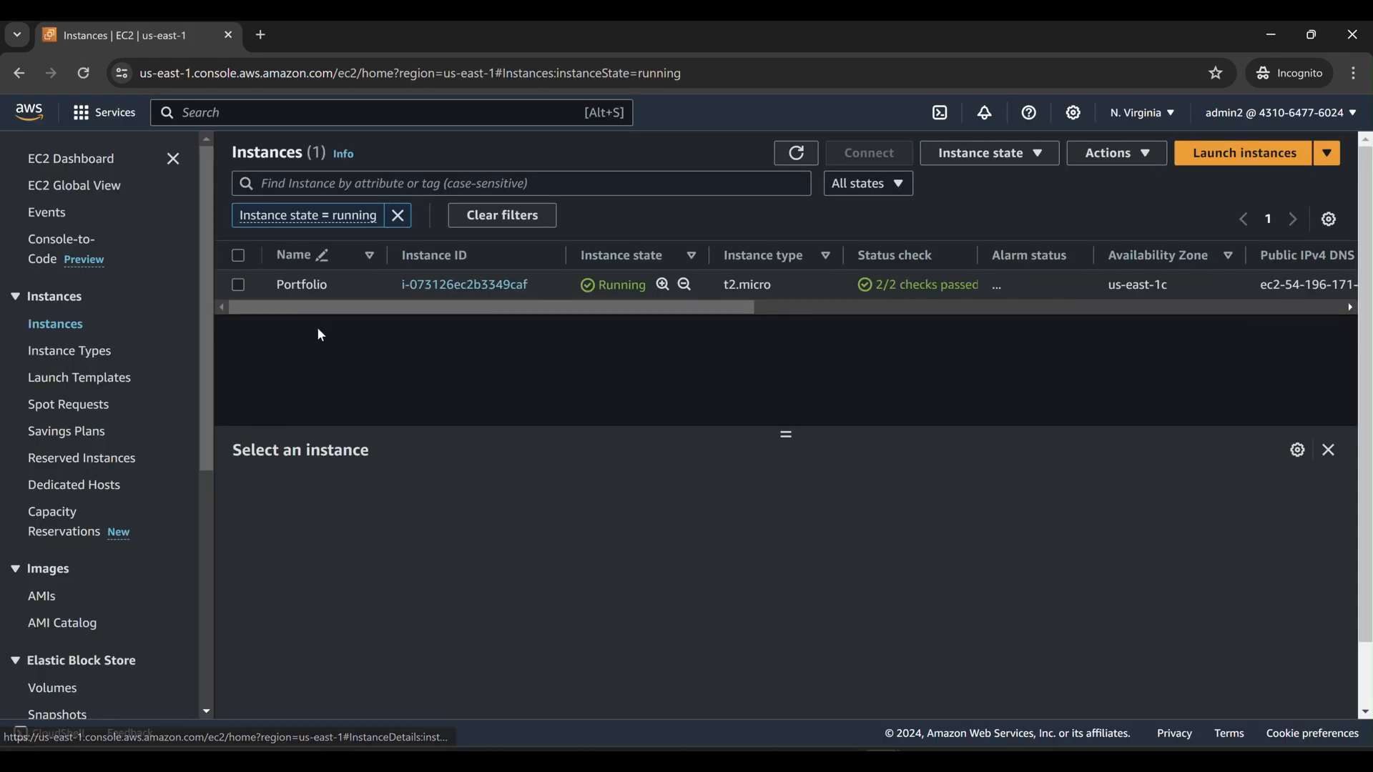
{"action": "left_click", "coordinate": [398, 216]}
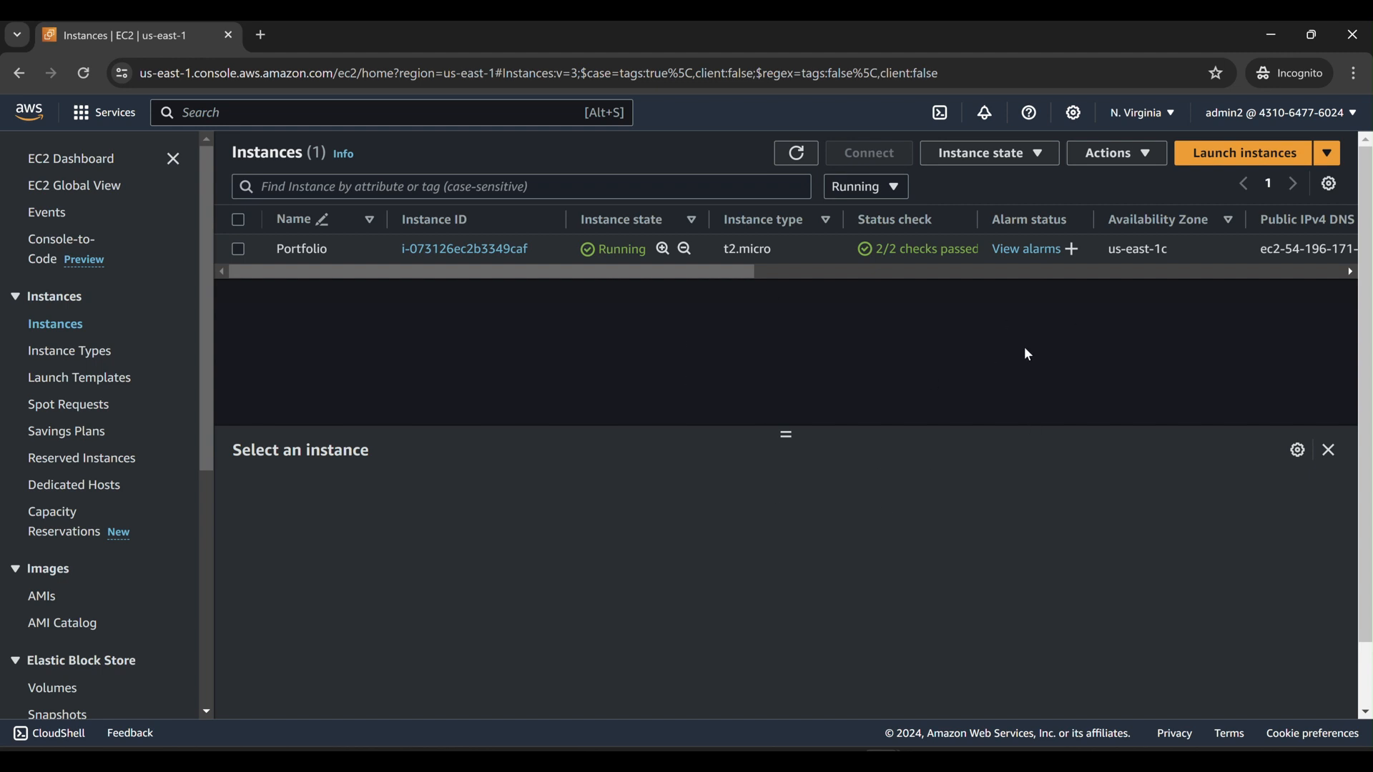
Check the signed-in account, then bring up the staging-role window and check its role.
{"action": "left_click", "coordinate": [1299, 121]}
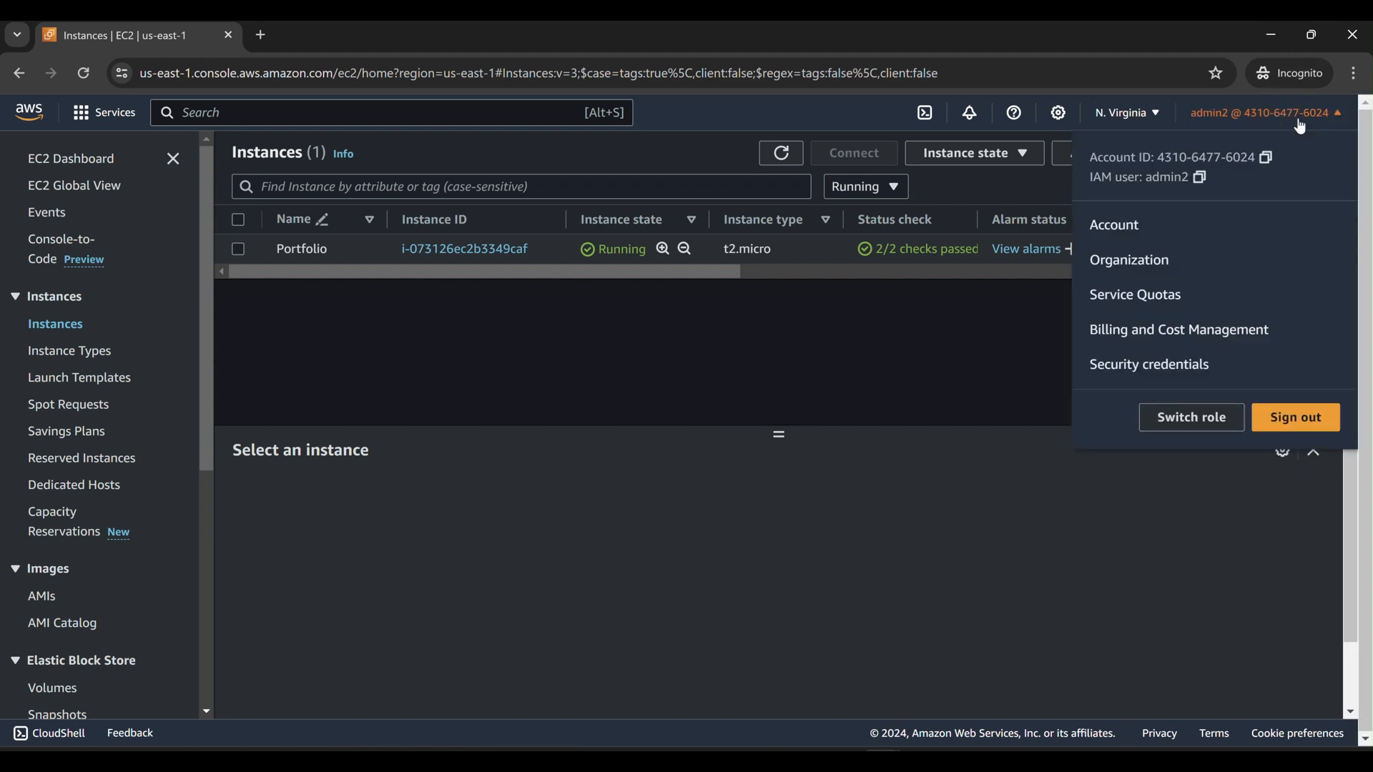
{"action": "left_click", "coordinate": [1102, 476]}
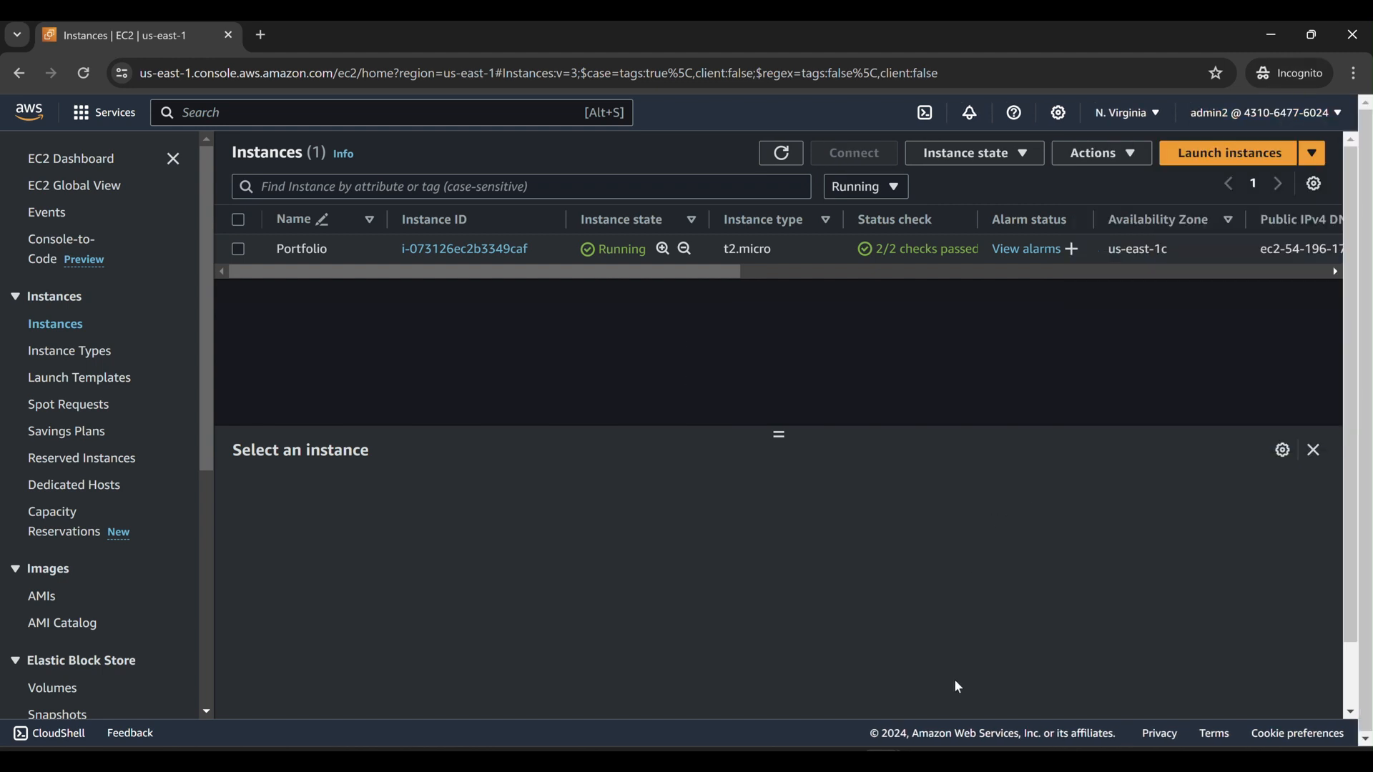
{"action": "left_click", "coordinate": [948, 690]}
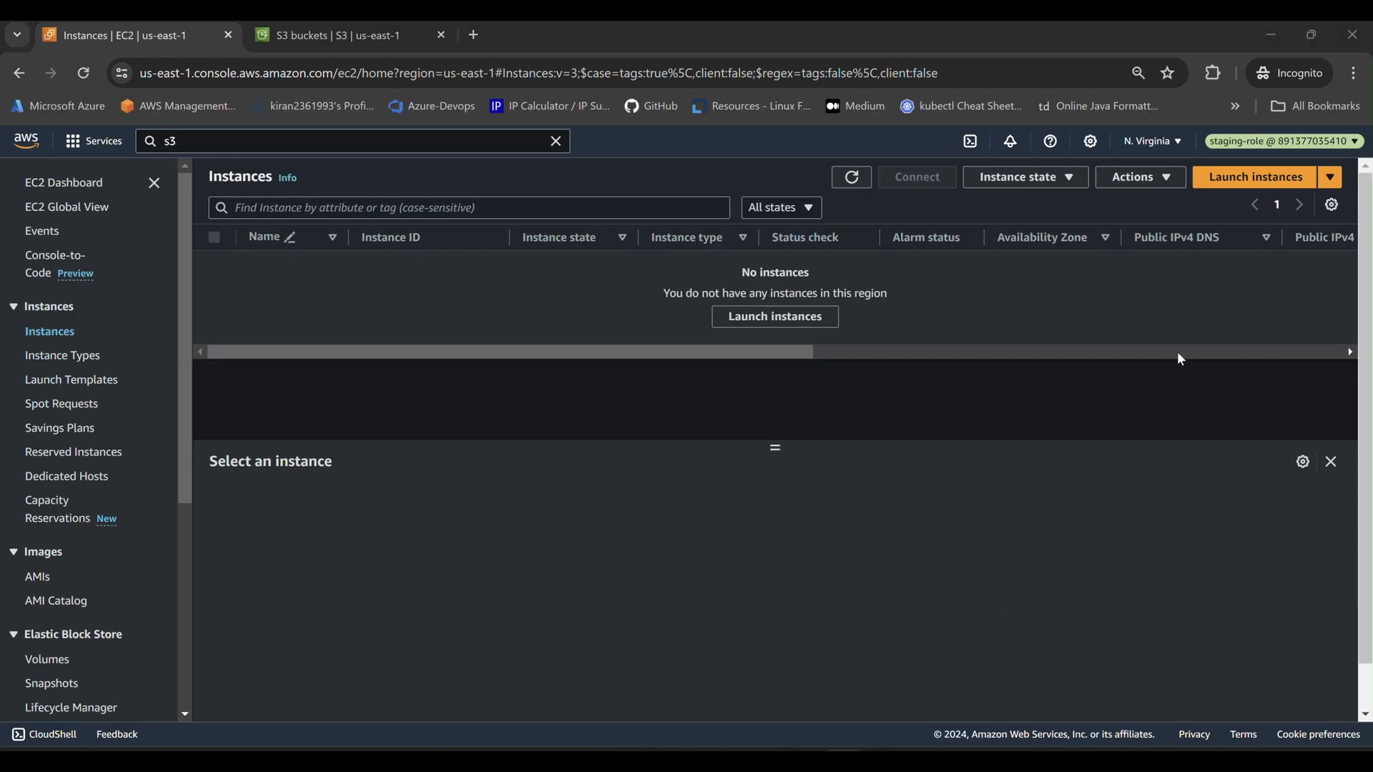
{"action": "left_click", "coordinate": [1296, 141]}
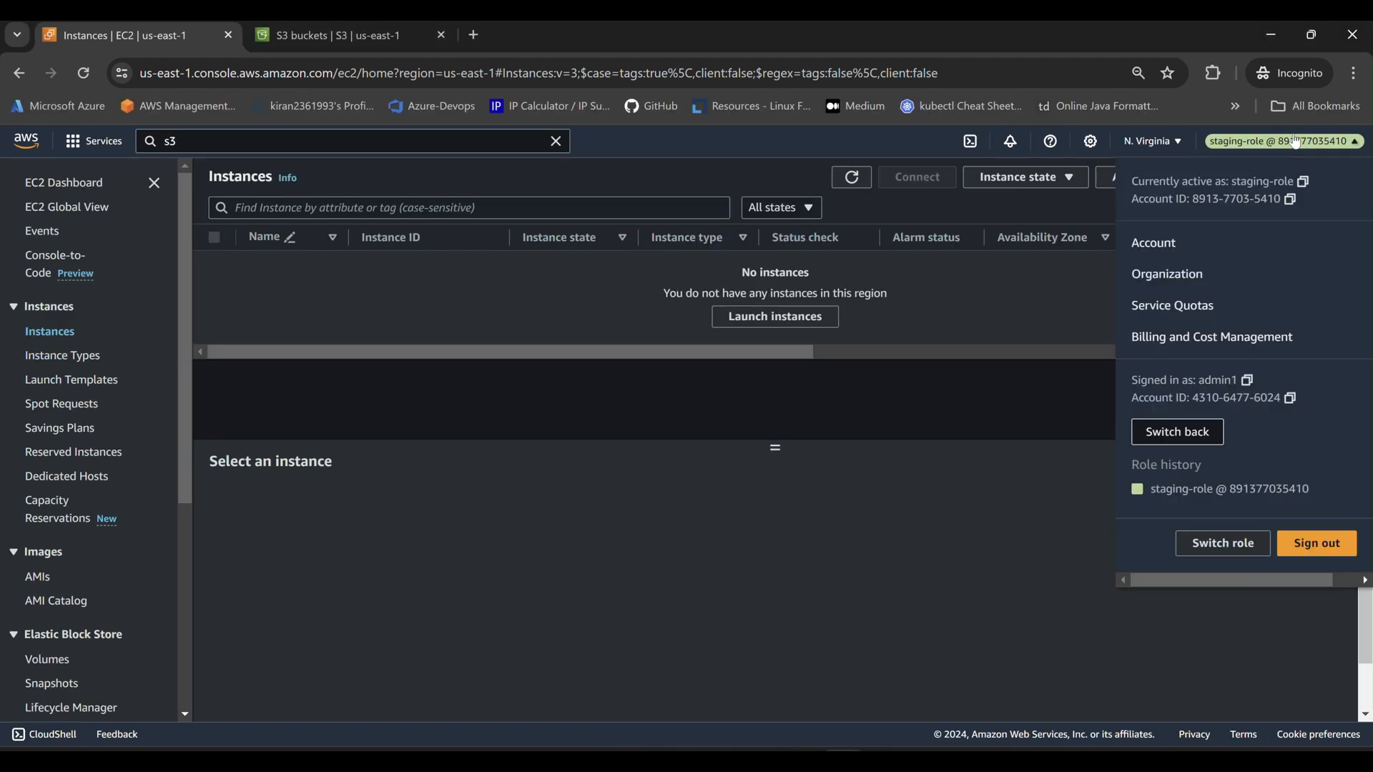
From Console Home, open EC2 under Recently visited and start Launch instances.
{"action": "mouse_move", "coordinate": [922, 759]}
{"action": "mouse_move", "coordinate": [864, 710]}
{"action": "left_click", "coordinate": [747, 679]}
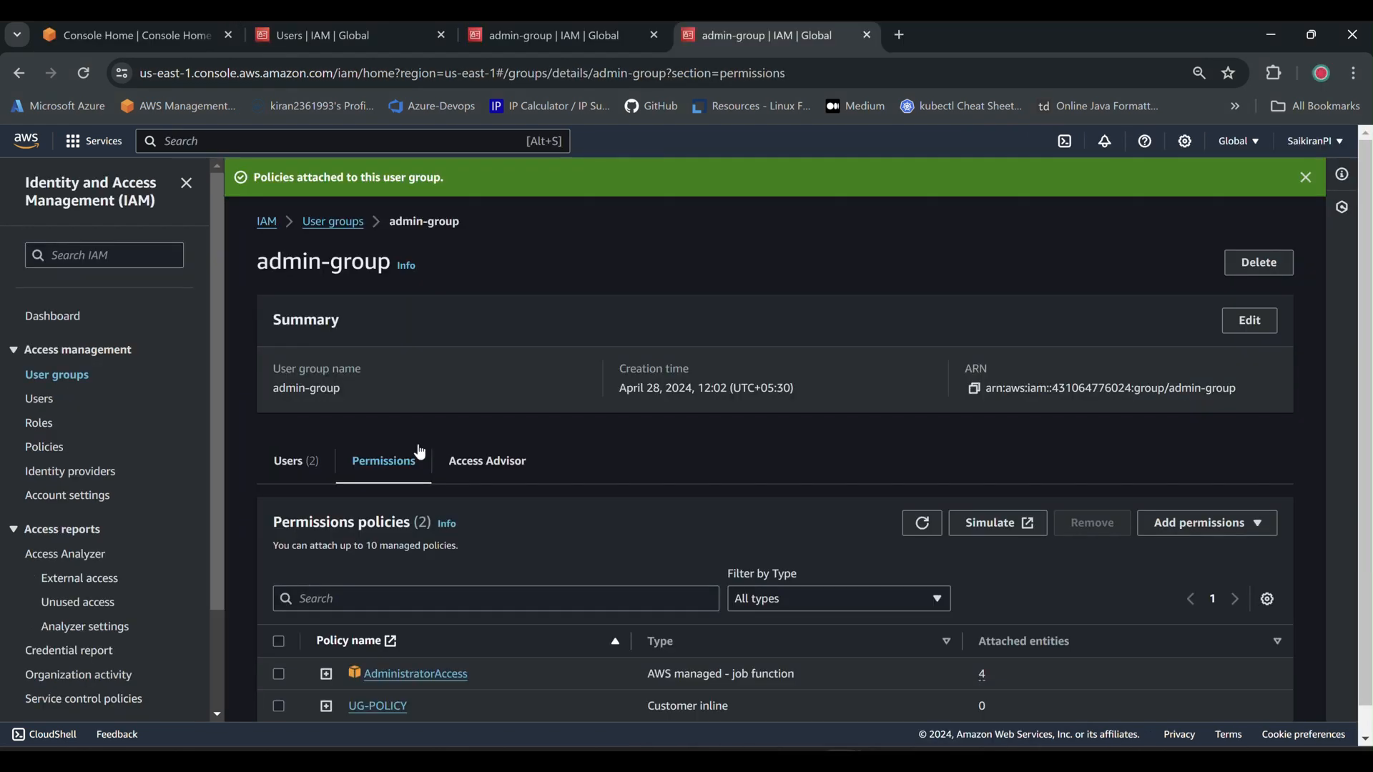
{"action": "left_click", "coordinate": [166, 34]}
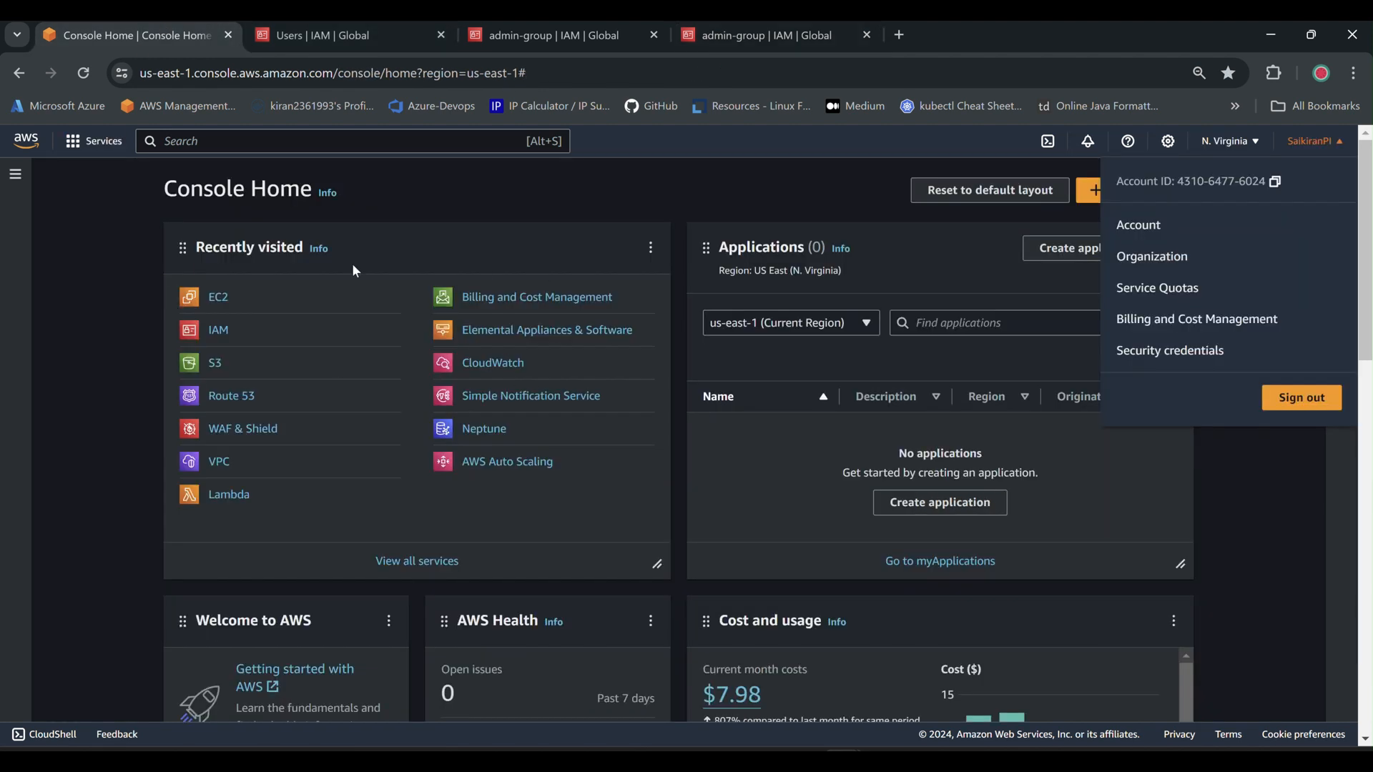
{"action": "left_click", "coordinate": [212, 299]}
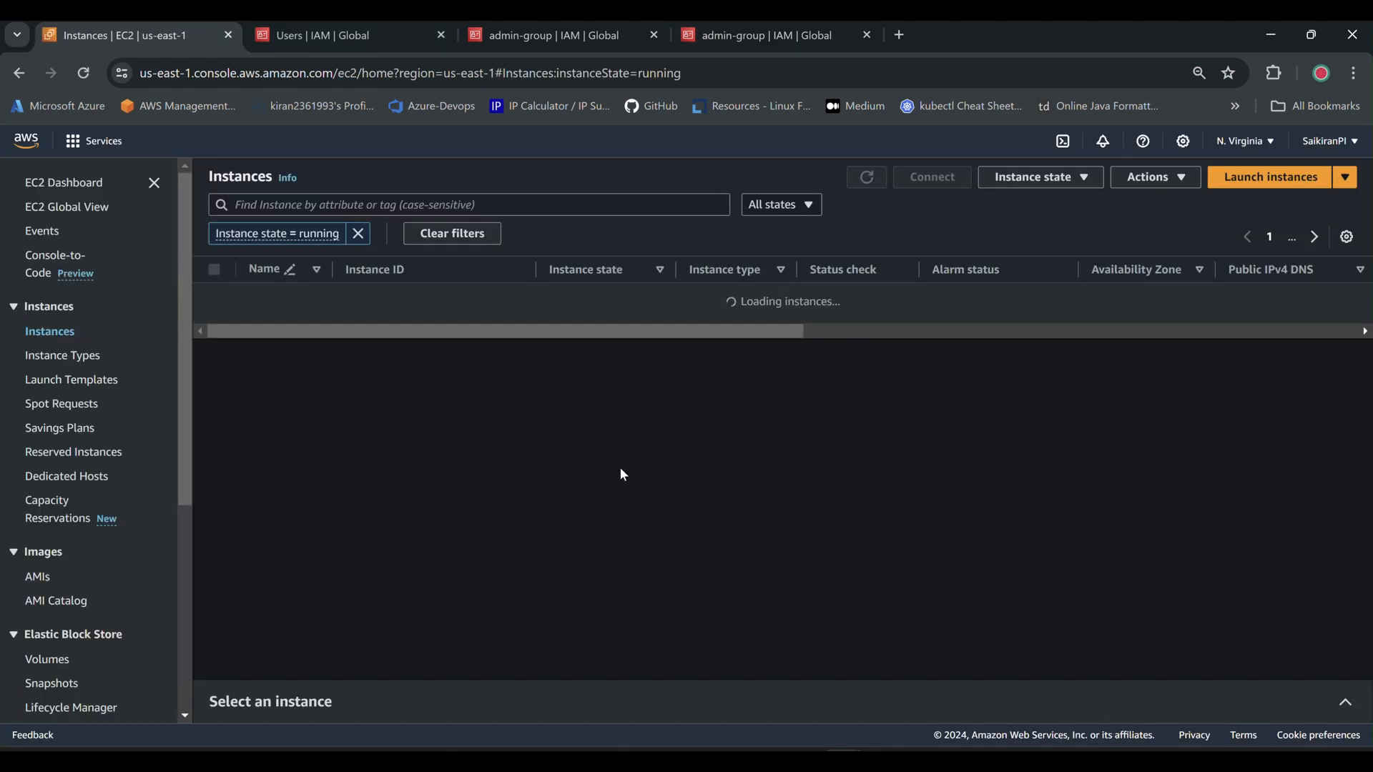
{"action": "left_click", "coordinate": [1251, 180]}
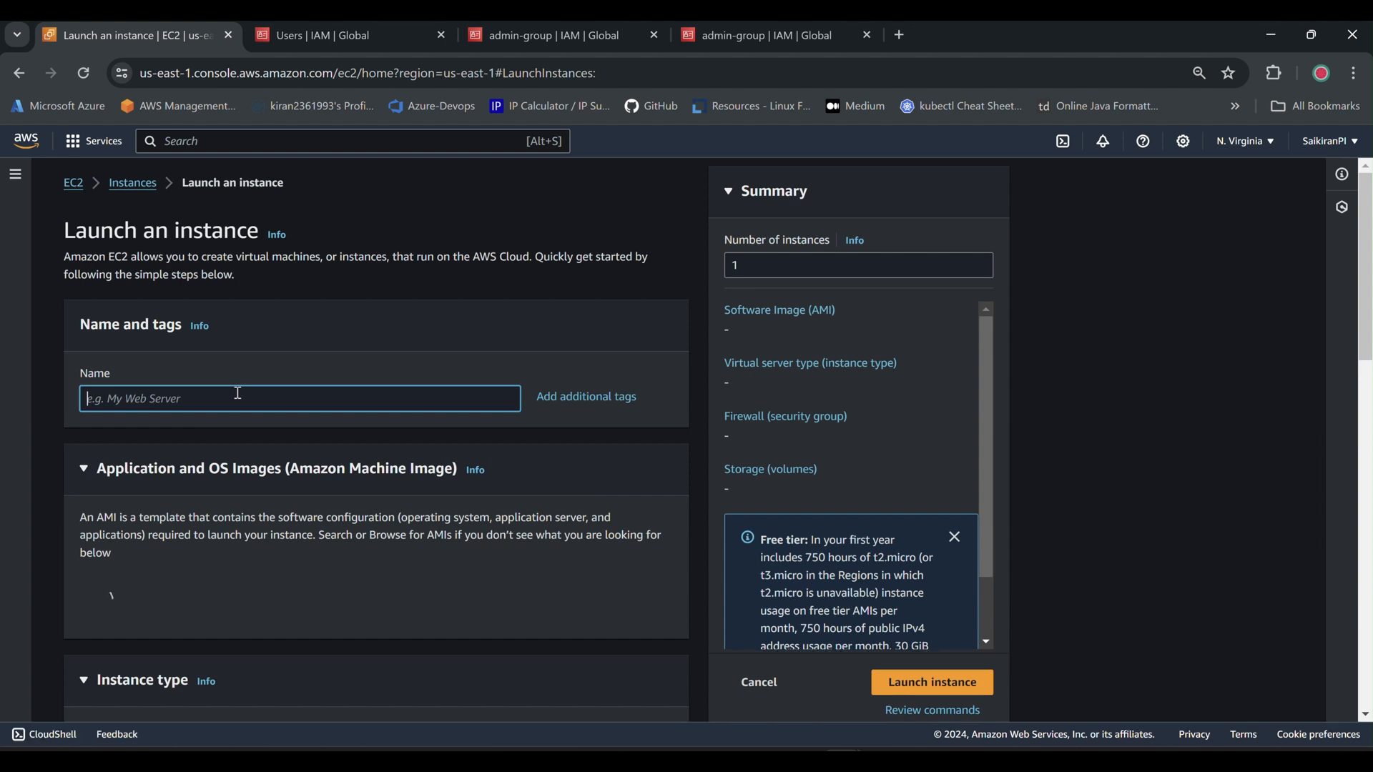
Name the instance delete-later and choose the Windows Server 2019 Base image.
{"action": "type", "text": "wind"}
{"action": "key", "text": "BackSpace"}
{"action": "key", "text": "BackSpace"}
{"action": "key", "text": "BackSpace"}
{"action": "key", "text": "BackSpace"}
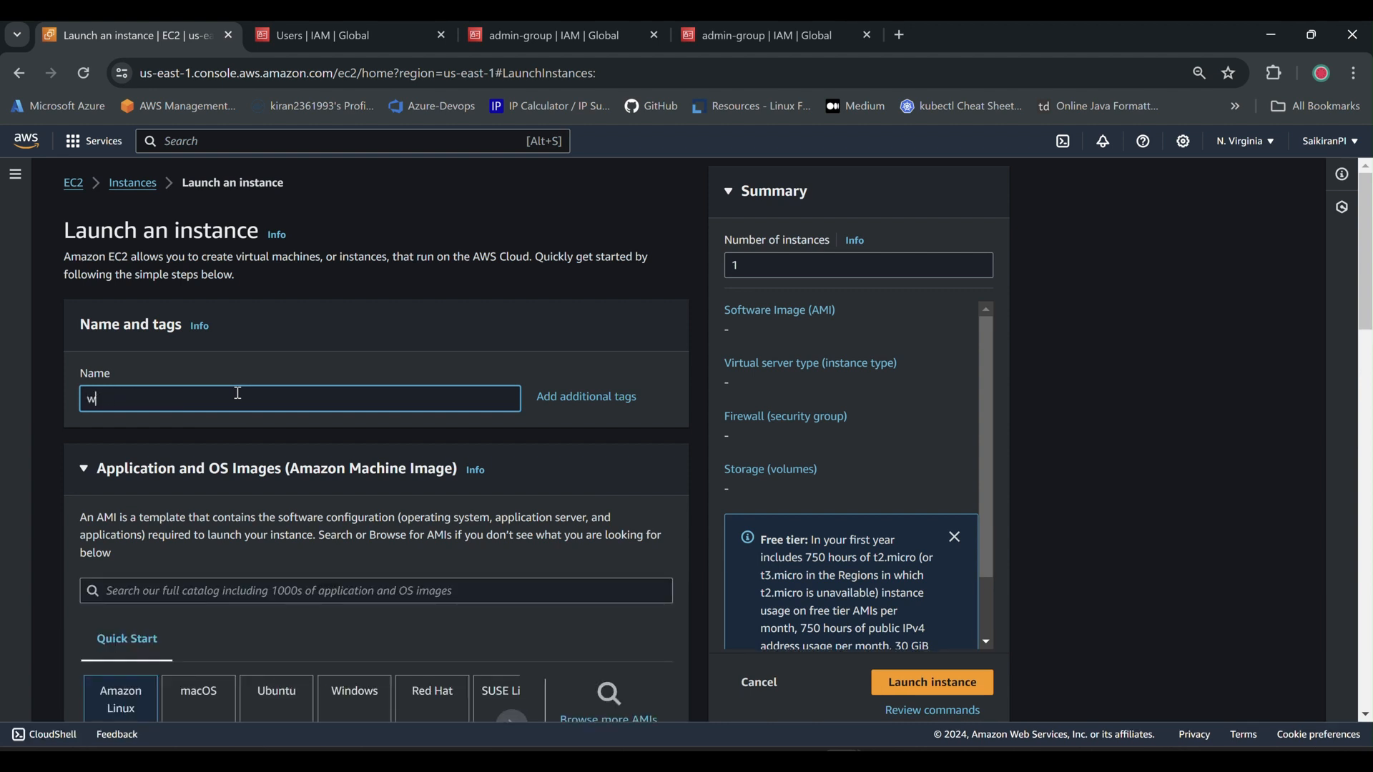
{"action": "type", "text": "dev"}
{"action": "key", "text": "BackSpace"}
{"action": "key", "text": "BackSpace"}
{"action": "key", "text": "BackSpace"}
{"action": "type", "text": "del"}
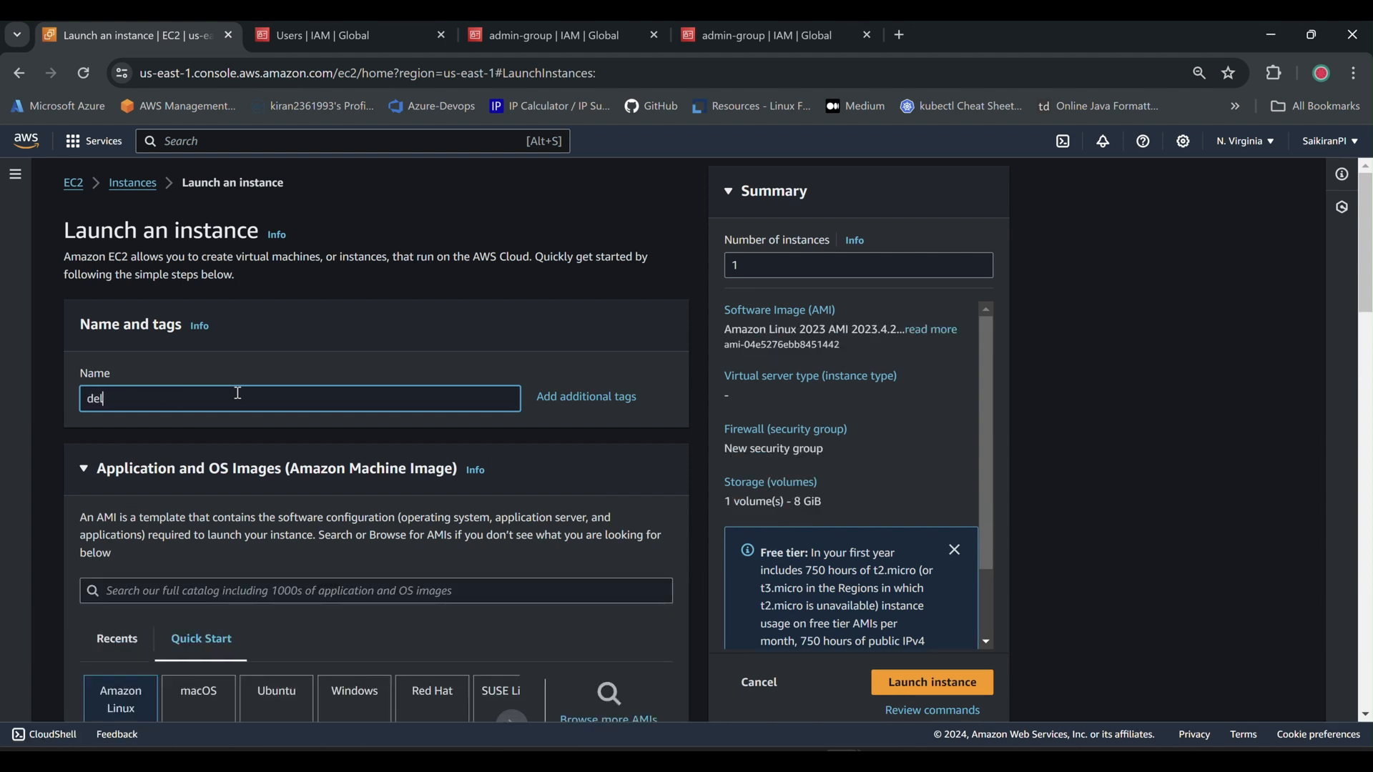
{"action": "type", "text": "et"}
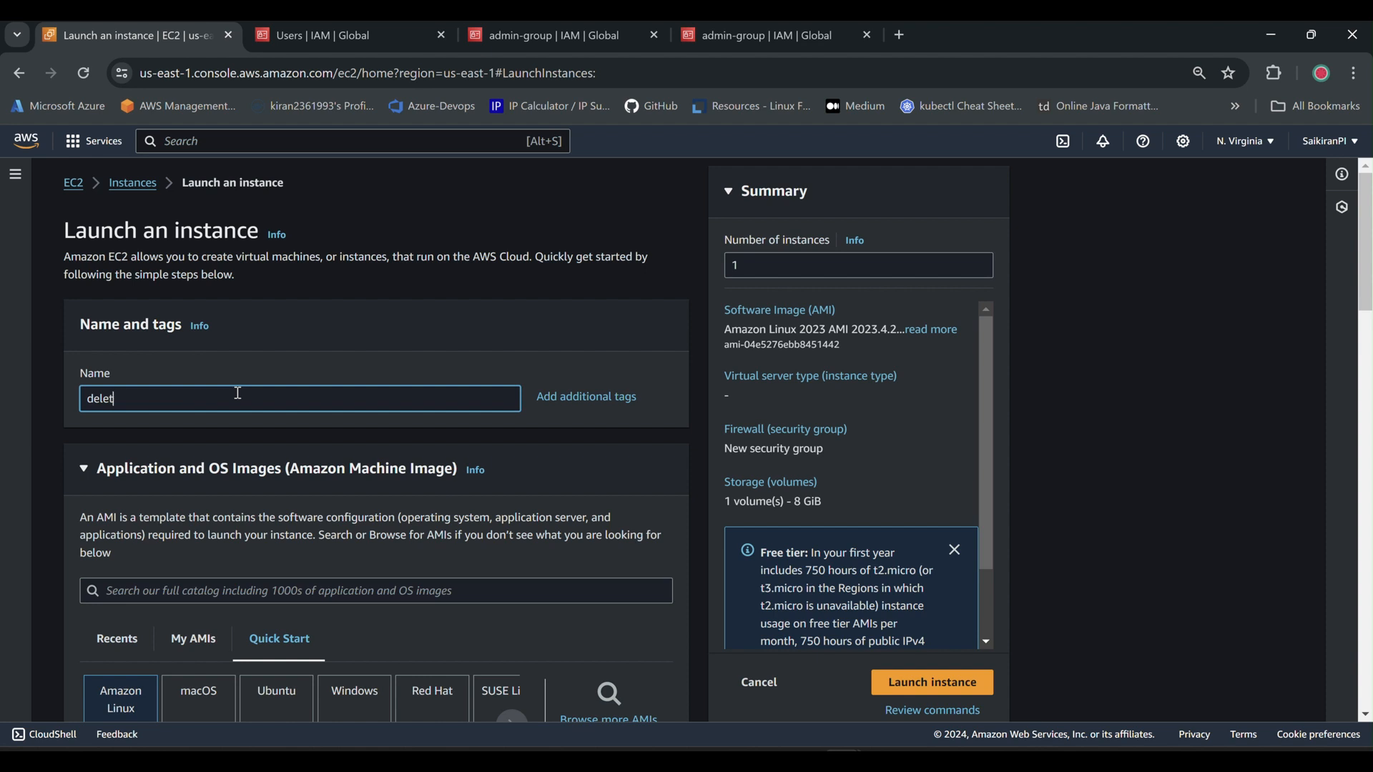
{"action": "type", "text": "e-later"}
{"action": "scroll", "coordinate": [481, 363], "scroll_direction": "down", "scroll_amount": 3}
{"action": "scroll", "coordinate": [481, 362], "scroll_direction": "down", "scroll_amount": 1}
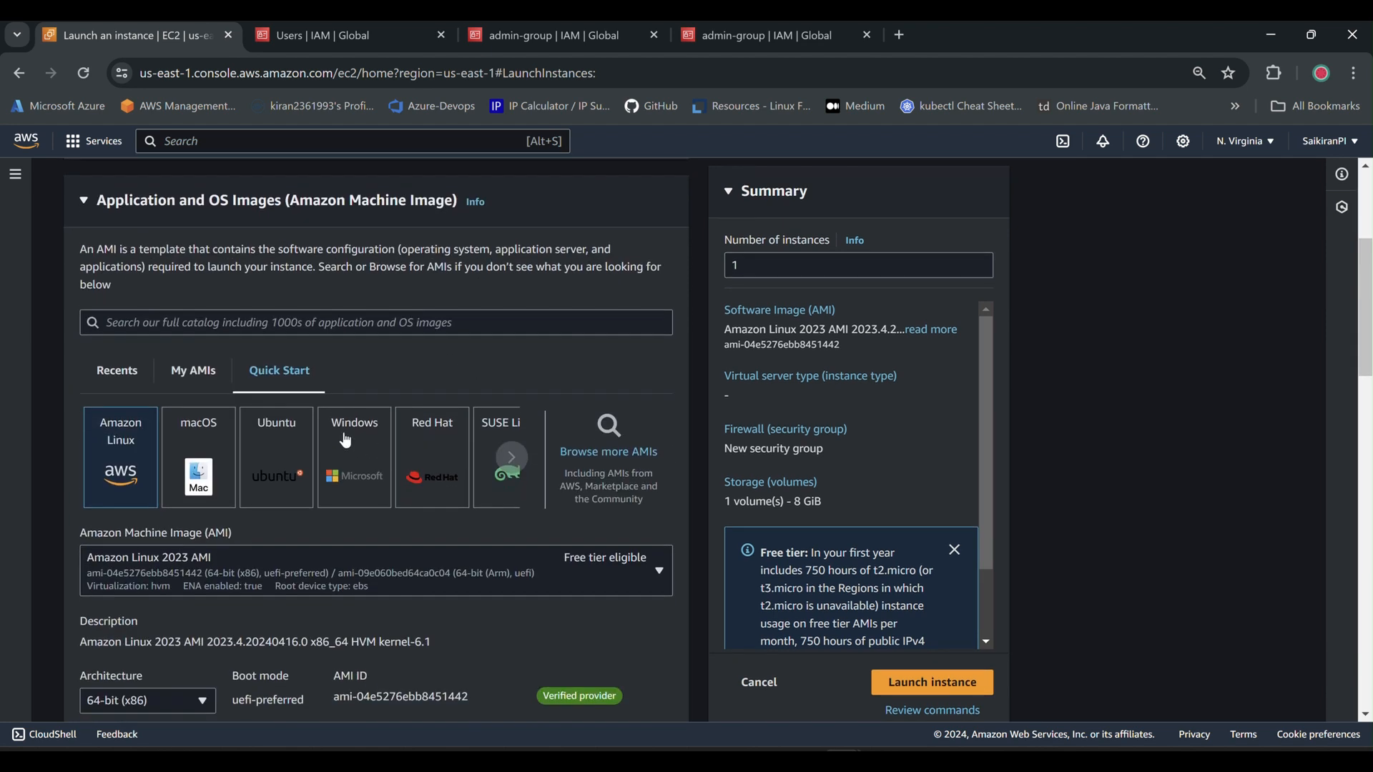
{"action": "left_click", "coordinate": [347, 440]}
{"action": "left_click", "coordinate": [614, 583]}
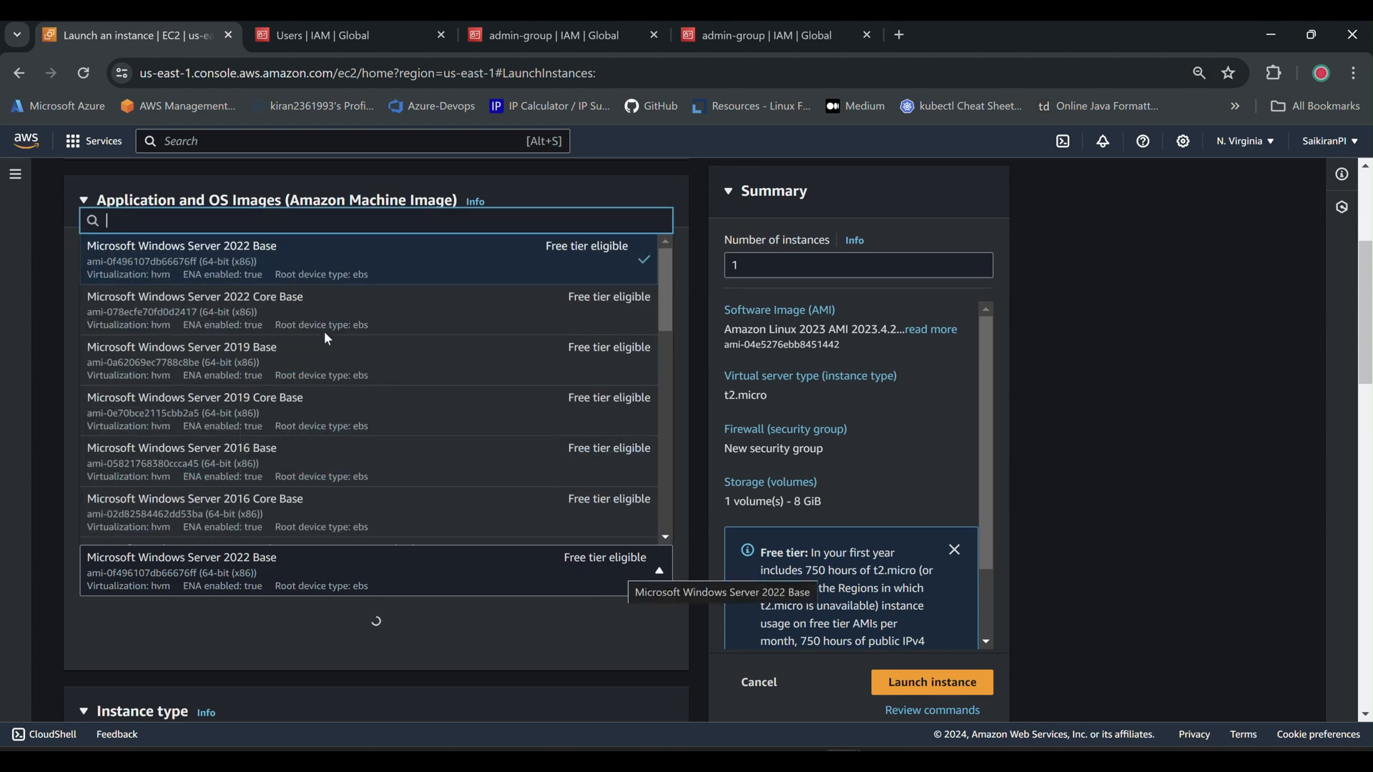
{"action": "left_click", "coordinate": [327, 370]}
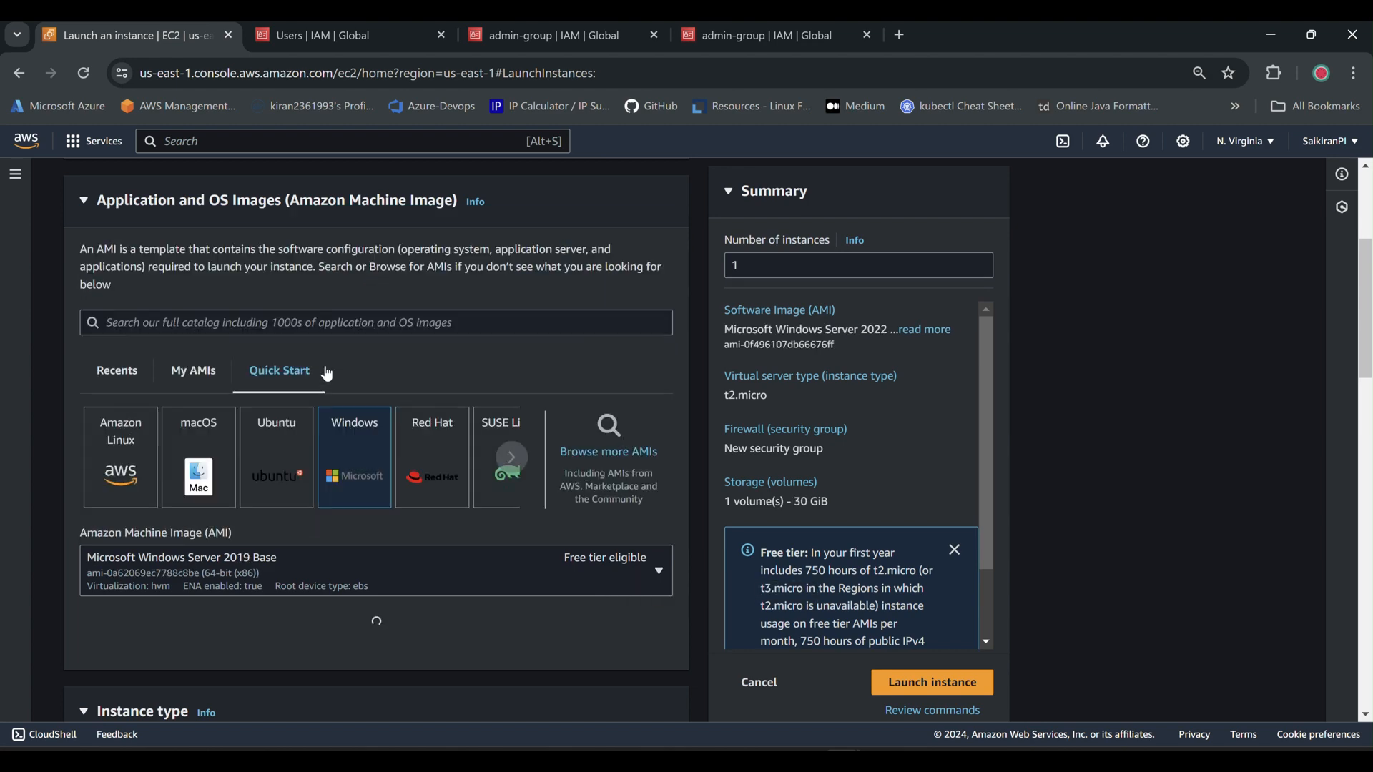
Select the LatestPEM key pair.
{"action": "scroll", "coordinate": [499, 345], "scroll_direction": "down", "scroll_amount": 5}
{"action": "scroll", "coordinate": [500, 342], "scroll_direction": "down", "scroll_amount": 2}
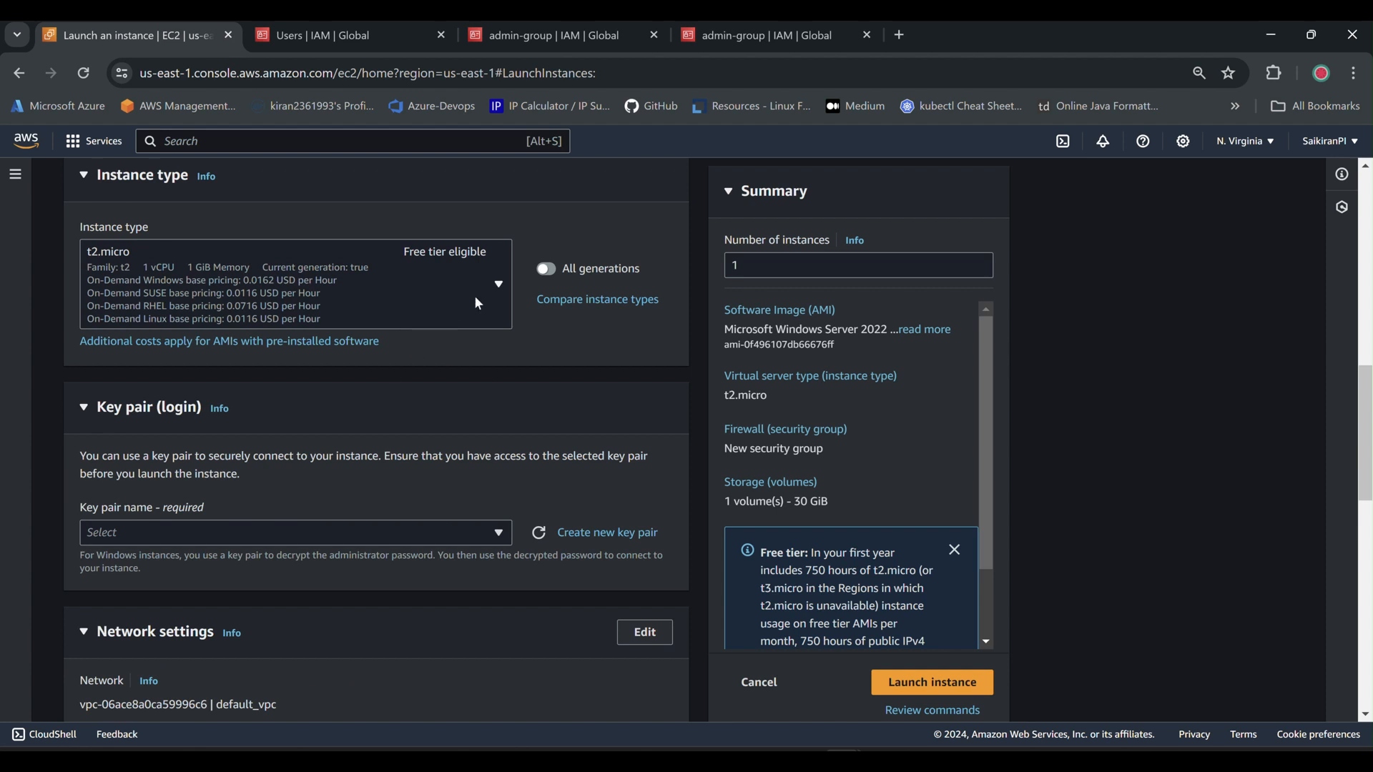
{"action": "scroll", "coordinate": [479, 423], "scroll_direction": "down", "scroll_amount": 2}
{"action": "scroll", "coordinate": [479, 427], "scroll_direction": "down", "scroll_amount": 1}
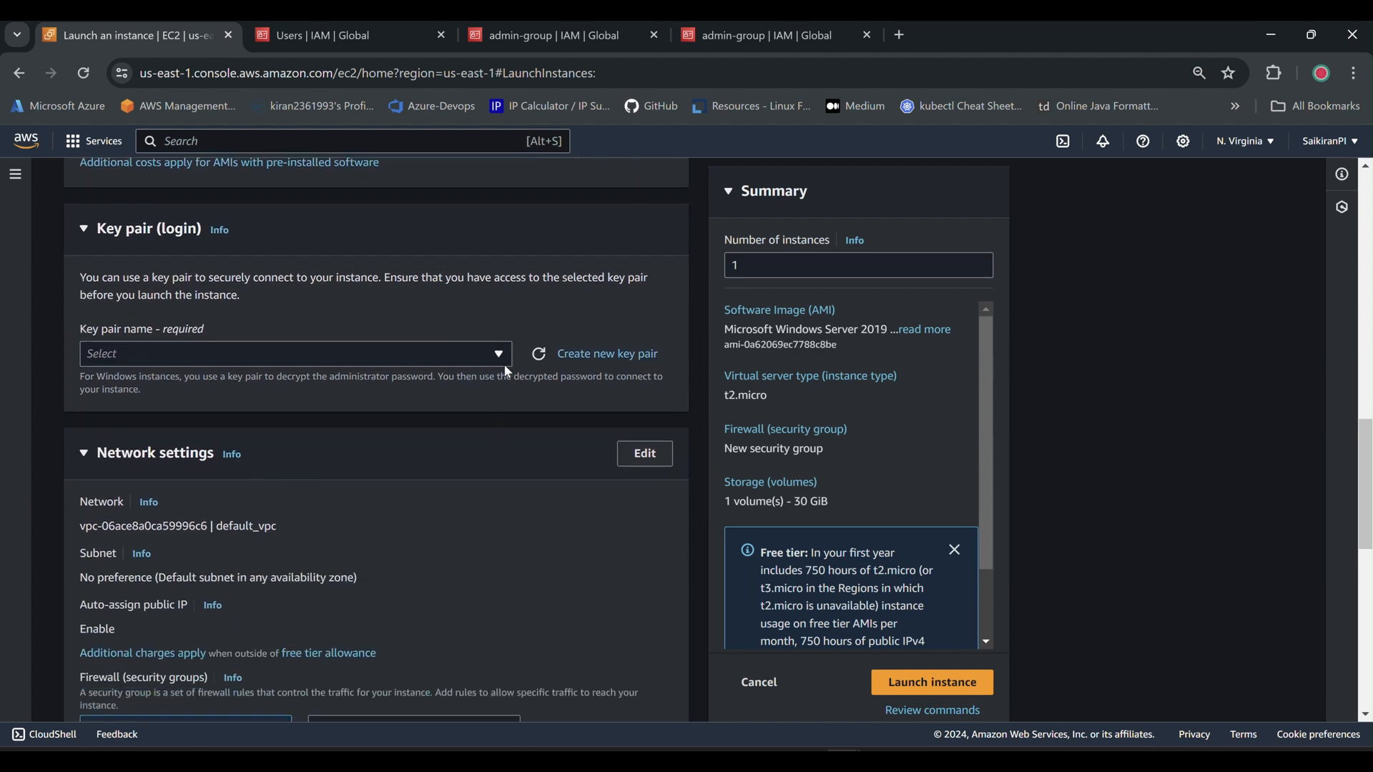
{"action": "left_click", "coordinate": [500, 355]}
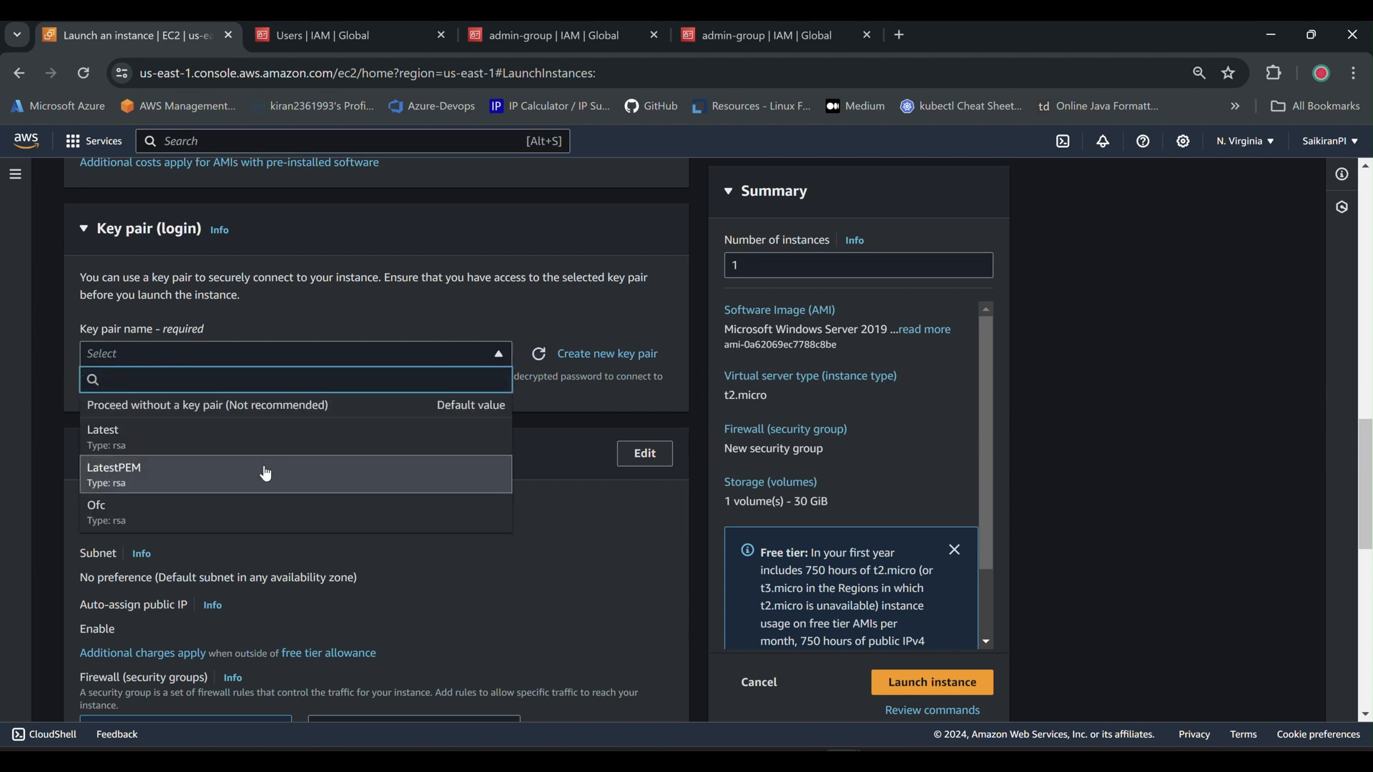
{"action": "left_click", "coordinate": [401, 473]}
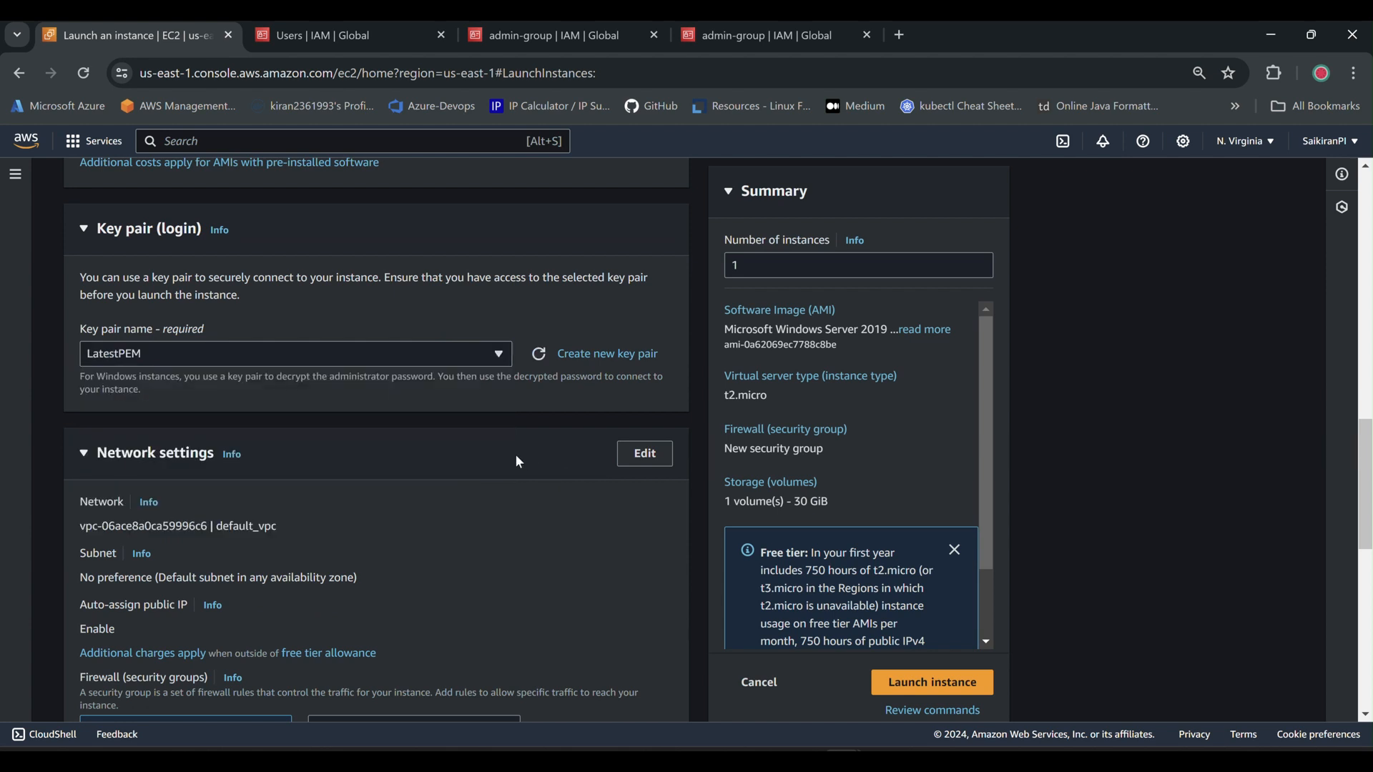
Set the network to K8s-Cluster-vpc with subnet K8s-Cluster-subnet-public2-us-east-1b.
{"action": "left_click", "coordinate": [646, 459]}
{"action": "left_click", "coordinate": [460, 552]}
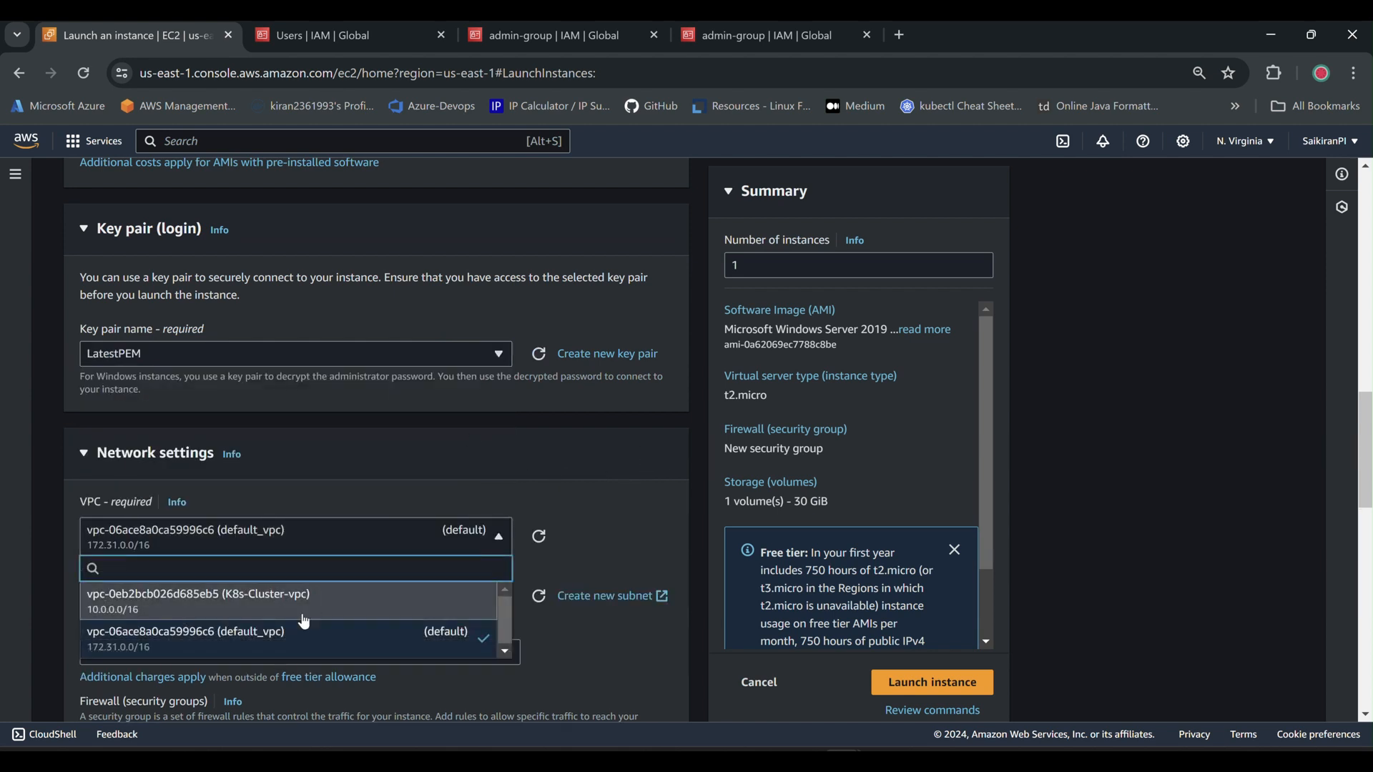
{"action": "scroll", "coordinate": [546, 416], "scroll_direction": "down", "scroll_amount": 1}
{"action": "key", "text": "Return"}
{"action": "scroll", "coordinate": [548, 447], "scroll_direction": "down", "scroll_amount": 3}
{"action": "left_click", "coordinate": [423, 436]}
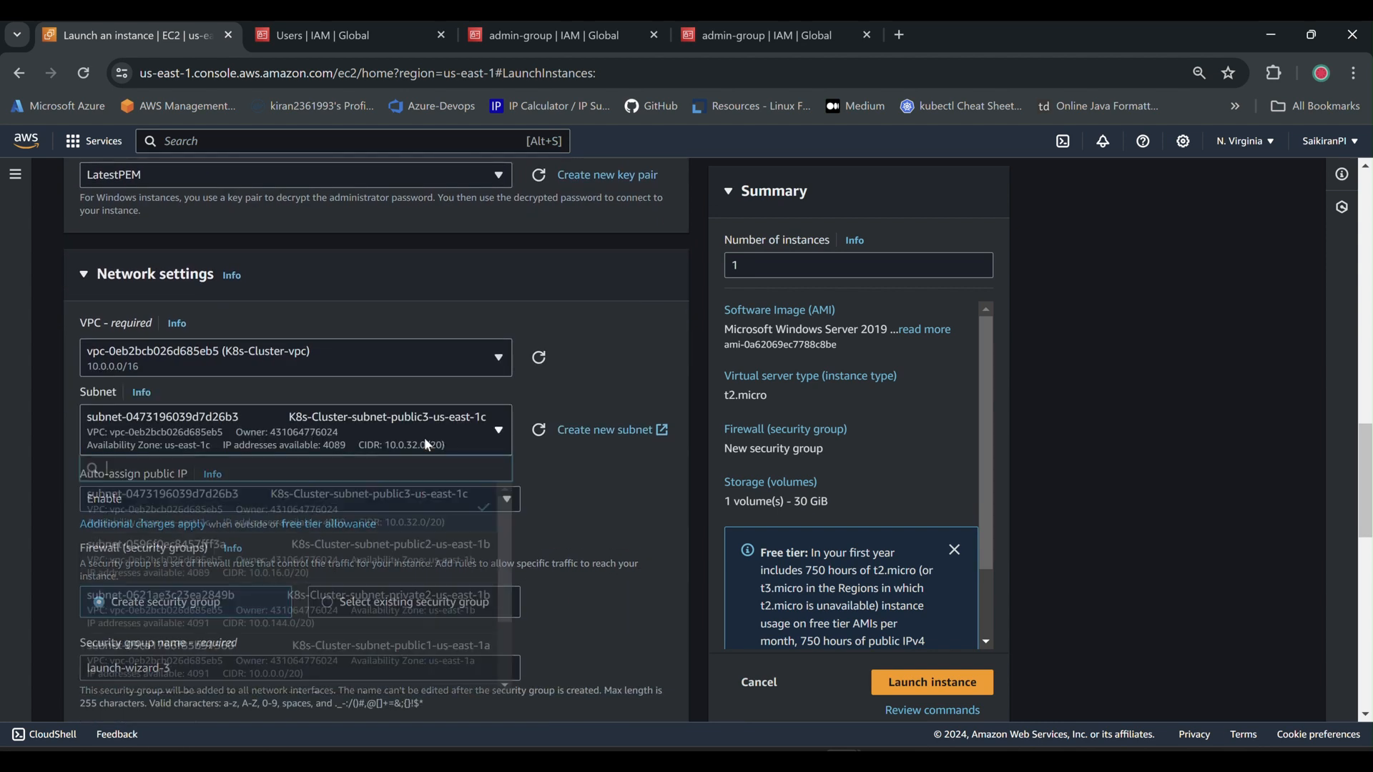
{"action": "left_click", "coordinate": [443, 572]}
{"action": "scroll", "coordinate": [581, 437], "scroll_direction": "down", "scroll_amount": 3}
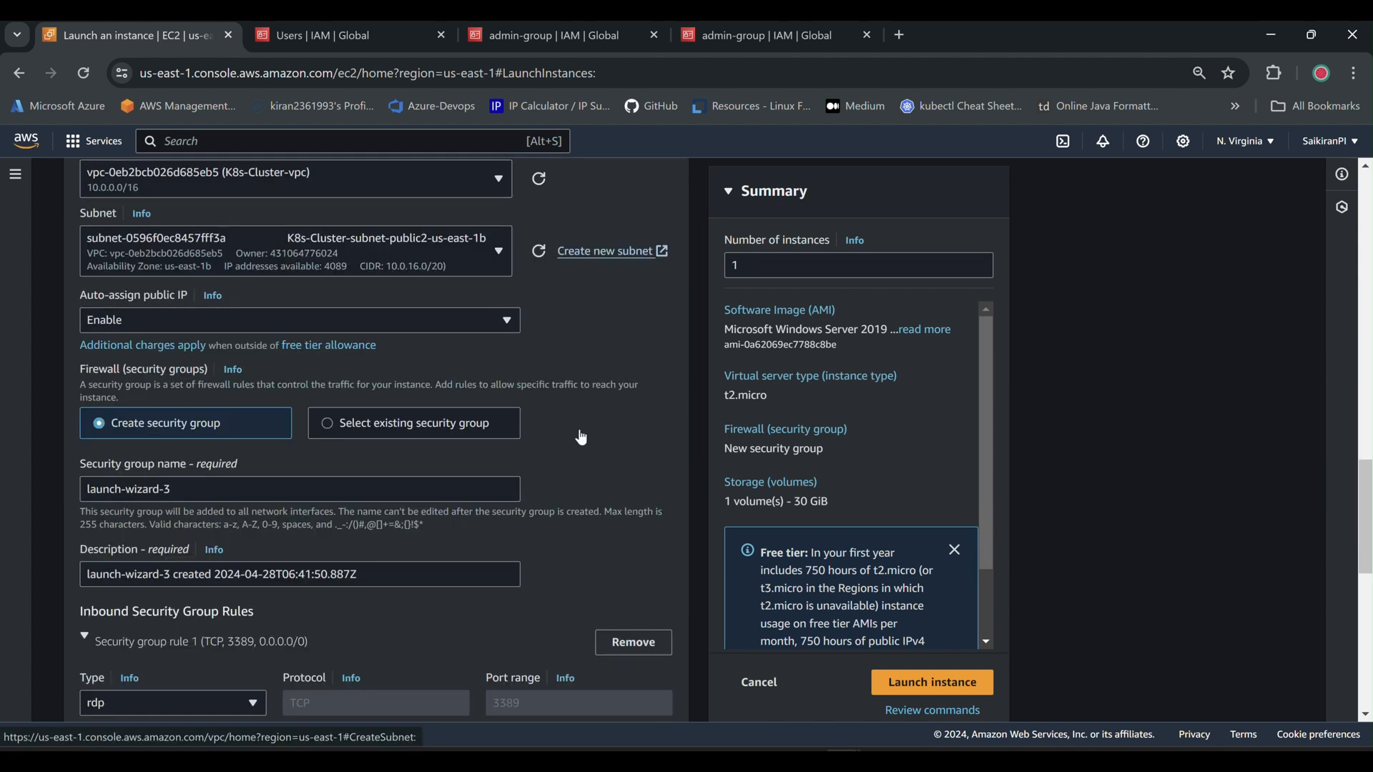
Use the existing Public-Mgmt-Server-SG security group and launch the instance.
{"action": "left_click", "coordinate": [457, 425]}
{"action": "left_click", "coordinate": [395, 492]}
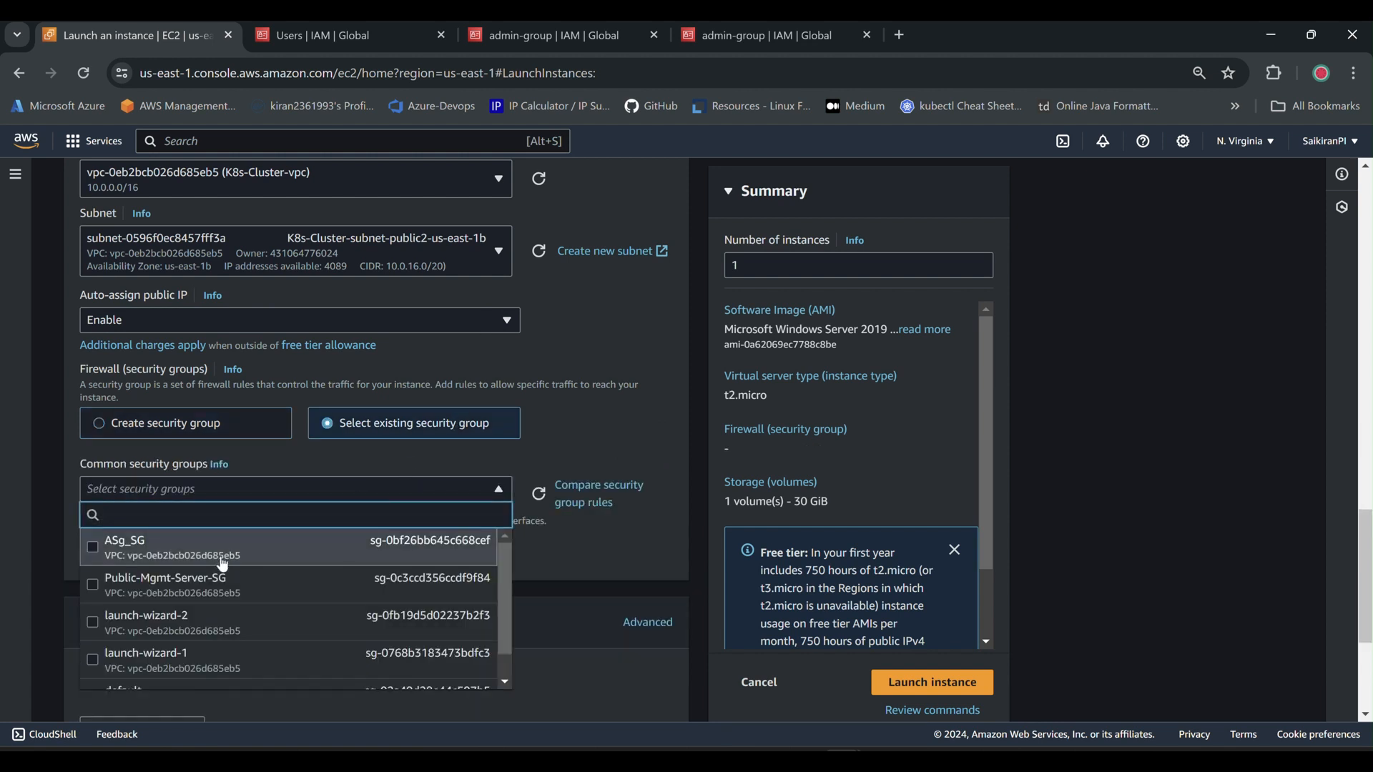
{"action": "left_click", "coordinate": [211, 593]}
{"action": "scroll", "coordinate": [535, 393], "scroll_direction": "down", "scroll_amount": 2}
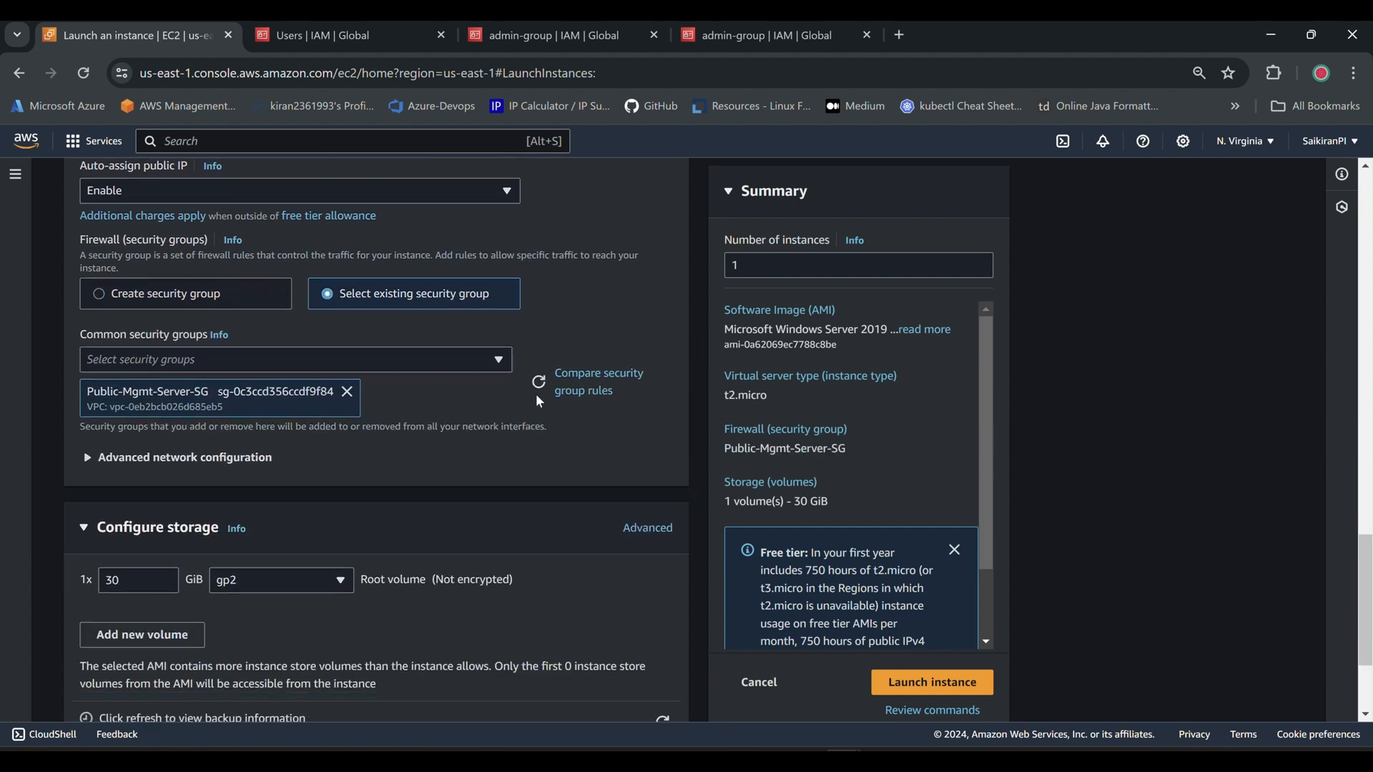
{"action": "scroll", "coordinate": [539, 401], "scroll_direction": "down", "scroll_amount": 2}
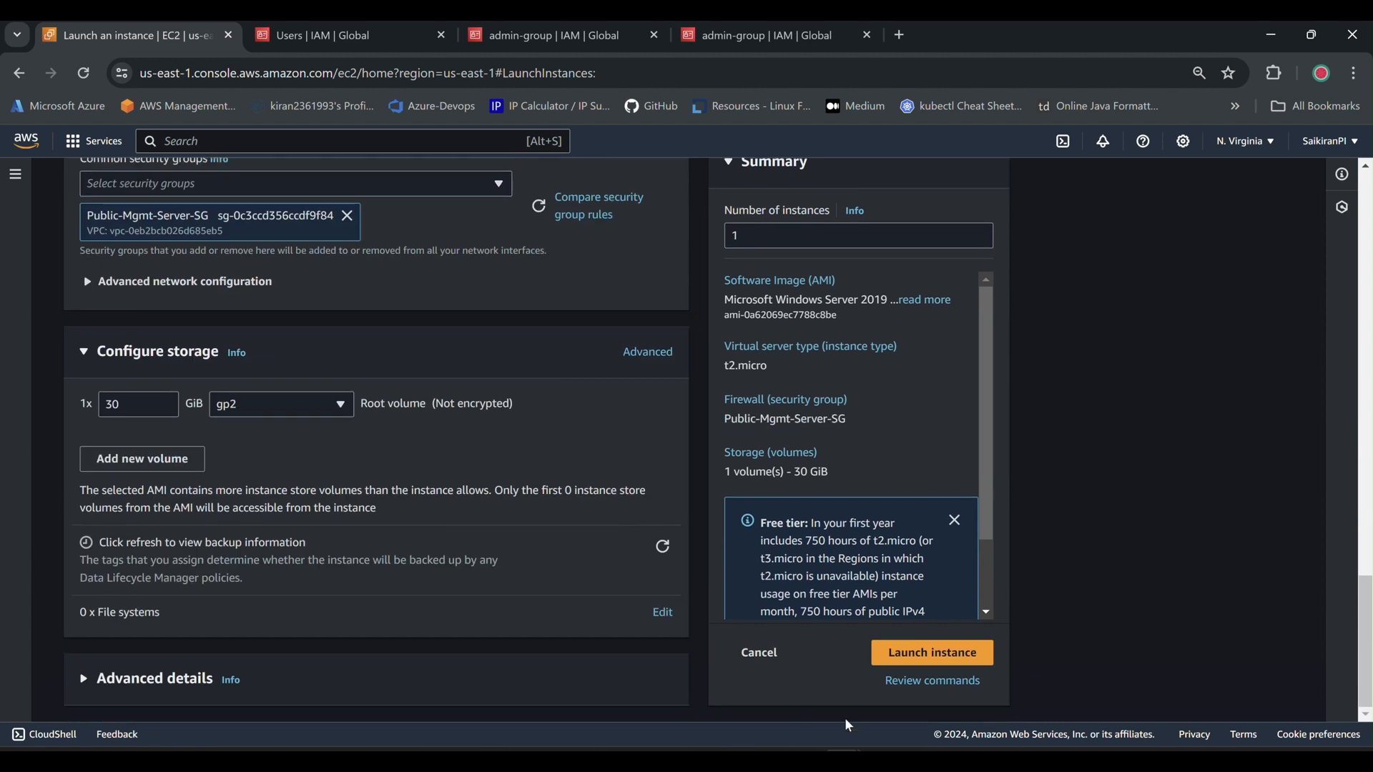
{"action": "left_click", "coordinate": [915, 659]}
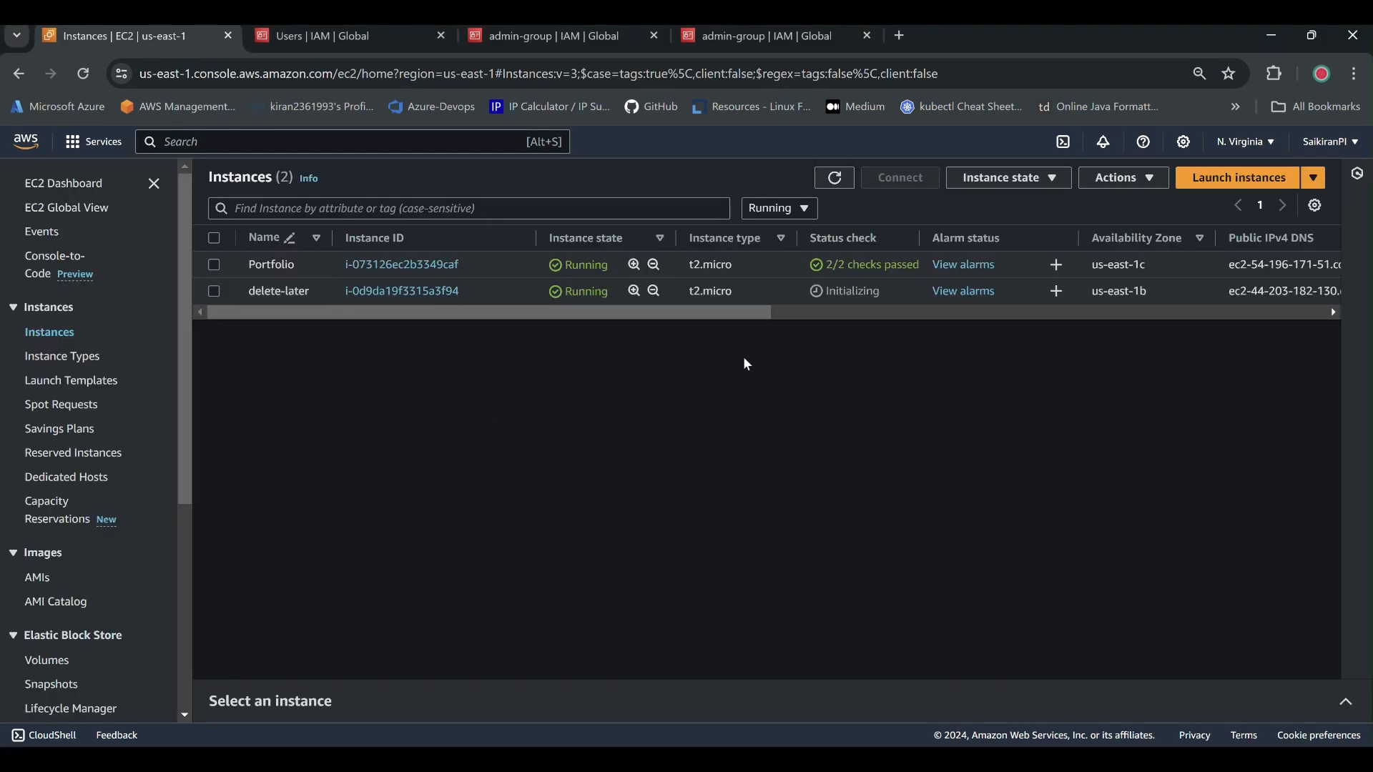
Open the RDP client connection options for the delete-later instance and cancel the shortcut download.
{"action": "left_click", "coordinate": [743, 291]}
{"action": "left_click", "coordinate": [900, 177]}
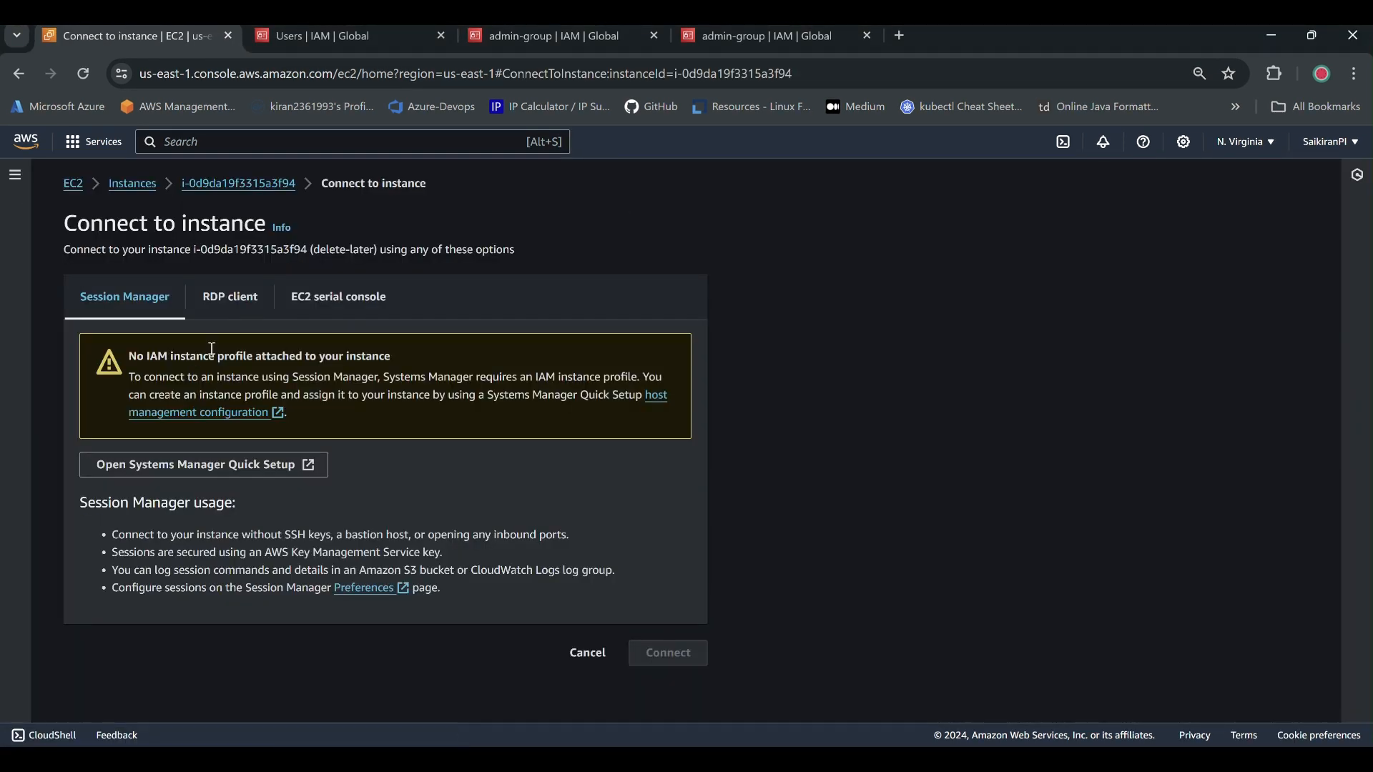
{"action": "left_click", "coordinate": [232, 297]}
{"action": "scroll", "coordinate": [239, 301], "scroll_direction": "down", "scroll_amount": 2}
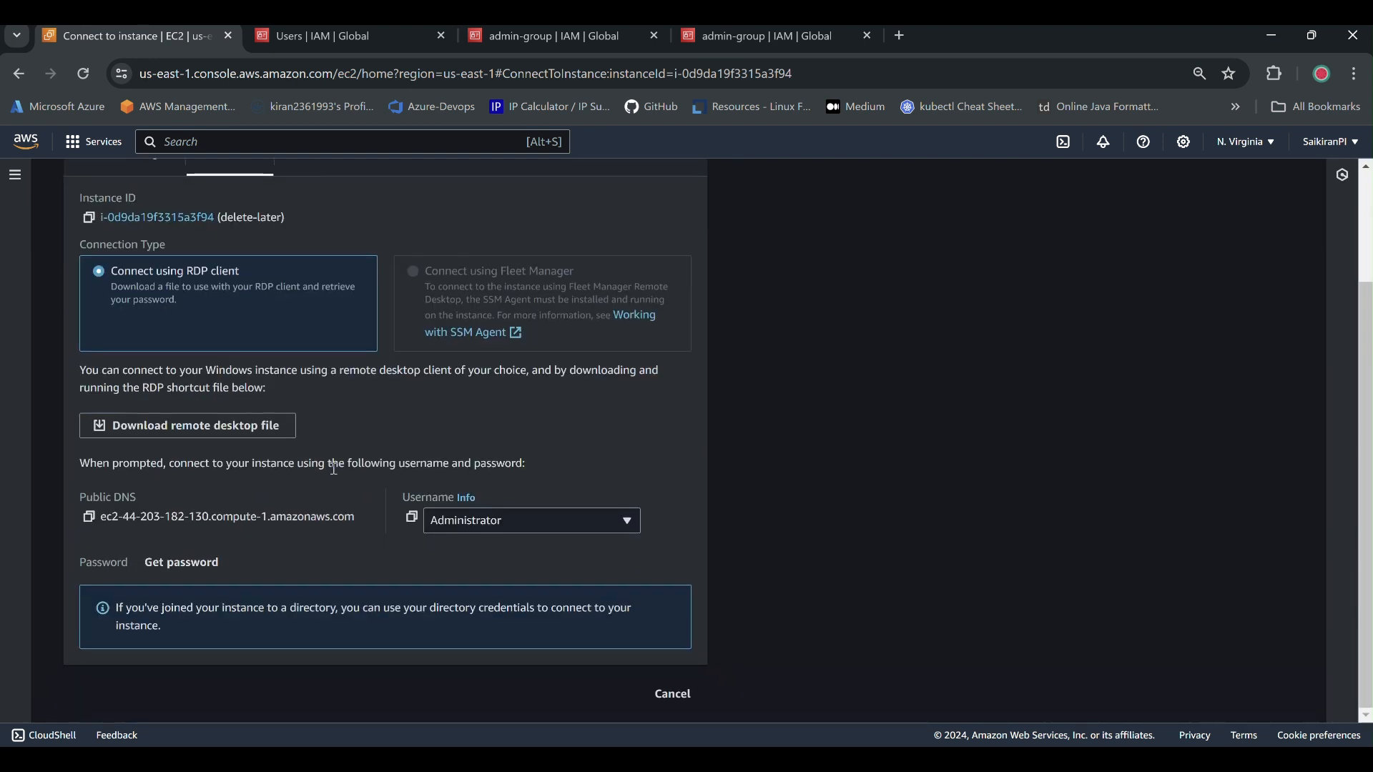
{"action": "left_click", "coordinate": [263, 425]}
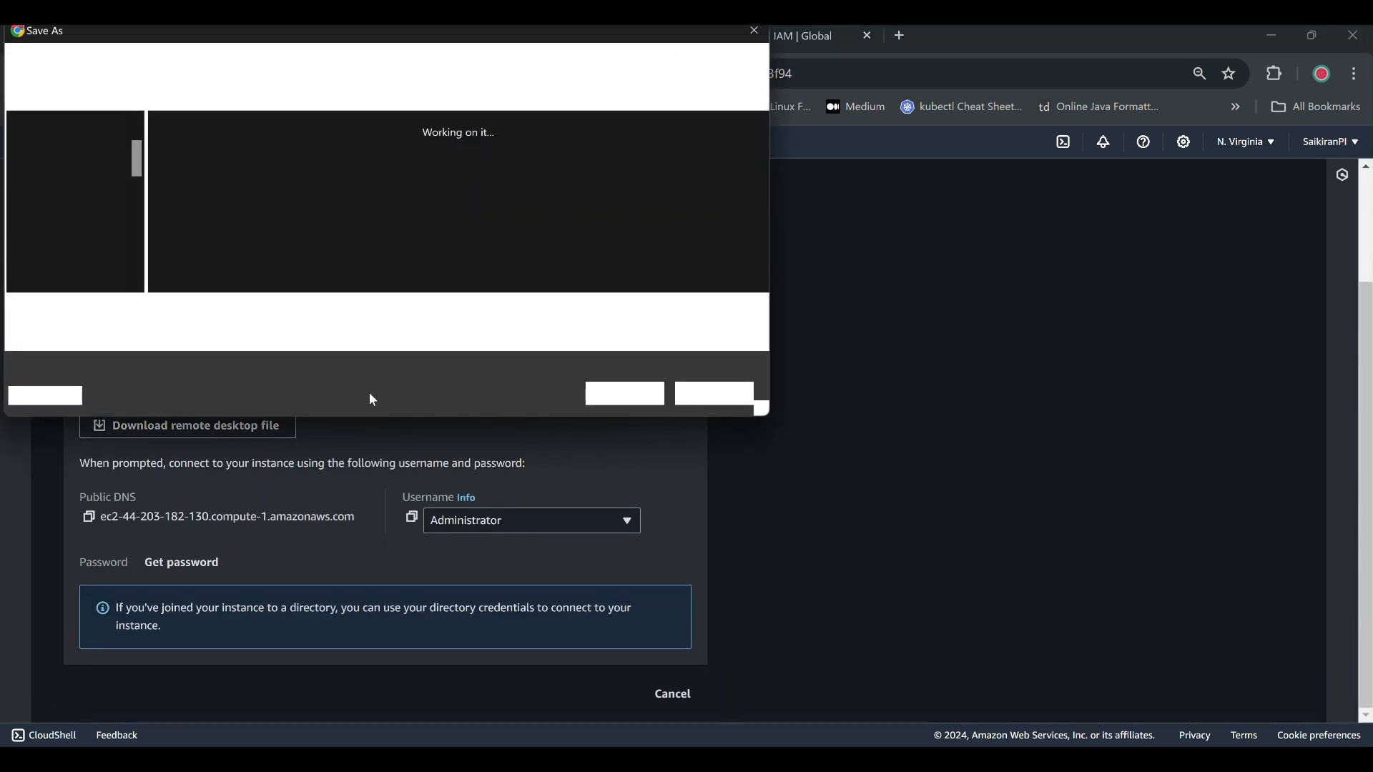
{"action": "left_click", "coordinate": [724, 392]}
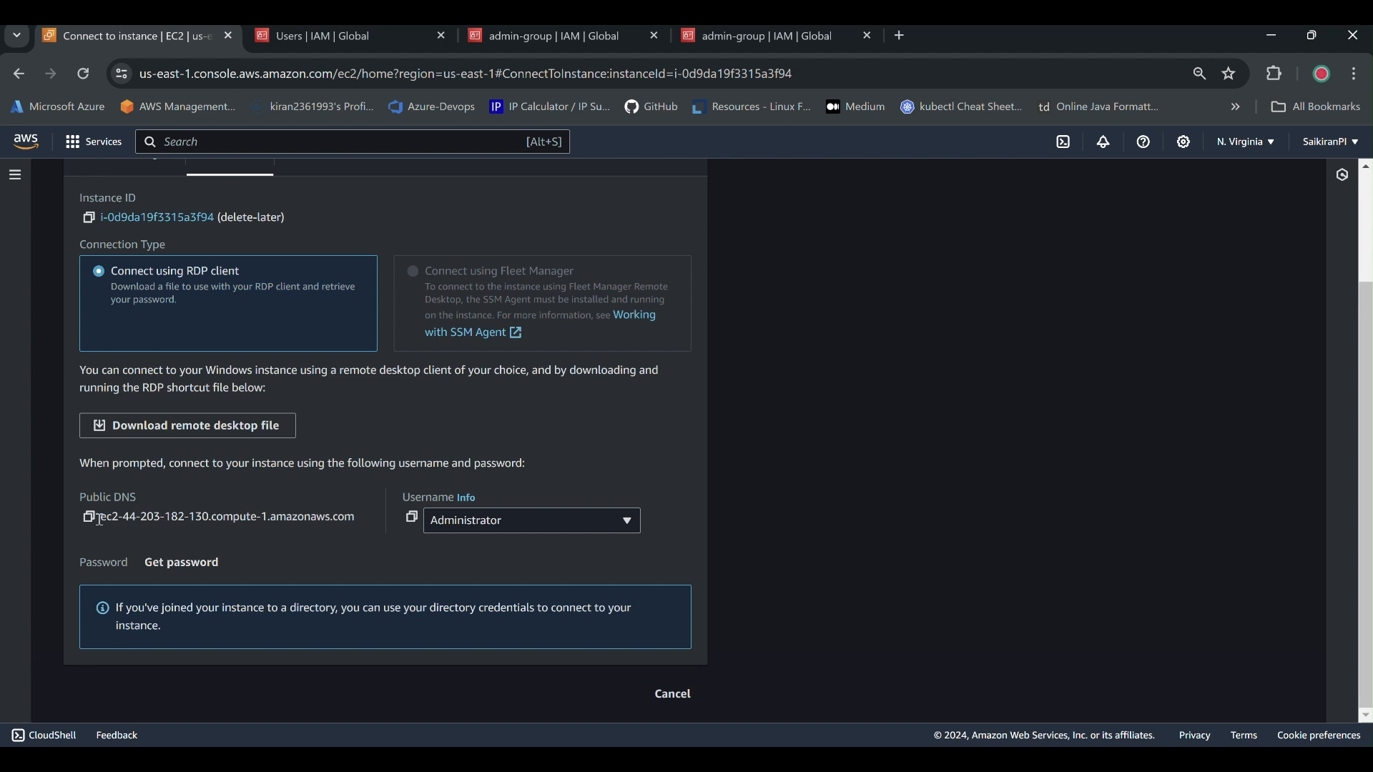
Decrypt the Administrator password using LatestPEM.pem and copy it.
{"action": "left_click", "coordinate": [172, 562]}
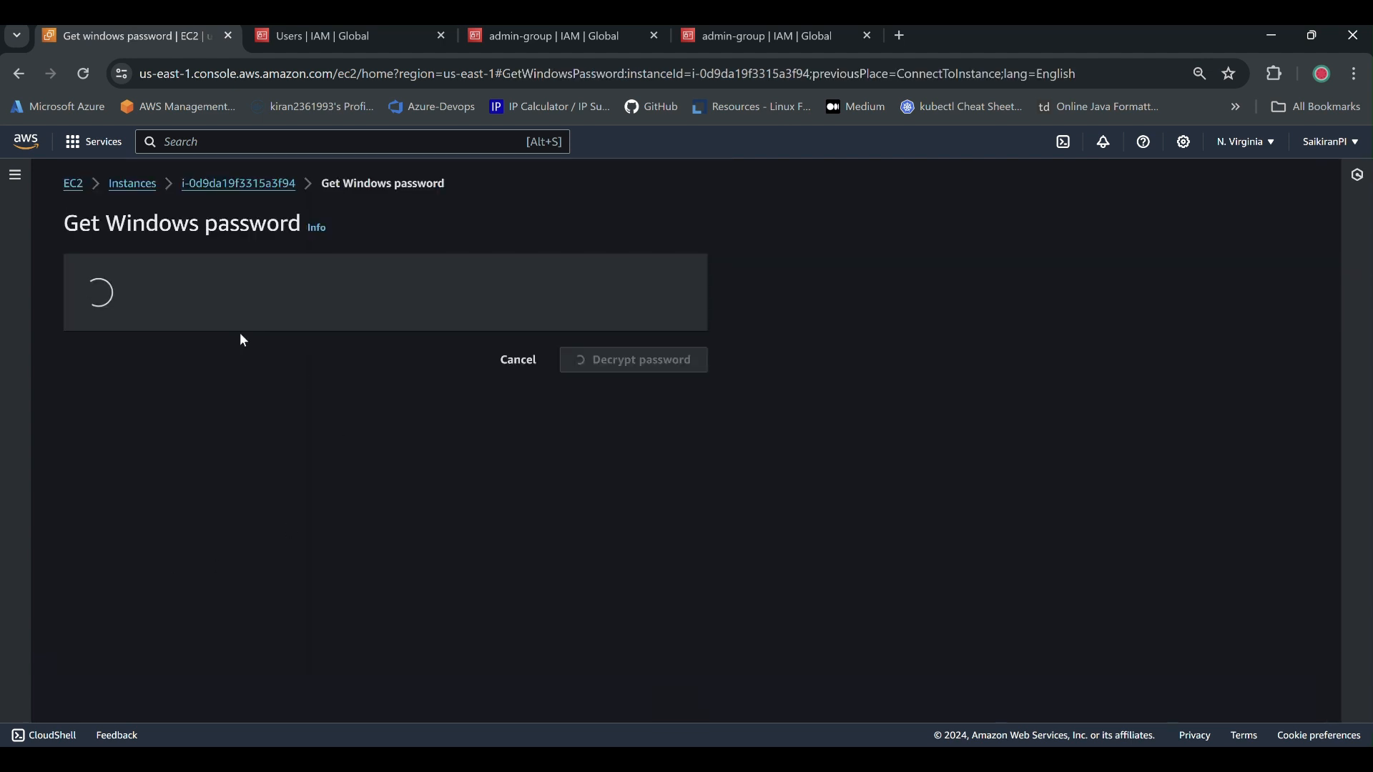
{"action": "left_click", "coordinate": [176, 438]}
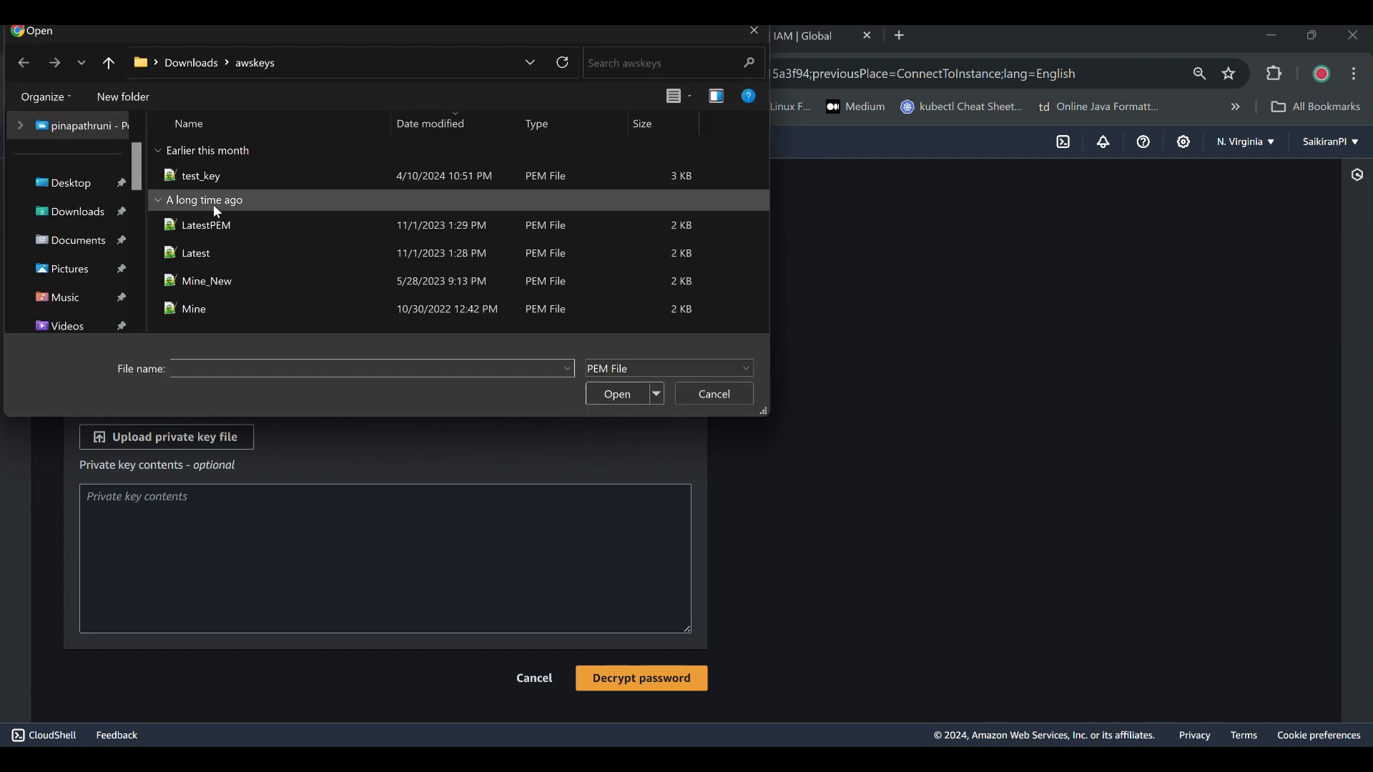
{"action": "double_click", "coordinate": [202, 240]}
{"action": "left_click", "coordinate": [629, 716]}
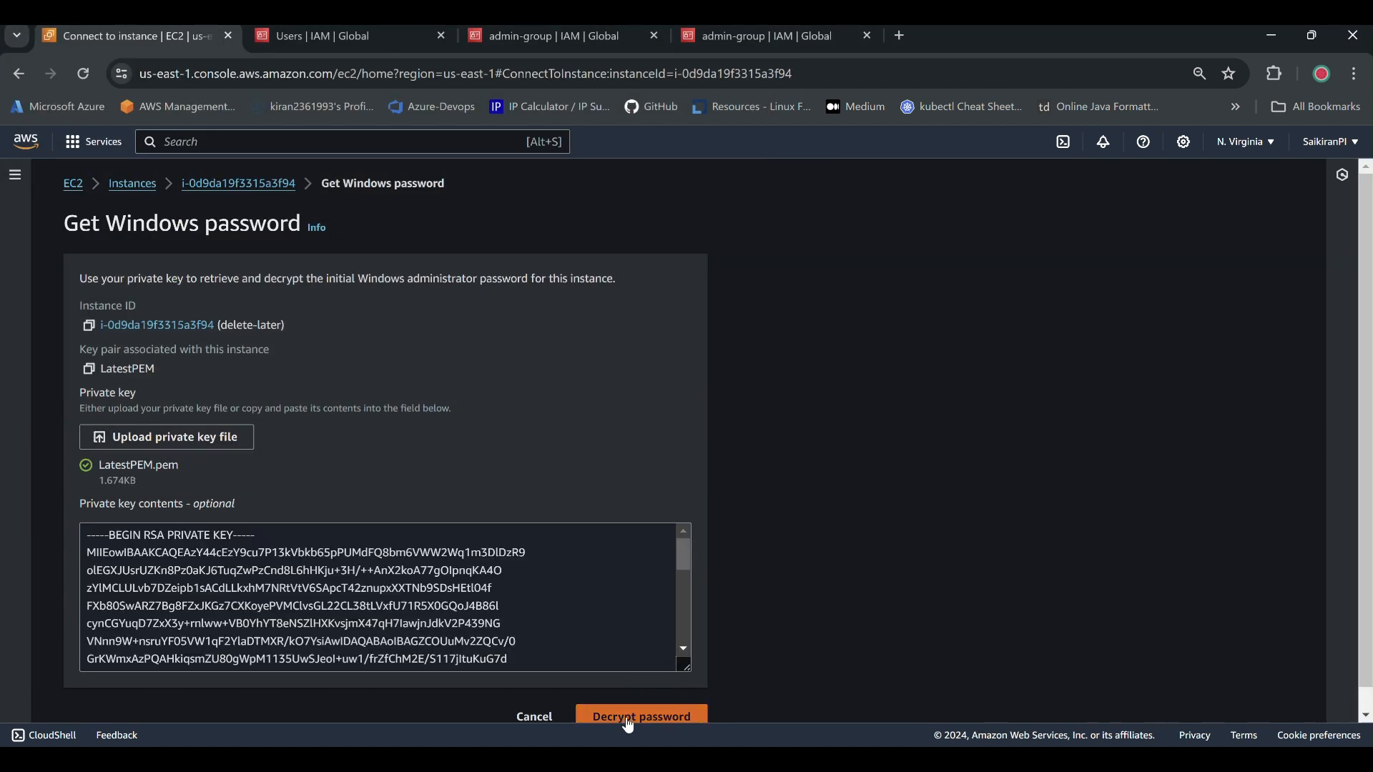
{"action": "scroll", "coordinate": [292, 552], "scroll_direction": "down", "scroll_amount": 2}
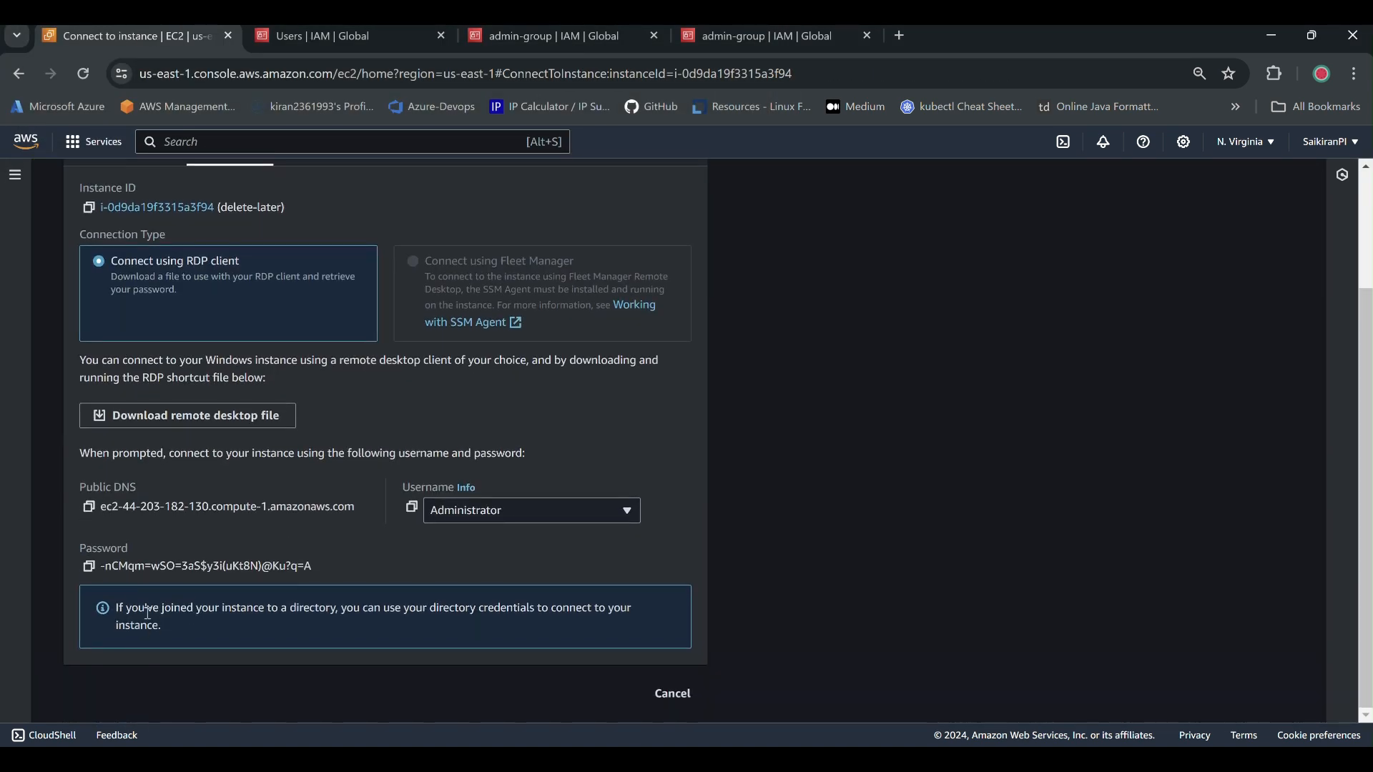
{"action": "left_click", "coordinate": [90, 569]}
Launch Remote Desktop Connection and connect to the instance's copied public DNS name.
{"action": "key", "text": "super"}
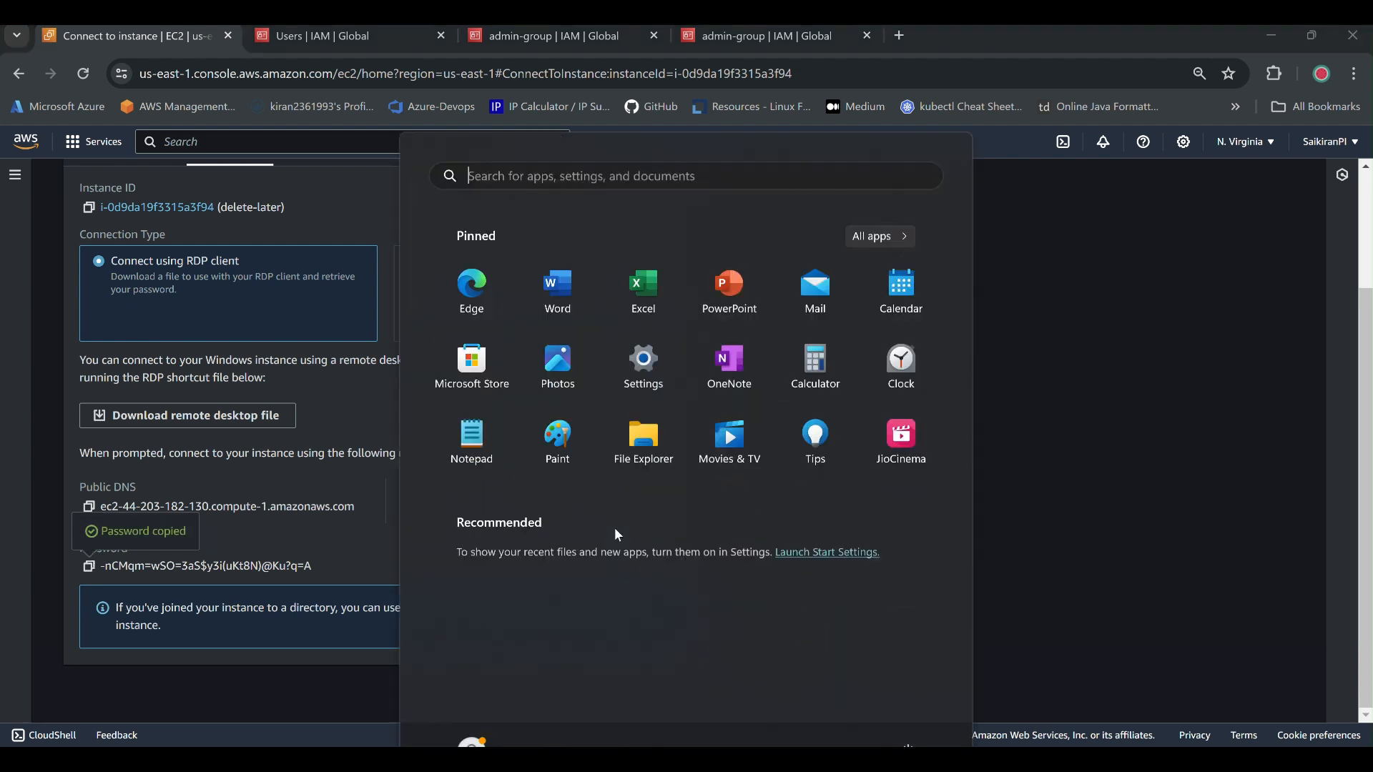
{"action": "type", "text": "edp"}
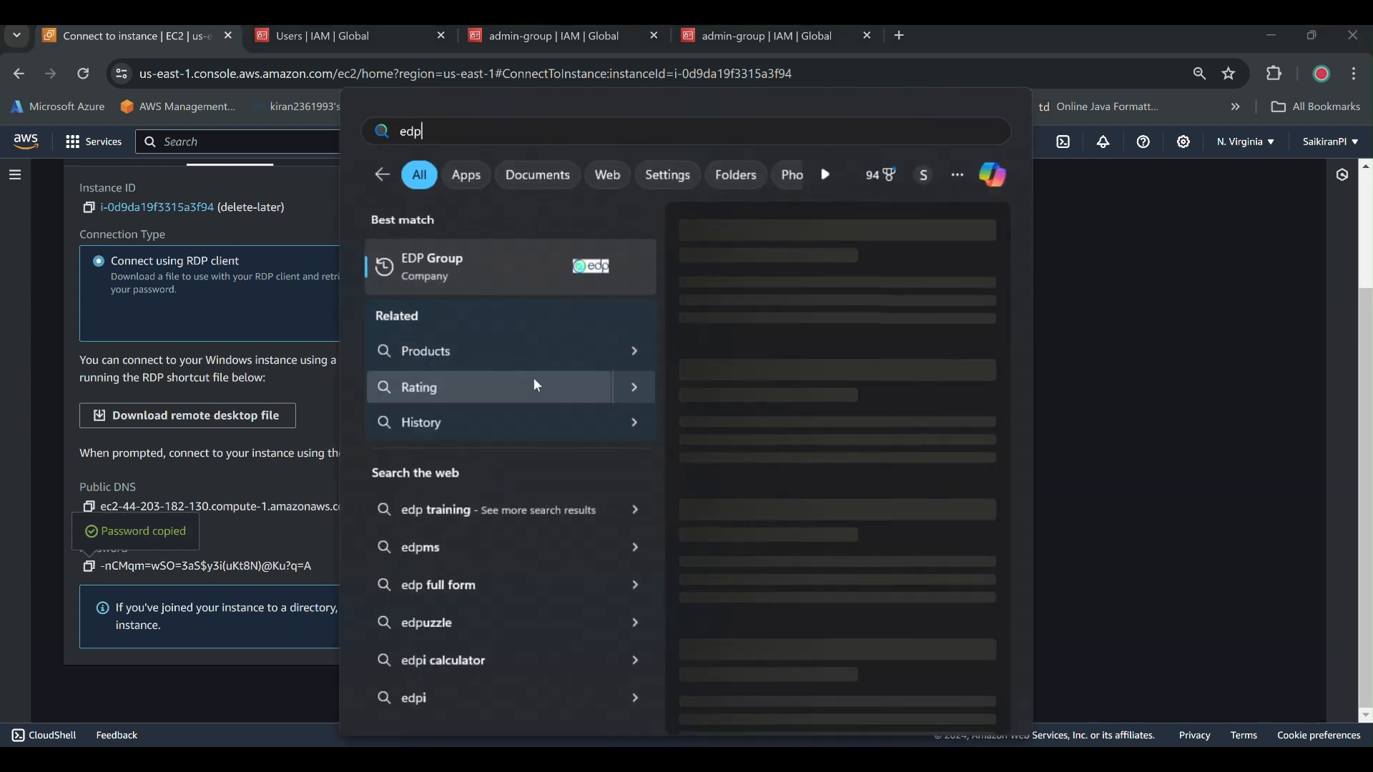
{"action": "key", "text": "BackSpace"}
{"action": "key", "text": "BackSpace"}
{"action": "type", "text": "rdp"}
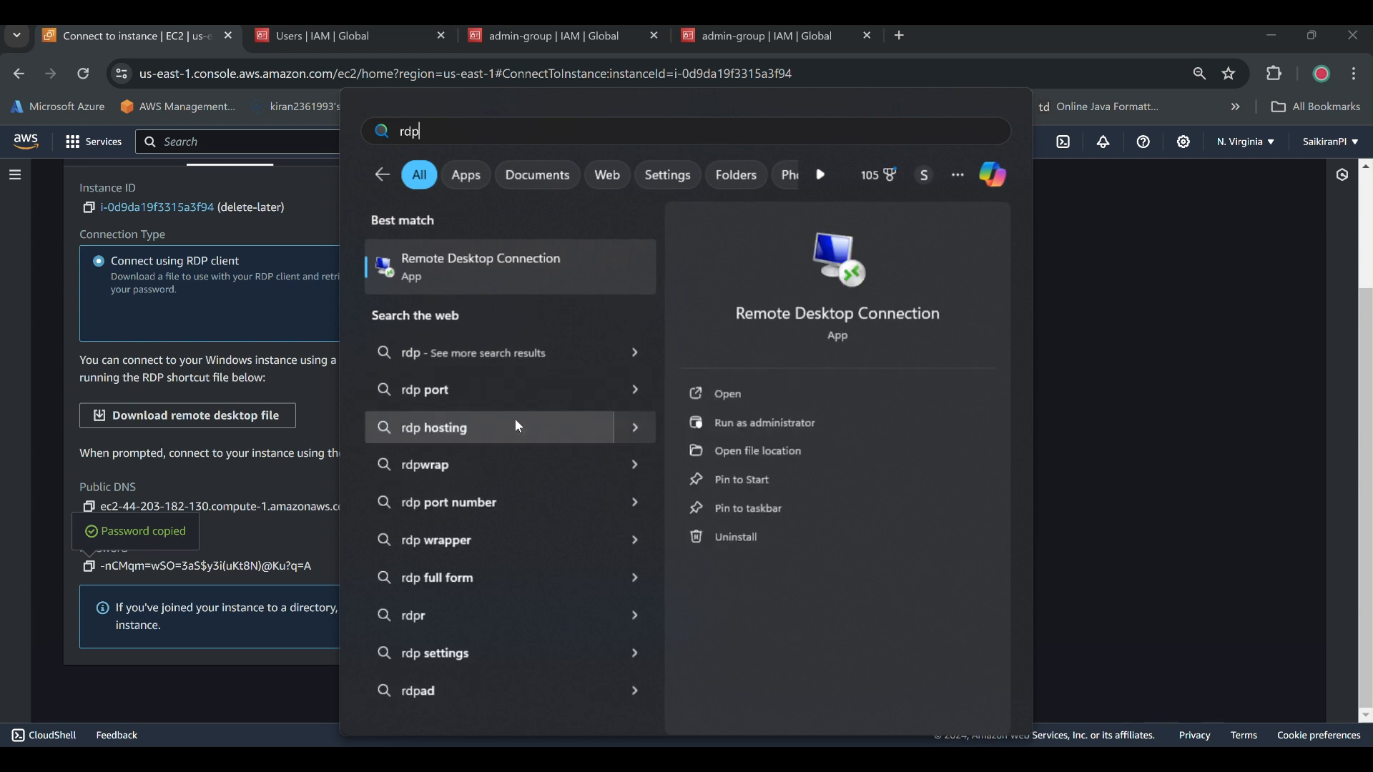
{"action": "left_click", "coordinate": [555, 276]}
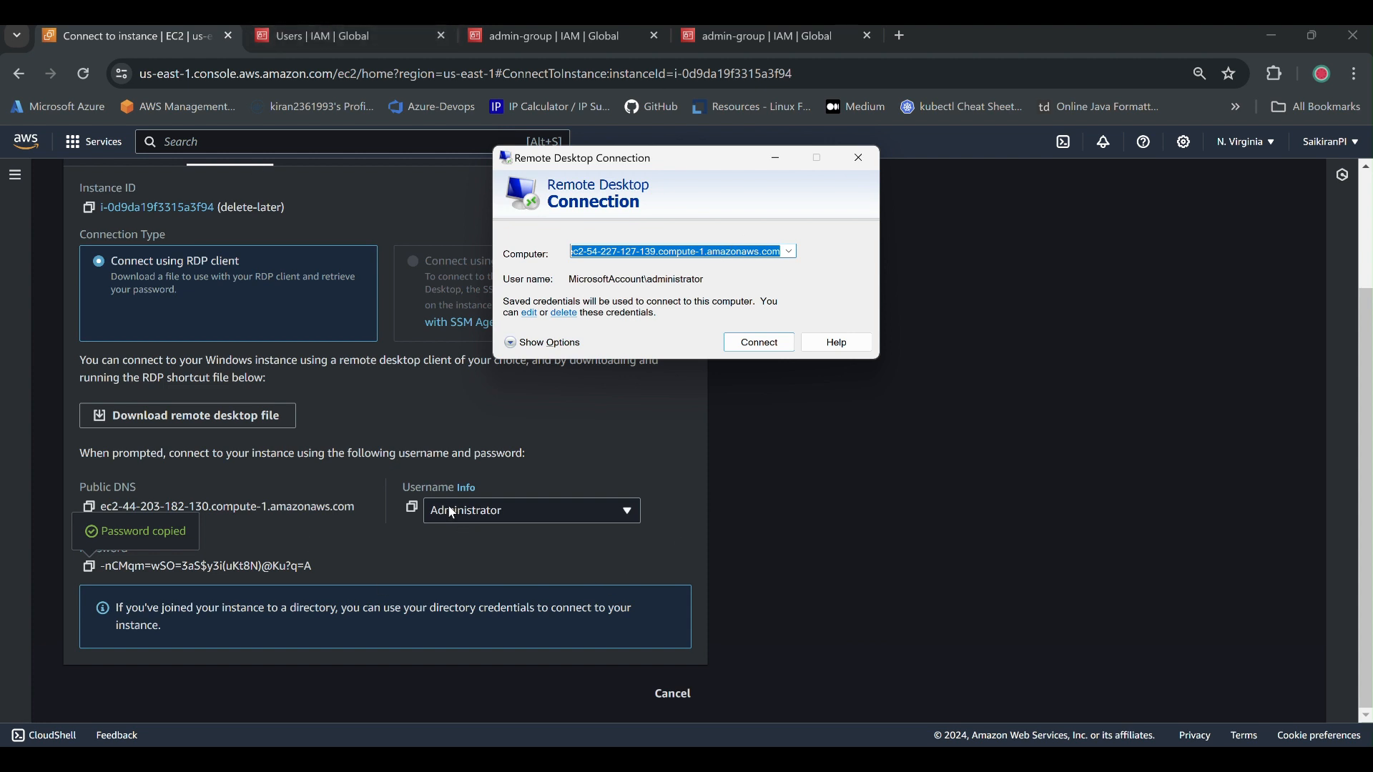
{"action": "left_click", "coordinate": [90, 510]}
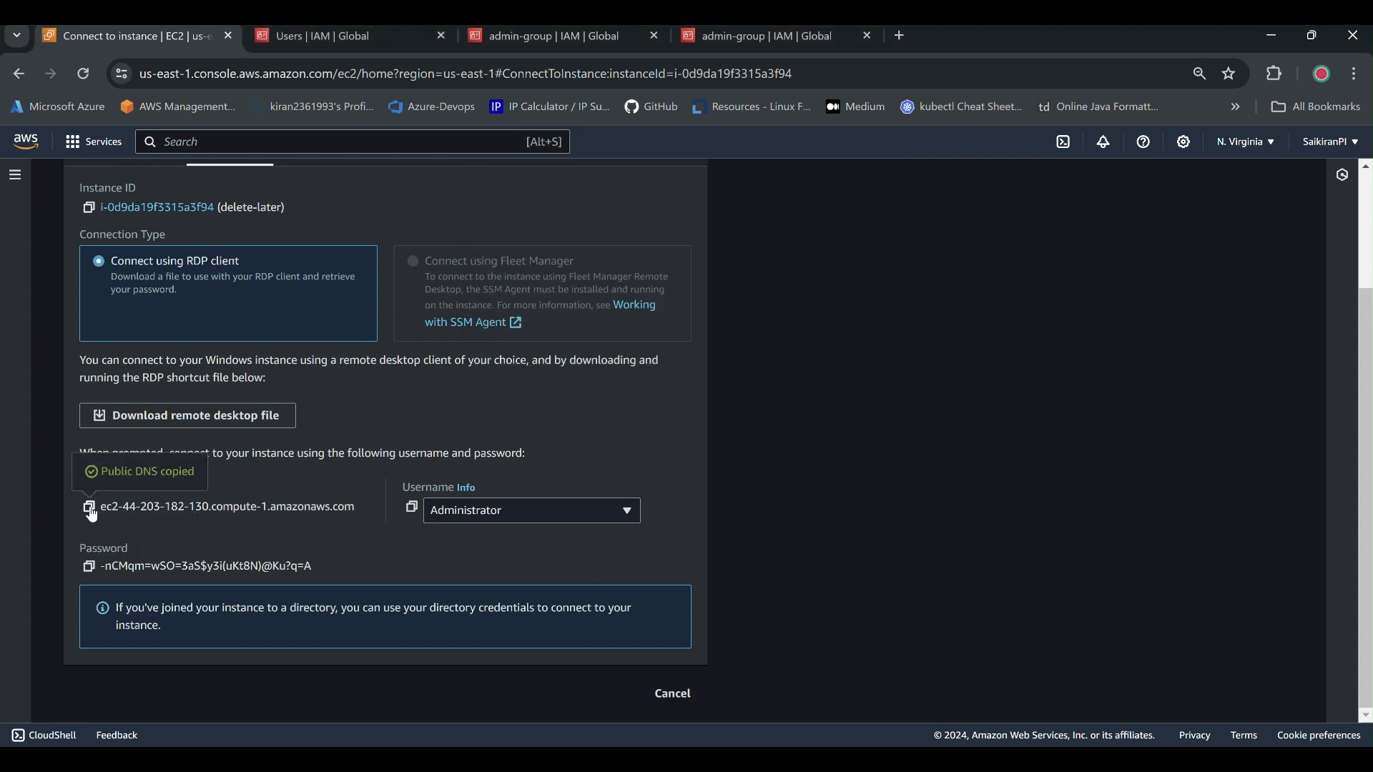
{"action": "left_click", "coordinate": [1010, 735]}
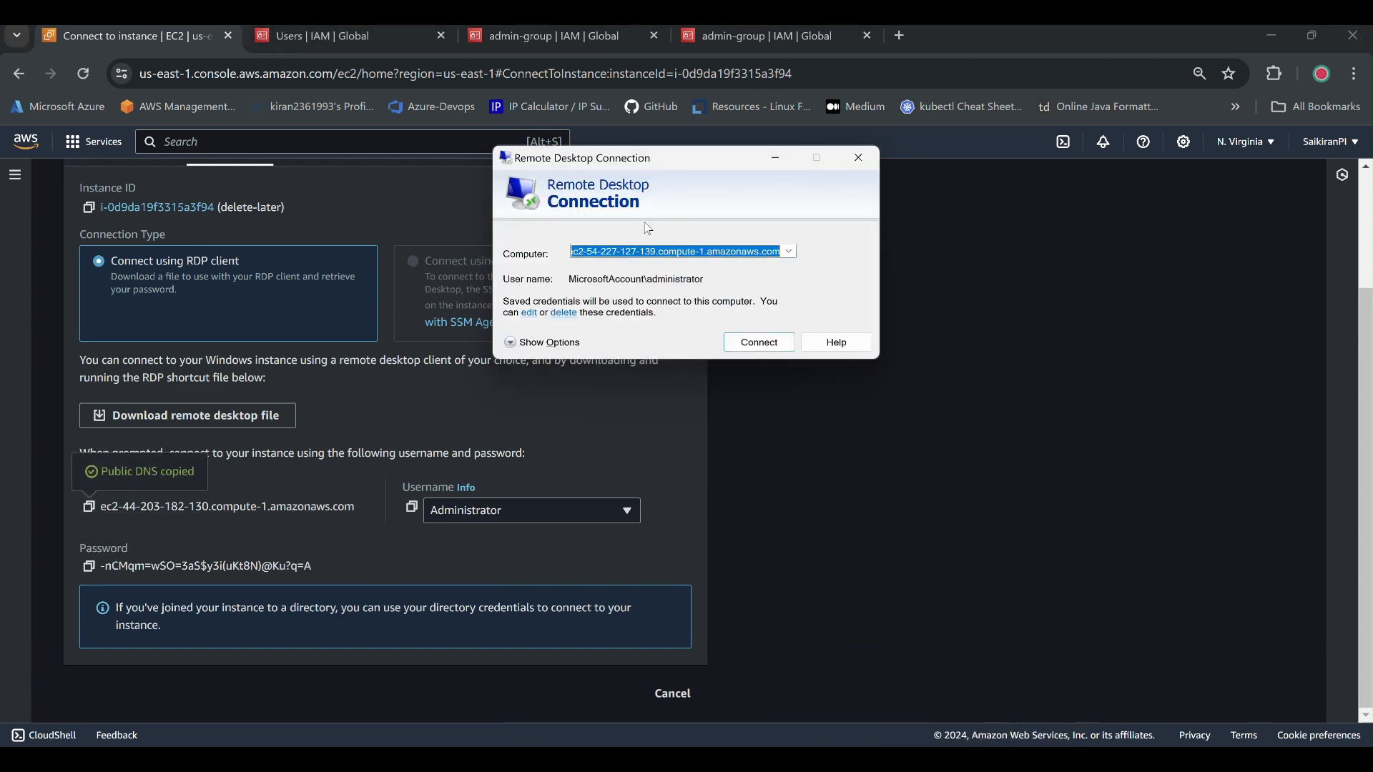
{"action": "key", "text": "BackSpace"}
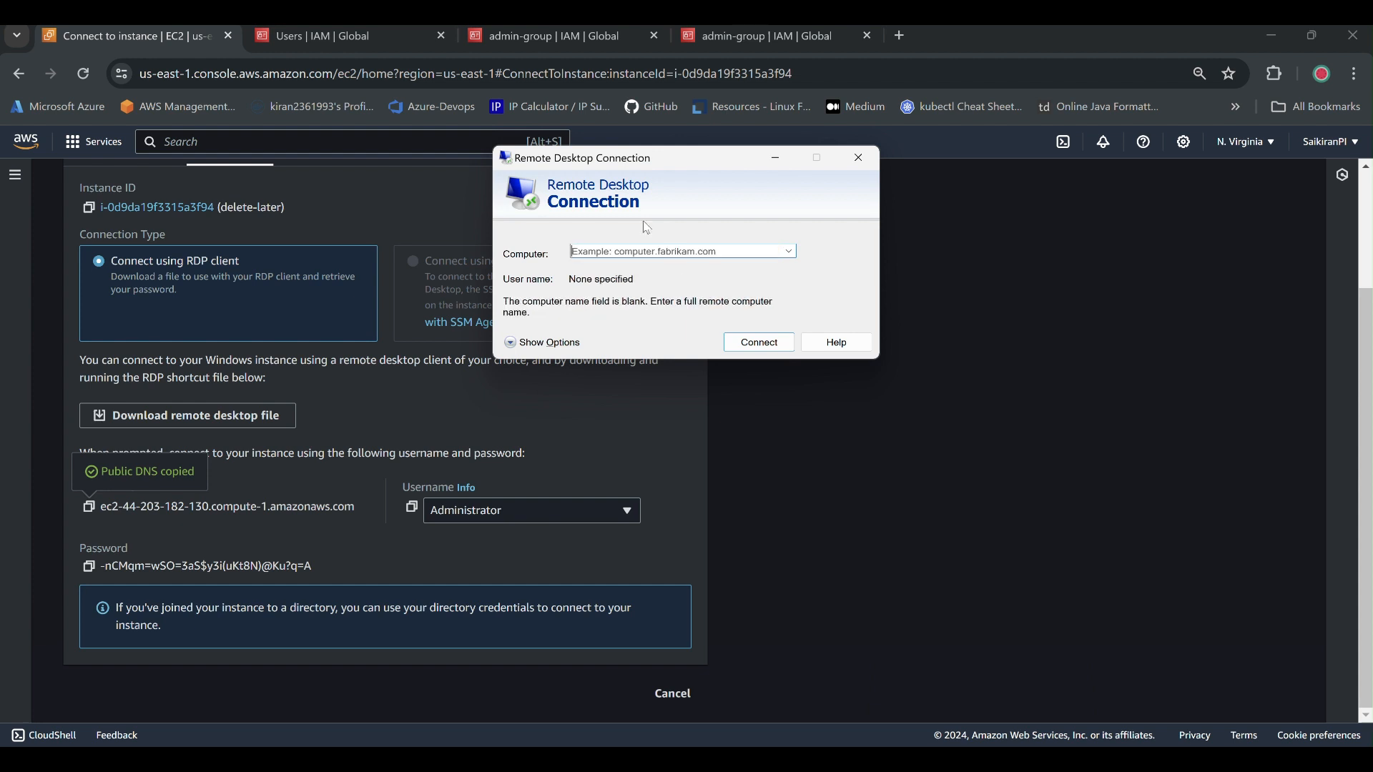
{"action": "key", "text": "ctrl+v"}
{"action": "left_click", "coordinate": [737, 344]}
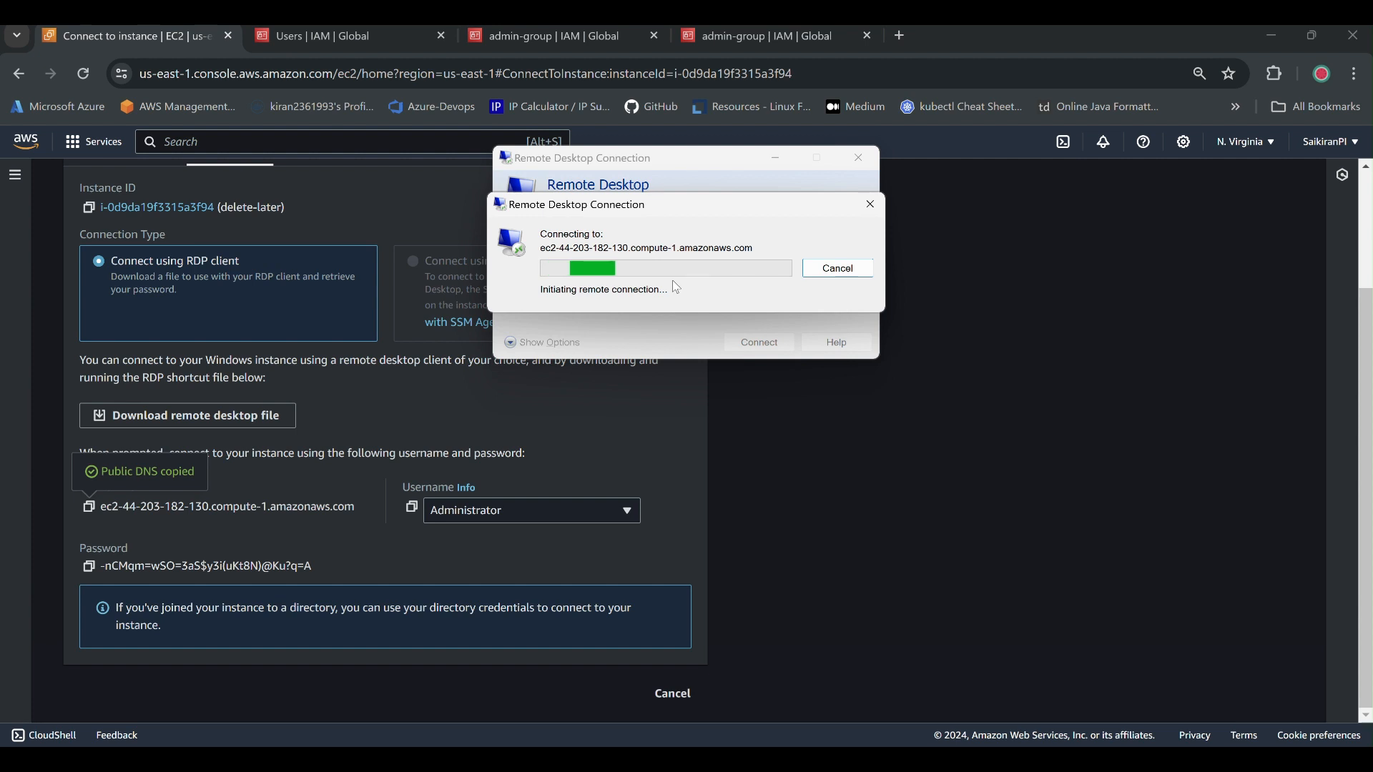
Sign in as 'administrator' with the decrypted password, remembered, and accept the untrusted certificate.
{"action": "left_click", "coordinate": [90, 567]}
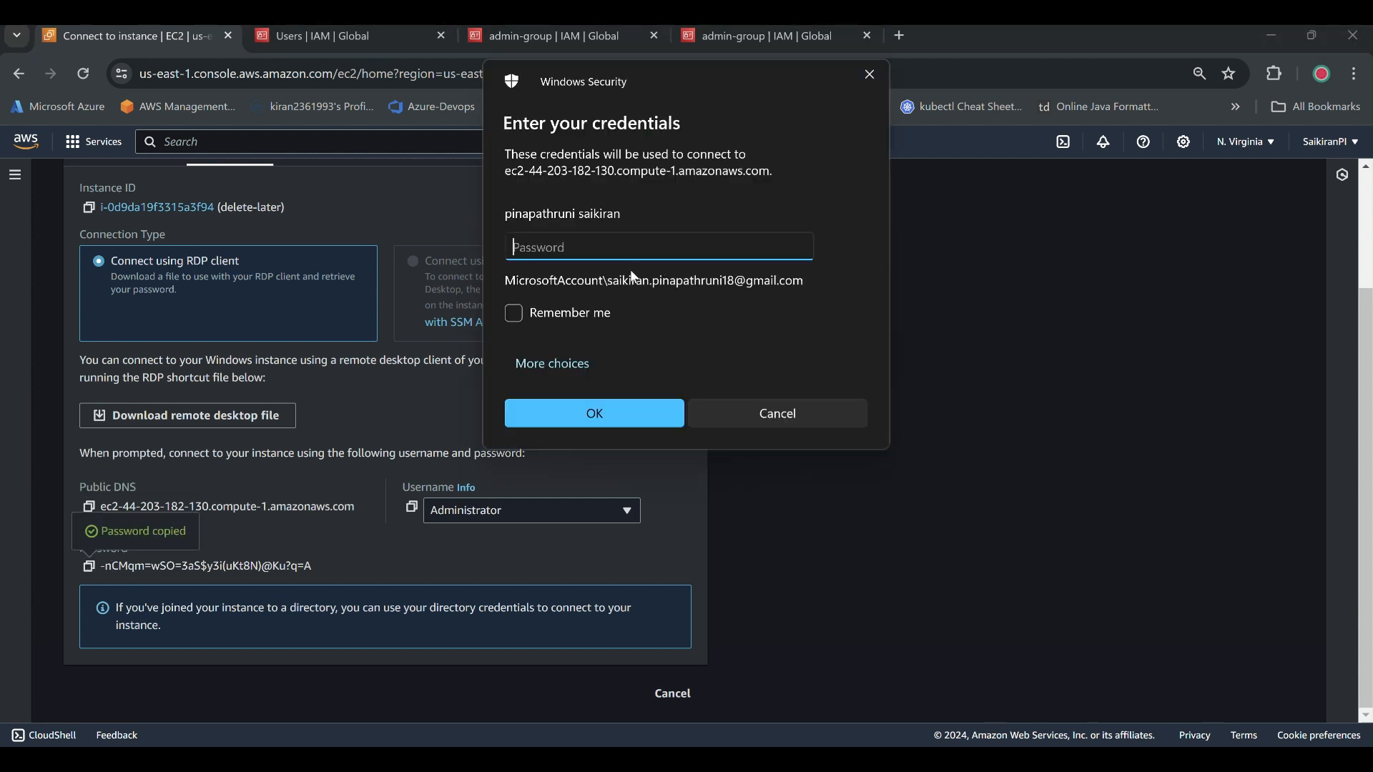
{"action": "left_click", "coordinate": [570, 364]}
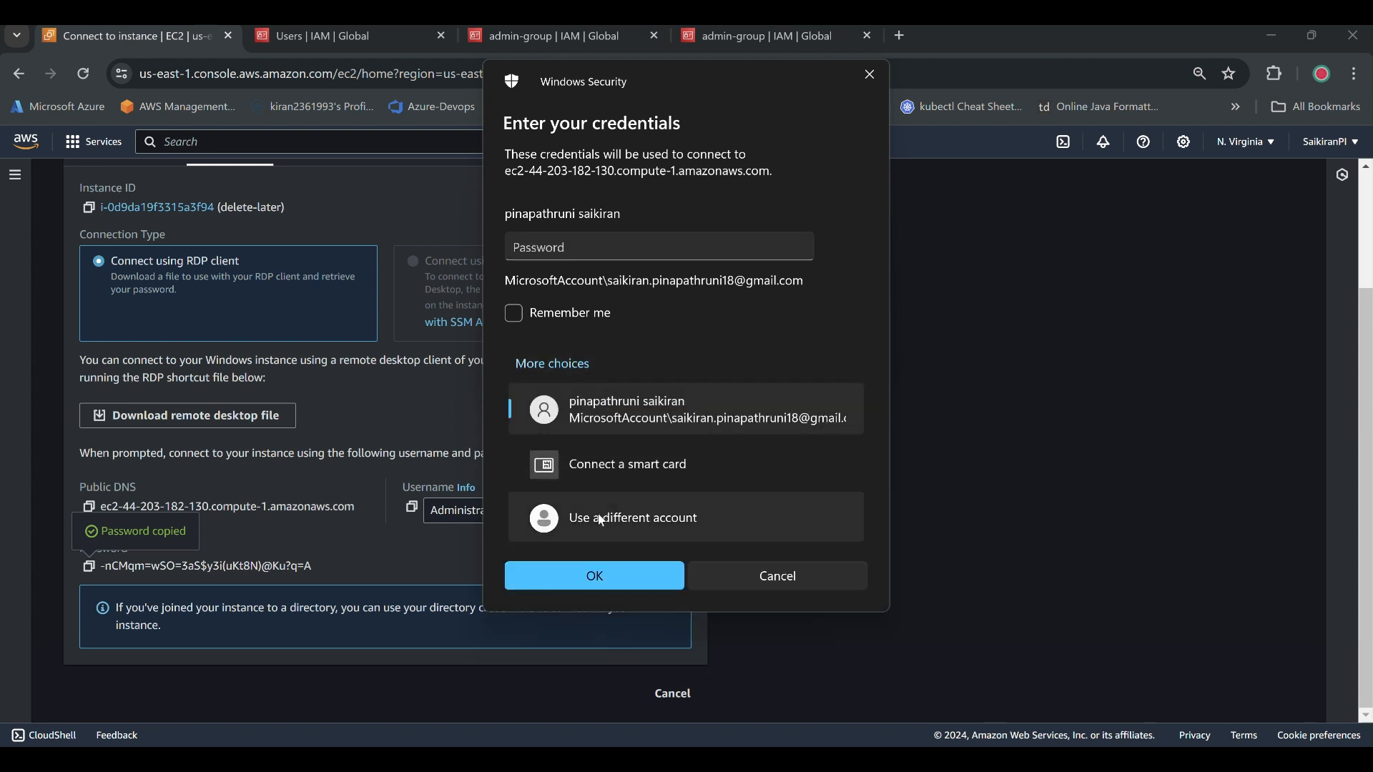
{"action": "left_click", "coordinate": [603, 521]}
{"action": "type", "text": "admin"}
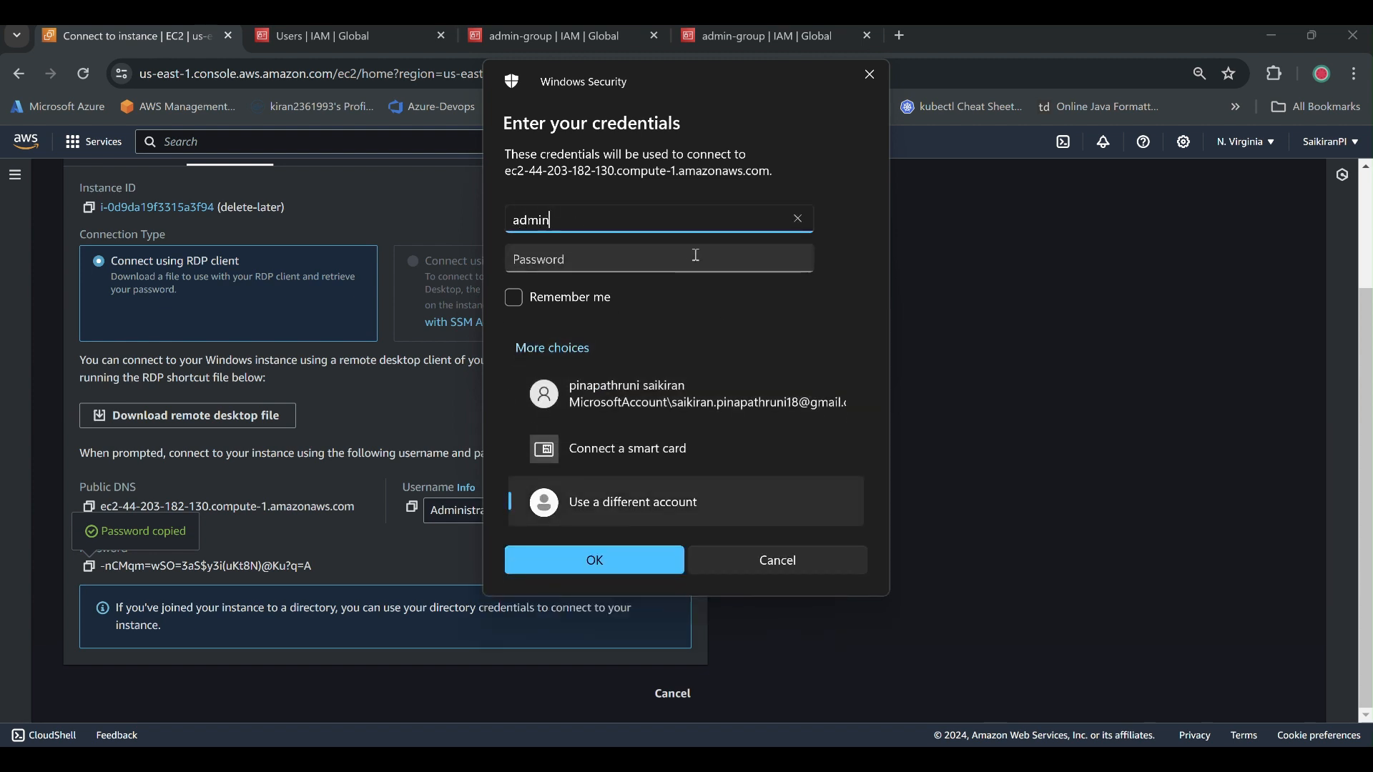
{"action": "type", "text": "istrator"}
{"action": "key", "text": "Tab"}
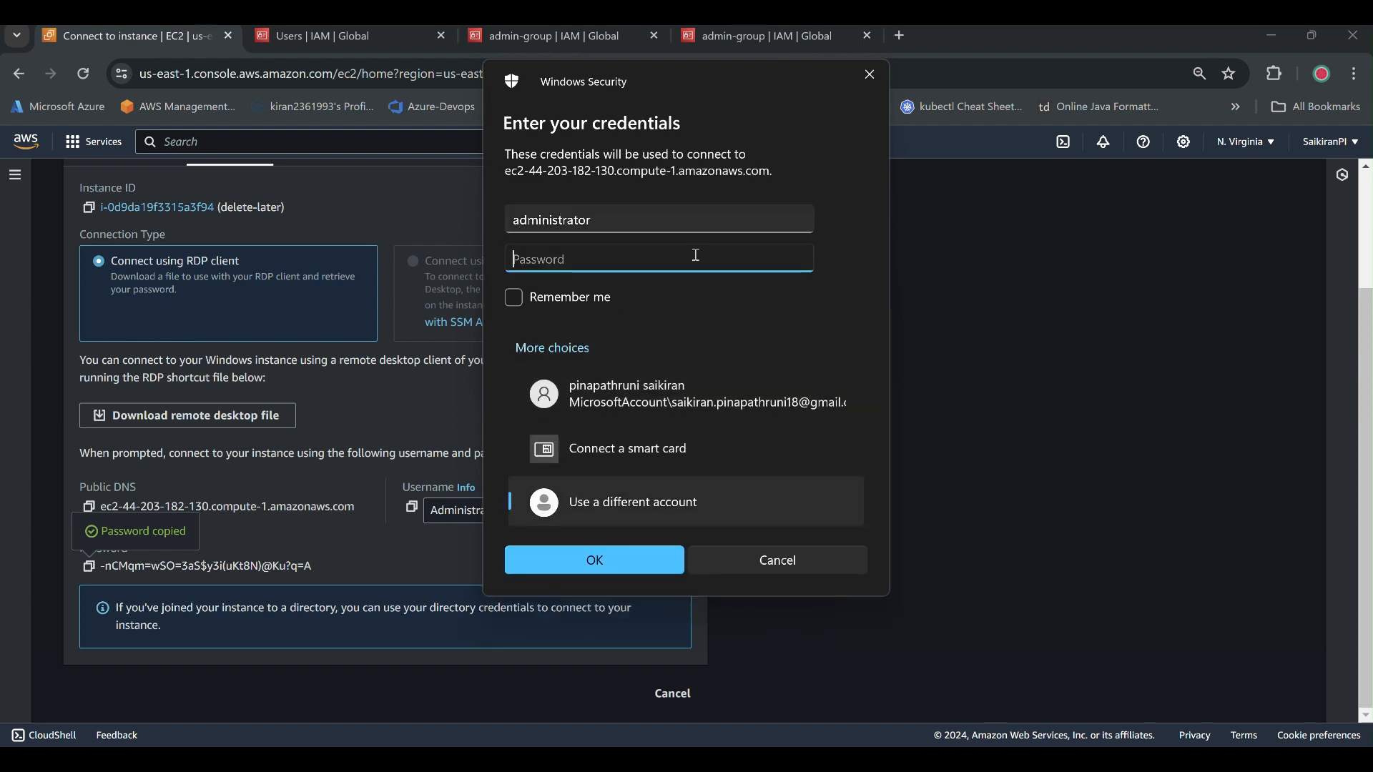
{"action": "key", "text": "ctrl+v"}
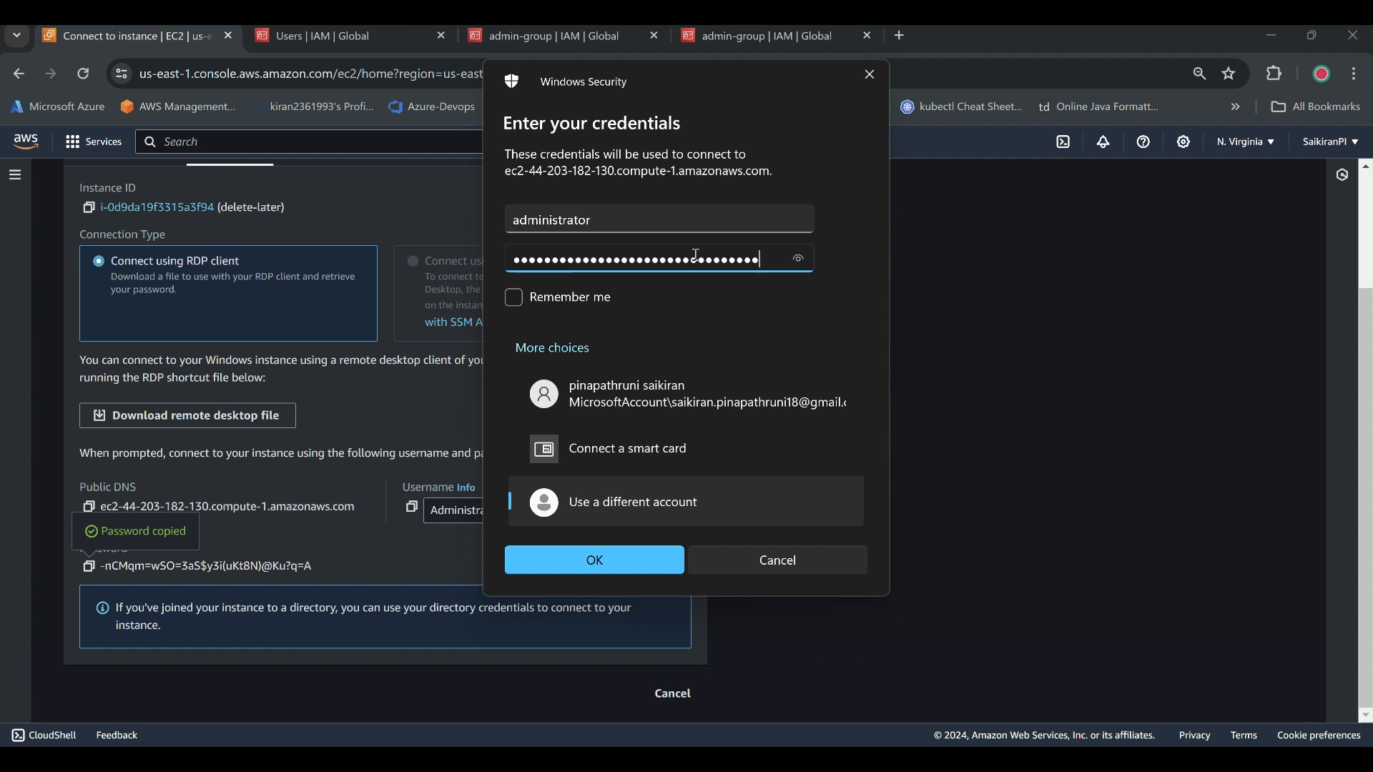
{"action": "left_click", "coordinate": [514, 298]}
{"action": "left_click", "coordinate": [588, 561]}
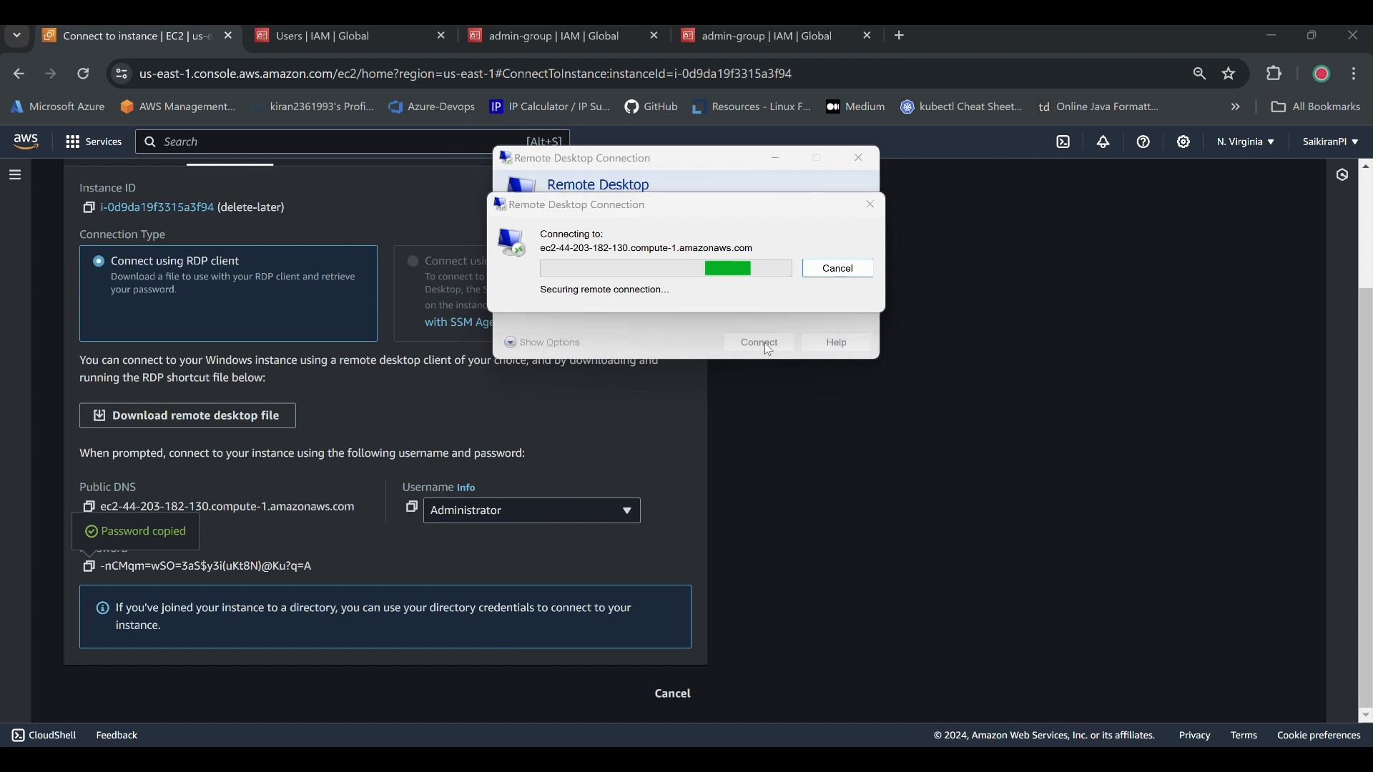
{"action": "left_click", "coordinate": [607, 370]}
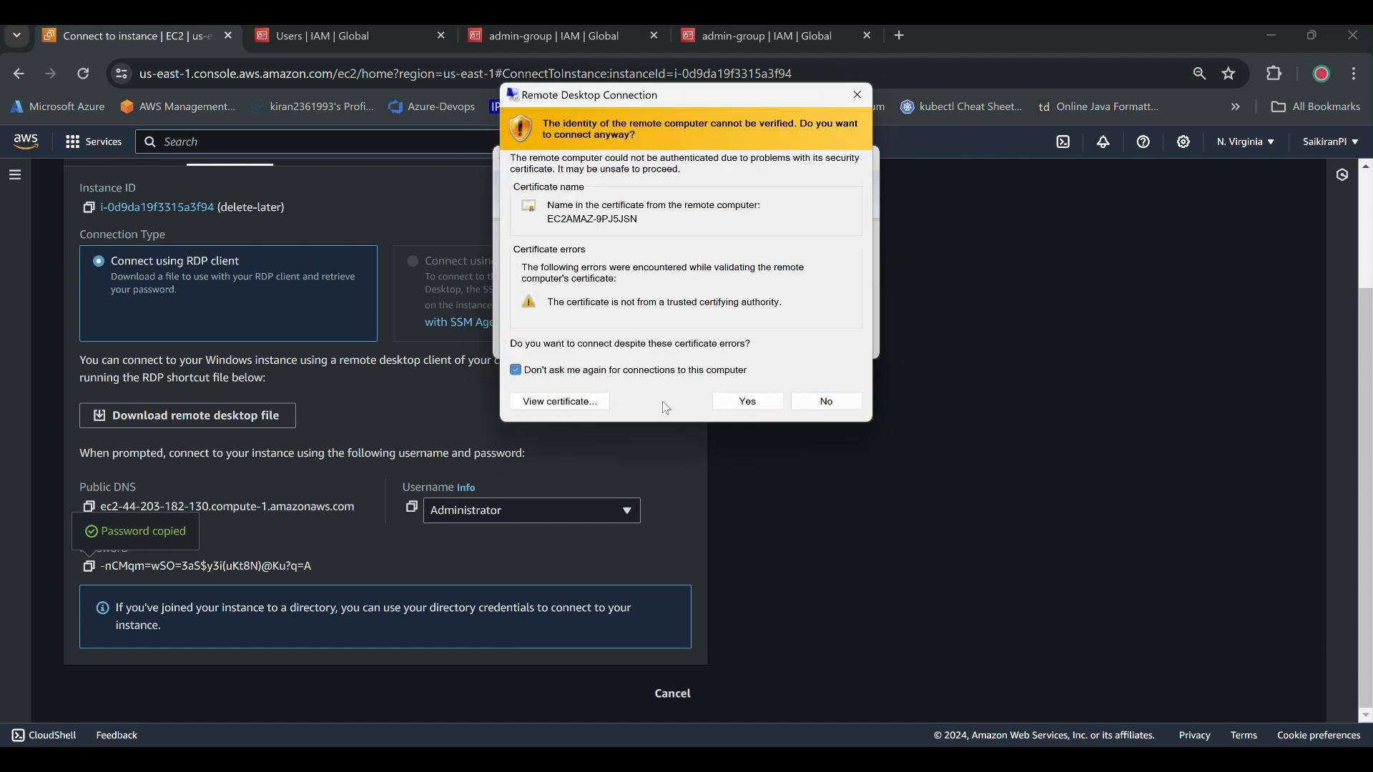
{"action": "left_click", "coordinate": [747, 401]}
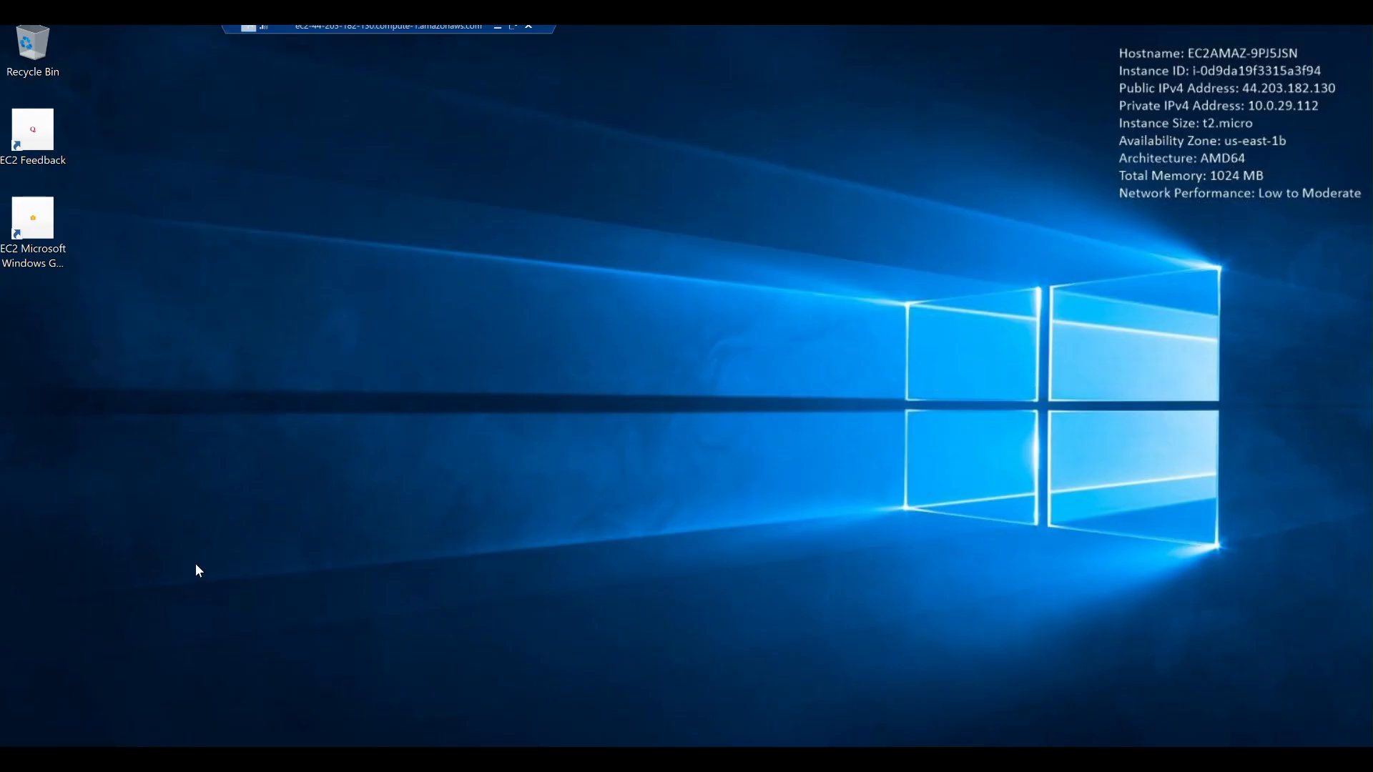
Run 'ipconfig /all' in Command Prompt and highlight IPv4 10.0.29.112 and DNS server 10.0.0.2.
{"action": "key", "text": "super"}
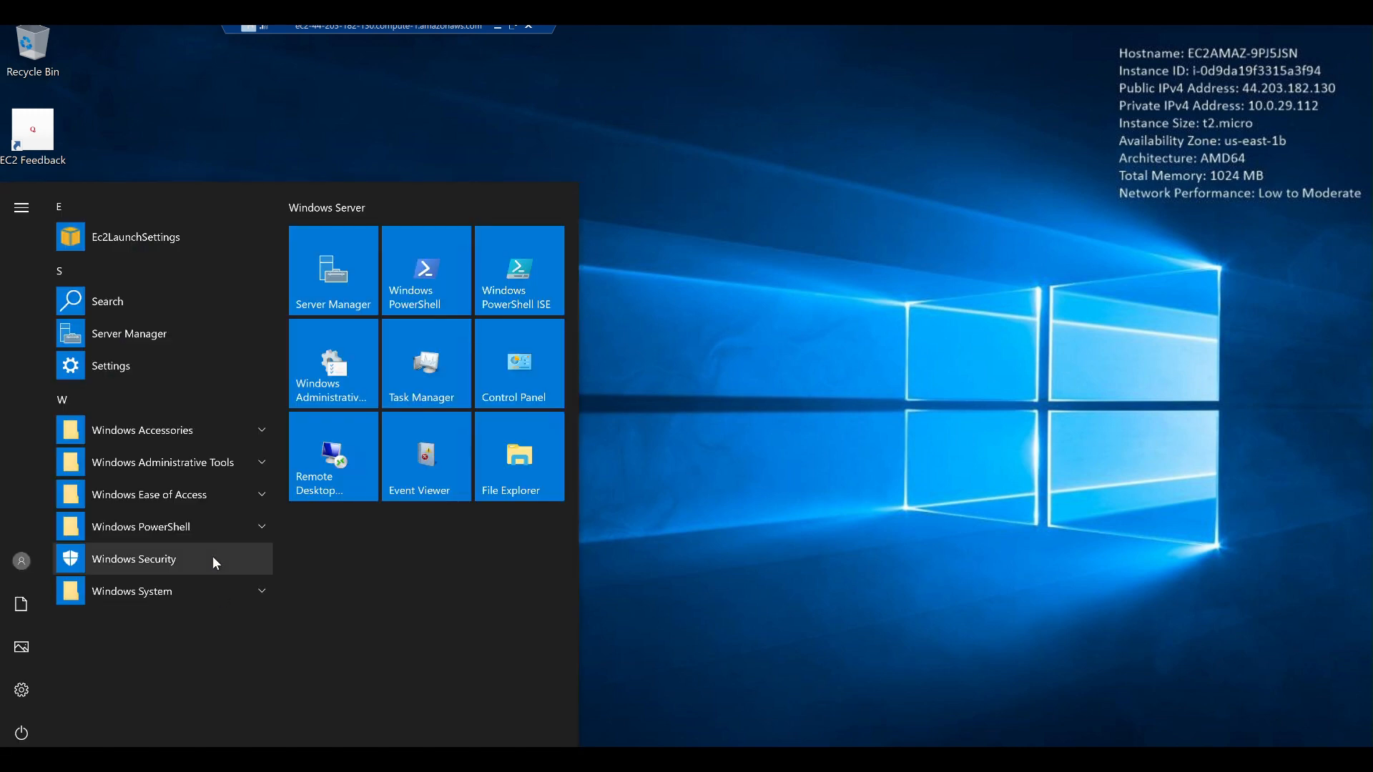
{"action": "type", "text": "cmd"}
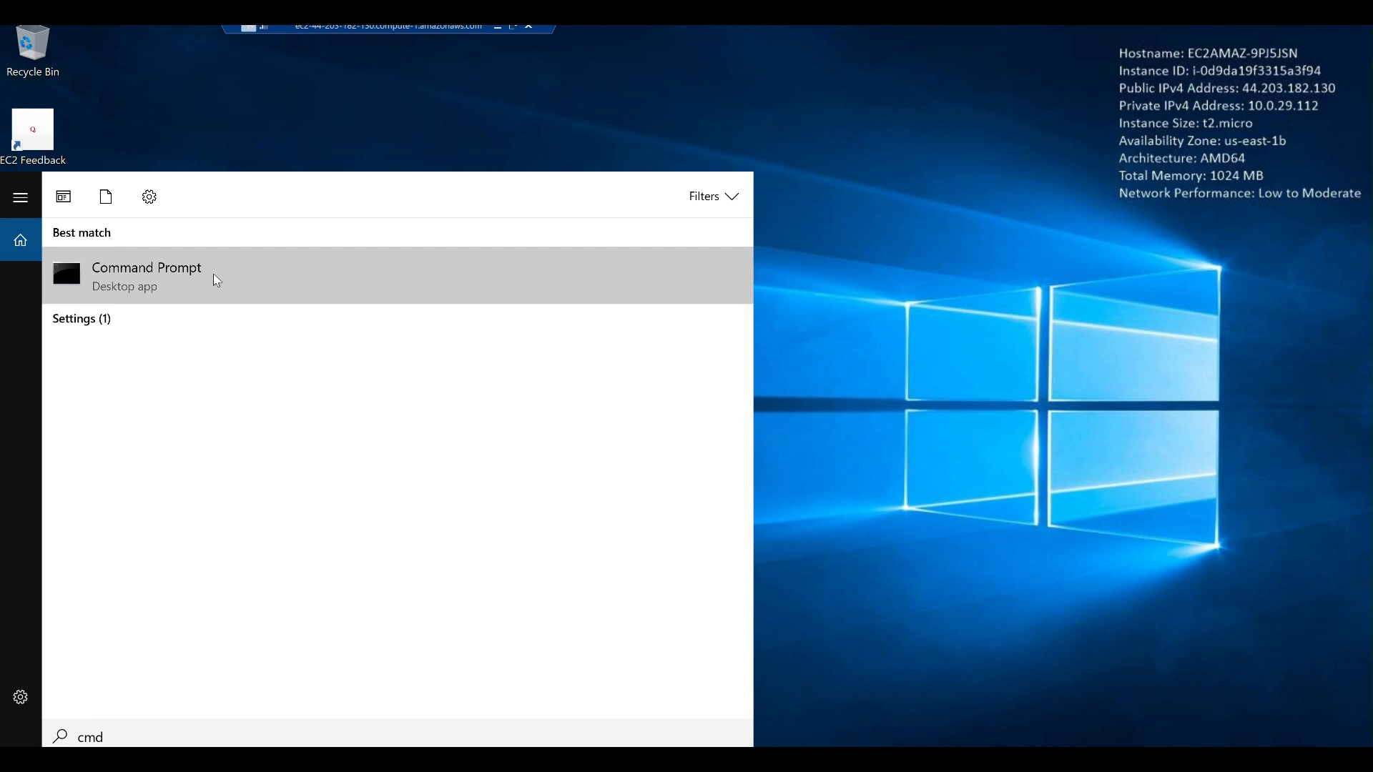
{"action": "left_click", "coordinate": [213, 274]}
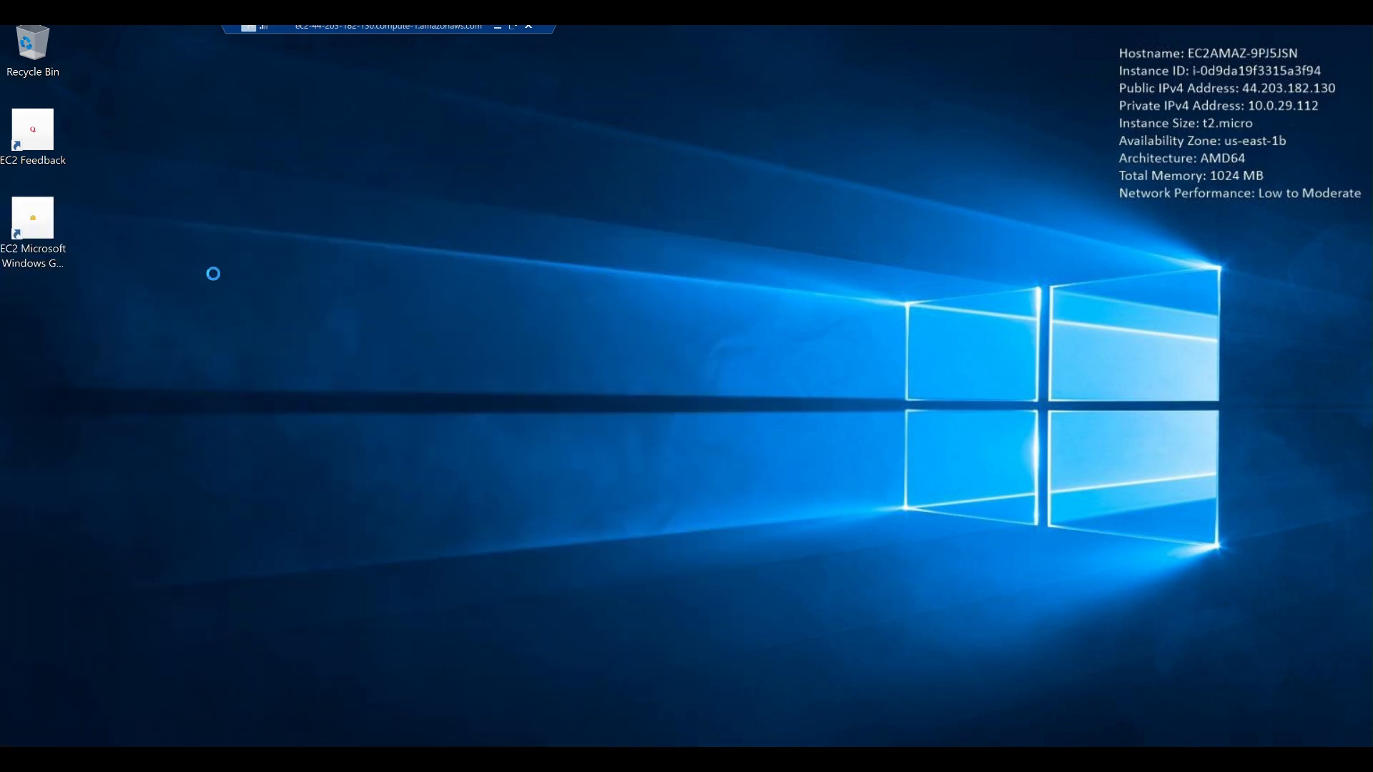
{"action": "type", "text": "ipconf"}
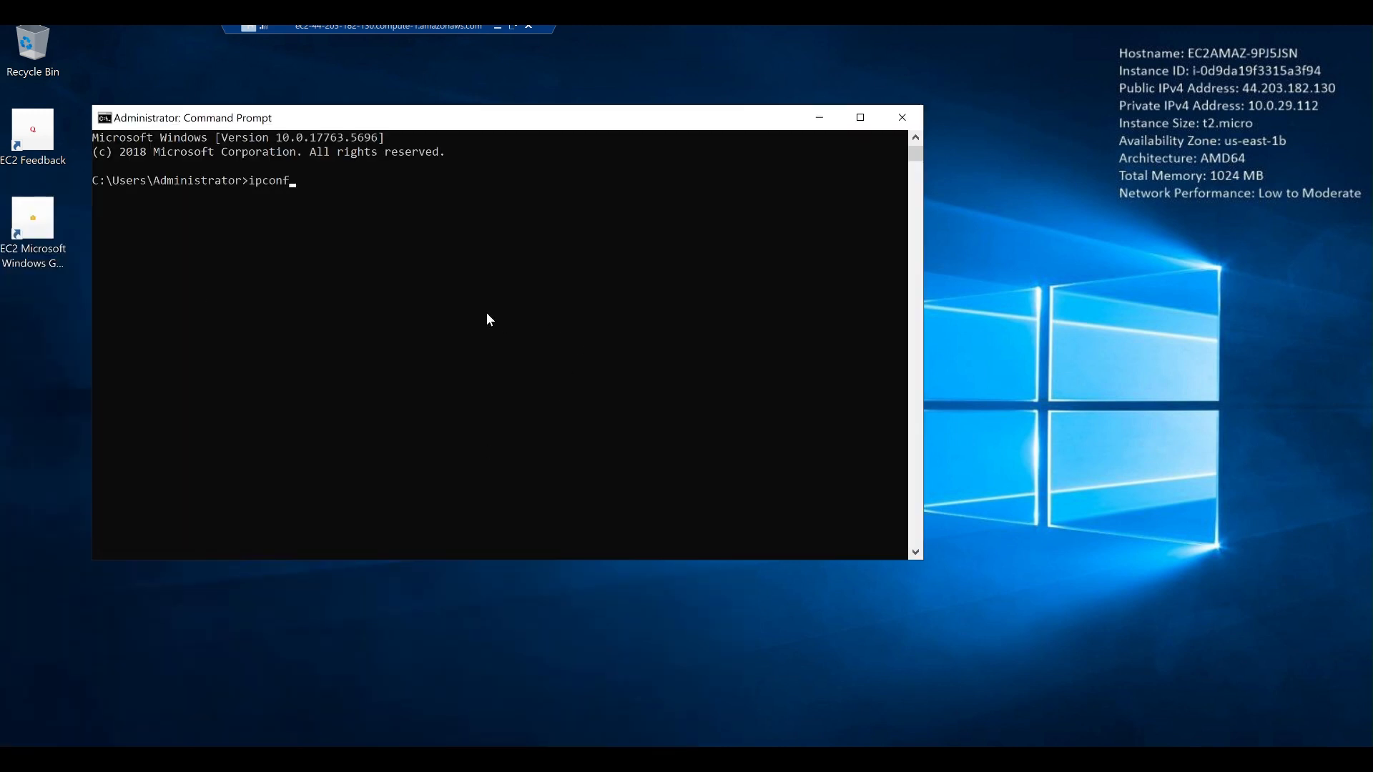
{"action": "type", "text": "ig/"}
{"action": "key", "text": "BackSpace"}
{"action": "type", "text": "/all"}
{"action": "key", "text": "Return"}
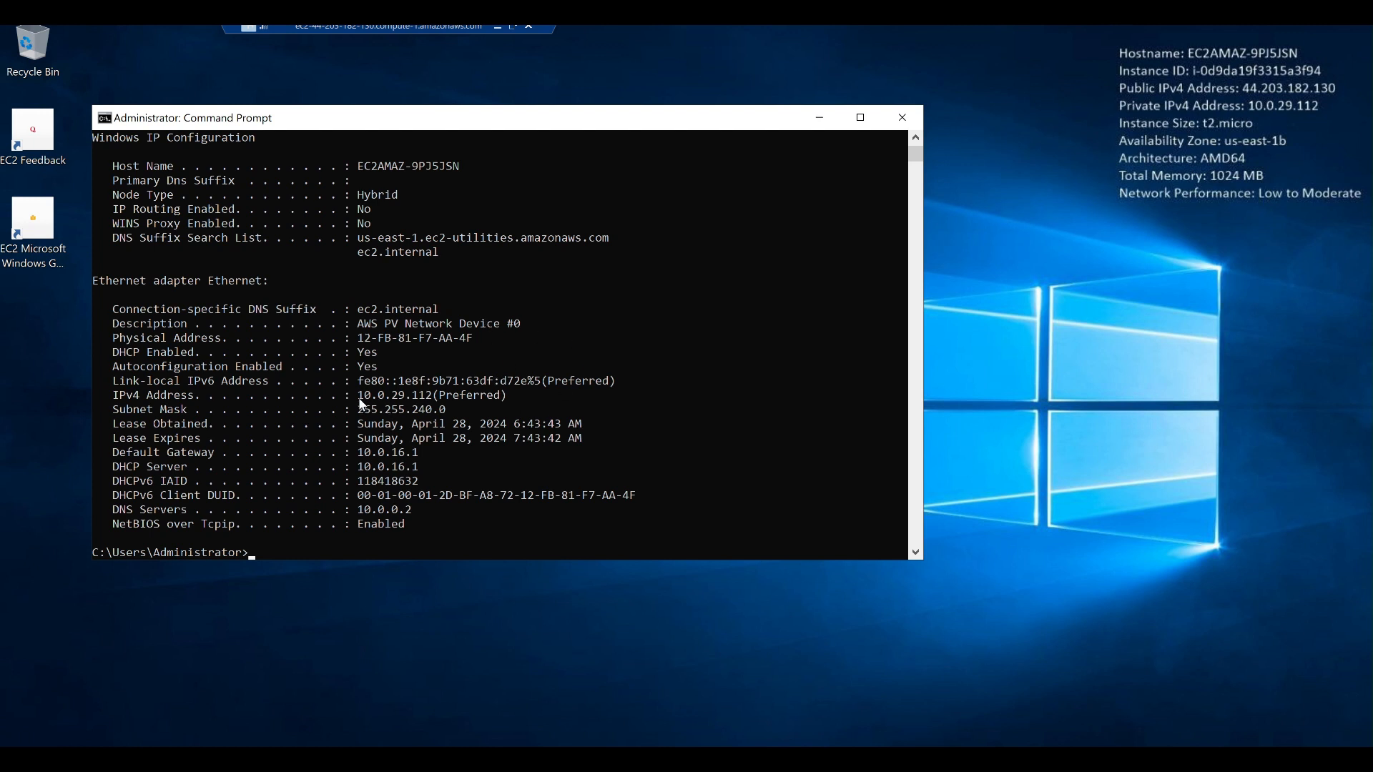
{"action": "left_click_drag", "start_coordinate": [357, 395], "coordinate": [432, 402]}
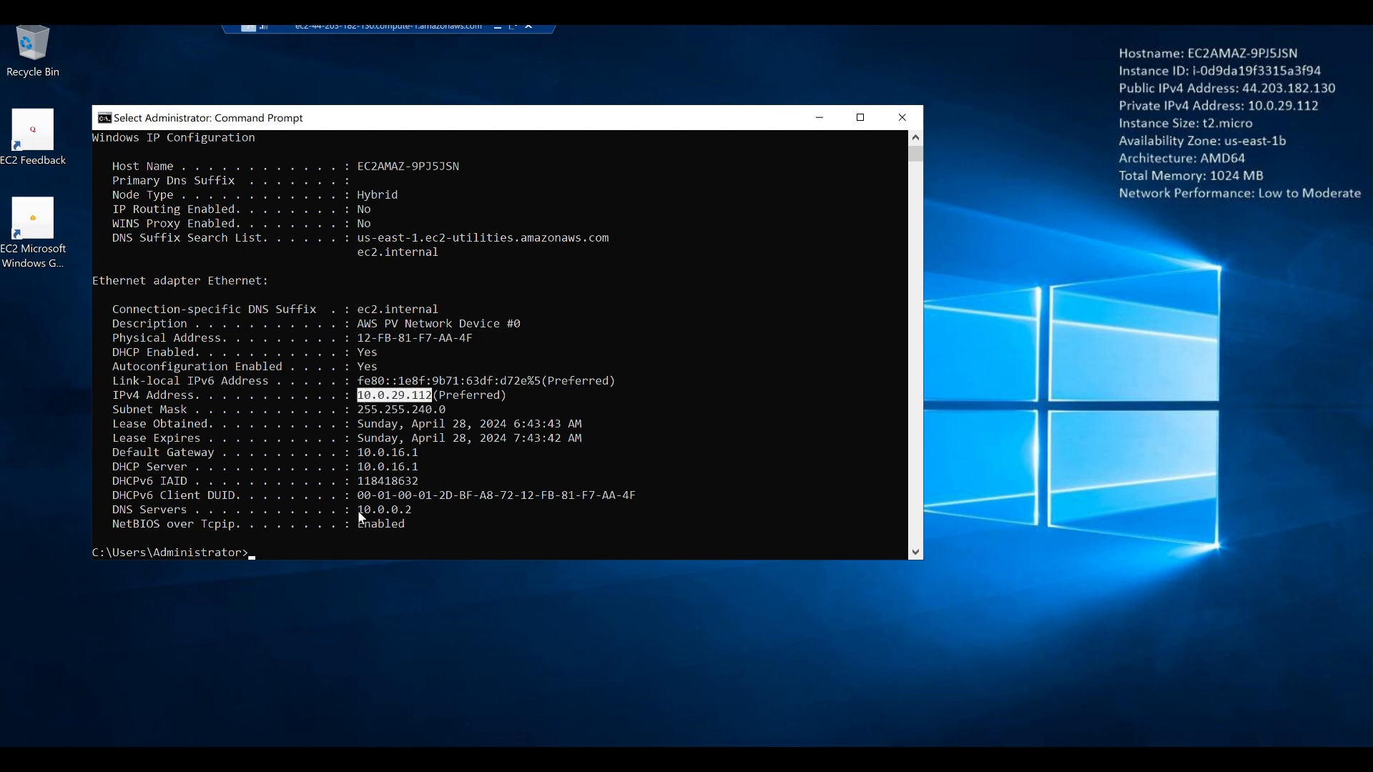
{"action": "left_click_drag", "start_coordinate": [351, 510], "coordinate": [425, 512]}
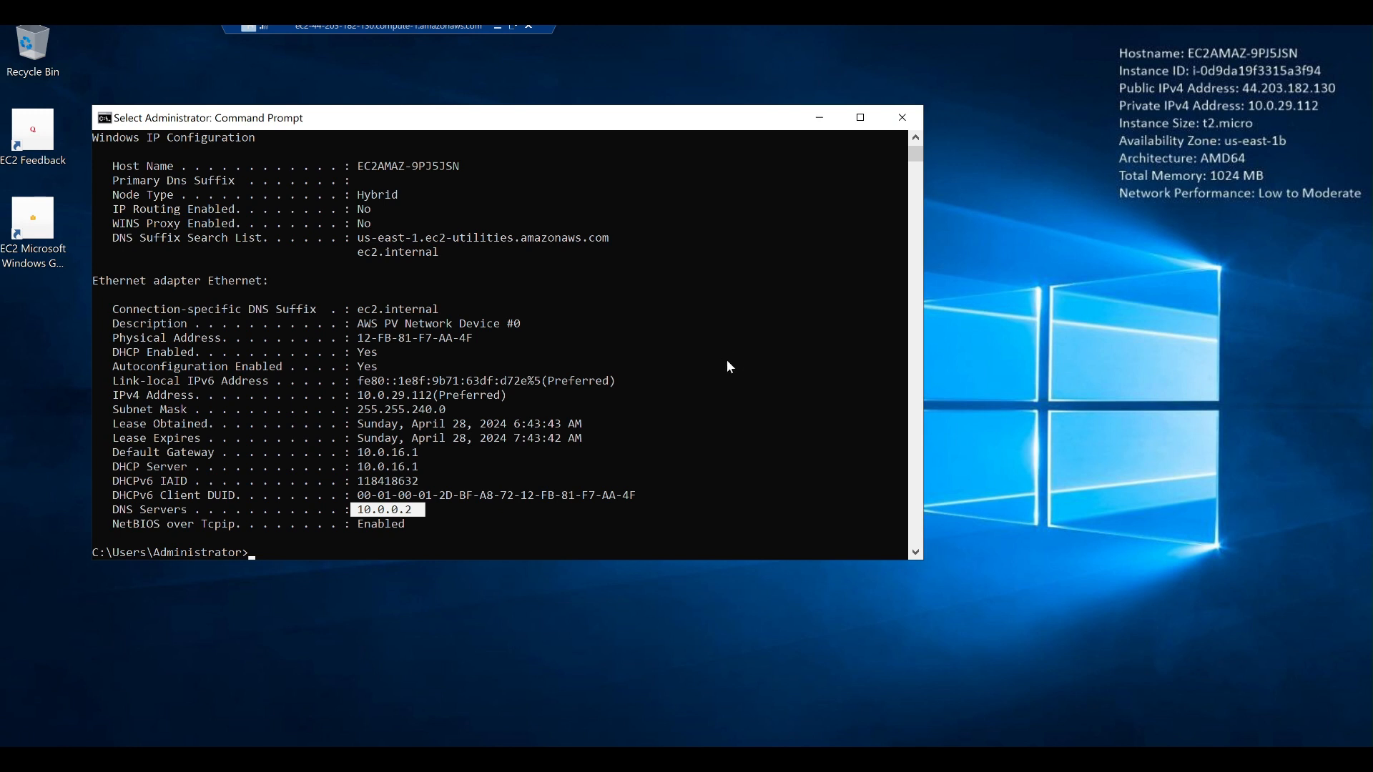
In ncpa.cpl, give the Ethernet adapter IPv4 DNS servers 10.0.29.112 (preferred) and 10.0.0.2 (alternate).
{"action": "type", "text": "n"}
{"action": "type", "text": "cpa.cpl"}
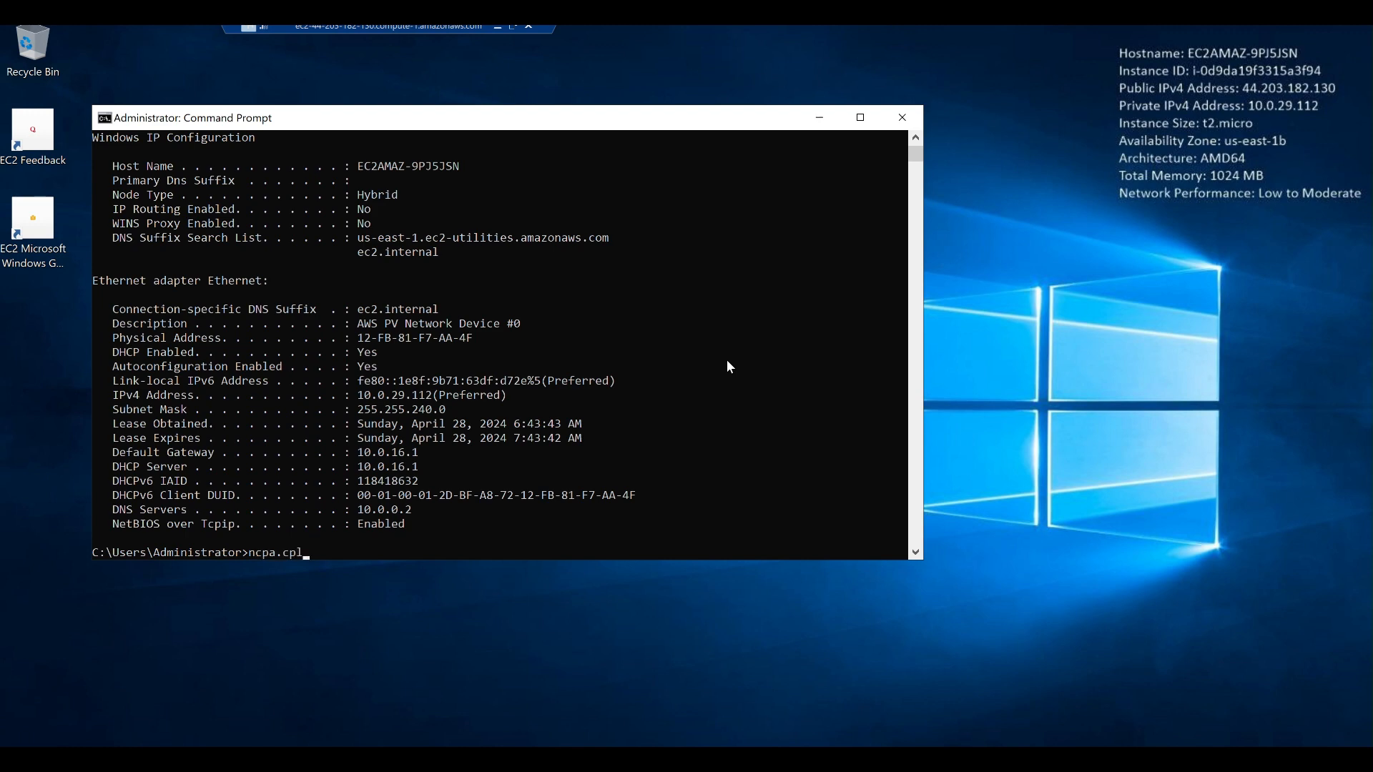
{"action": "key", "text": "Return"}
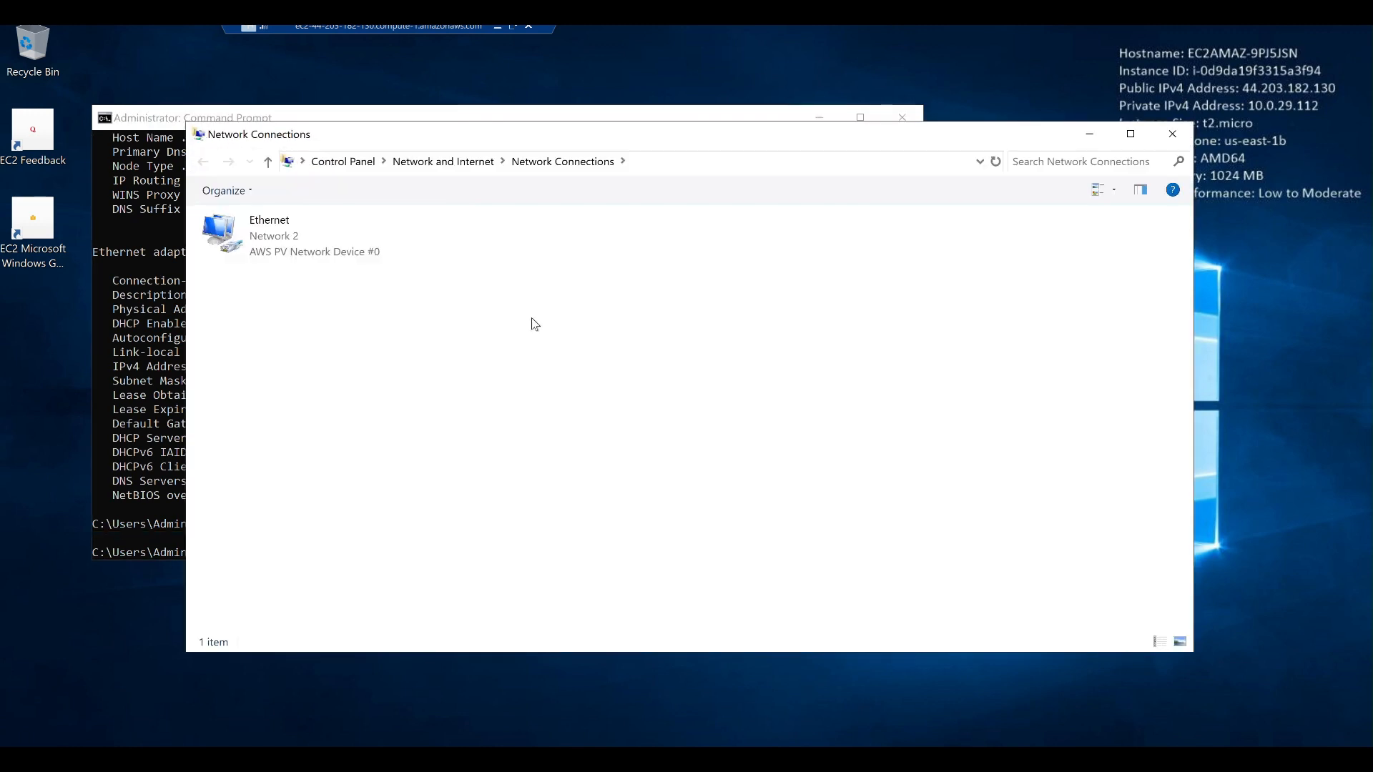
{"action": "left_click_drag", "start_coordinate": [560, 146], "coordinate": [911, 147]}
{"action": "left_click", "coordinate": [642, 236]}
{"action": "right_click", "coordinate": [641, 231]}
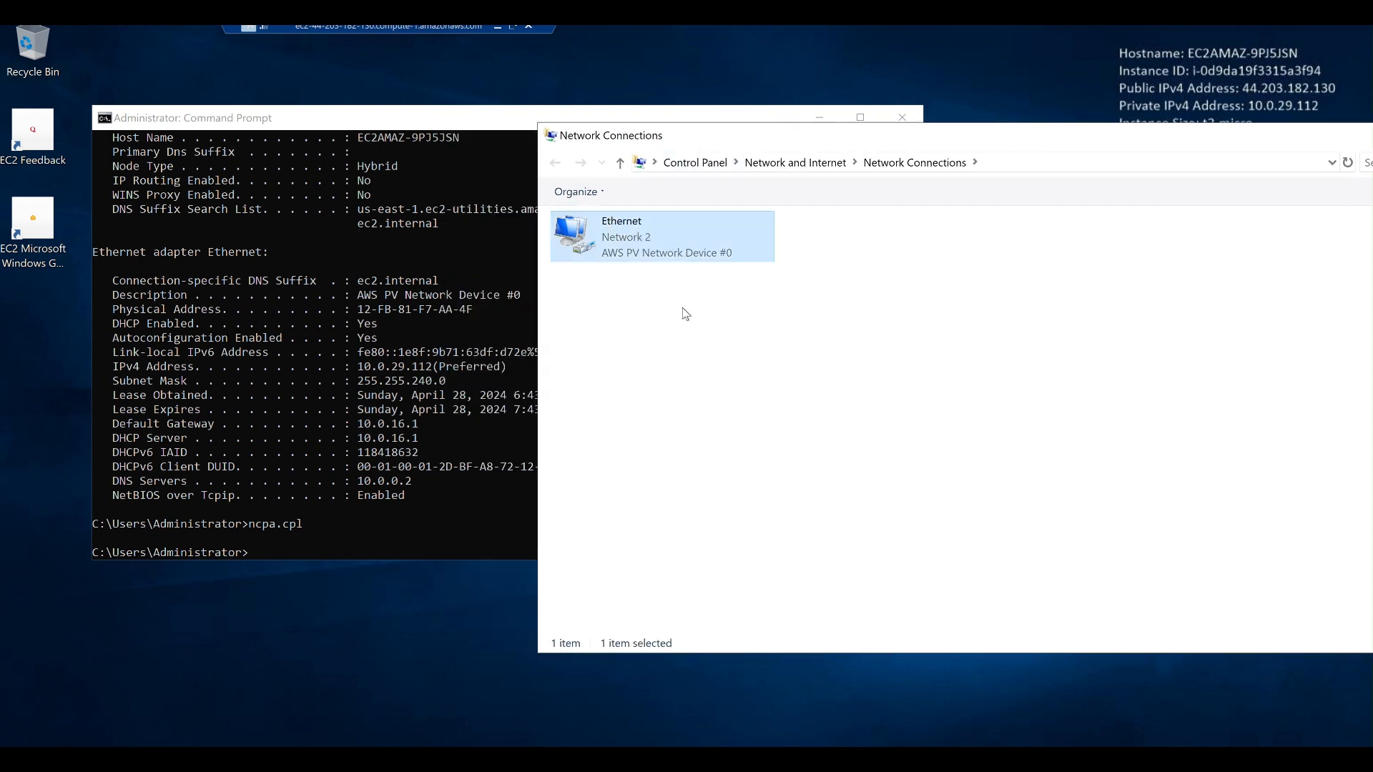
{"action": "left_click", "coordinate": [570, 402]}
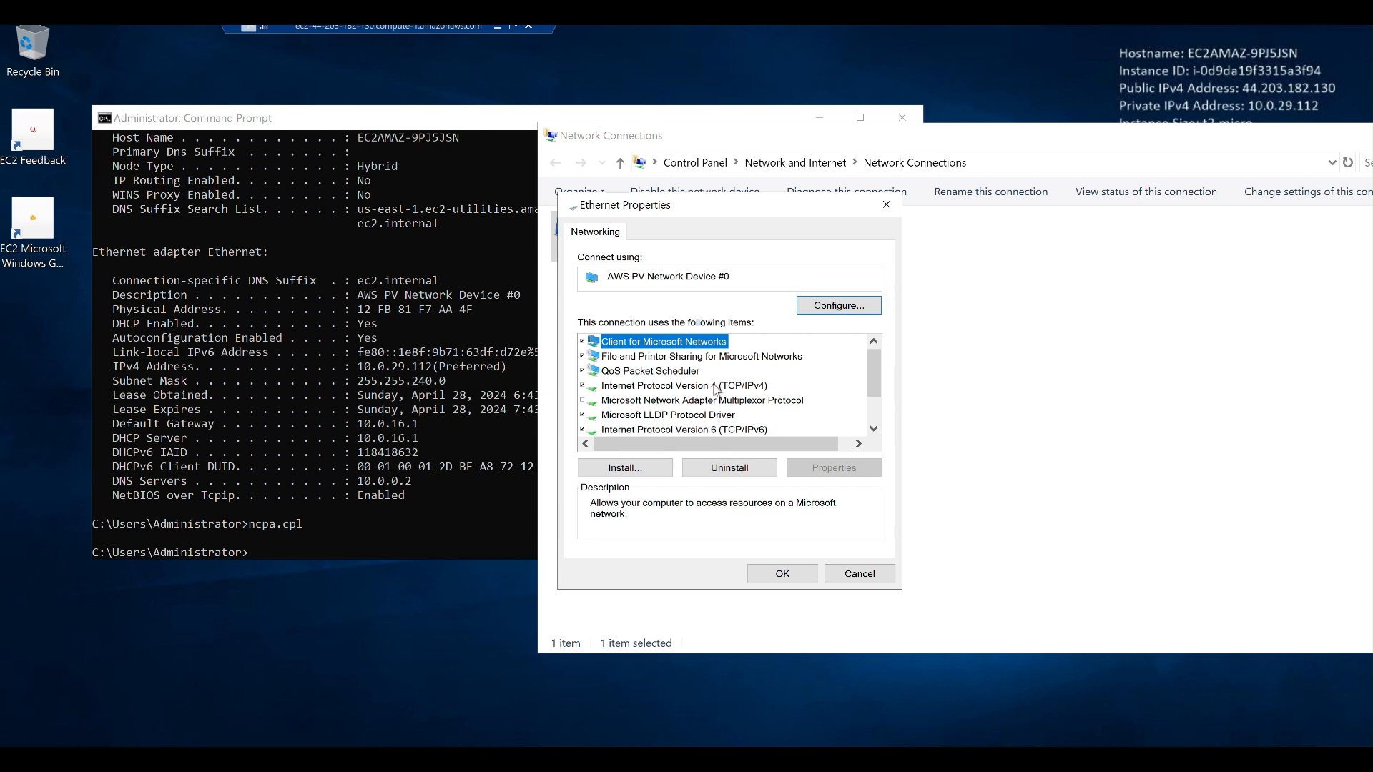
{"action": "left_click", "coordinate": [710, 388]}
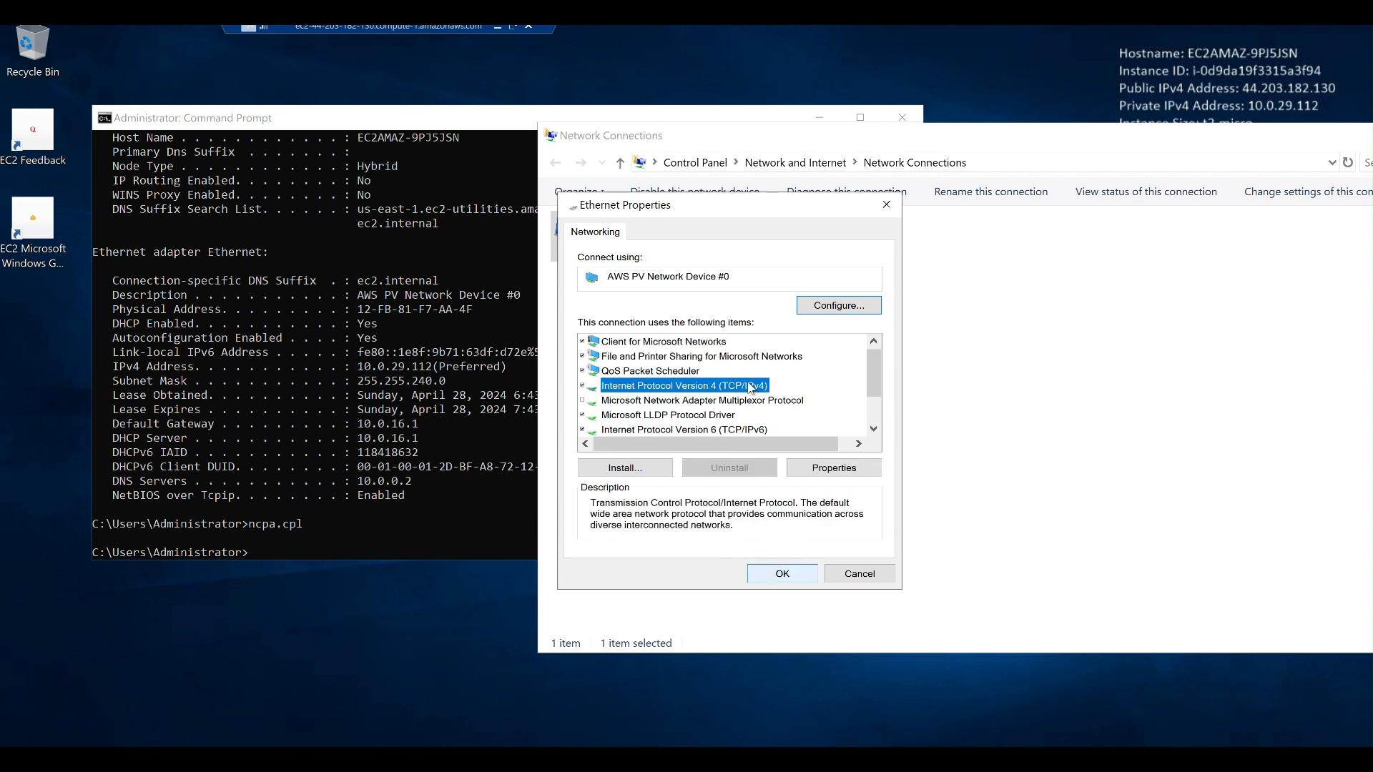
{"action": "double_click", "coordinate": [734, 386]}
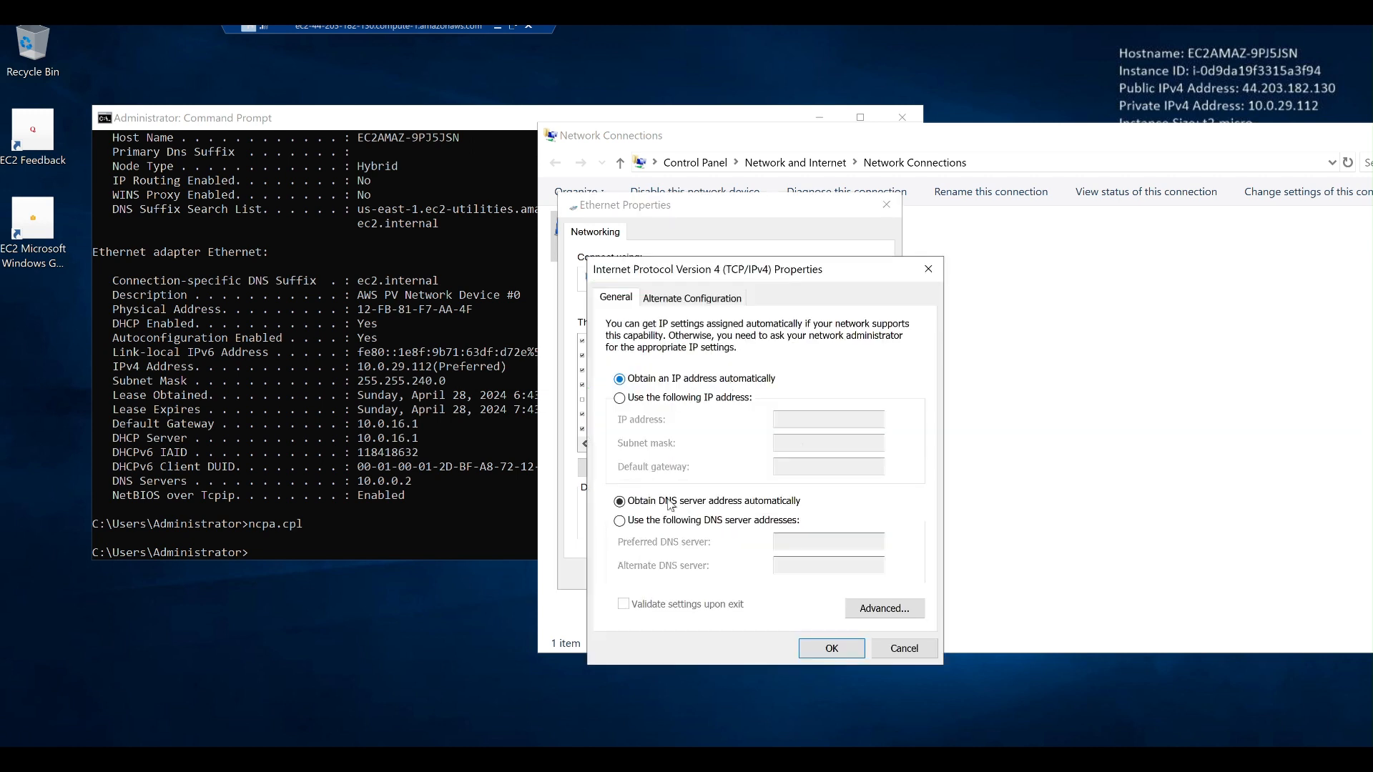
{"action": "left_click", "coordinate": [664, 522]}
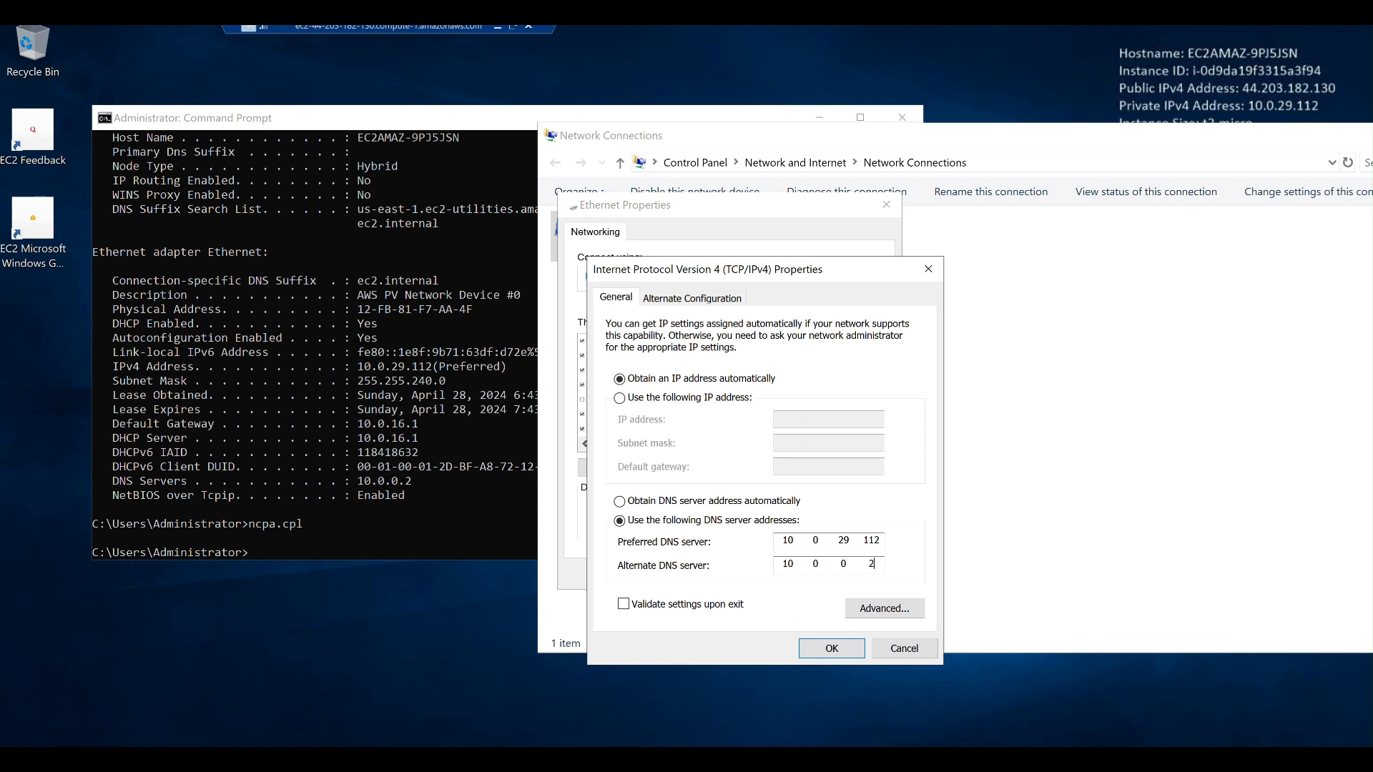
{"action": "left_click", "coordinate": [842, 648]}
{"action": "left_click", "coordinate": [782, 574]}
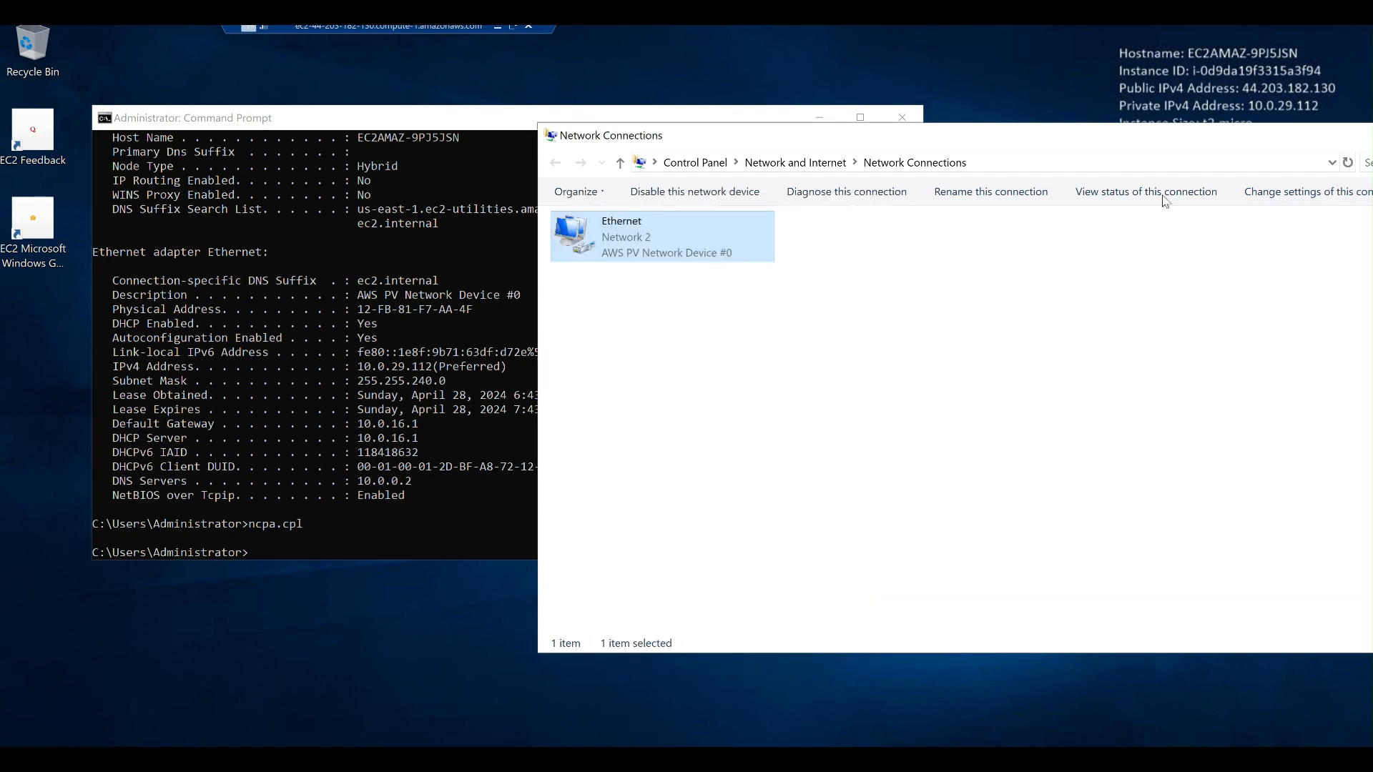
Close the Network Connections window and return to the Command Prompt.
{"action": "left_click_drag", "start_coordinate": [1012, 143], "coordinate": [822, 145]}
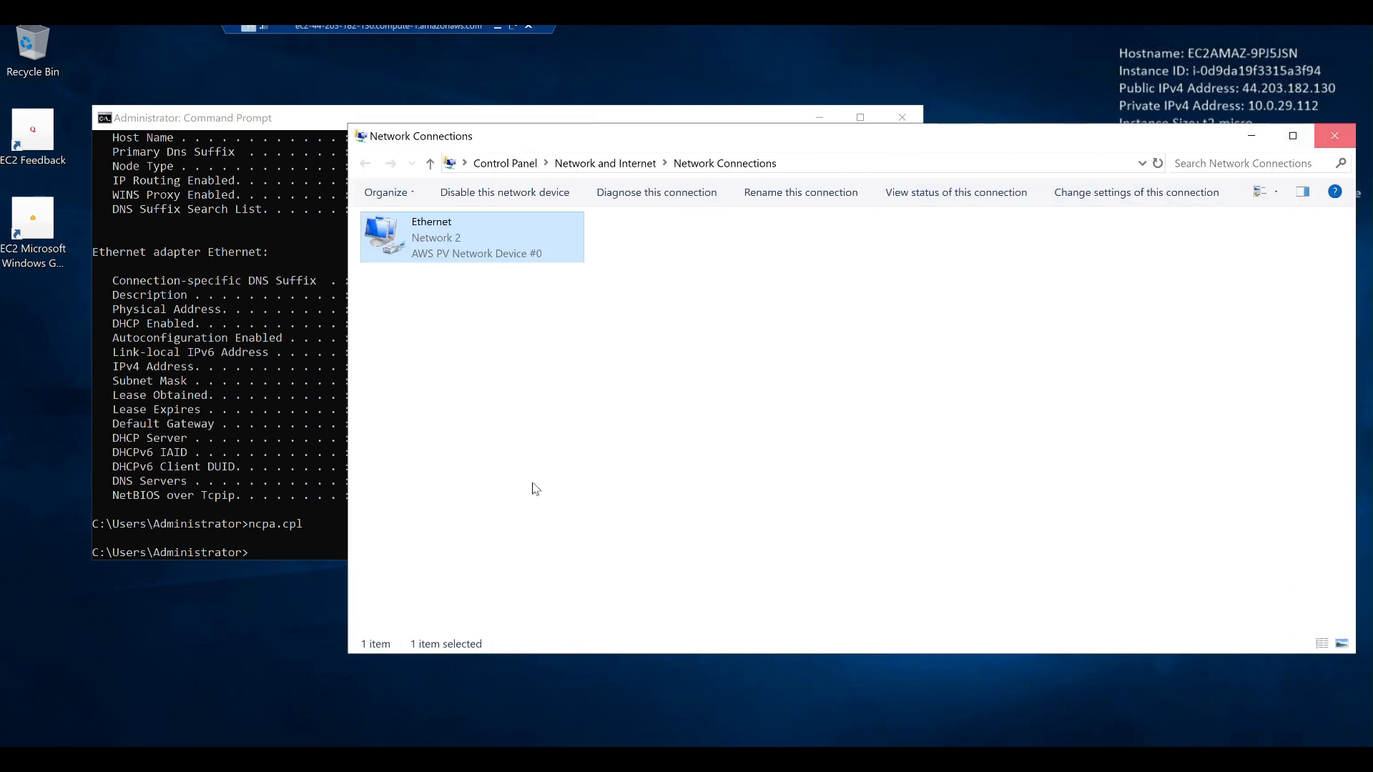
{"action": "key", "text": "alt+F4"}
{"action": "left_click", "coordinate": [273, 399]}
{"action": "type", "text": "ncpa.cpl"}
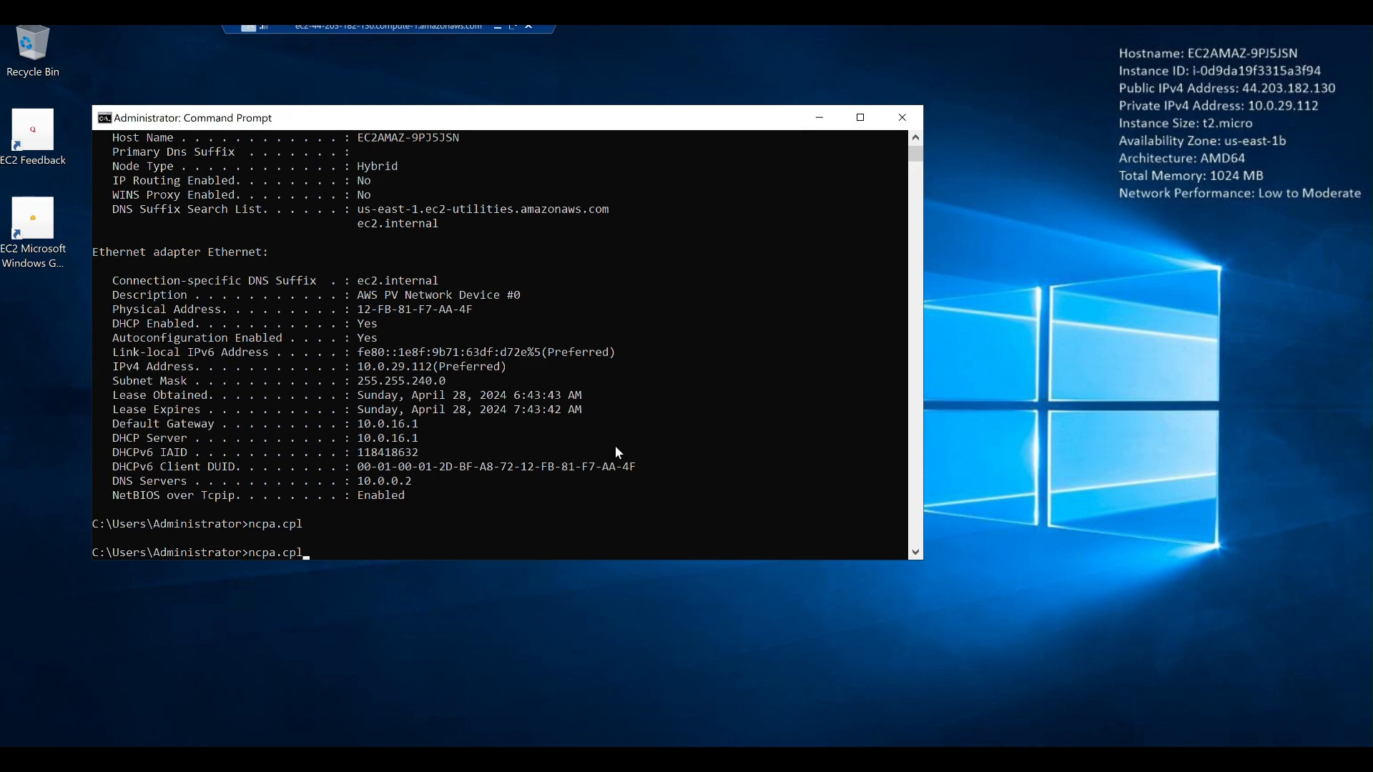
{"action": "key", "text": "Return"}
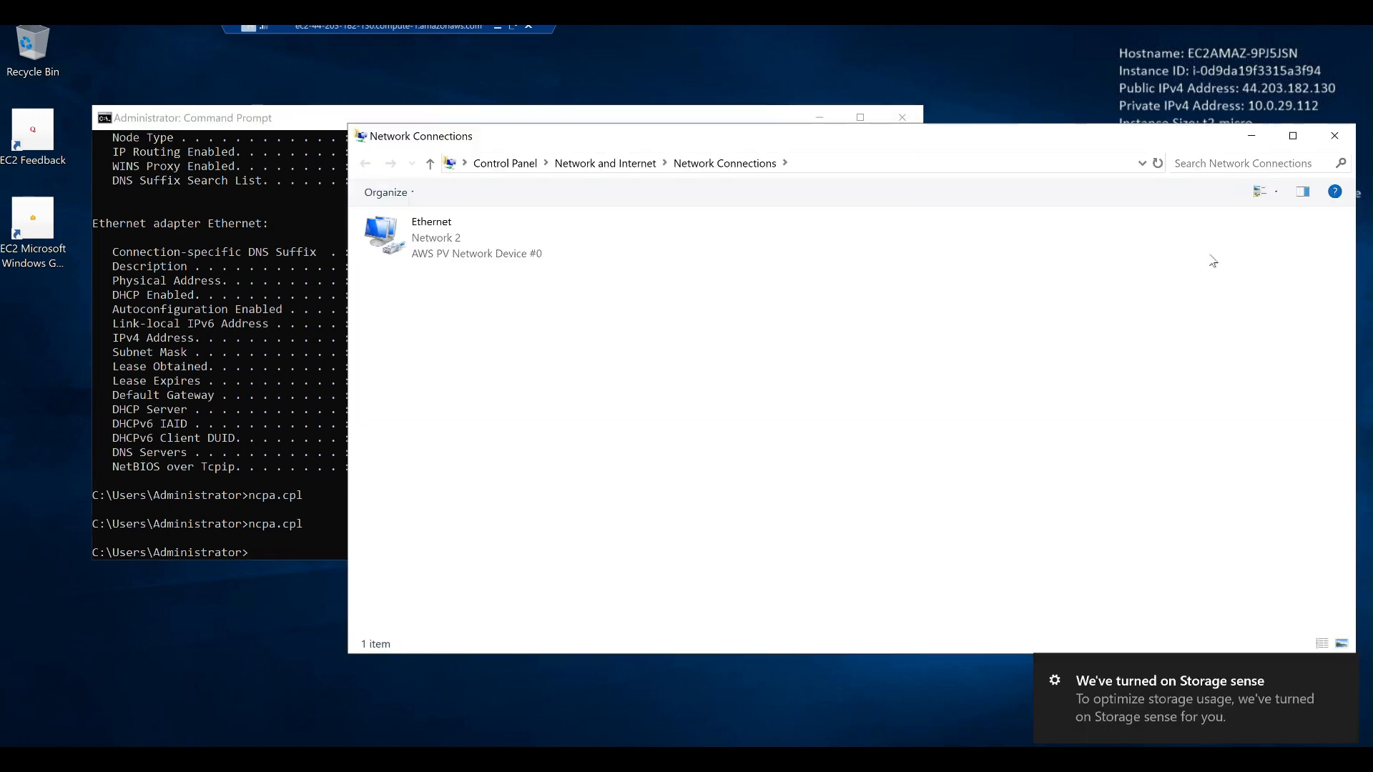
{"action": "left_click", "coordinate": [1340, 135]}
{"action": "left_click", "coordinate": [180, 424]}
Rerun 'ipconfig /all' and check the DNS servers now read 10.0.29.112 and 10.0.0.2.
{"action": "type", "text": "ipconfig /all"}
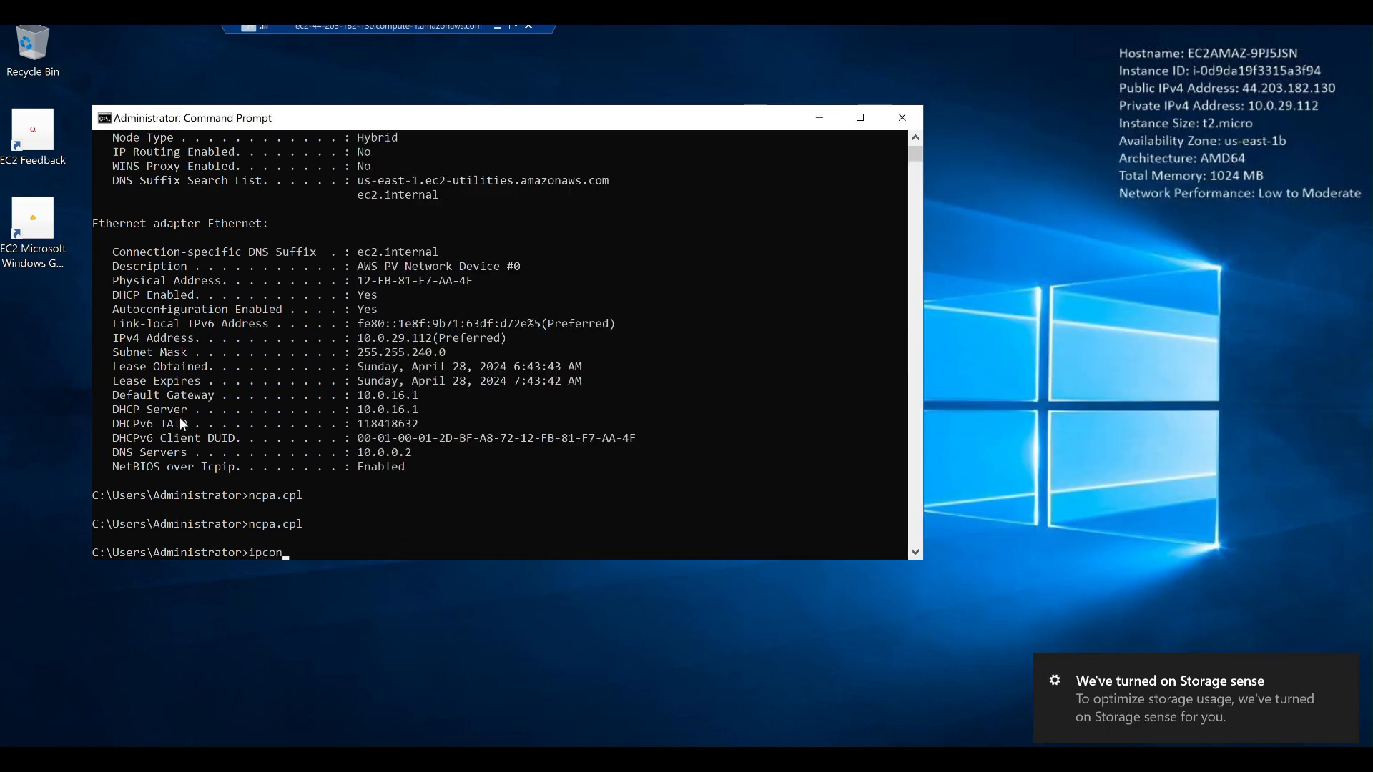
{"action": "key", "text": "Return"}
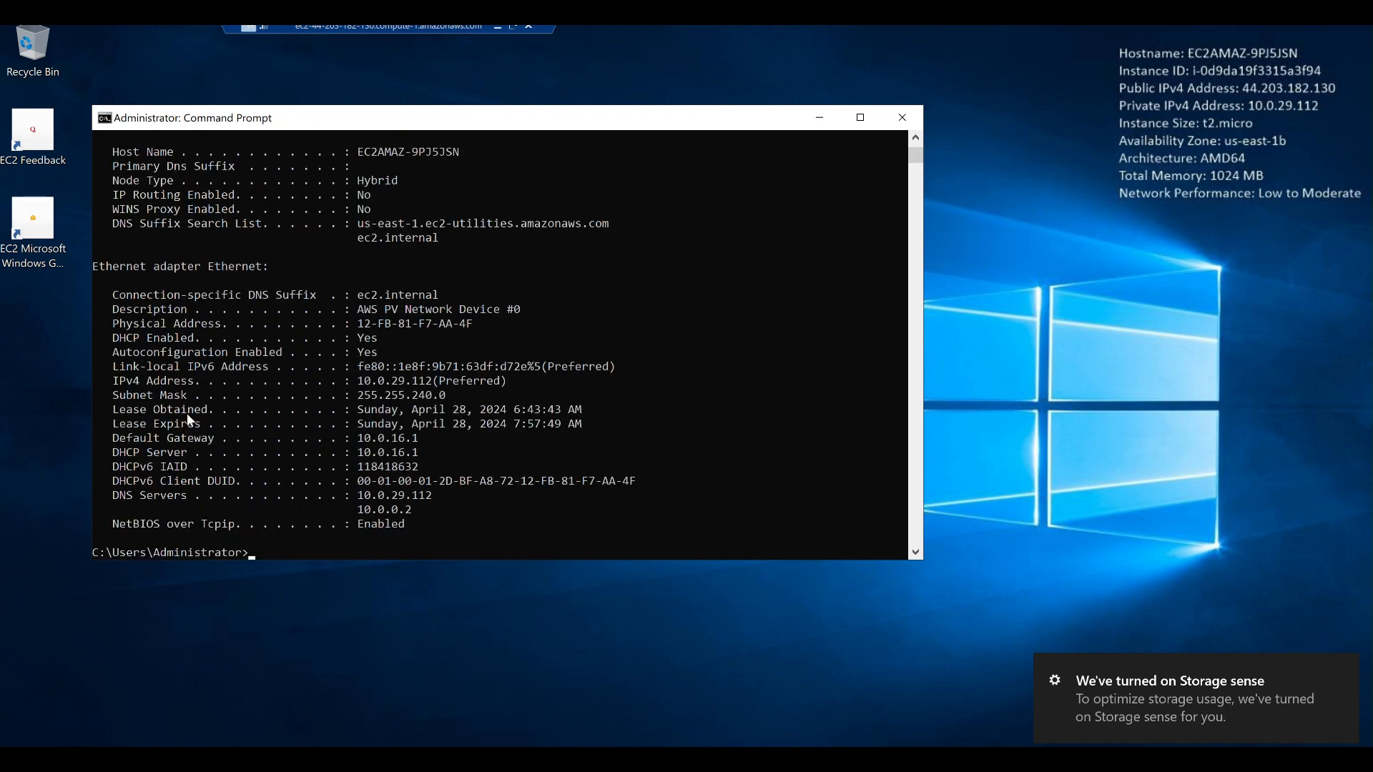
{"action": "left_click_drag", "start_coordinate": [353, 495], "coordinate": [440, 514]}
{"action": "left_click", "coordinate": [444, 512]}
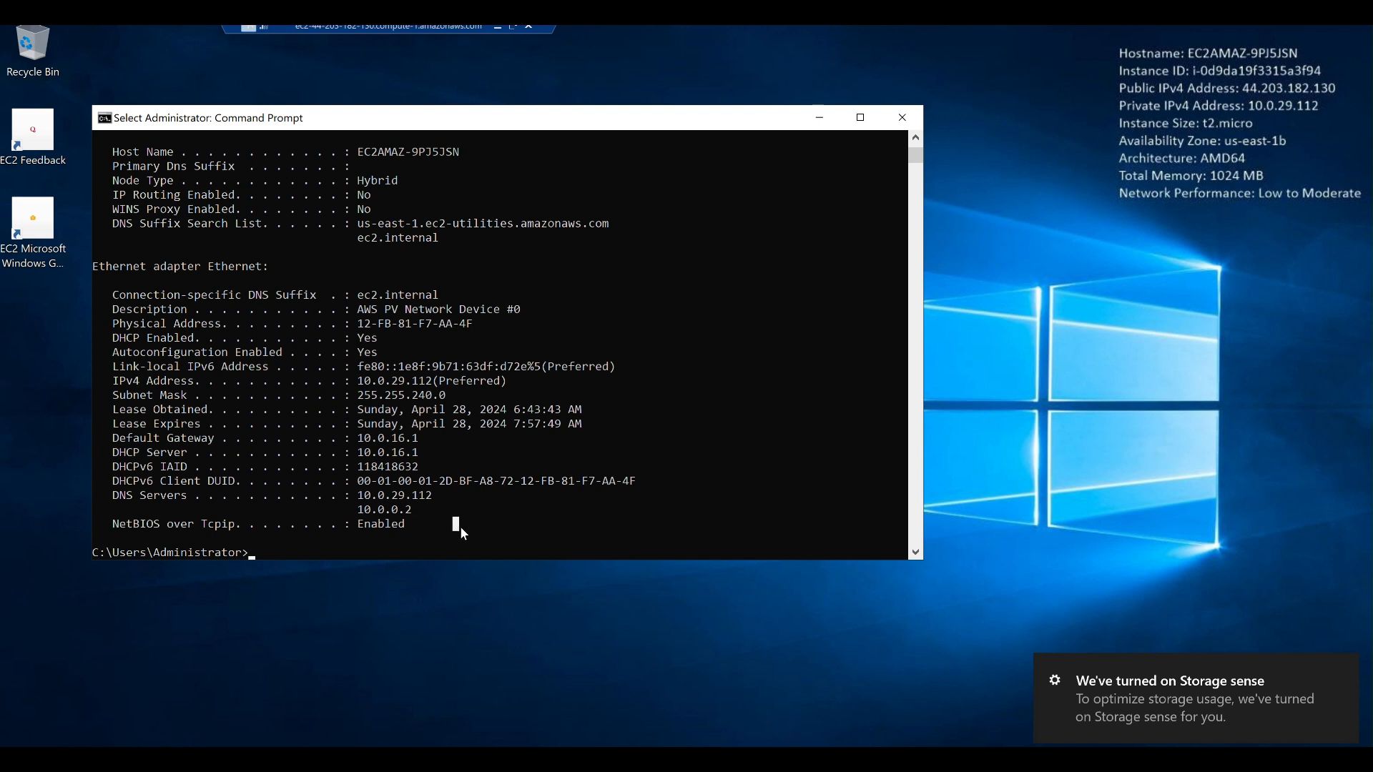
{"action": "type", "text": "firewall.cpl"}
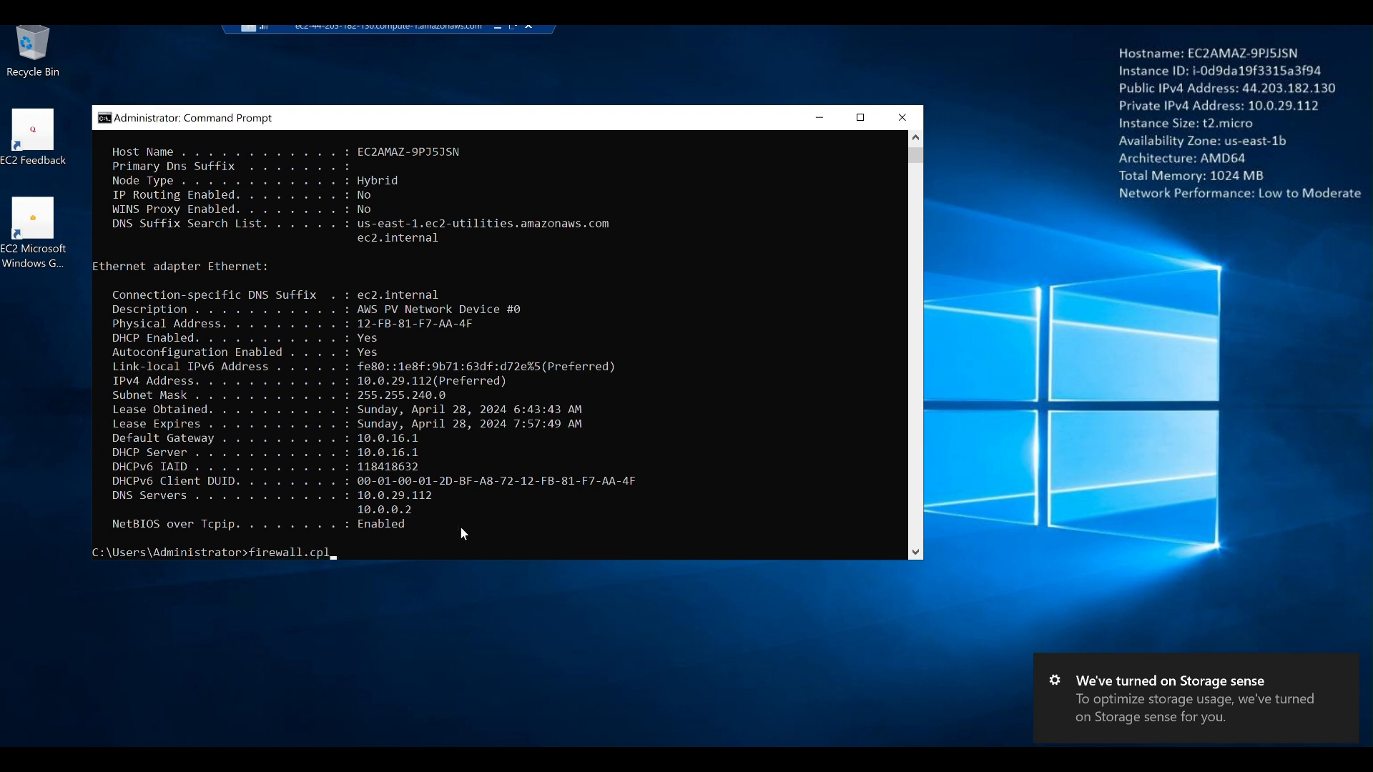
Turn Windows Defender Firewall off for private and public networks, then close its window.
{"action": "key", "text": "Return"}
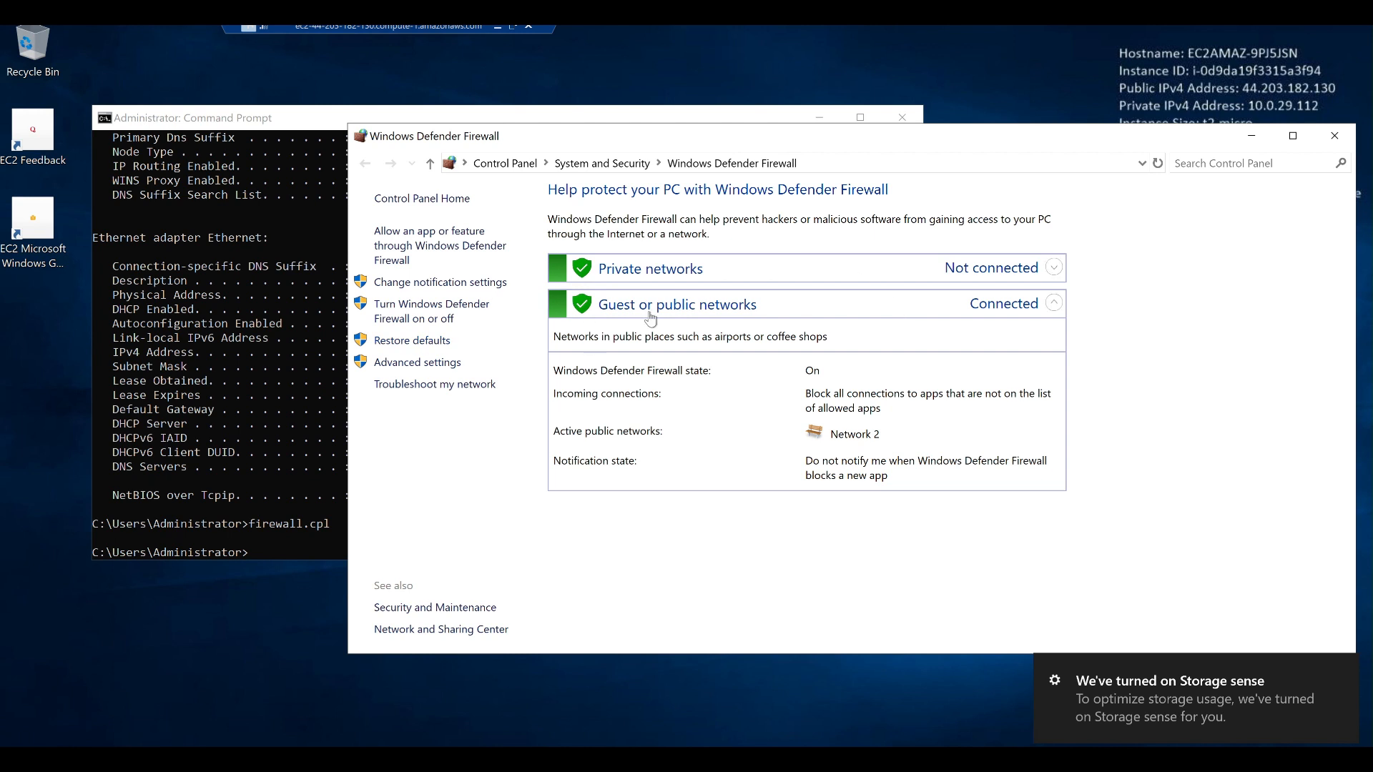
{"action": "left_click", "coordinate": [418, 317]}
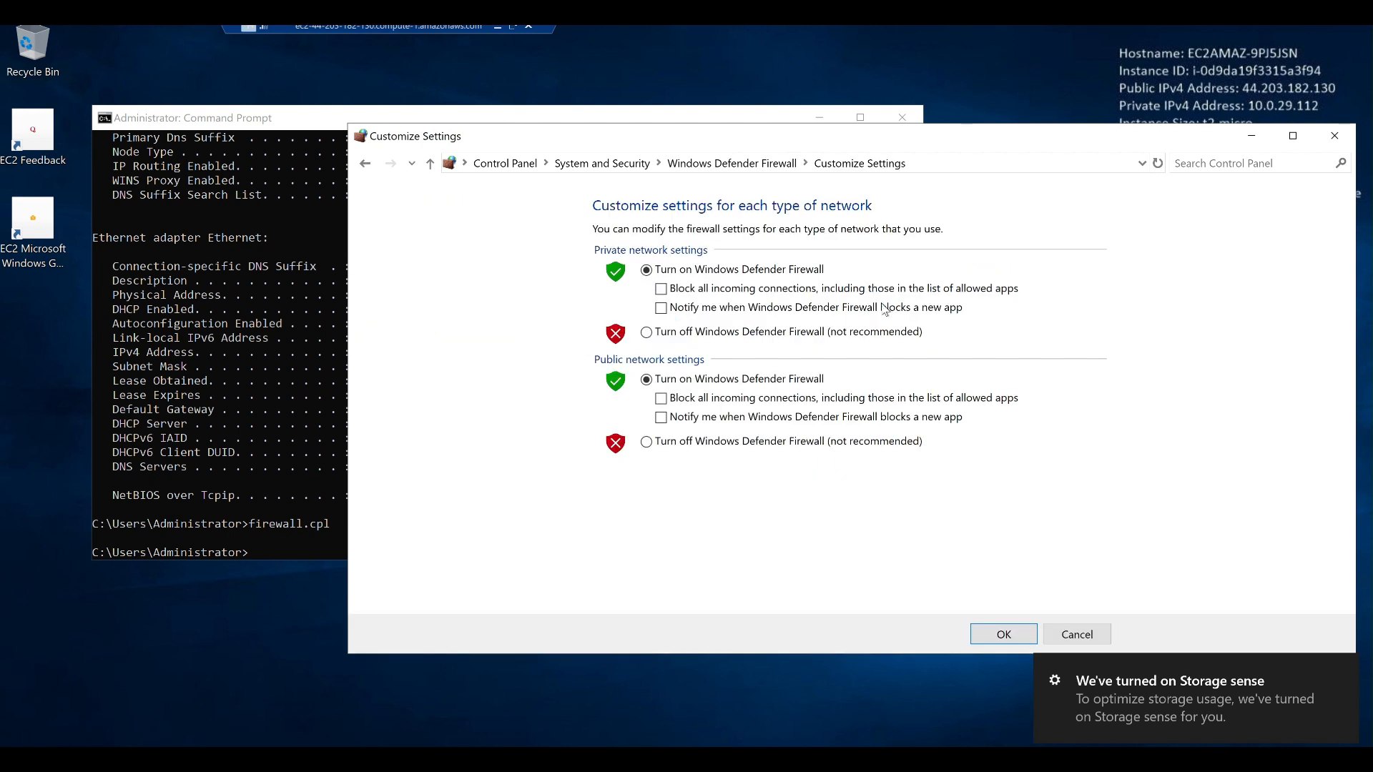
{"action": "left_click", "coordinate": [683, 334]}
{"action": "left_click", "coordinate": [699, 442]}
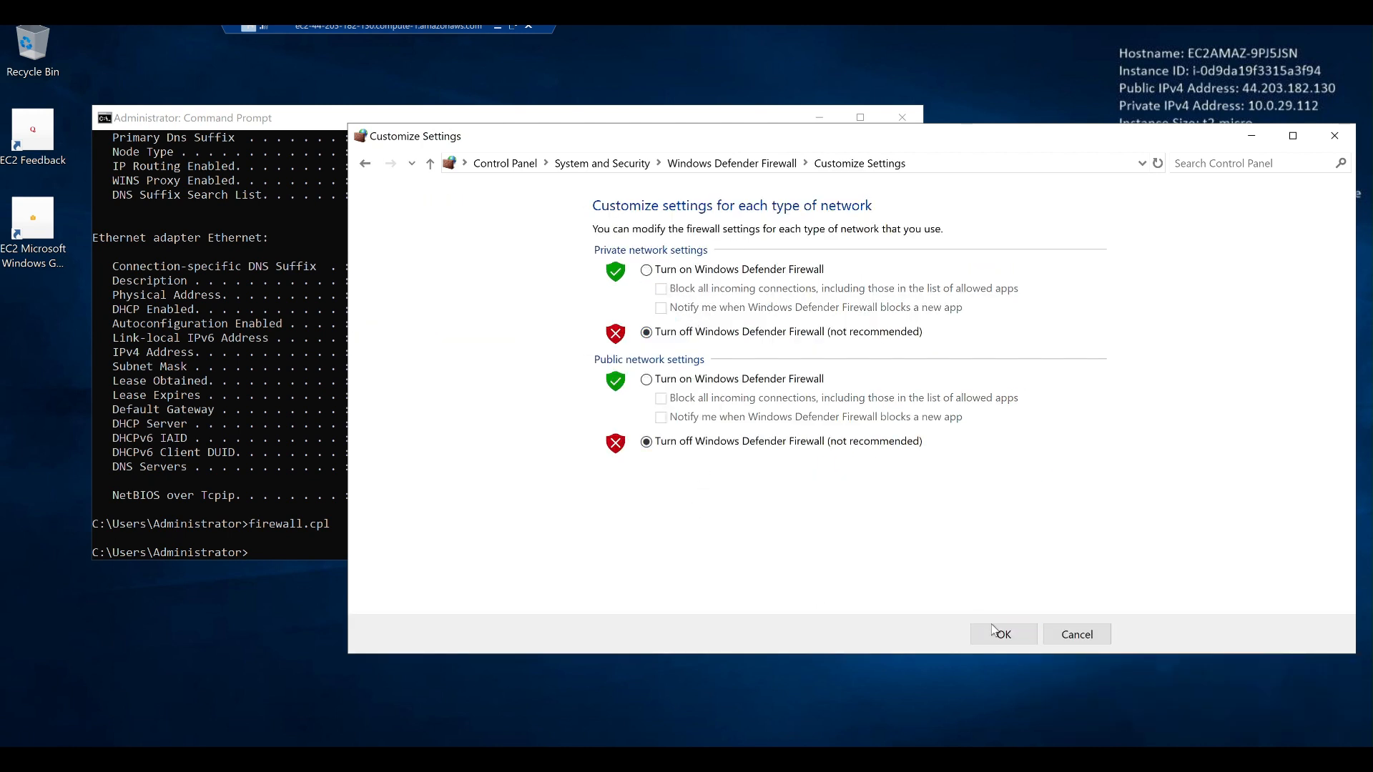
{"action": "left_click", "coordinate": [1034, 629]}
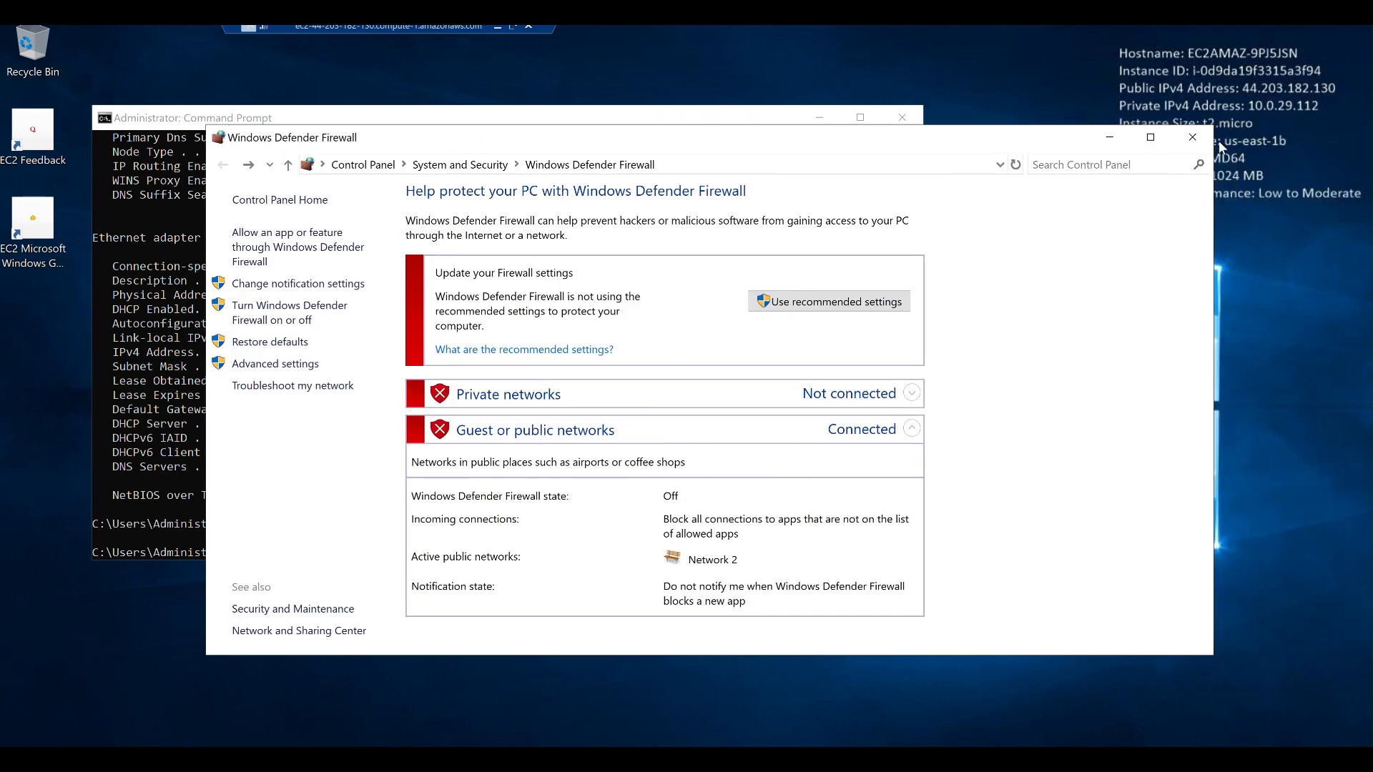
{"action": "left_click", "coordinate": [1193, 135]}
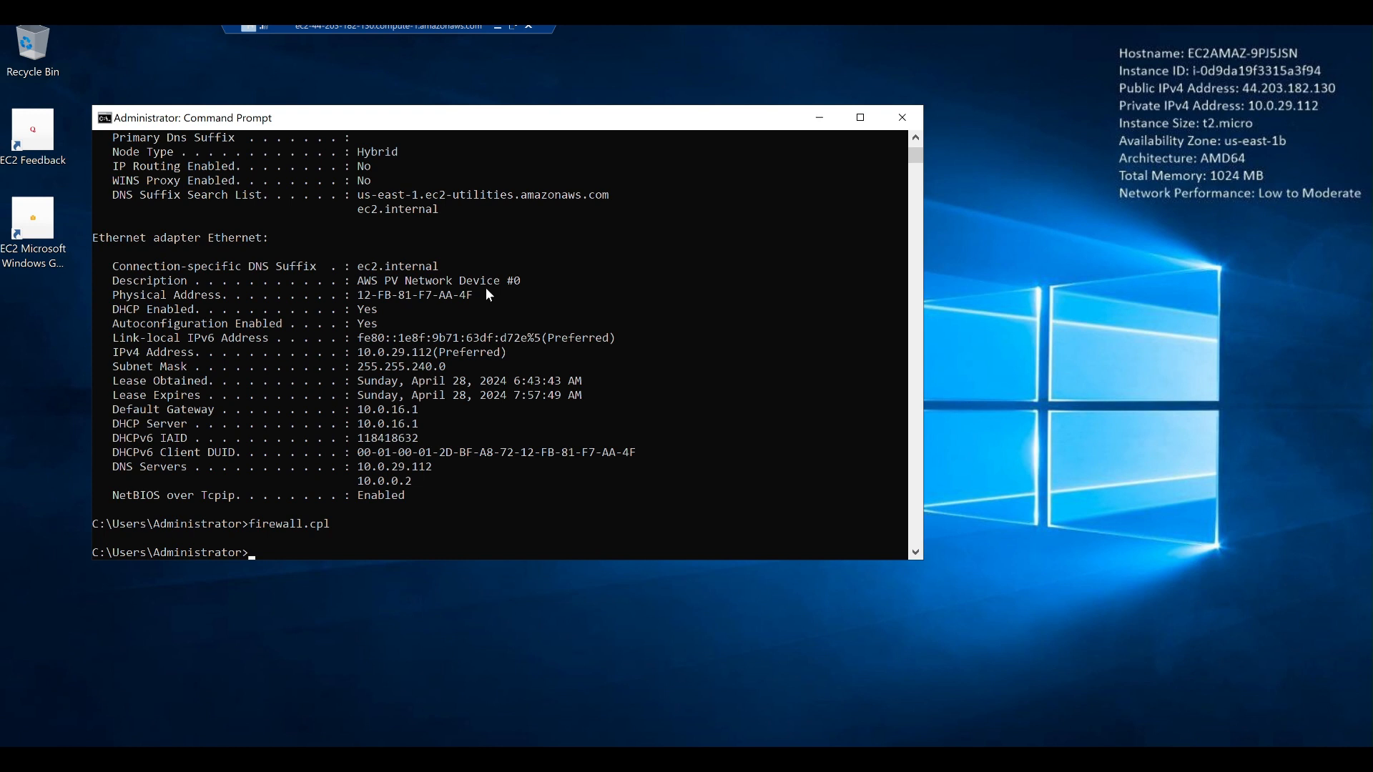
Launch Server Manager and start a role-based Add Roles and Features install on this server.
{"action": "key", "text": "super"}
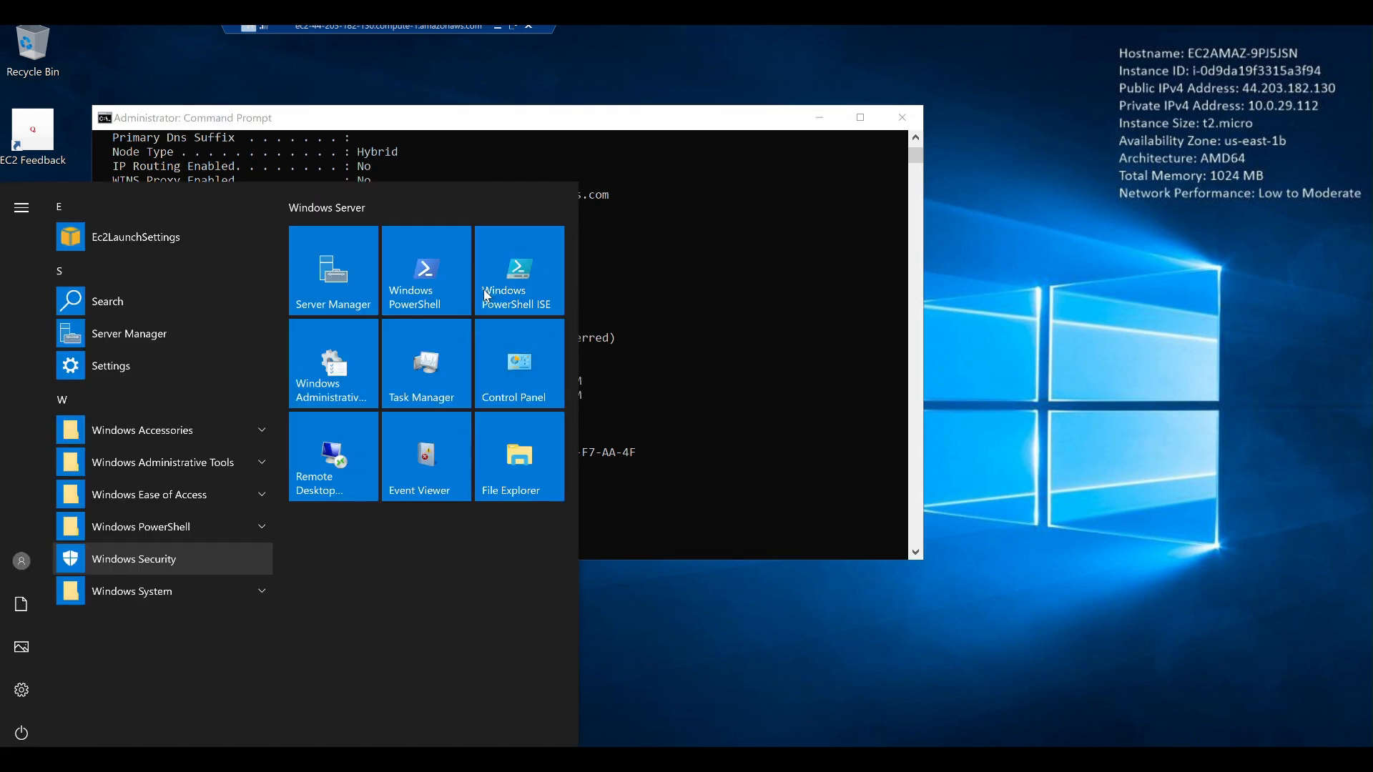
{"action": "type", "text": "erver"}
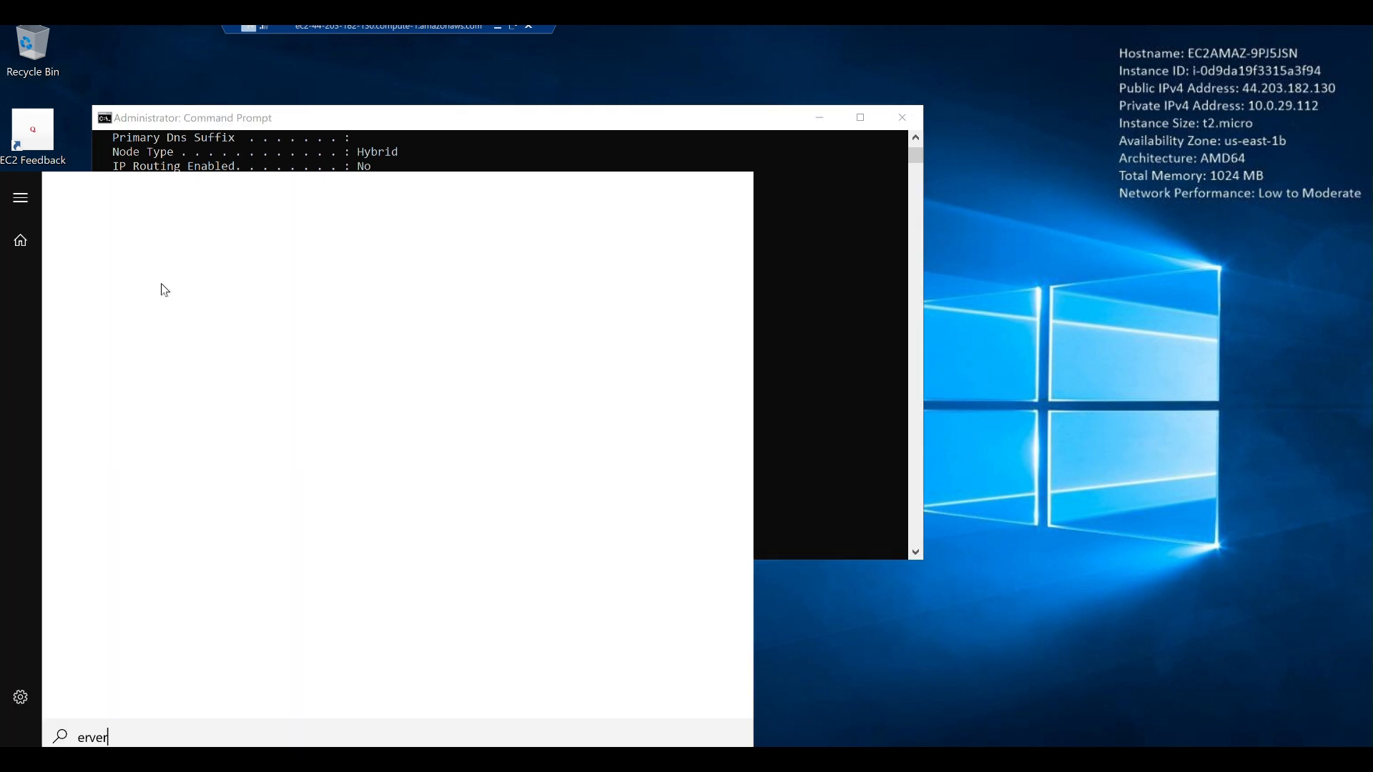
{"action": "type", "text": "s"}
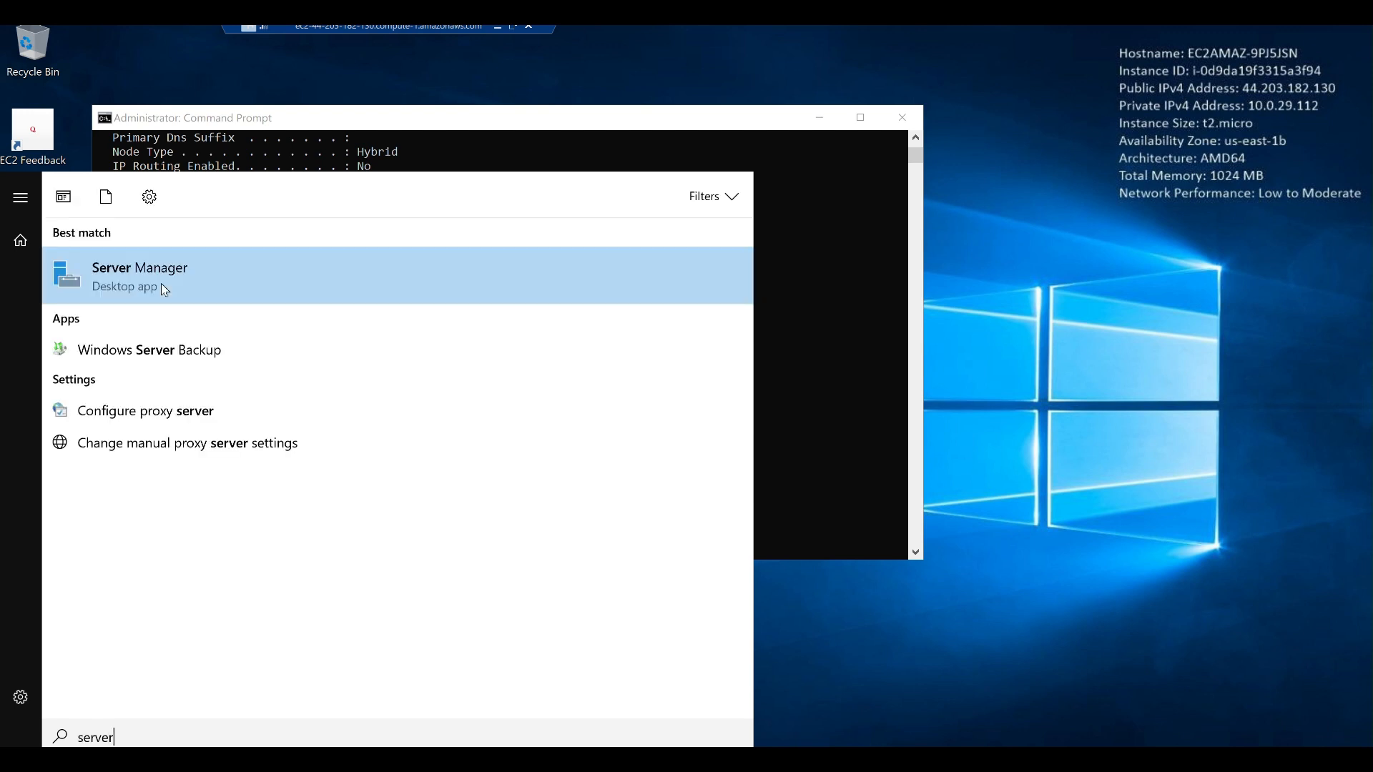
{"action": "left_click", "coordinate": [161, 283]}
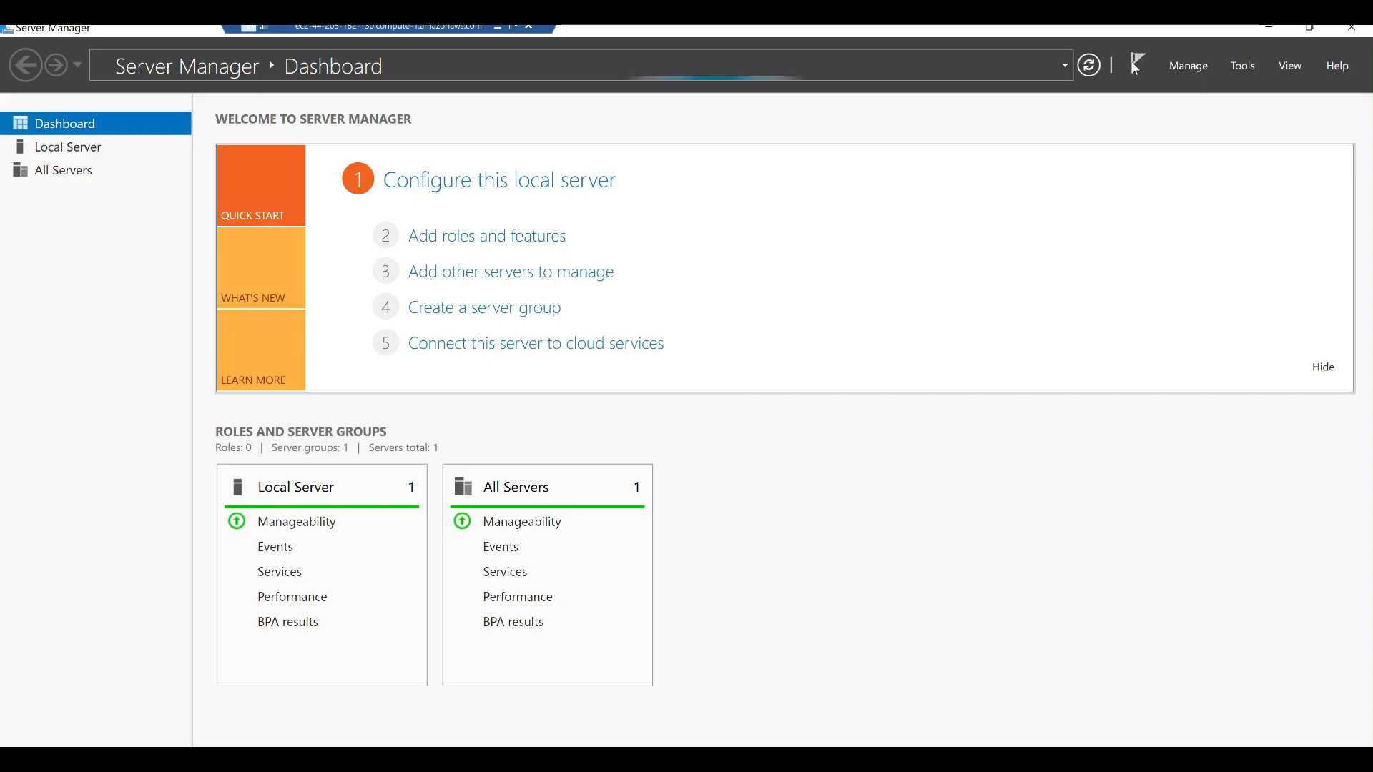
{"action": "left_click", "coordinate": [1189, 69]}
{"action": "left_click", "coordinate": [1091, 86]}
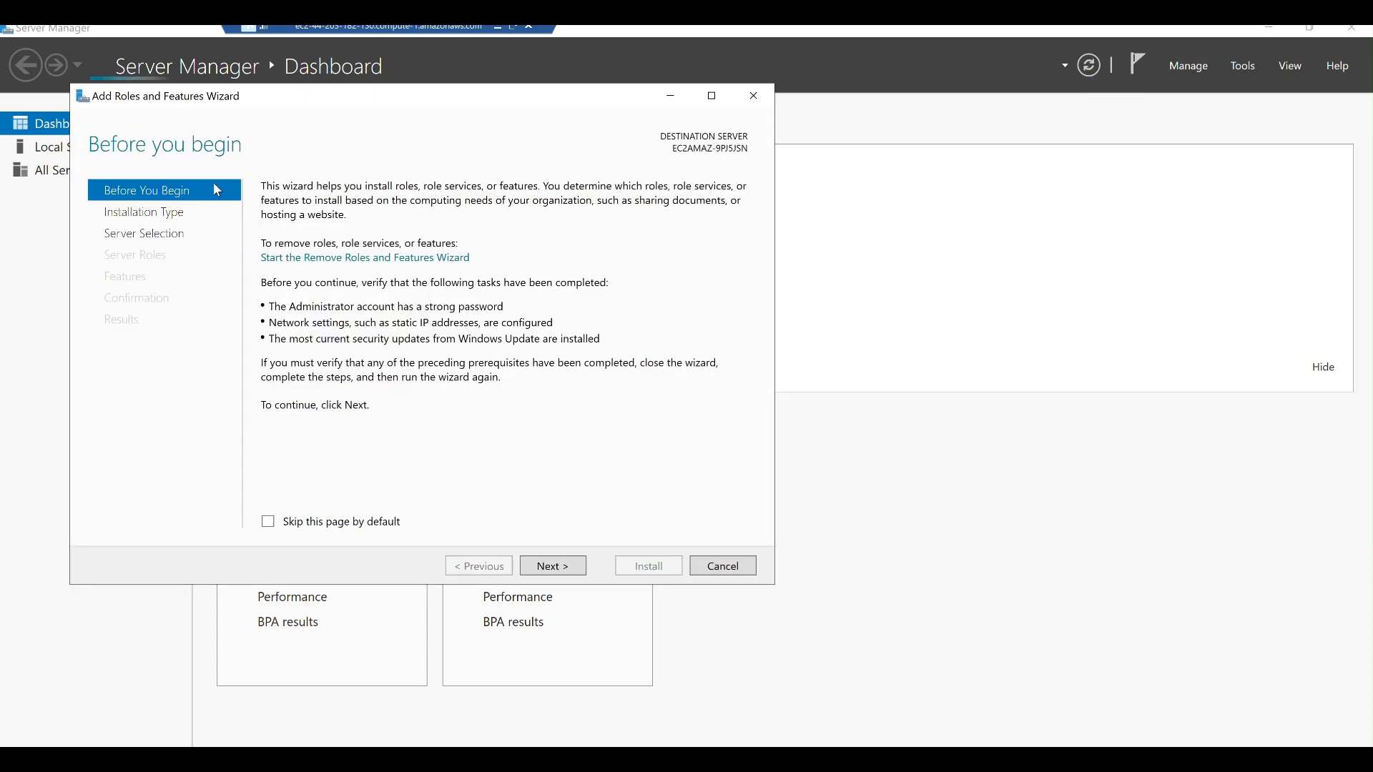
{"action": "left_click", "coordinate": [563, 571]}
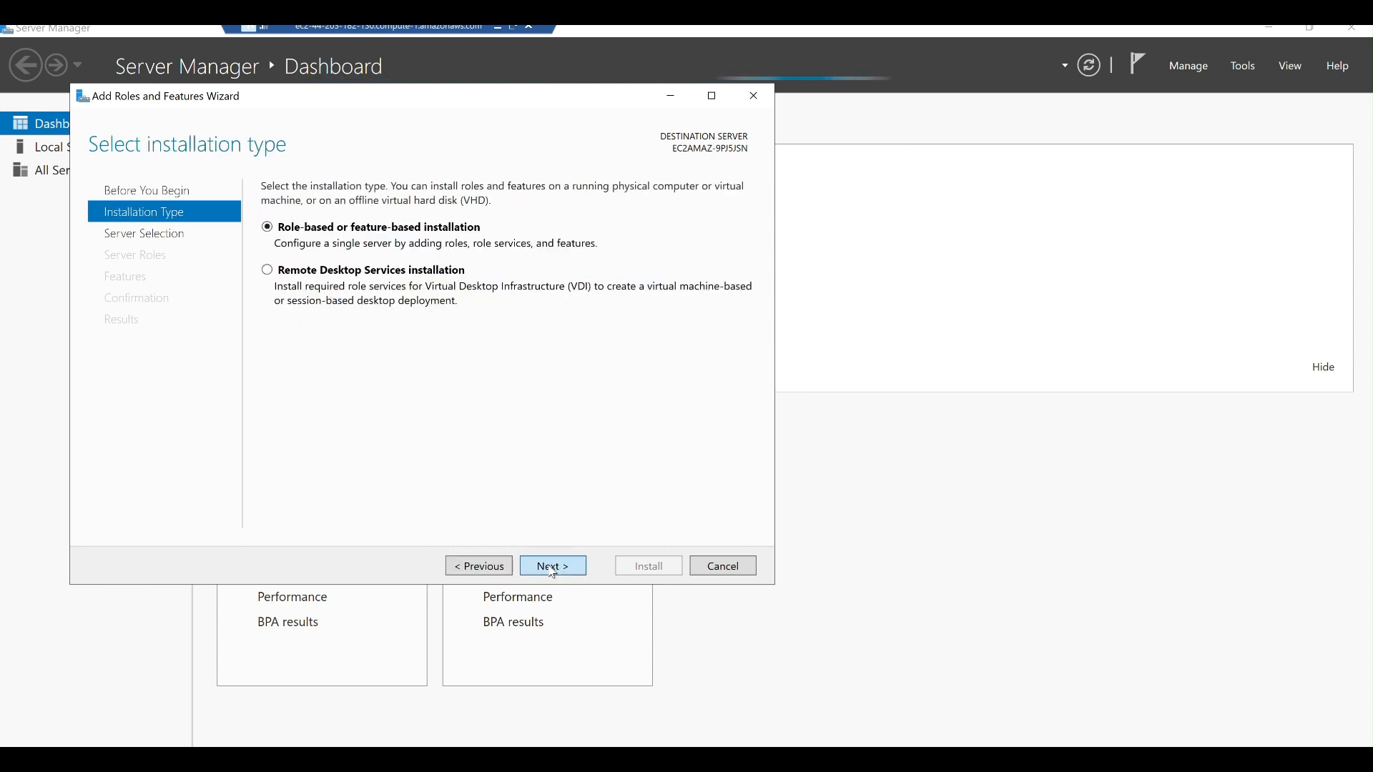
{"action": "left_click", "coordinate": [553, 569]}
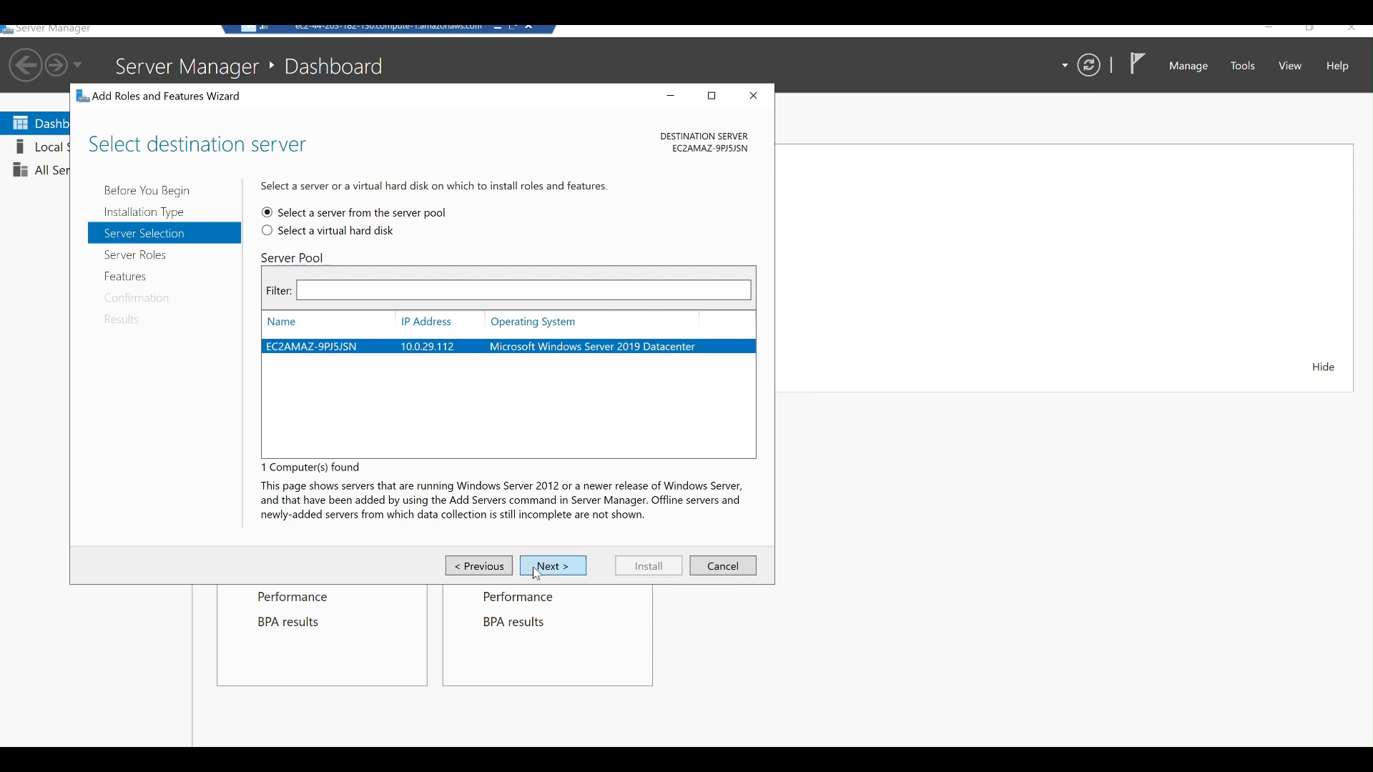
{"action": "left_click", "coordinate": [537, 568]}
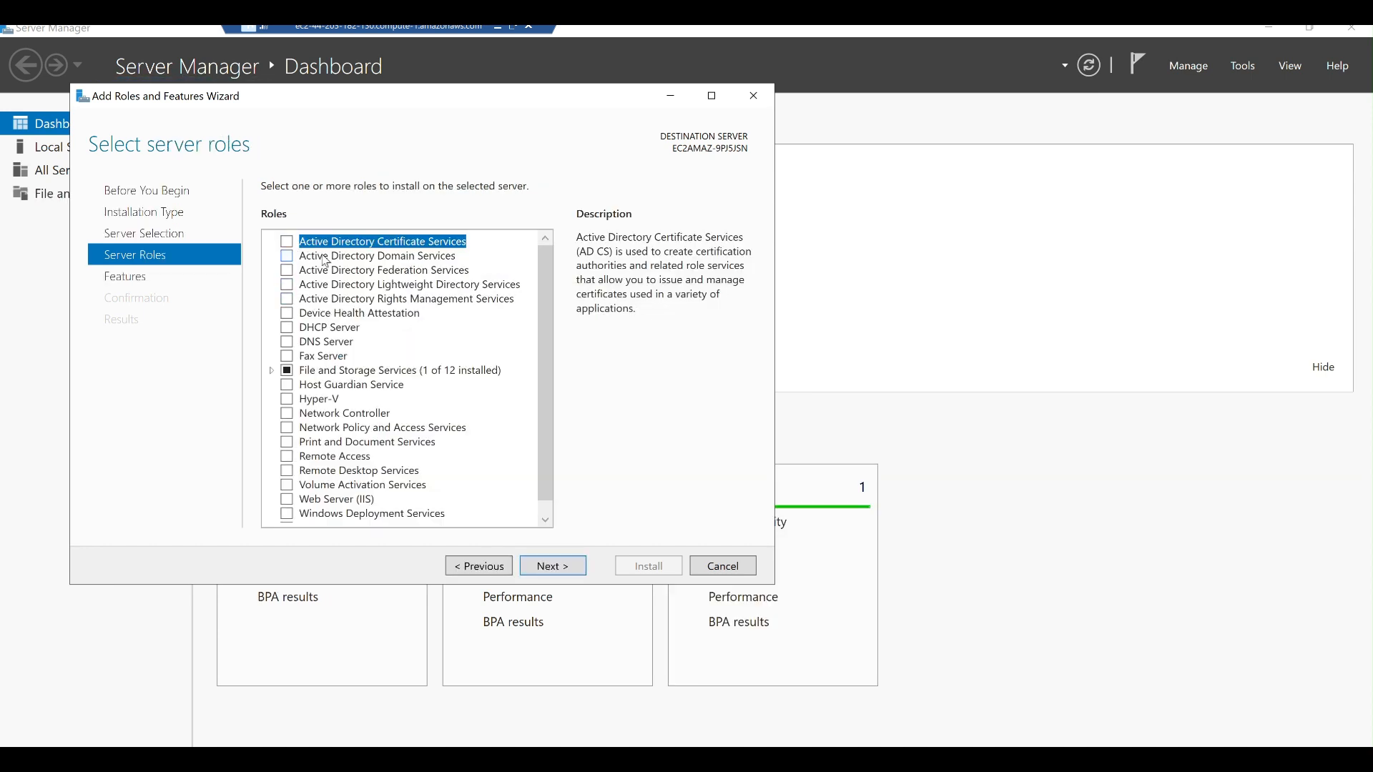
Select Active Directory Domain Services with its management tools and Telnet Client, and install them.
{"action": "left_click", "coordinate": [288, 257]}
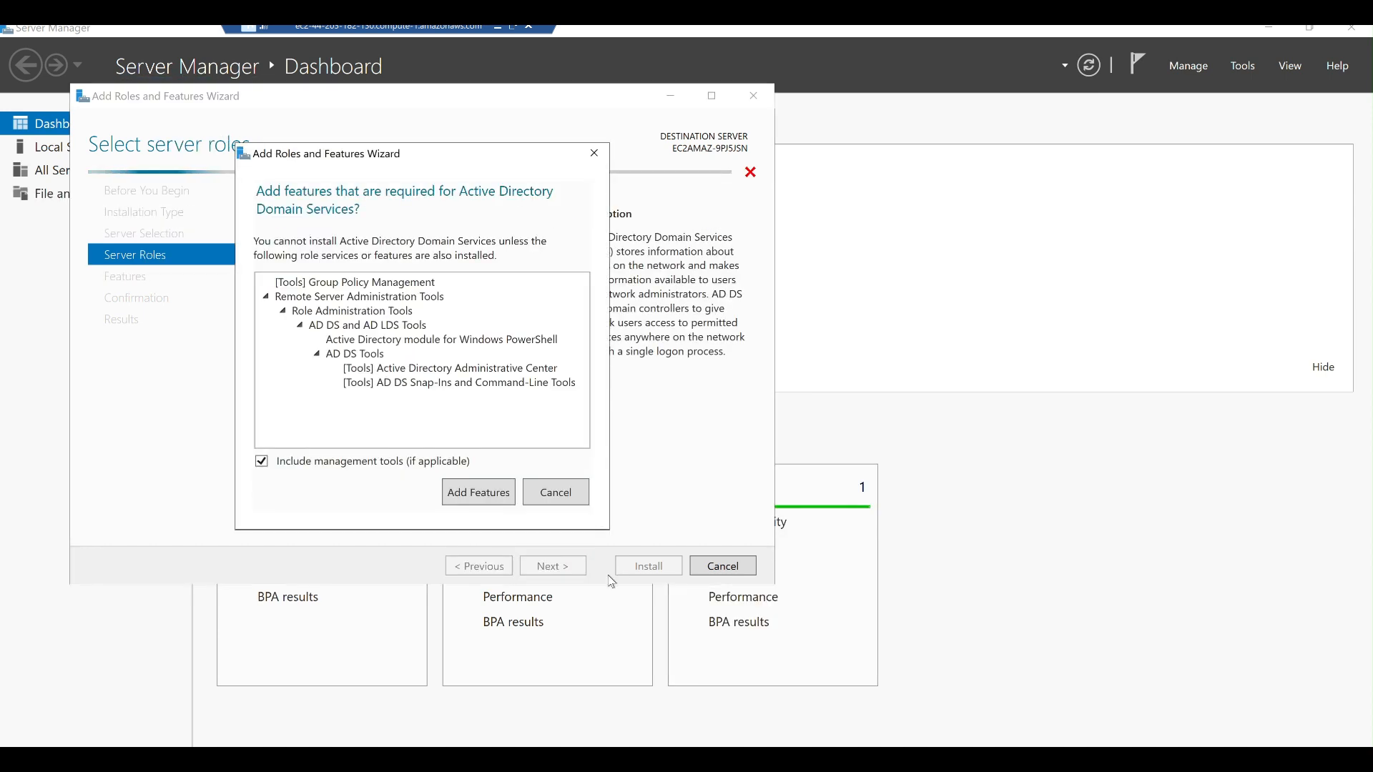
{"action": "left_click", "coordinate": [491, 493]}
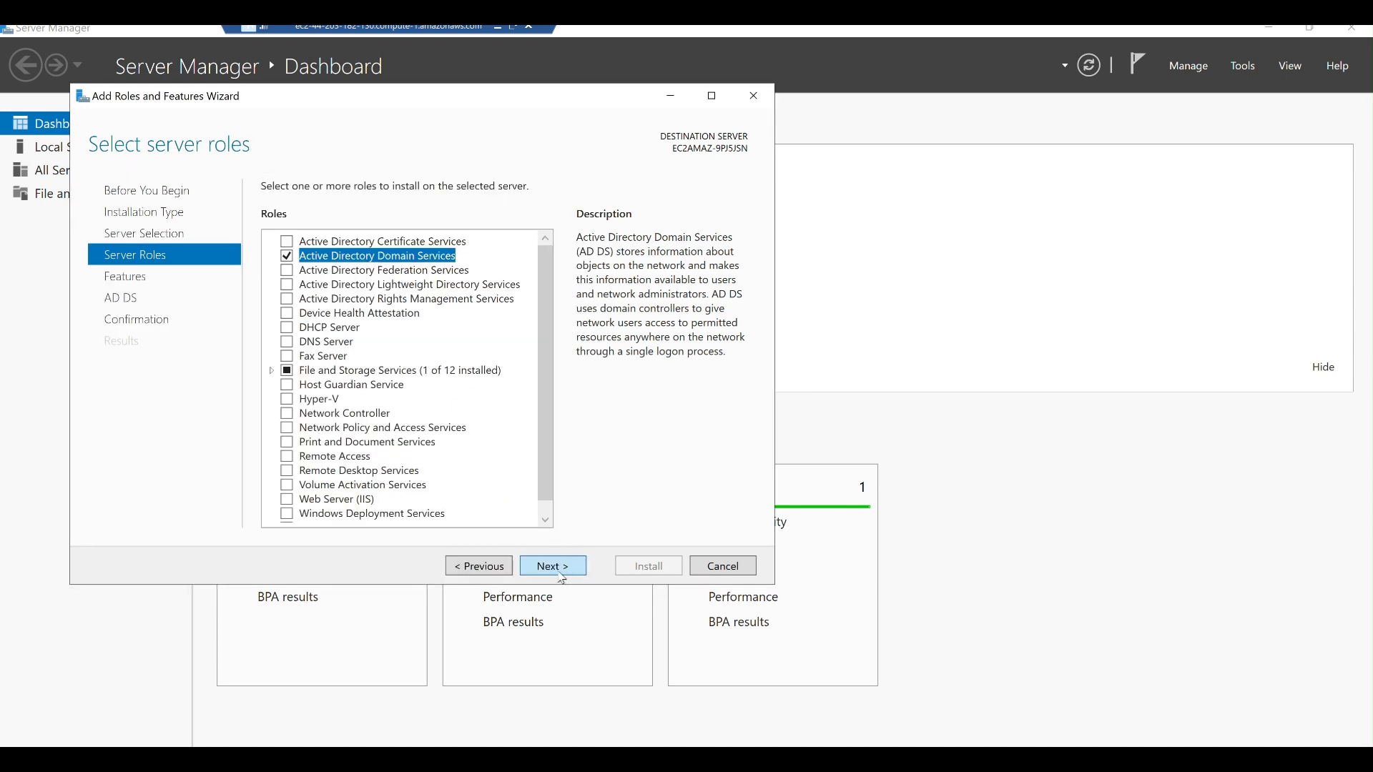
{"action": "left_click", "coordinate": [560, 568]}
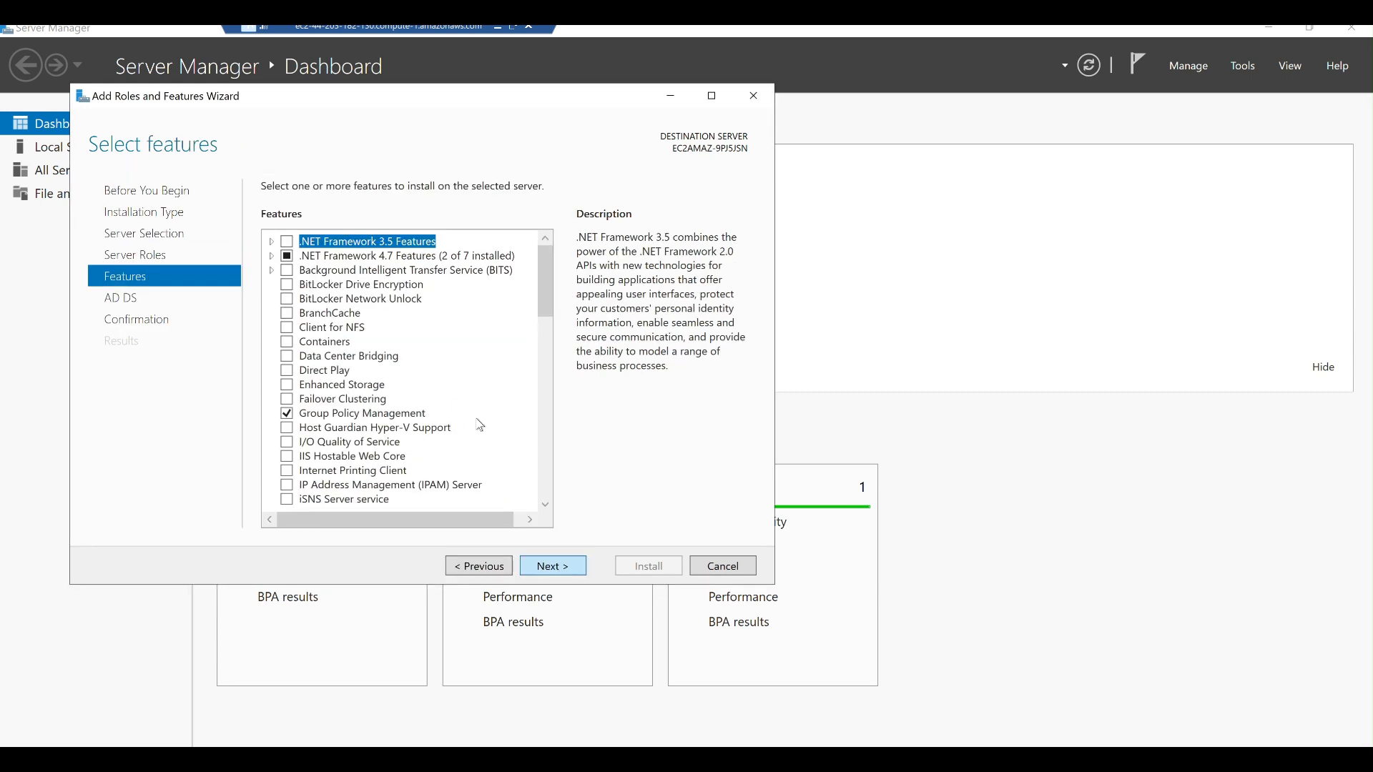
{"action": "scroll", "coordinate": [411, 429], "scroll_direction": "down", "scroll_amount": 6}
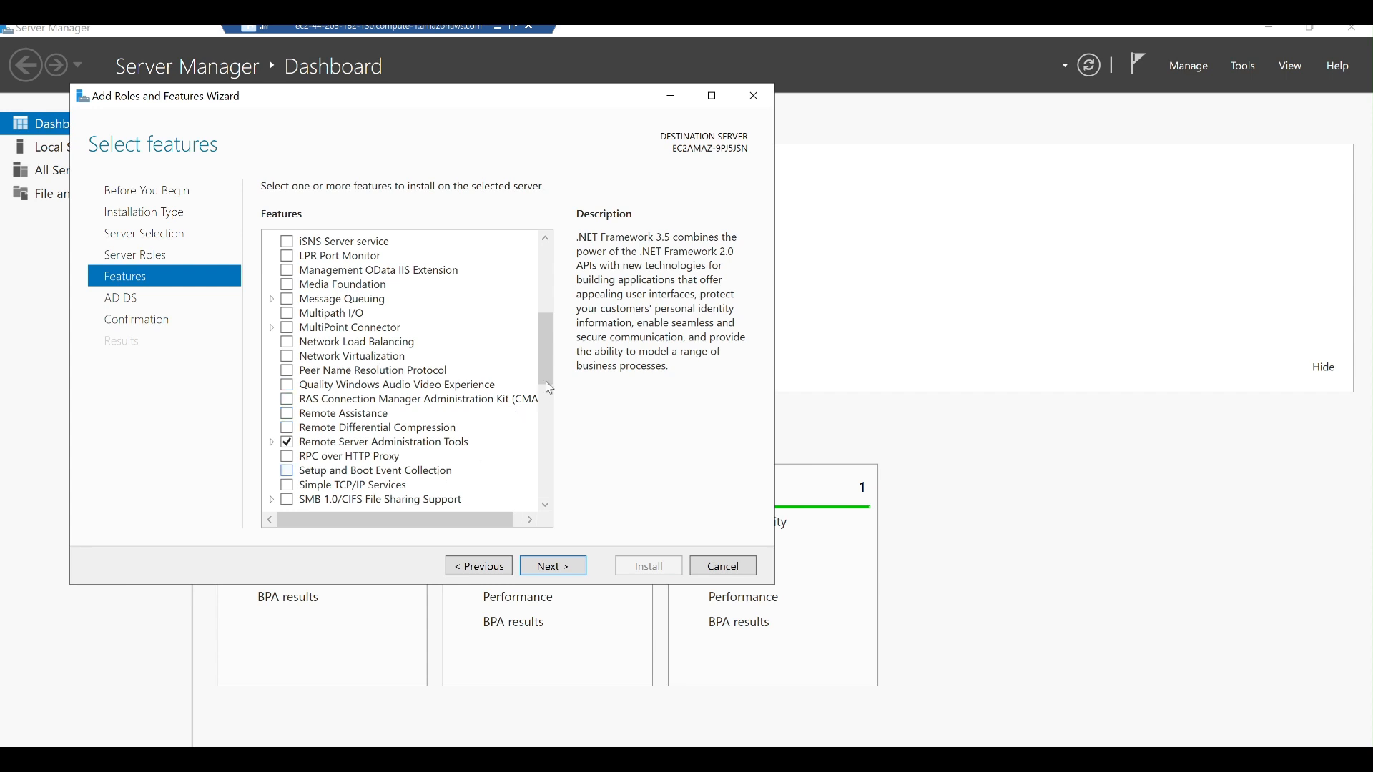
{"action": "left_click_drag", "start_coordinate": [549, 375], "coordinate": [545, 463]}
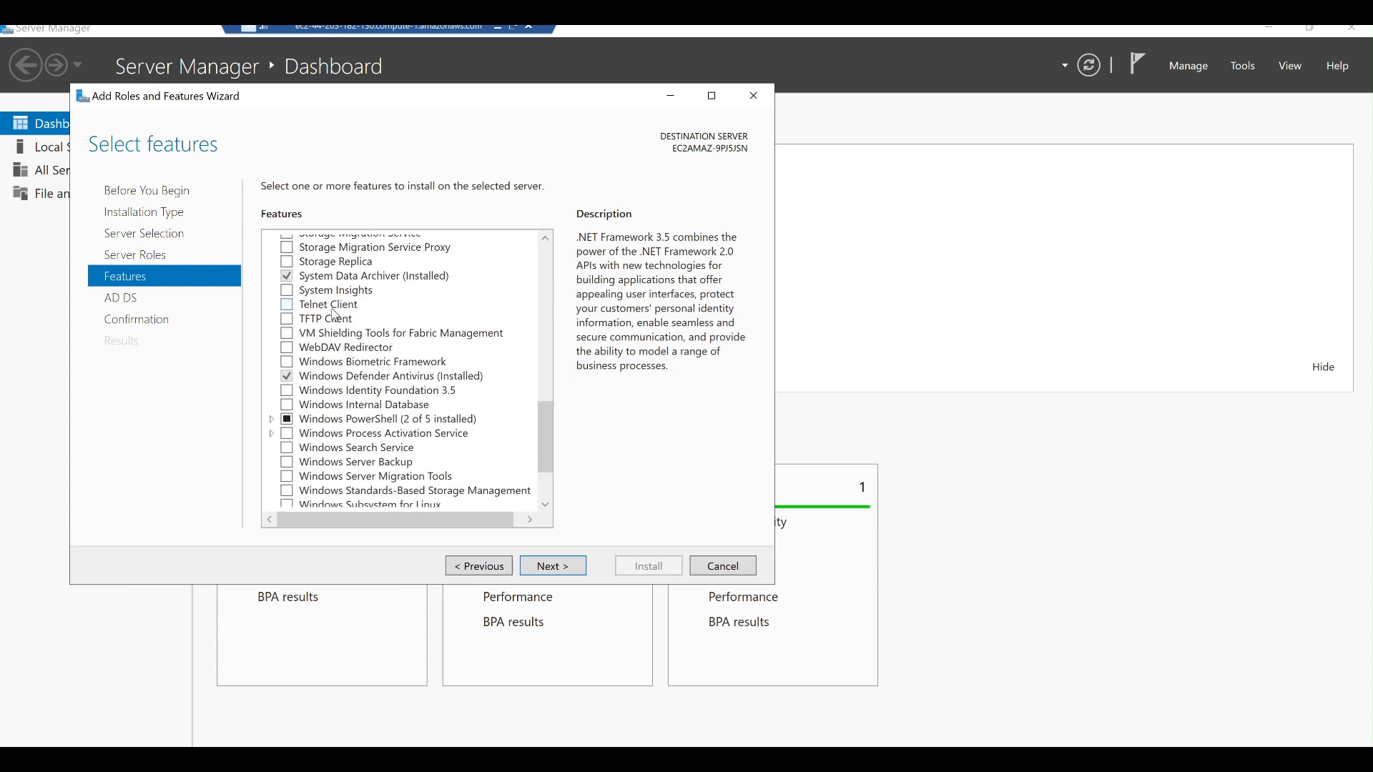
{"action": "left_click", "coordinate": [333, 309]}
{"action": "left_click", "coordinate": [287, 304]}
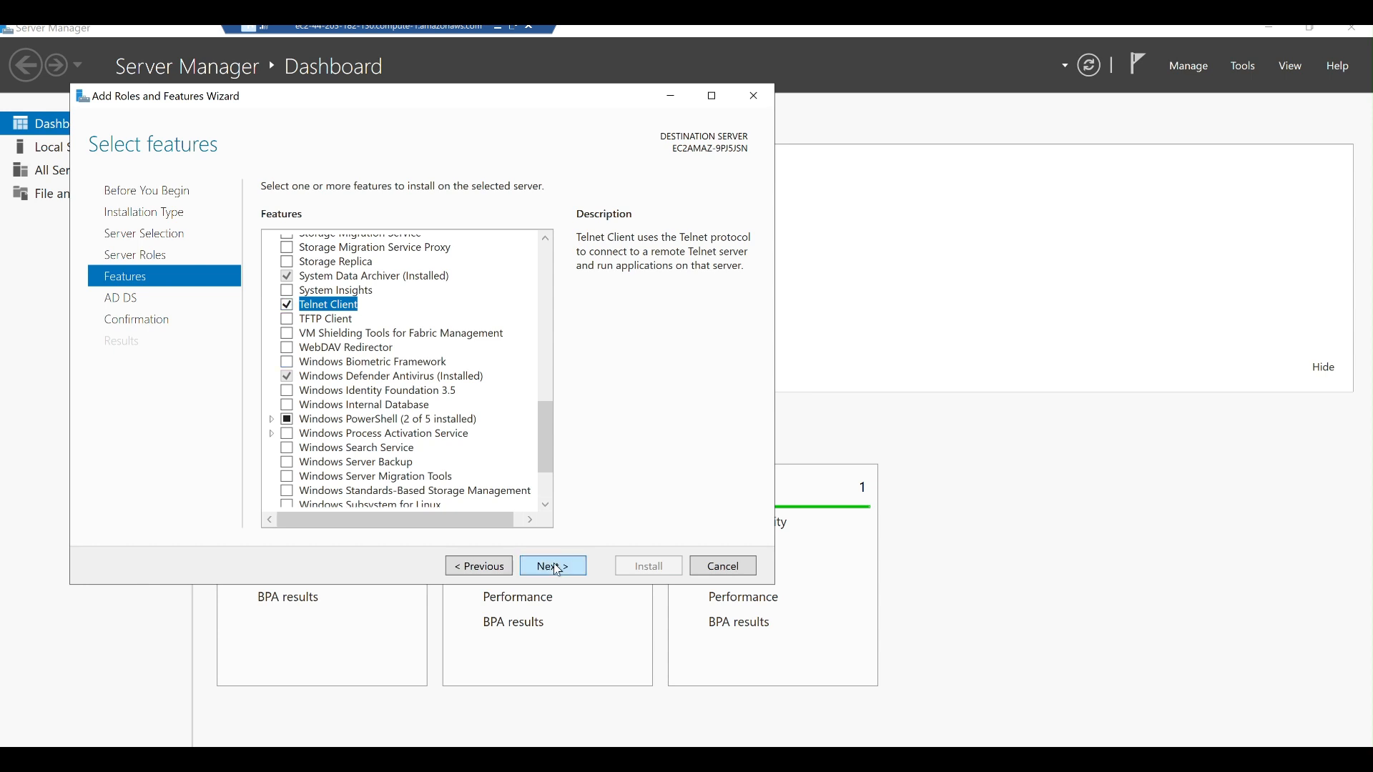
{"action": "left_click", "coordinate": [558, 568]}
{"action": "left_click", "coordinate": [558, 569]}
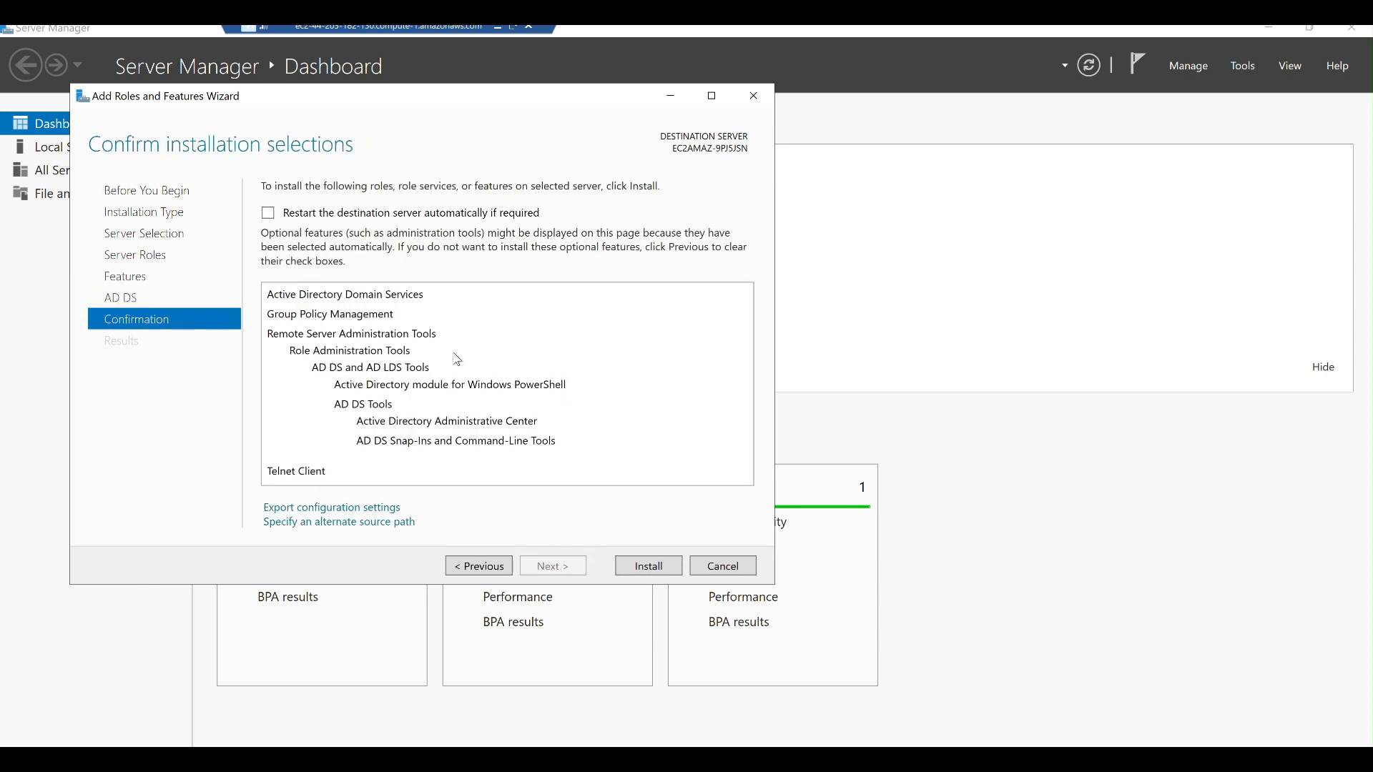
{"action": "left_click", "coordinate": [640, 565]}
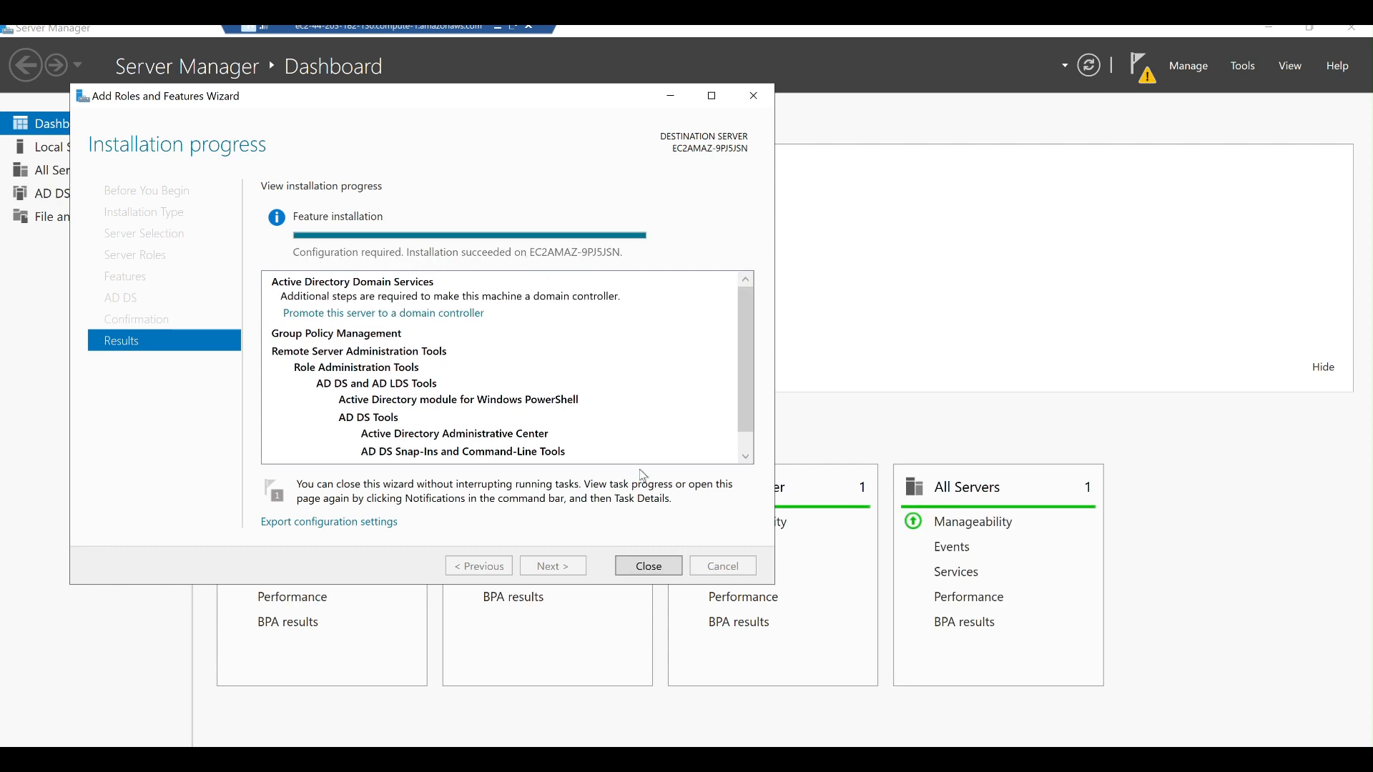
Close the finished wizard and start promoting the server to a domain controller.
{"action": "left_click", "coordinate": [646, 572]}
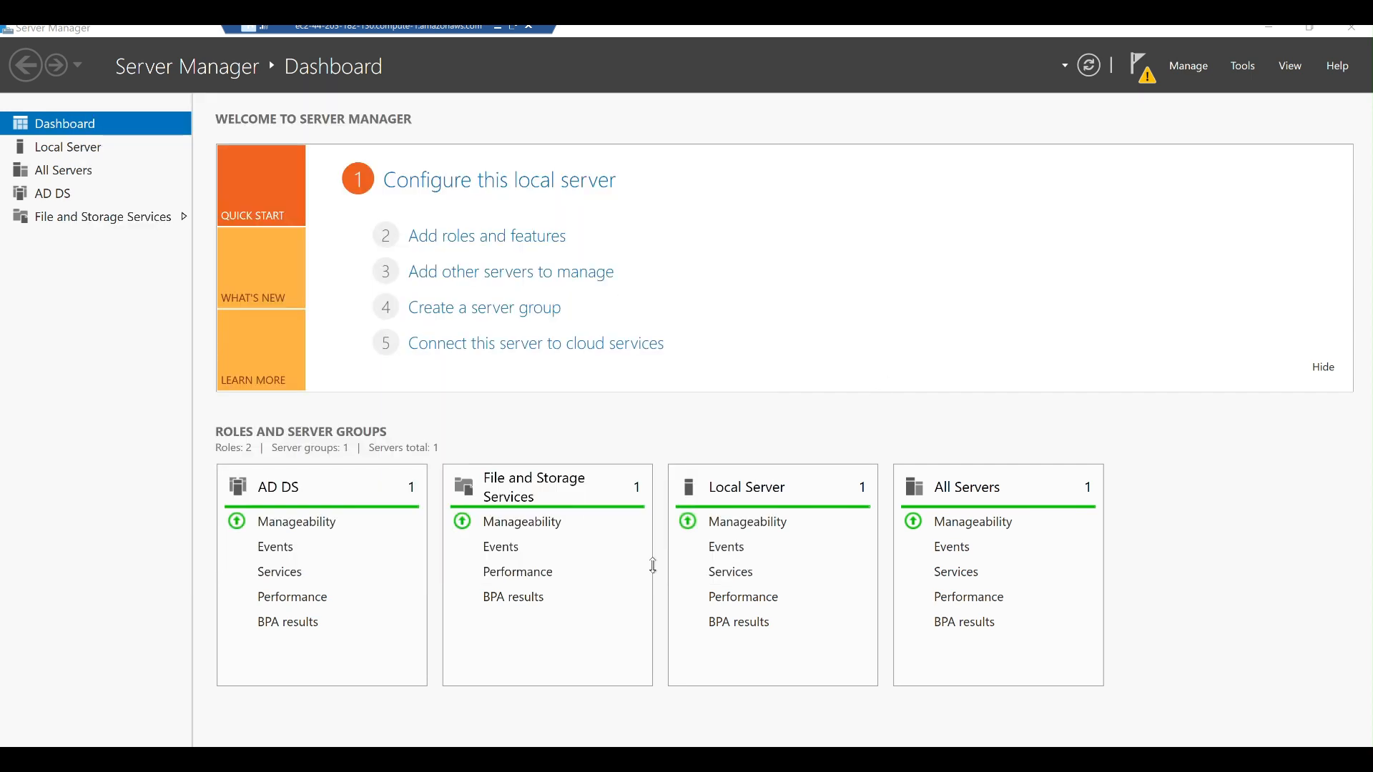
{"action": "key", "text": "alt+Tab"}
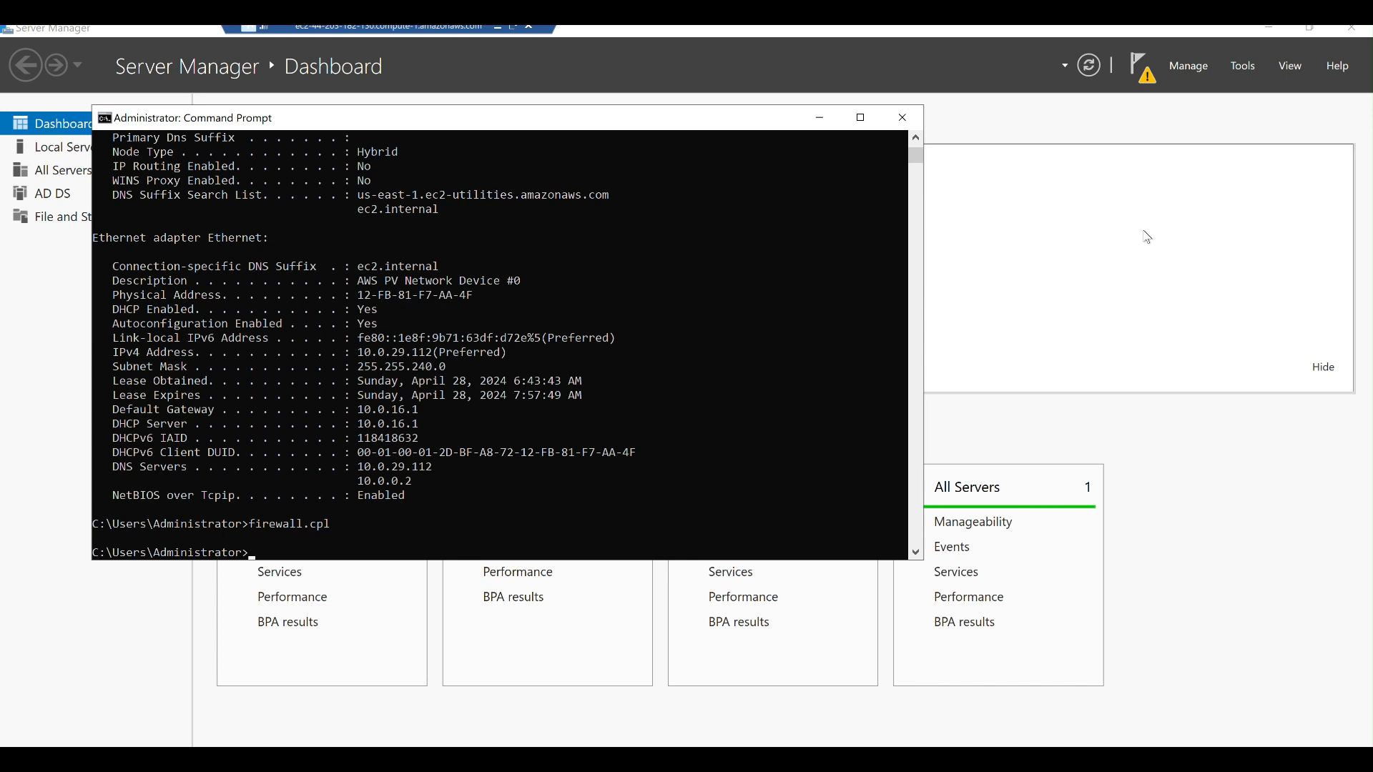
{"action": "left_click", "coordinate": [1144, 71]}
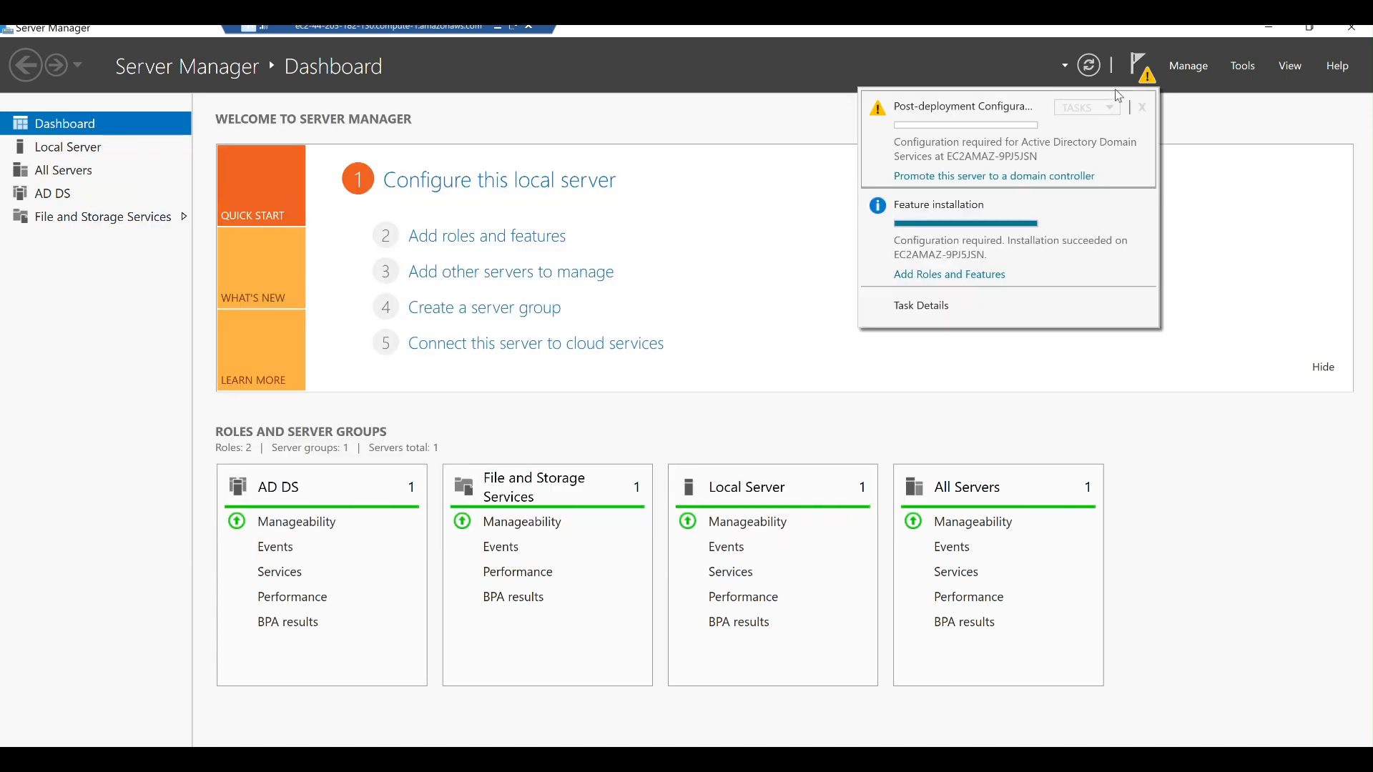
{"action": "left_click", "coordinate": [1051, 177]}
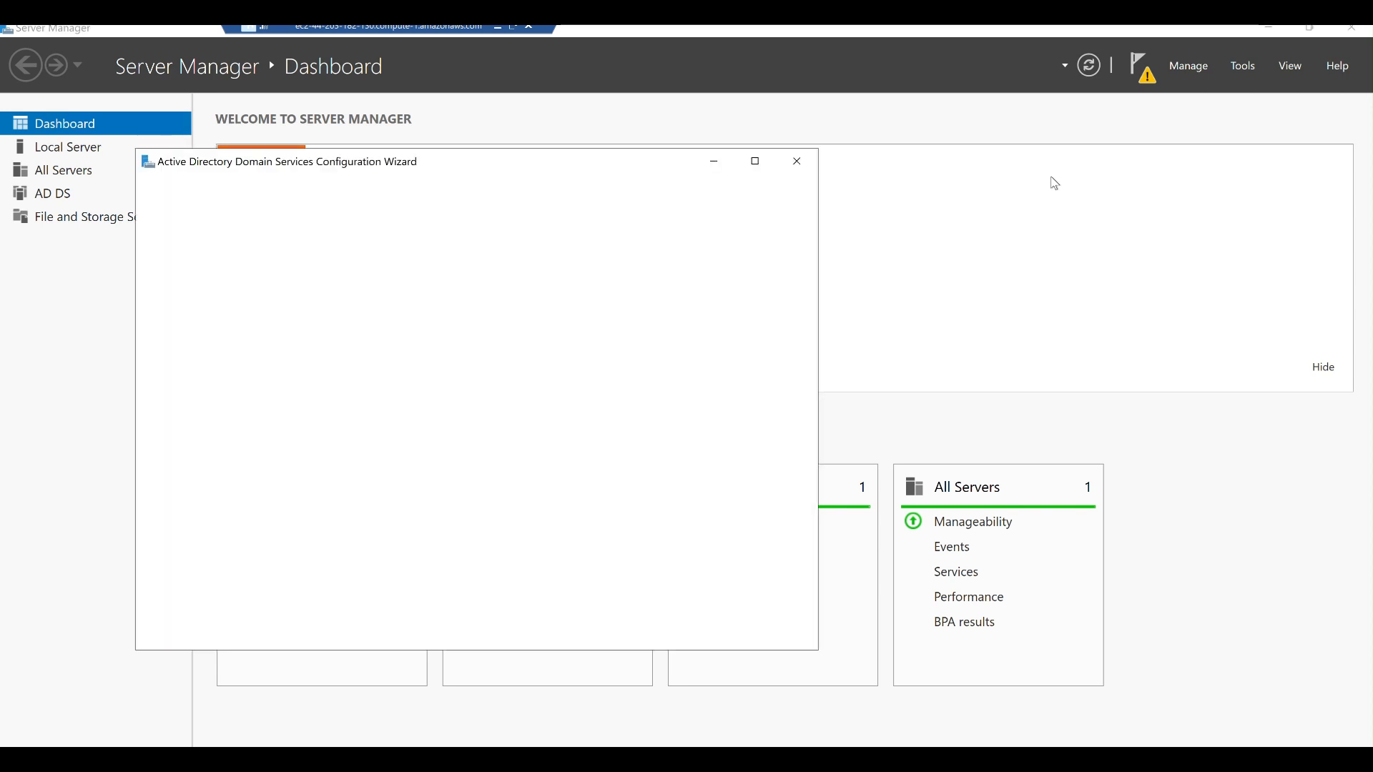
Choose Add a new forest with a .com root domain name and continue.
{"action": "left_click", "coordinate": [405, 323]}
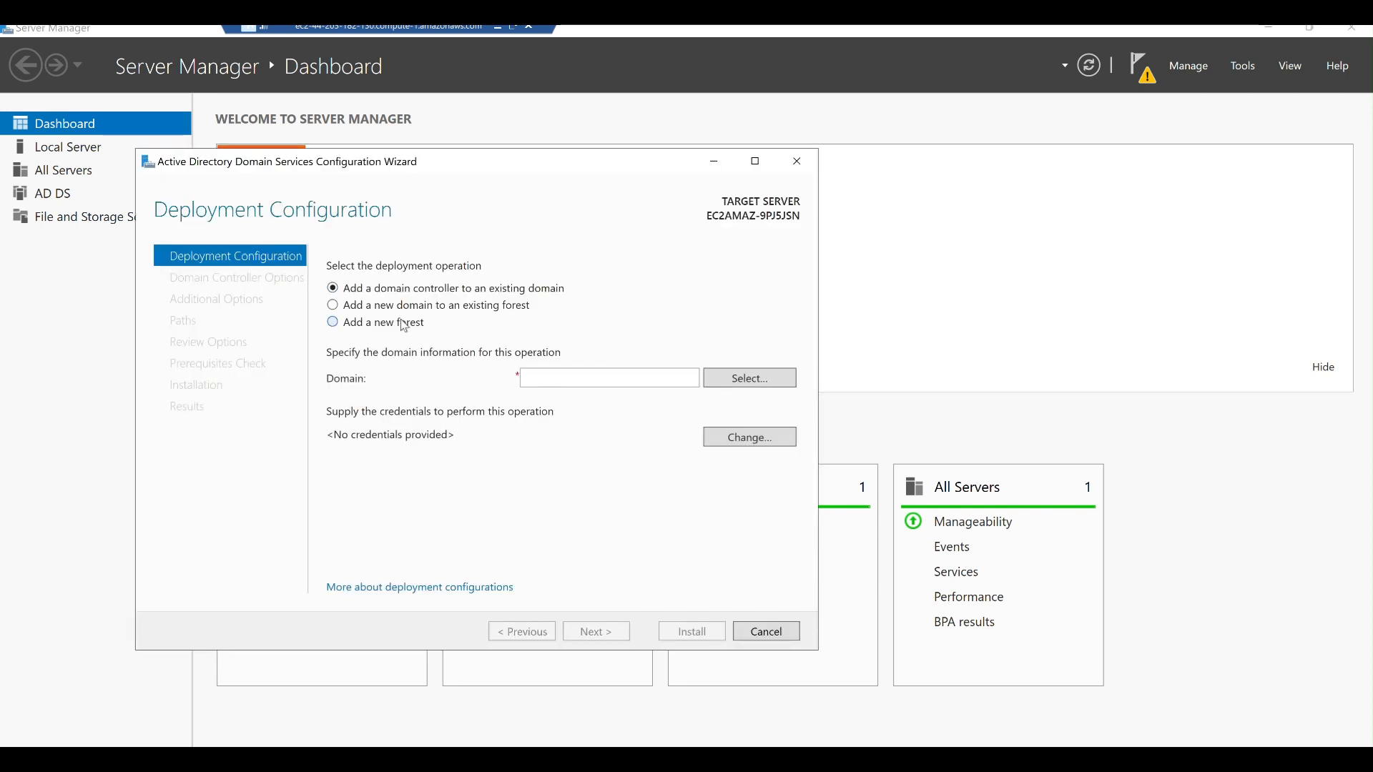
{"action": "left_click", "coordinate": [583, 382]}
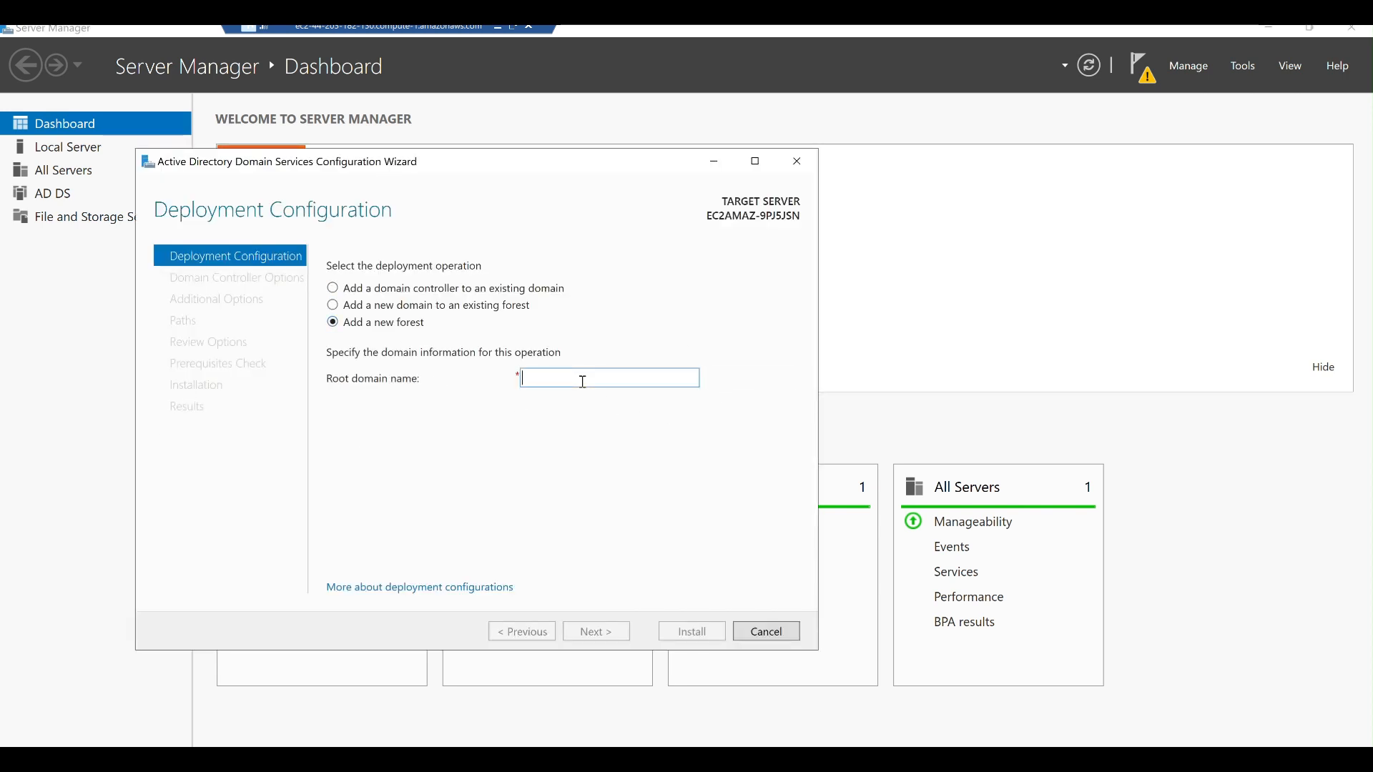
{"action": "type", "text": "saikiranpi"}
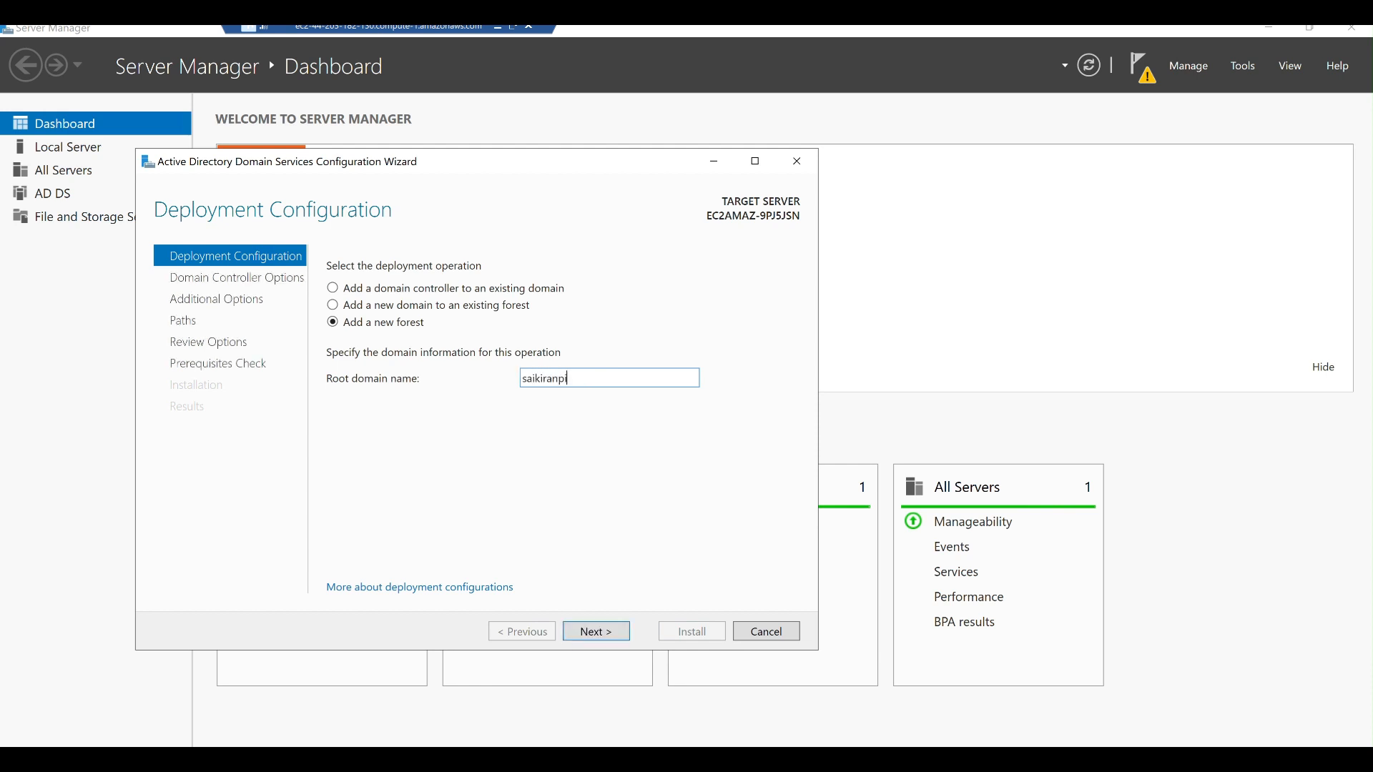
{"action": "type", "text": ".com"}
{"action": "key", "text": "ctrl+a"}
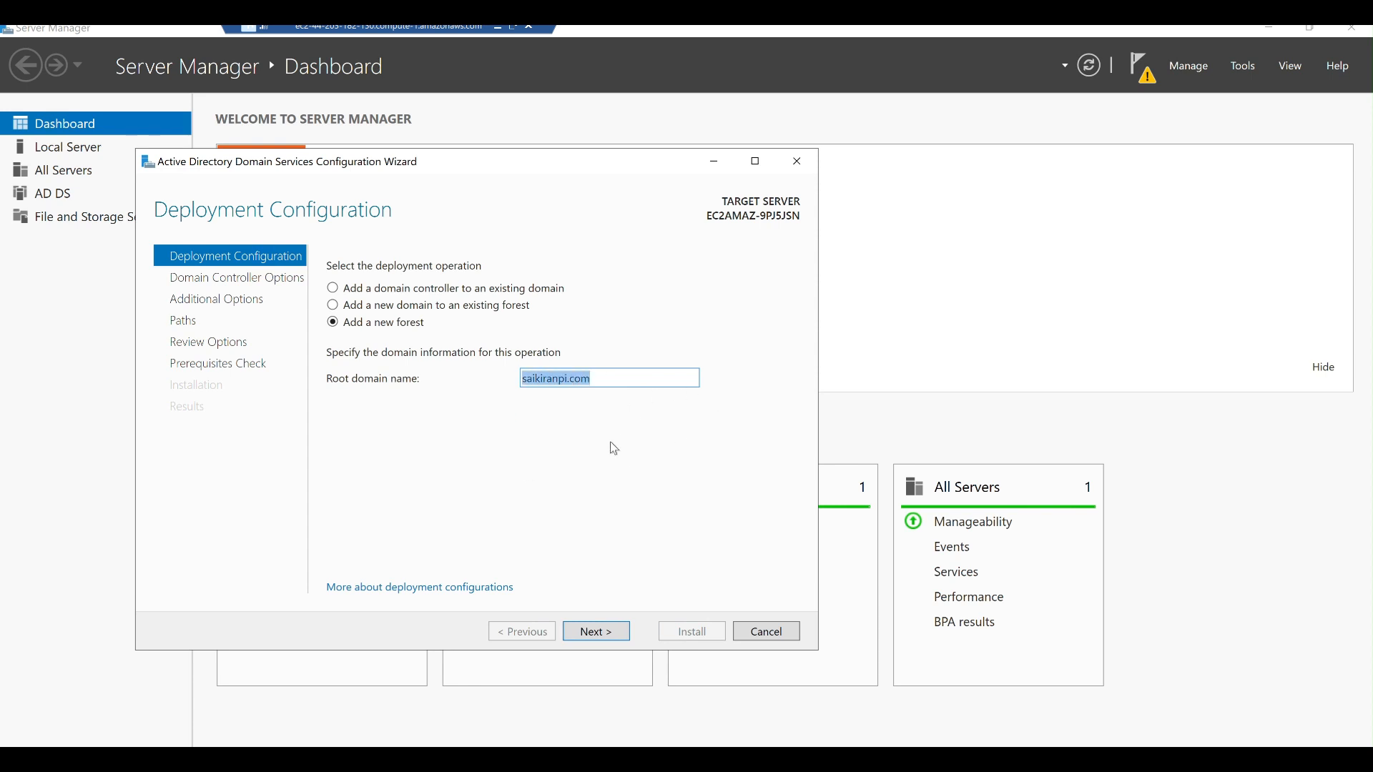
{"action": "left_click", "coordinate": [625, 377]}
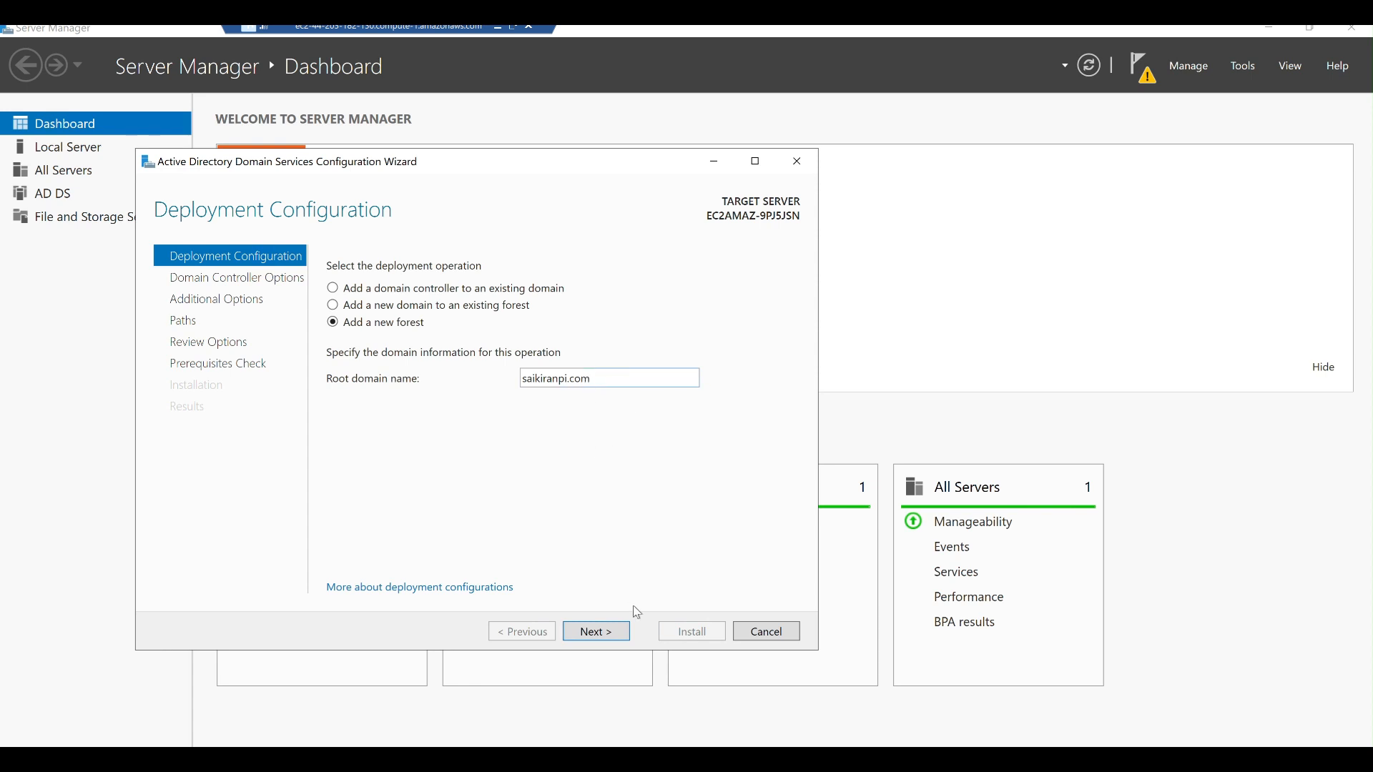
{"action": "left_click", "coordinate": [598, 634]}
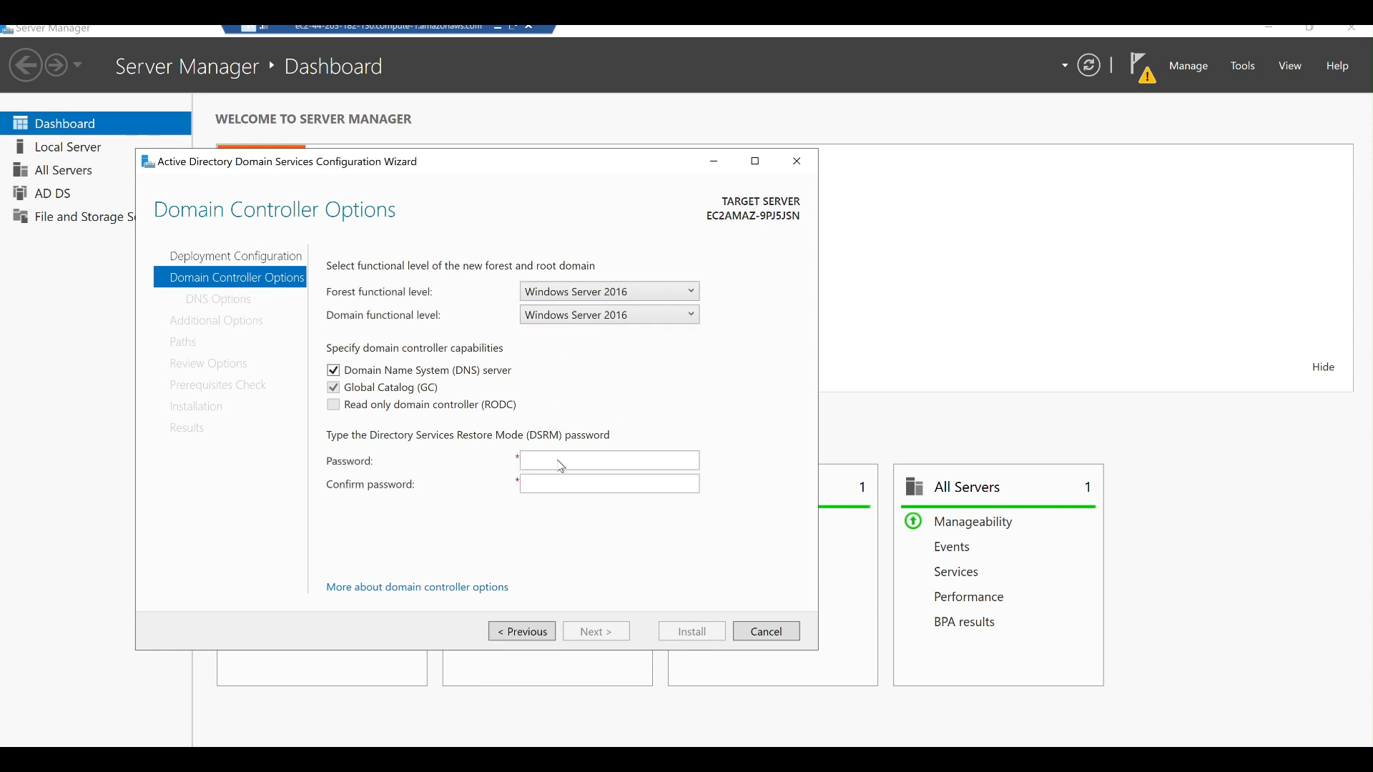
Enter the DSRM password, keep default DNS, NetBIOS and path settings, and click Install.
{"action": "left_click", "coordinate": [558, 460]}
{"action": "type", "text": "aaaaaaaaaaaa"}
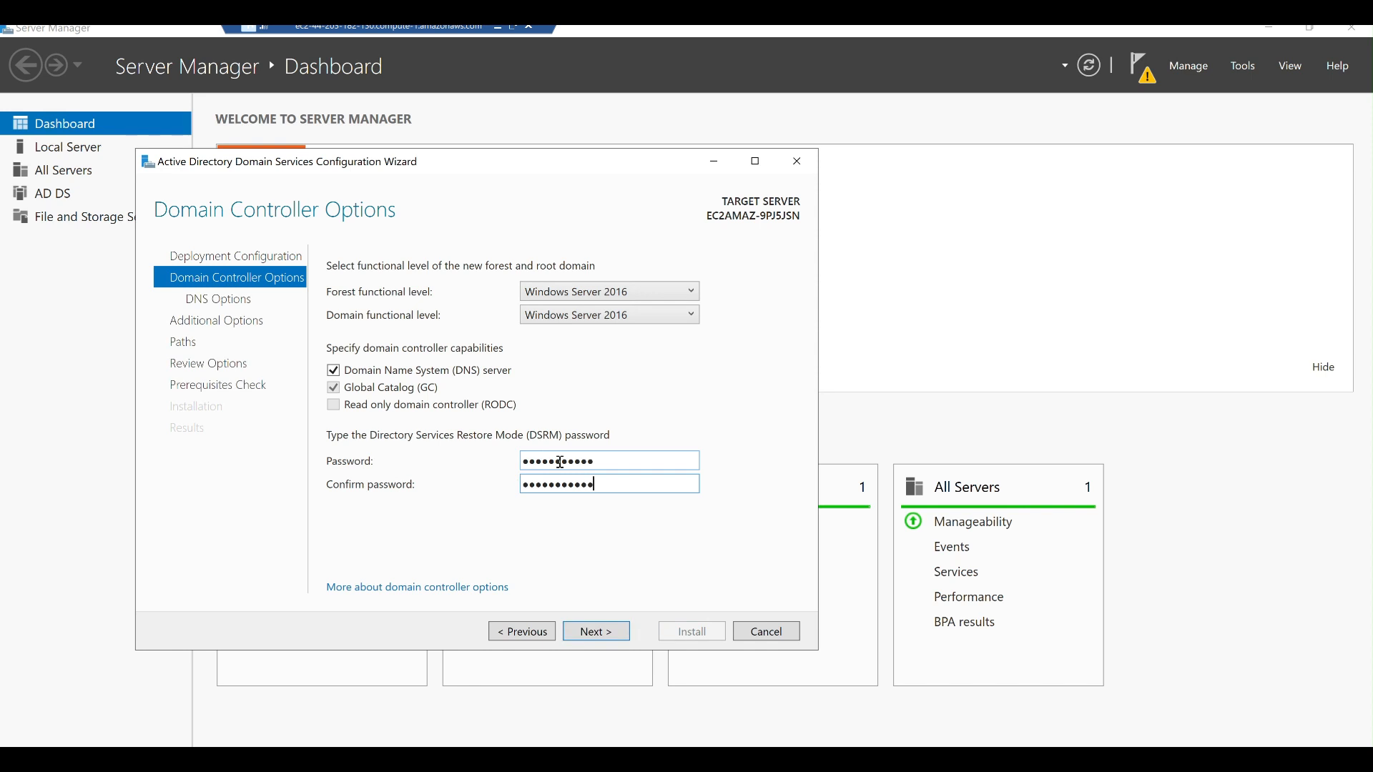
{"action": "left_click", "coordinate": [598, 638]}
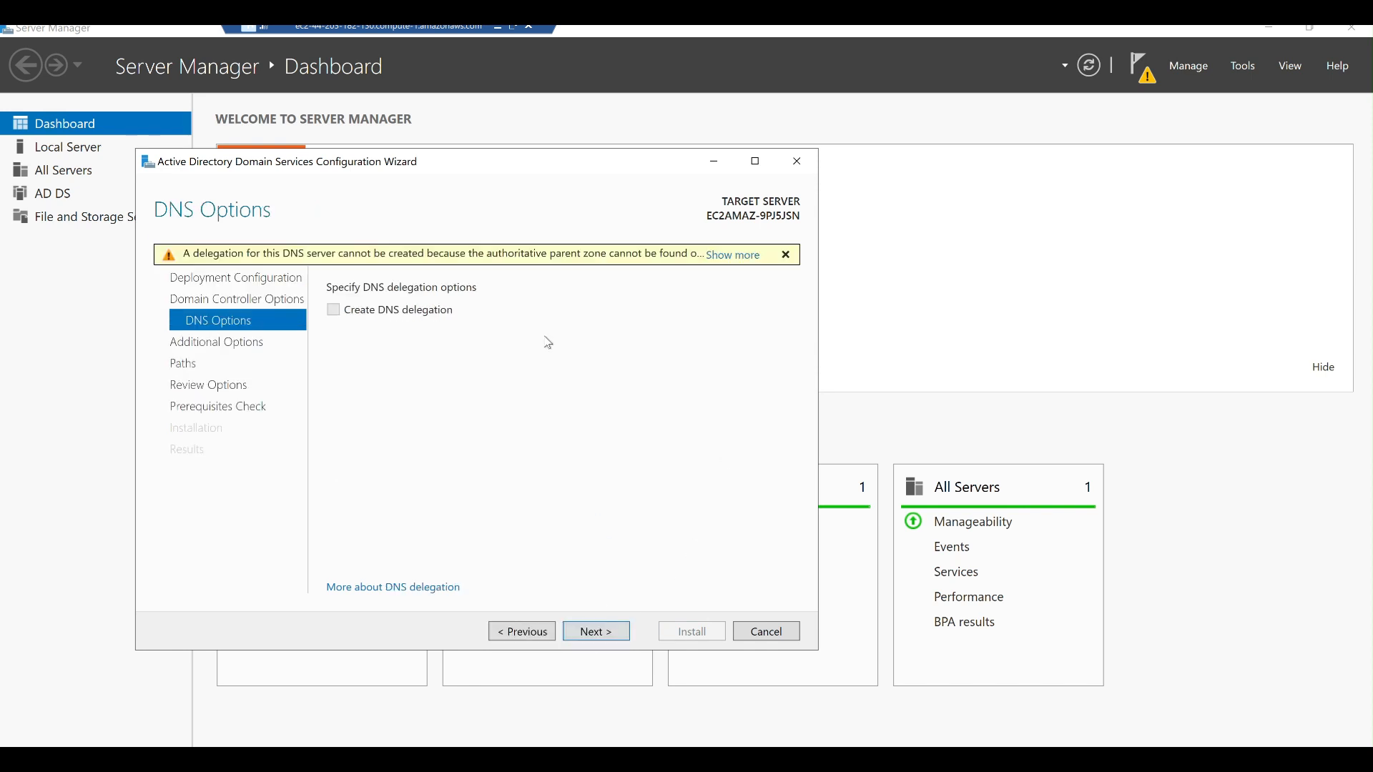
{"action": "left_click", "coordinate": [599, 631]}
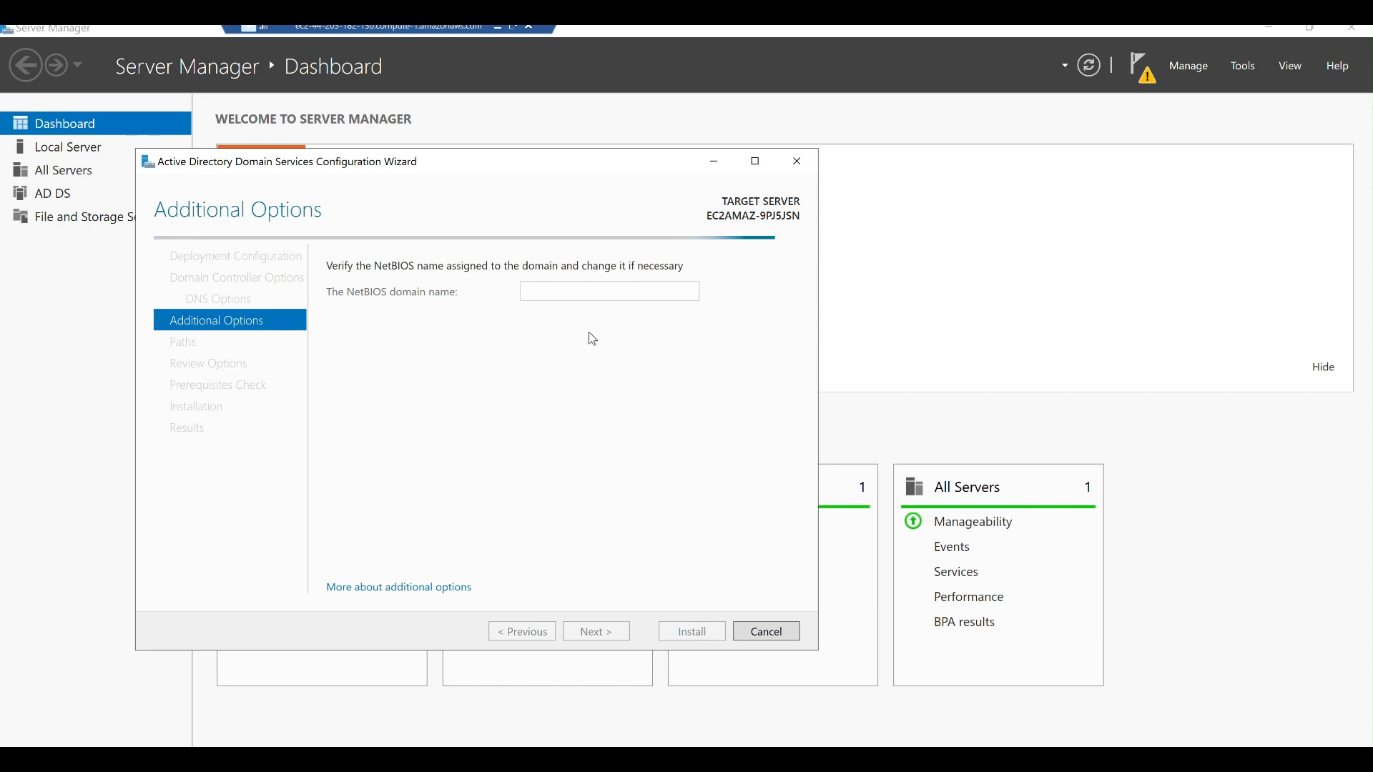
{"action": "left_click", "coordinate": [589, 634]}
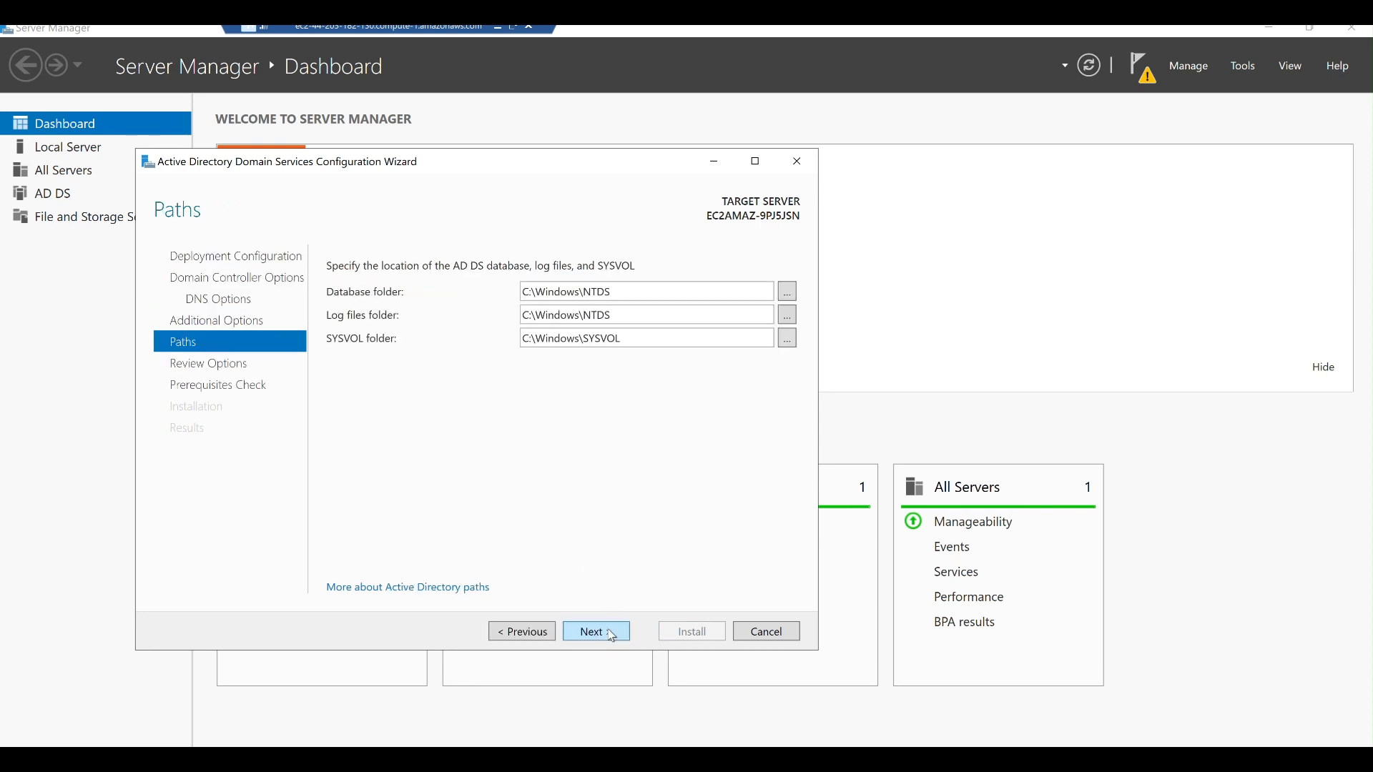
{"action": "left_click", "coordinate": [611, 635]}
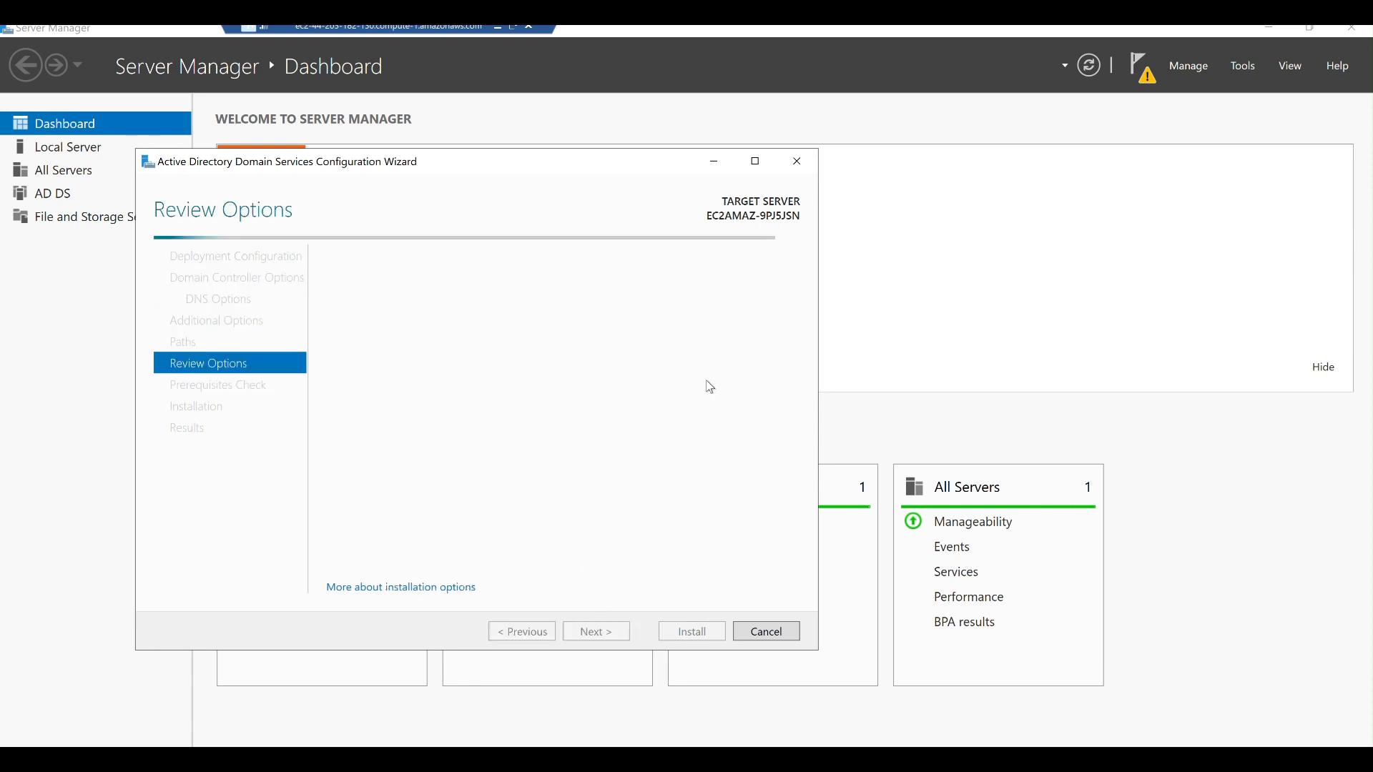
{"action": "left_click", "coordinate": [612, 636]}
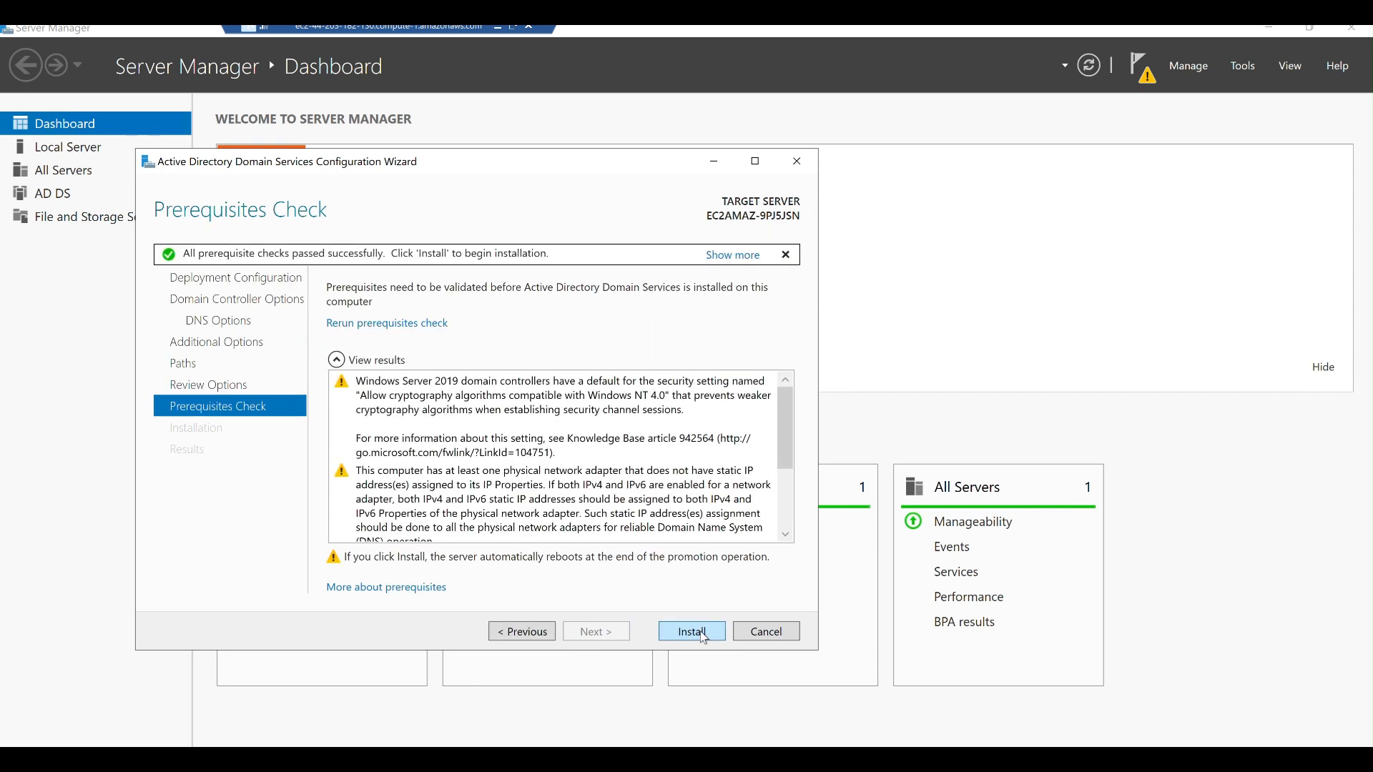
{"action": "left_click", "coordinate": [692, 632]}
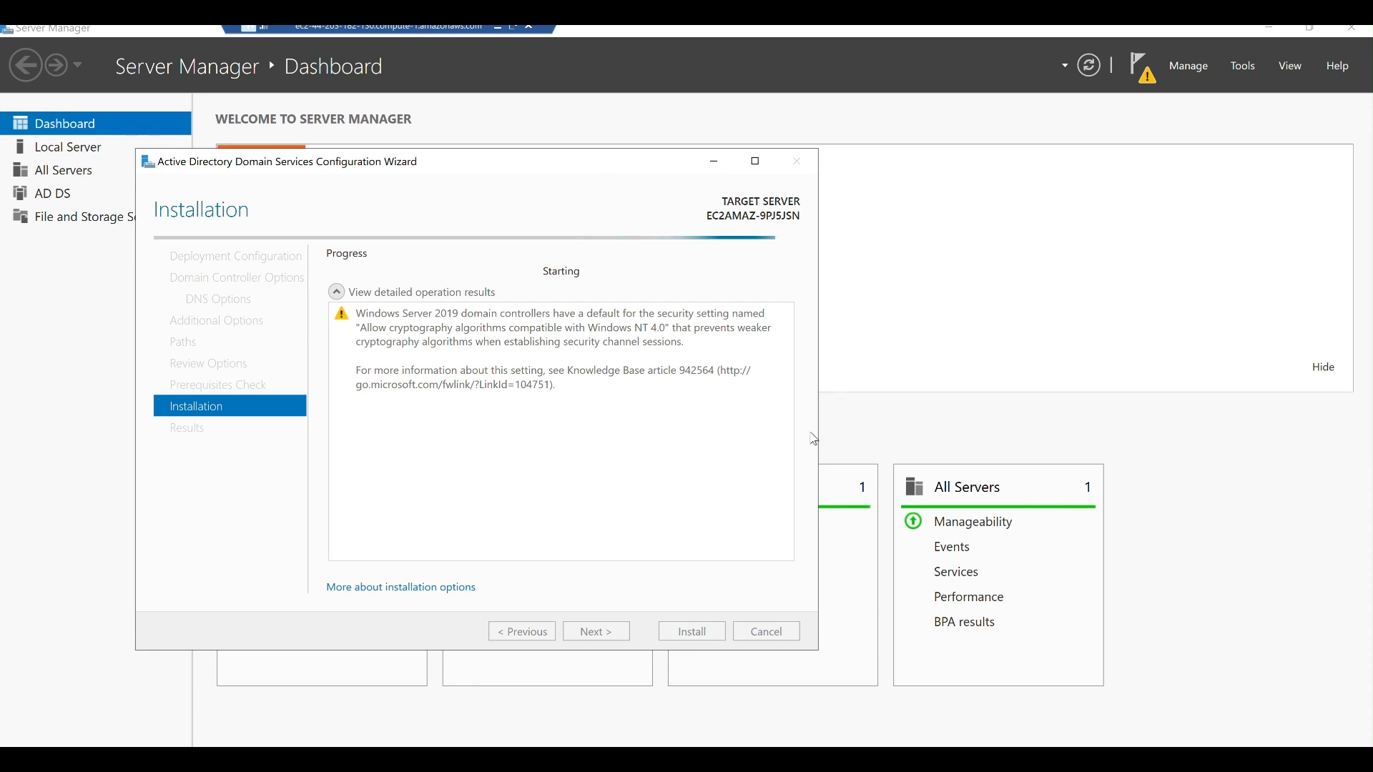
{"action": "left_click", "coordinate": [498, 28]}
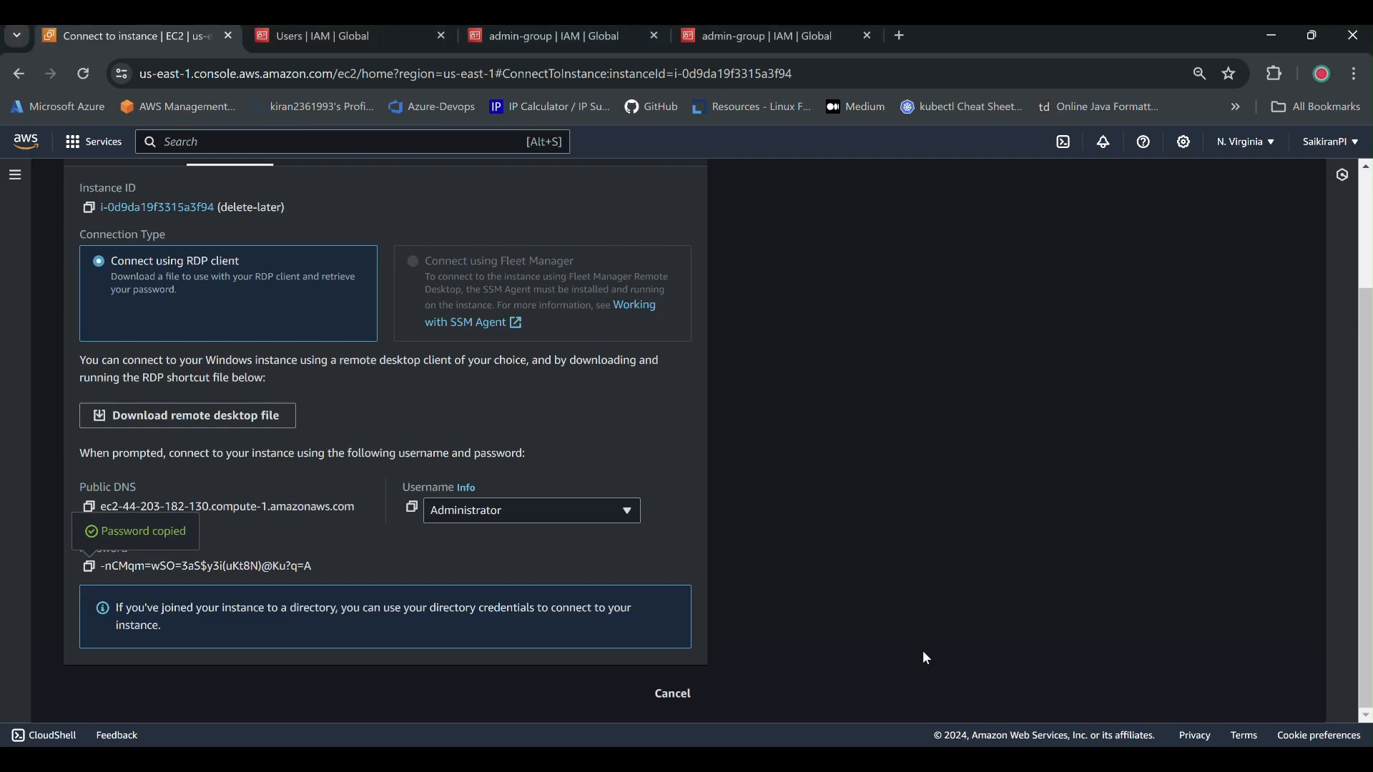
Go back to the EC2 Instances list showing the running Portfolio and delete-later instances.
{"action": "mouse_move", "coordinate": [981, 759]}
{"action": "scroll", "coordinate": [372, 361], "scroll_direction": "up", "scroll_amount": 3}
{"action": "left_click", "coordinate": [140, 190]}
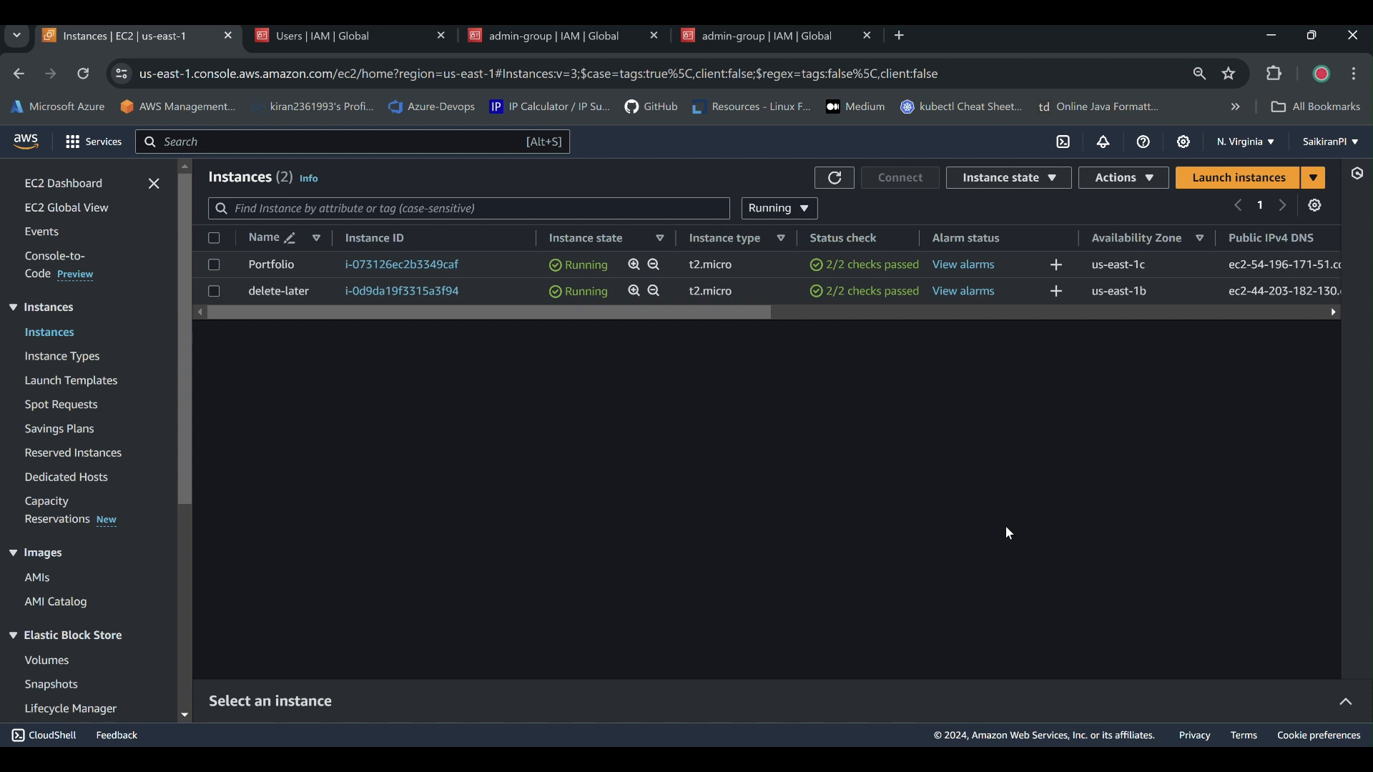
Go through Services > Security, Identity & Compliance to open Directory Service.
{"action": "left_click", "coordinate": [181, 147]}
{"action": "type", "text": "secu"}
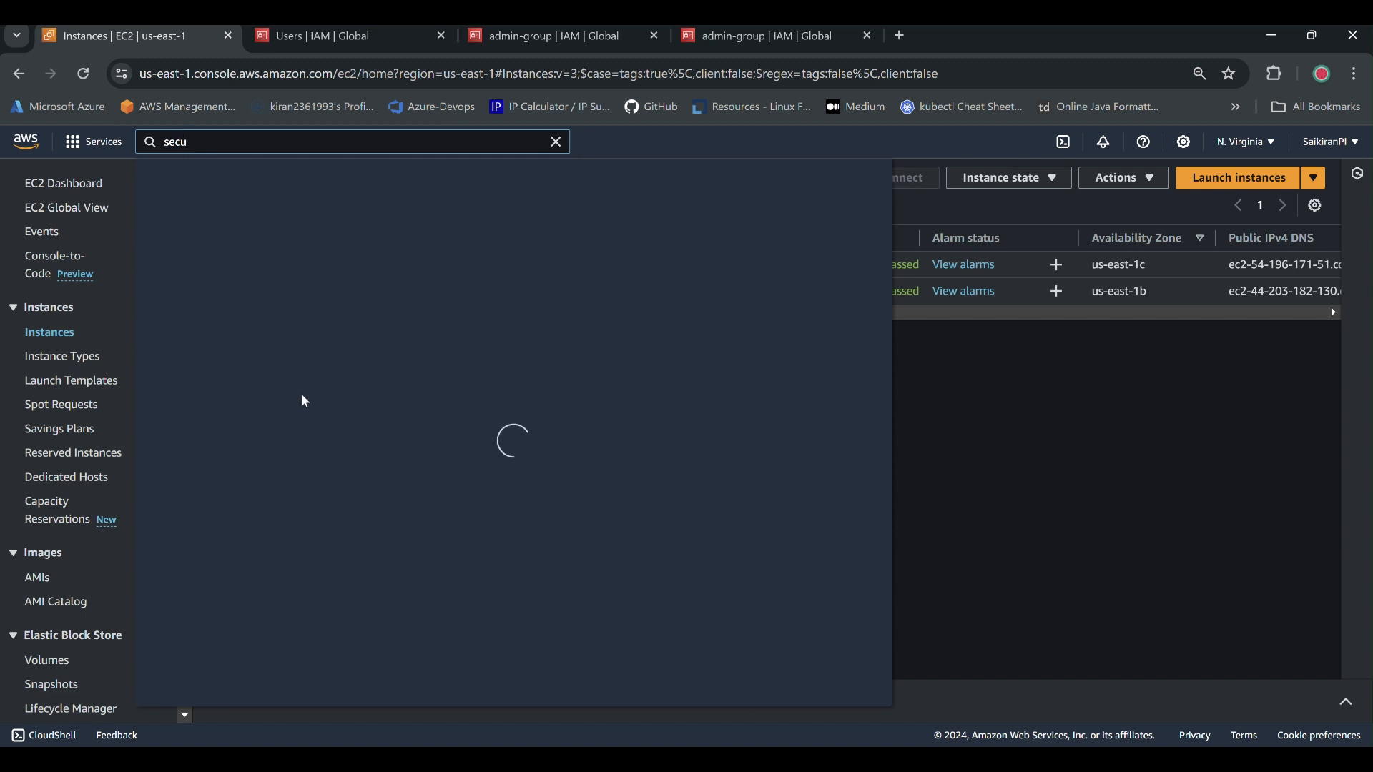
{"action": "left_click", "coordinate": [93, 142]}
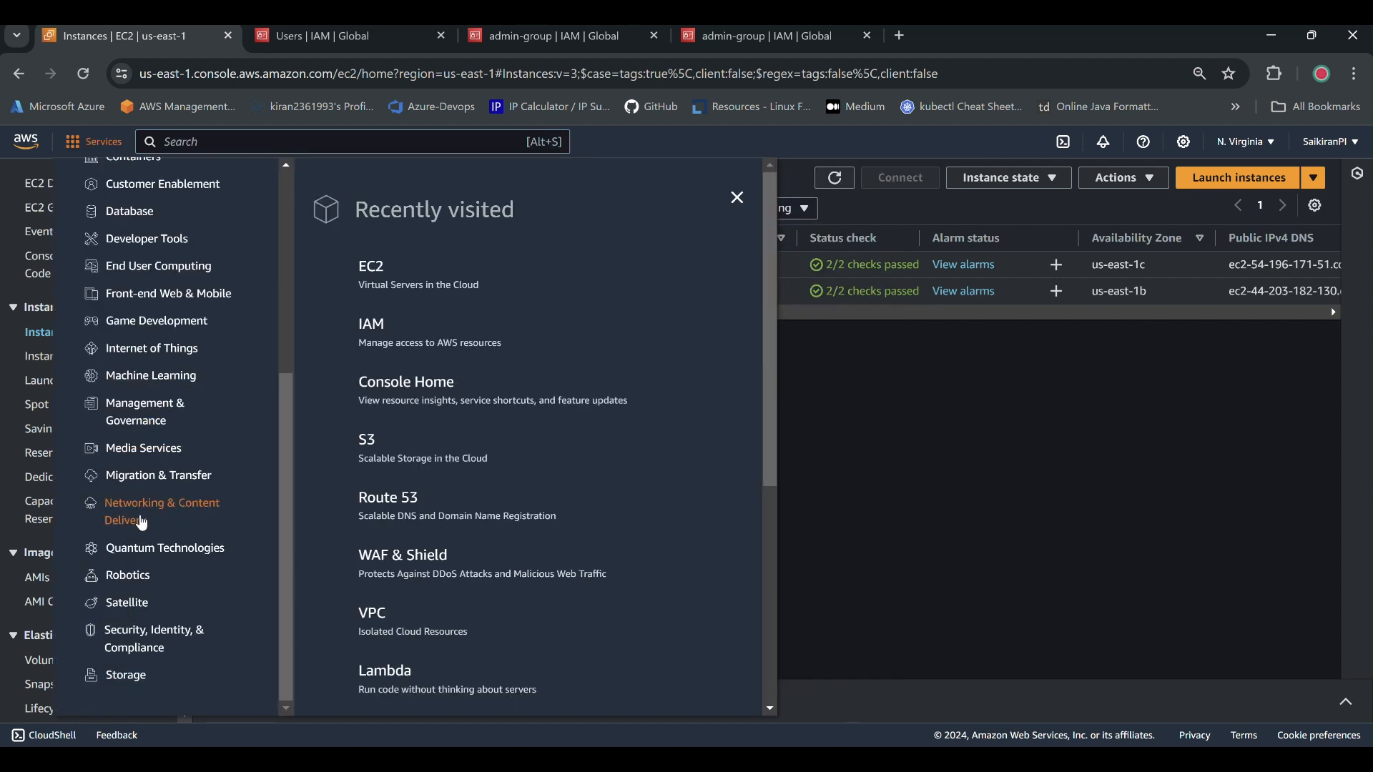
{"action": "left_click", "coordinate": [145, 648]}
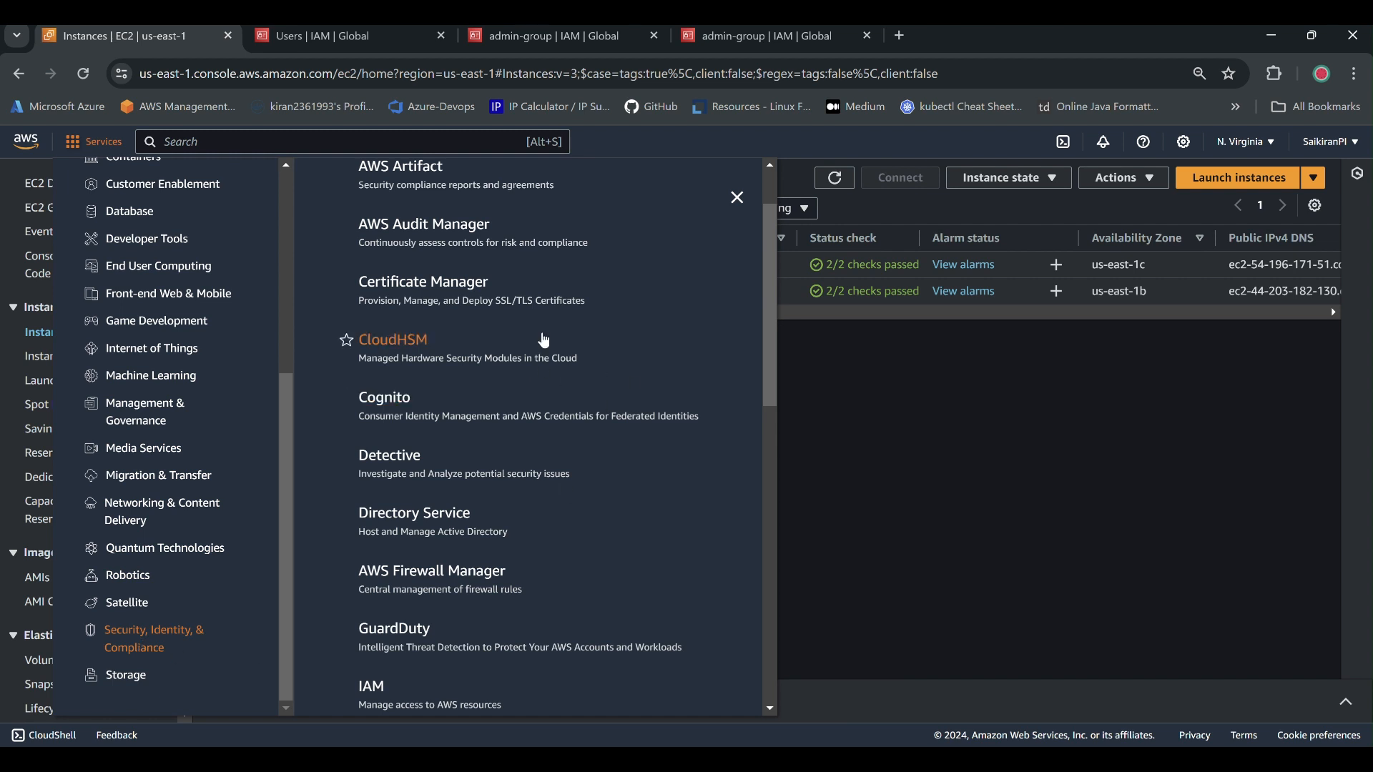
{"action": "left_click", "coordinate": [420, 516]}
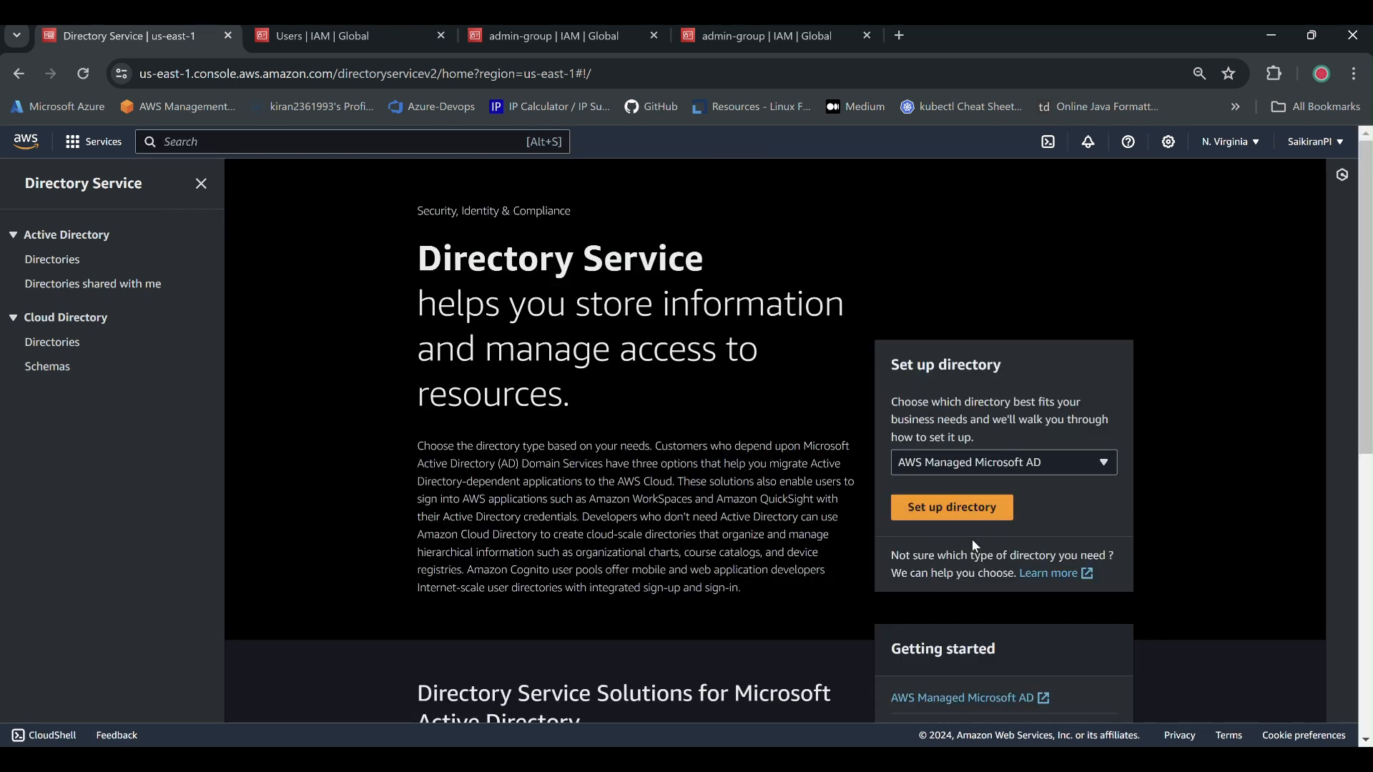
Start directory setup with AD Connector as the type, then switch to the IAM Users tab.
{"action": "left_click", "coordinate": [951, 507]}
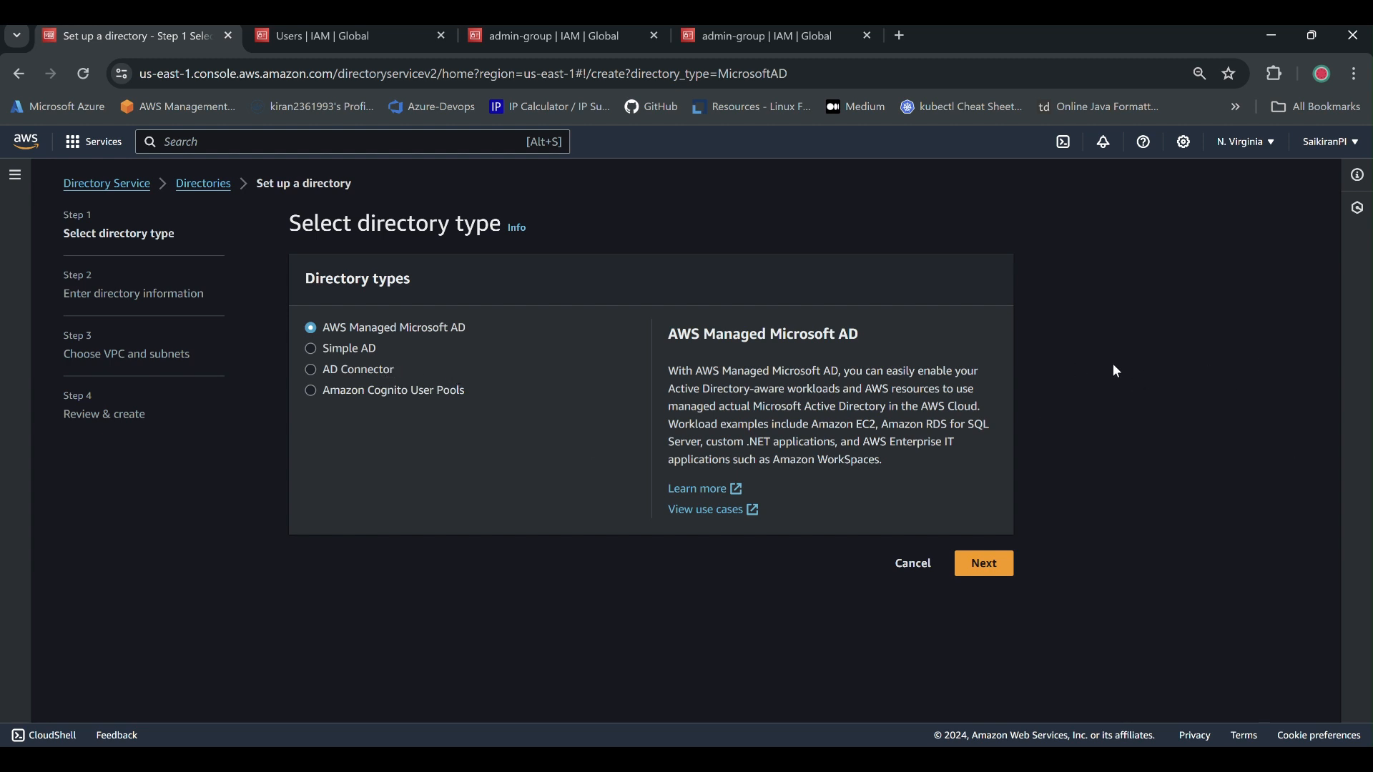
{"action": "left_click", "coordinate": [339, 369]}
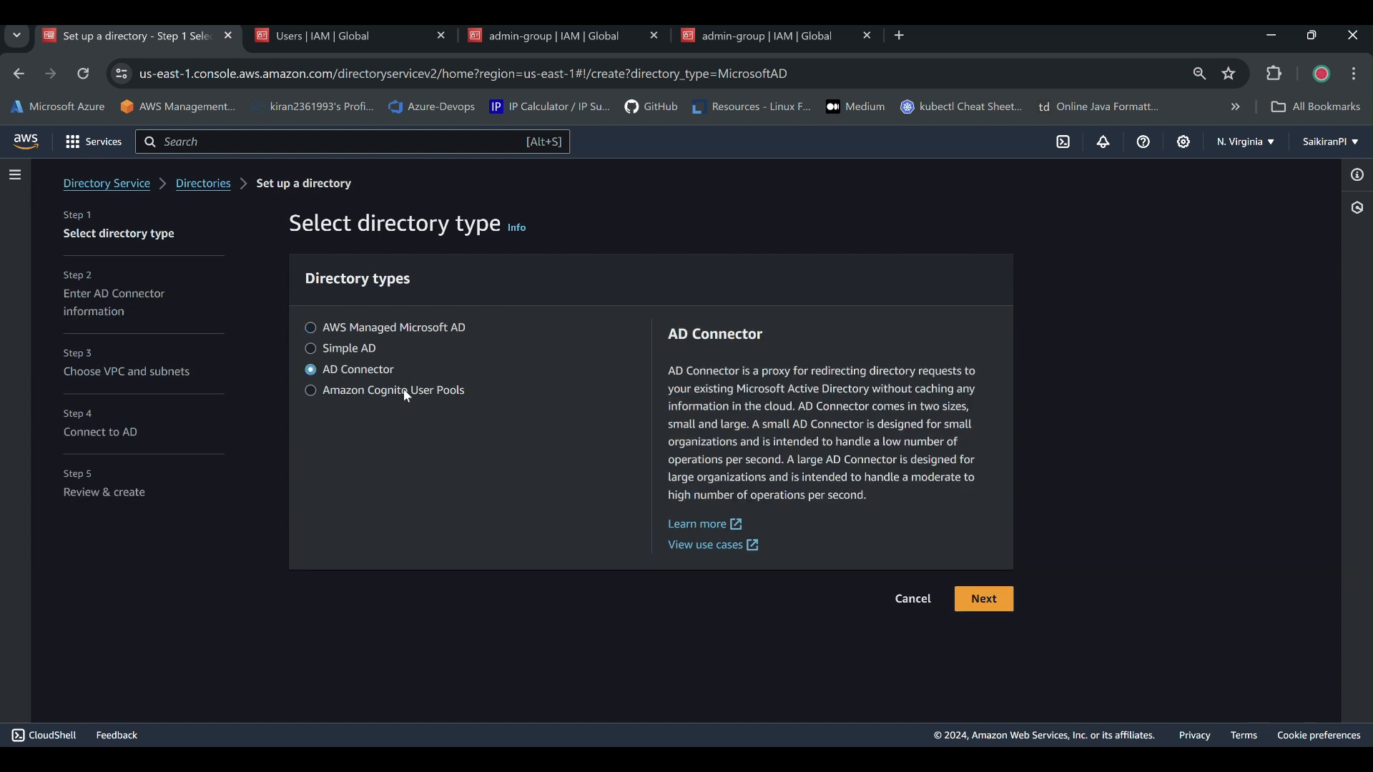
{"action": "left_click", "coordinate": [329, 36]}
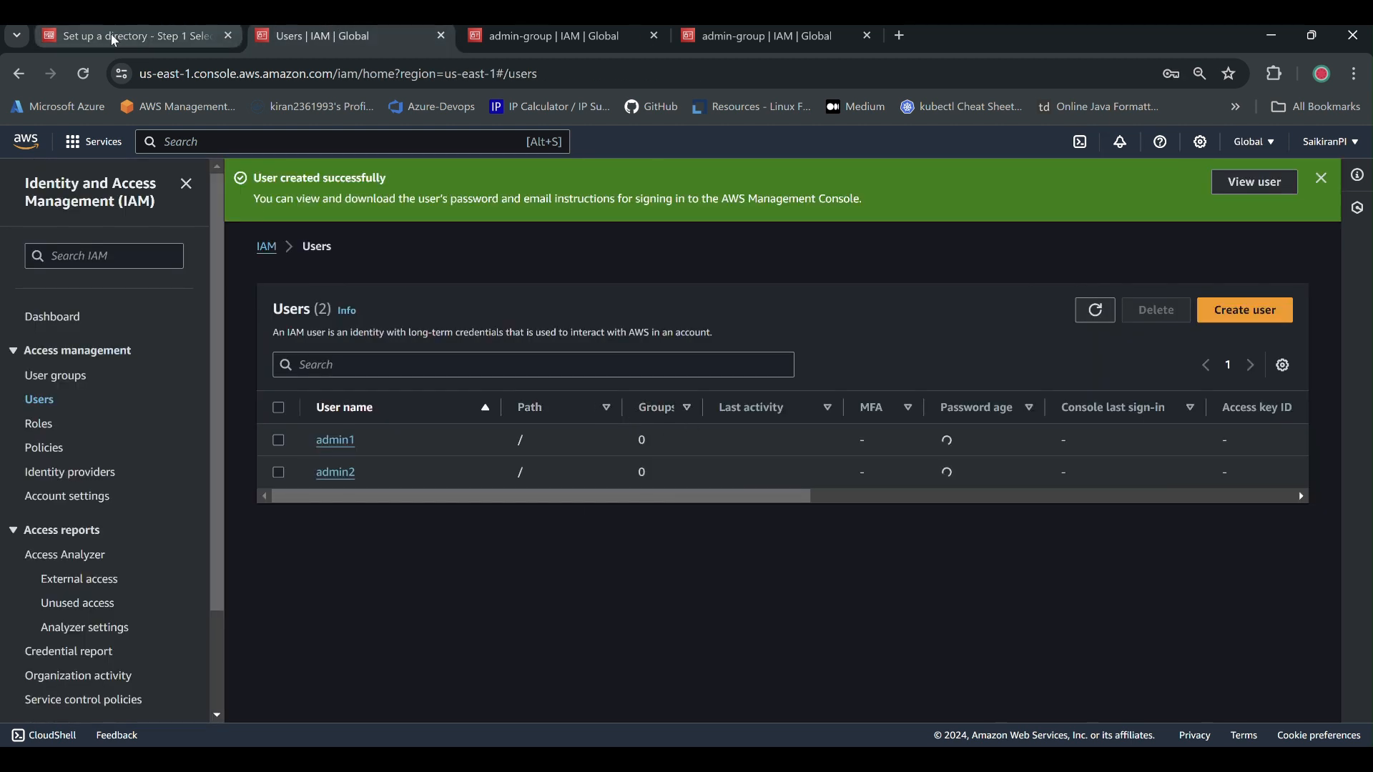
{"action": "mouse_move", "coordinate": [114, 40]}
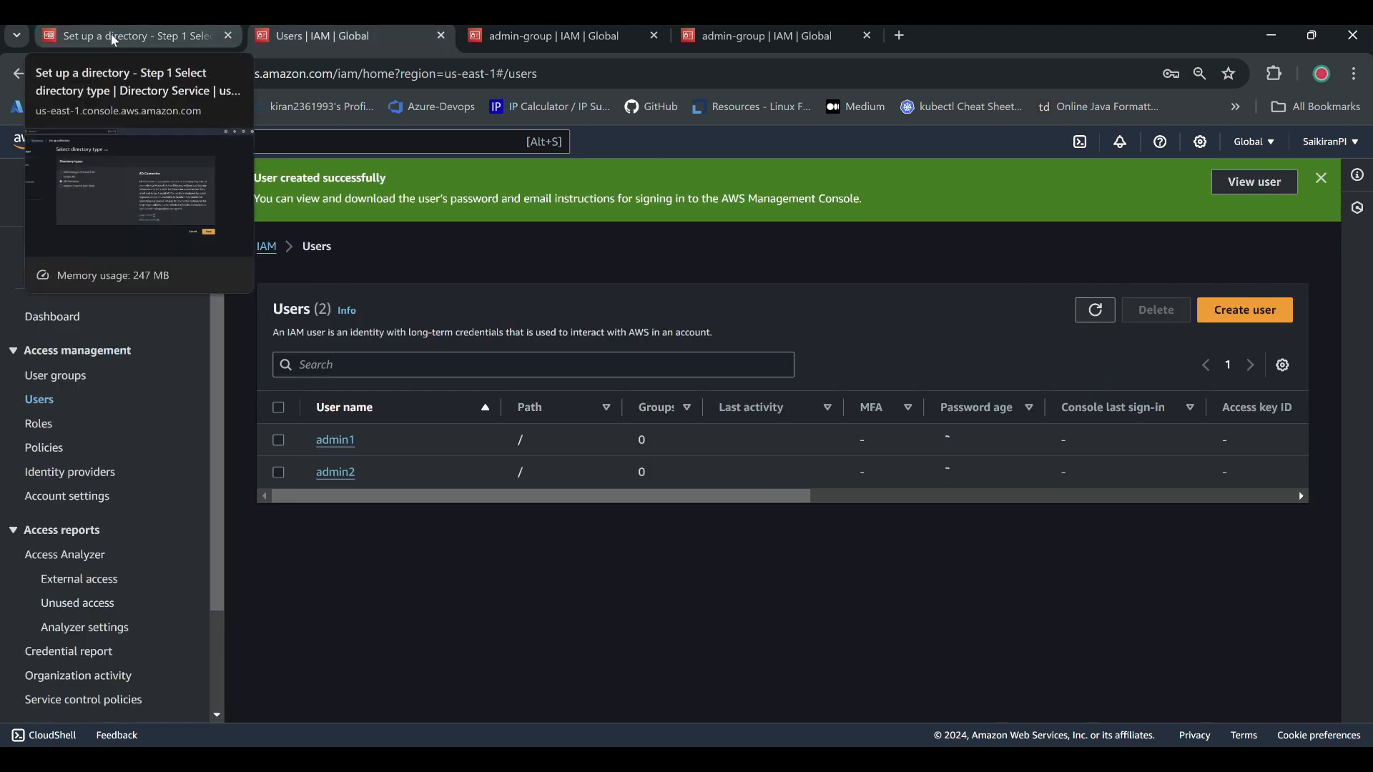